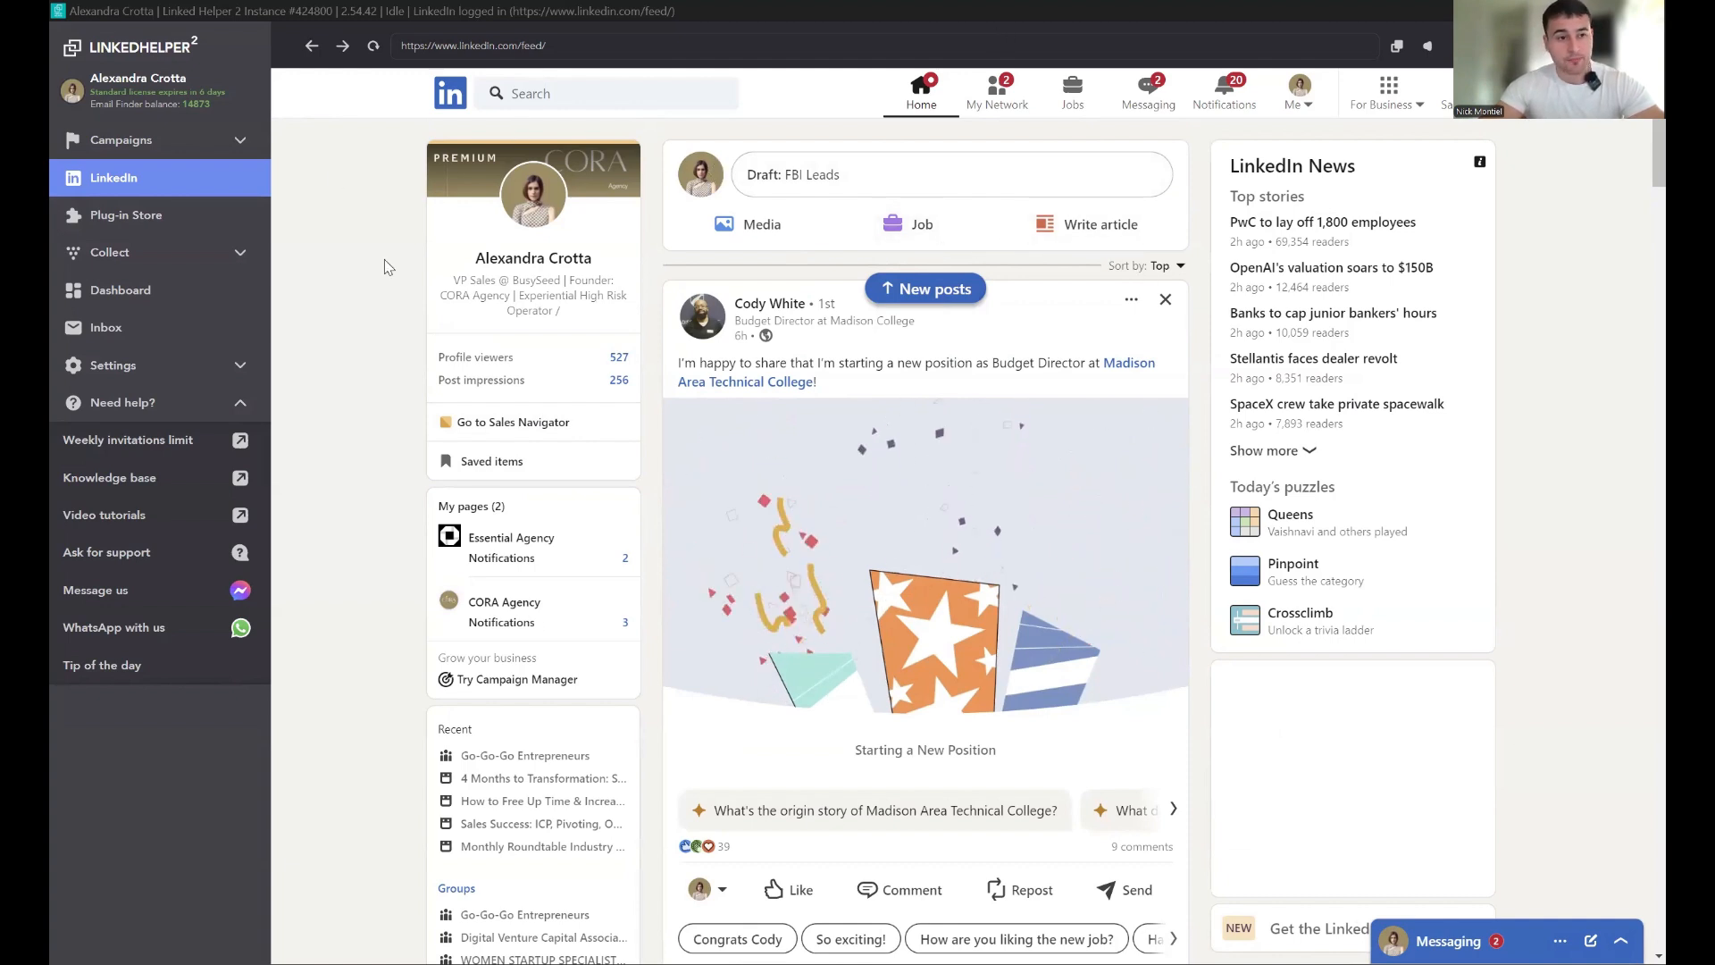
Step: Create a new campaign named "Connections" using the Invite and follow-up template
{"action": "left_click", "coordinate": [184, 151]}
{"action": "left_click", "coordinate": [892, 185]}
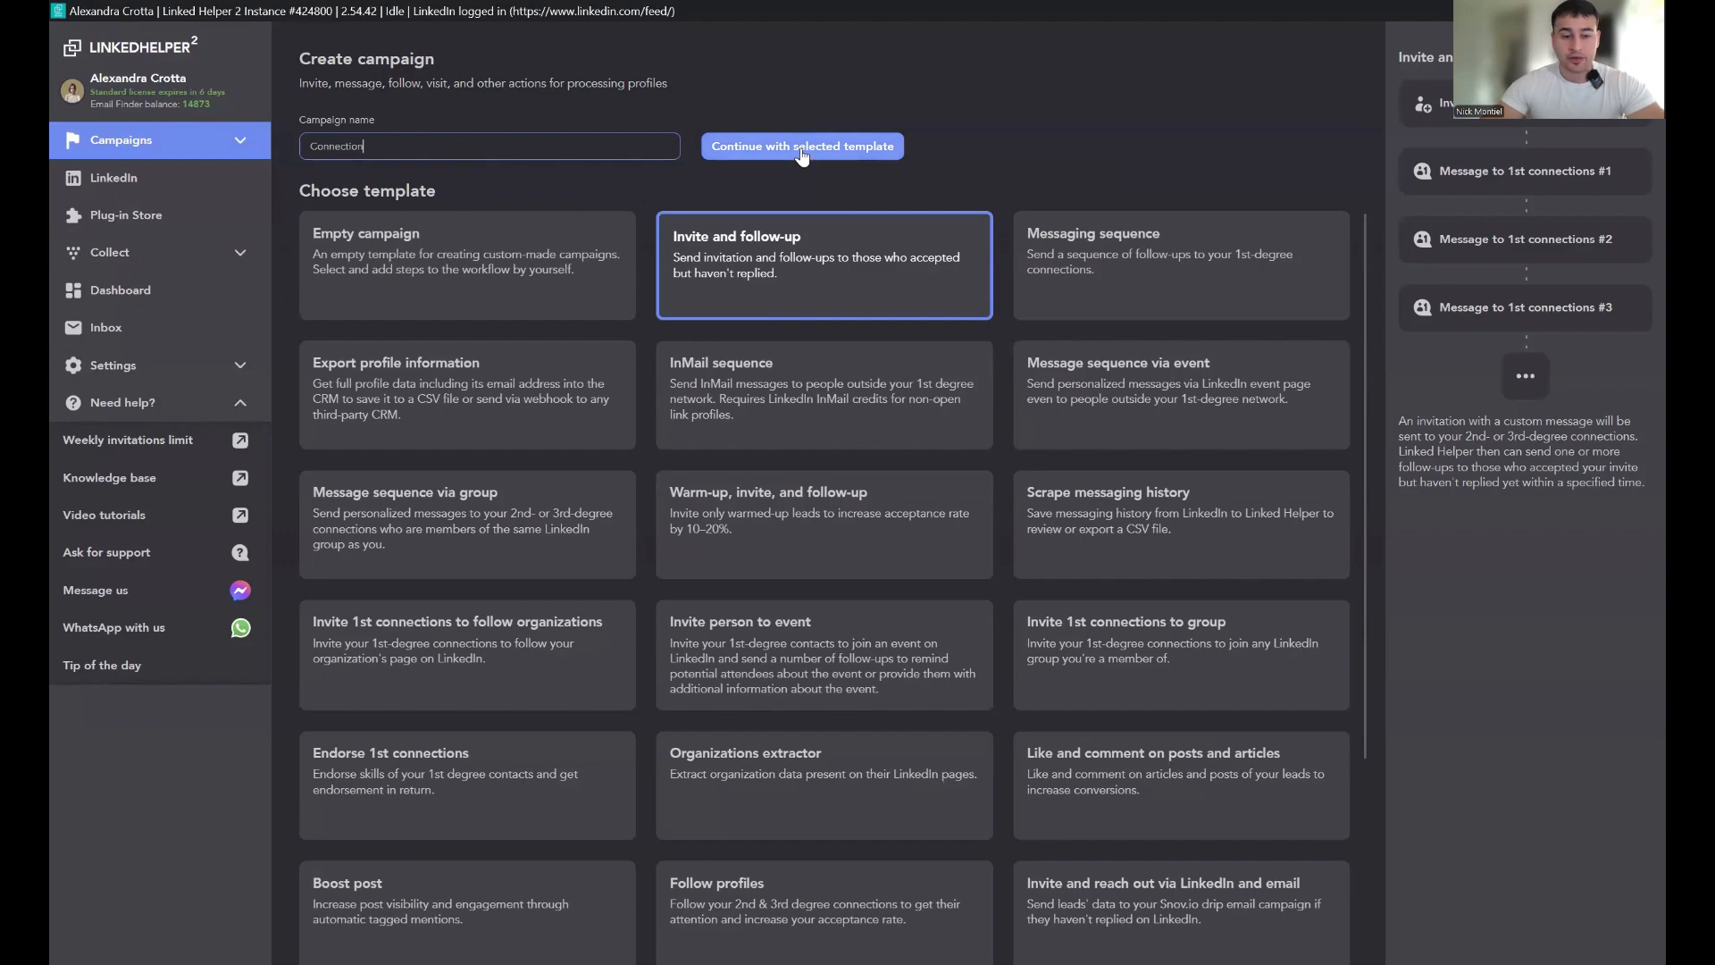
{"action": "left_click", "coordinate": [853, 146]}
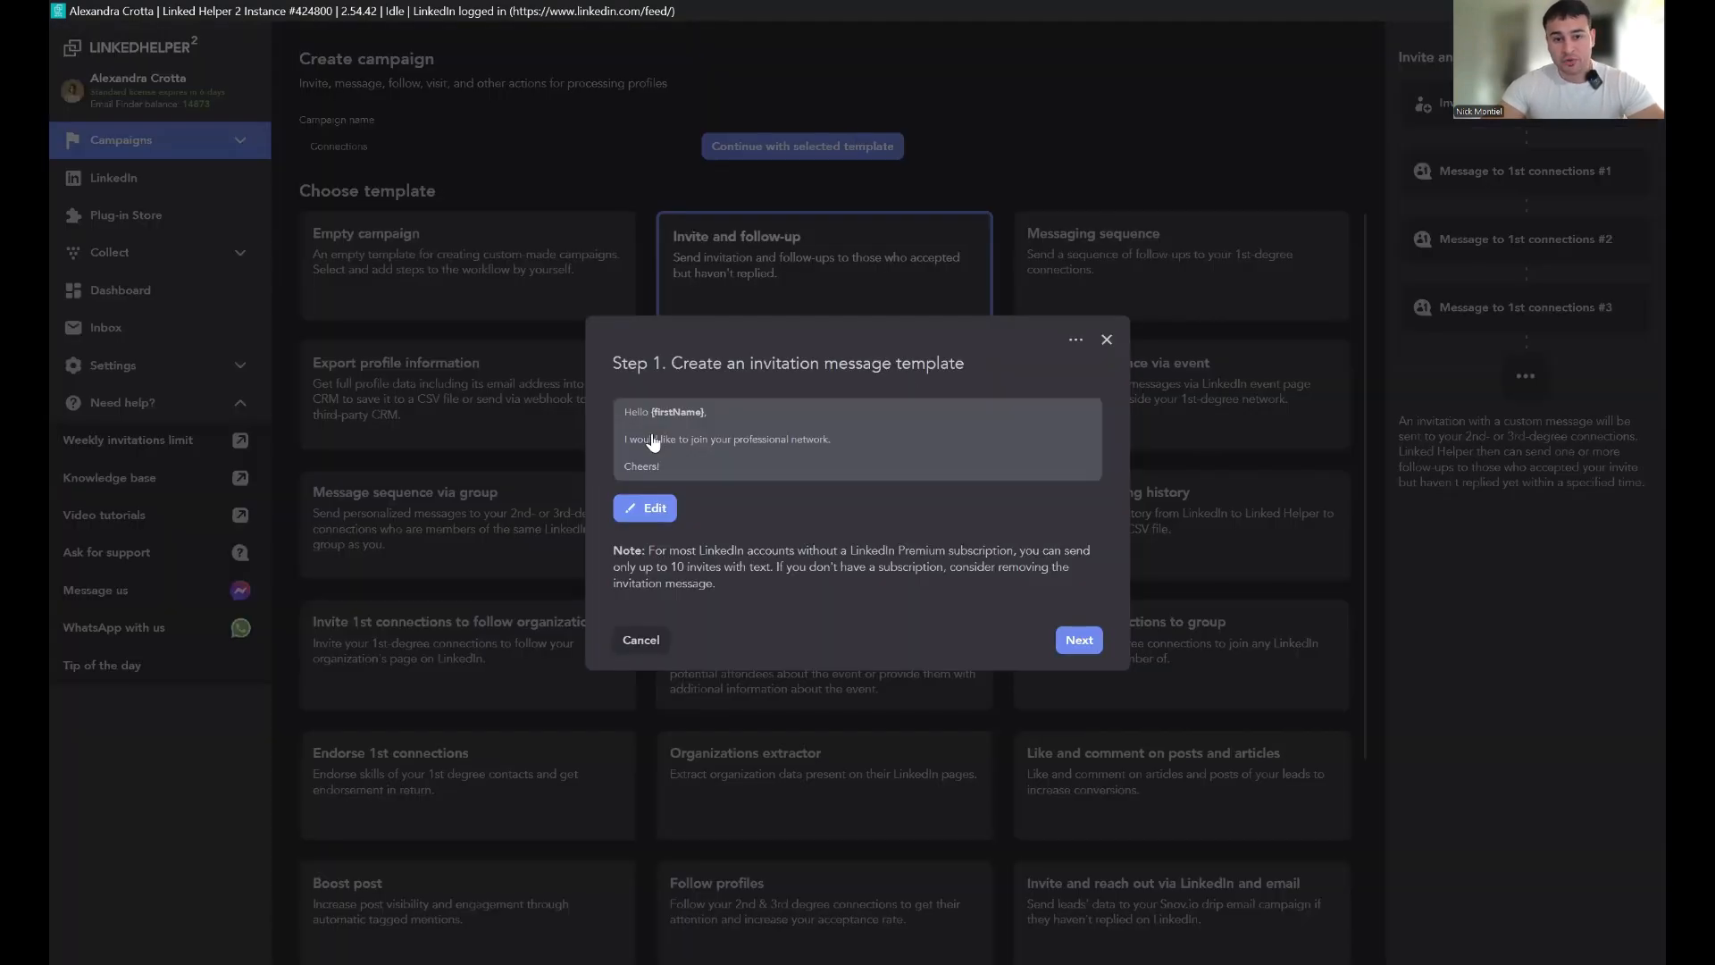
Step: Keep the default invitation message and set unaccepted invitations to be cancelled after 15 days
{"action": "left_click", "coordinate": [1079, 639]}
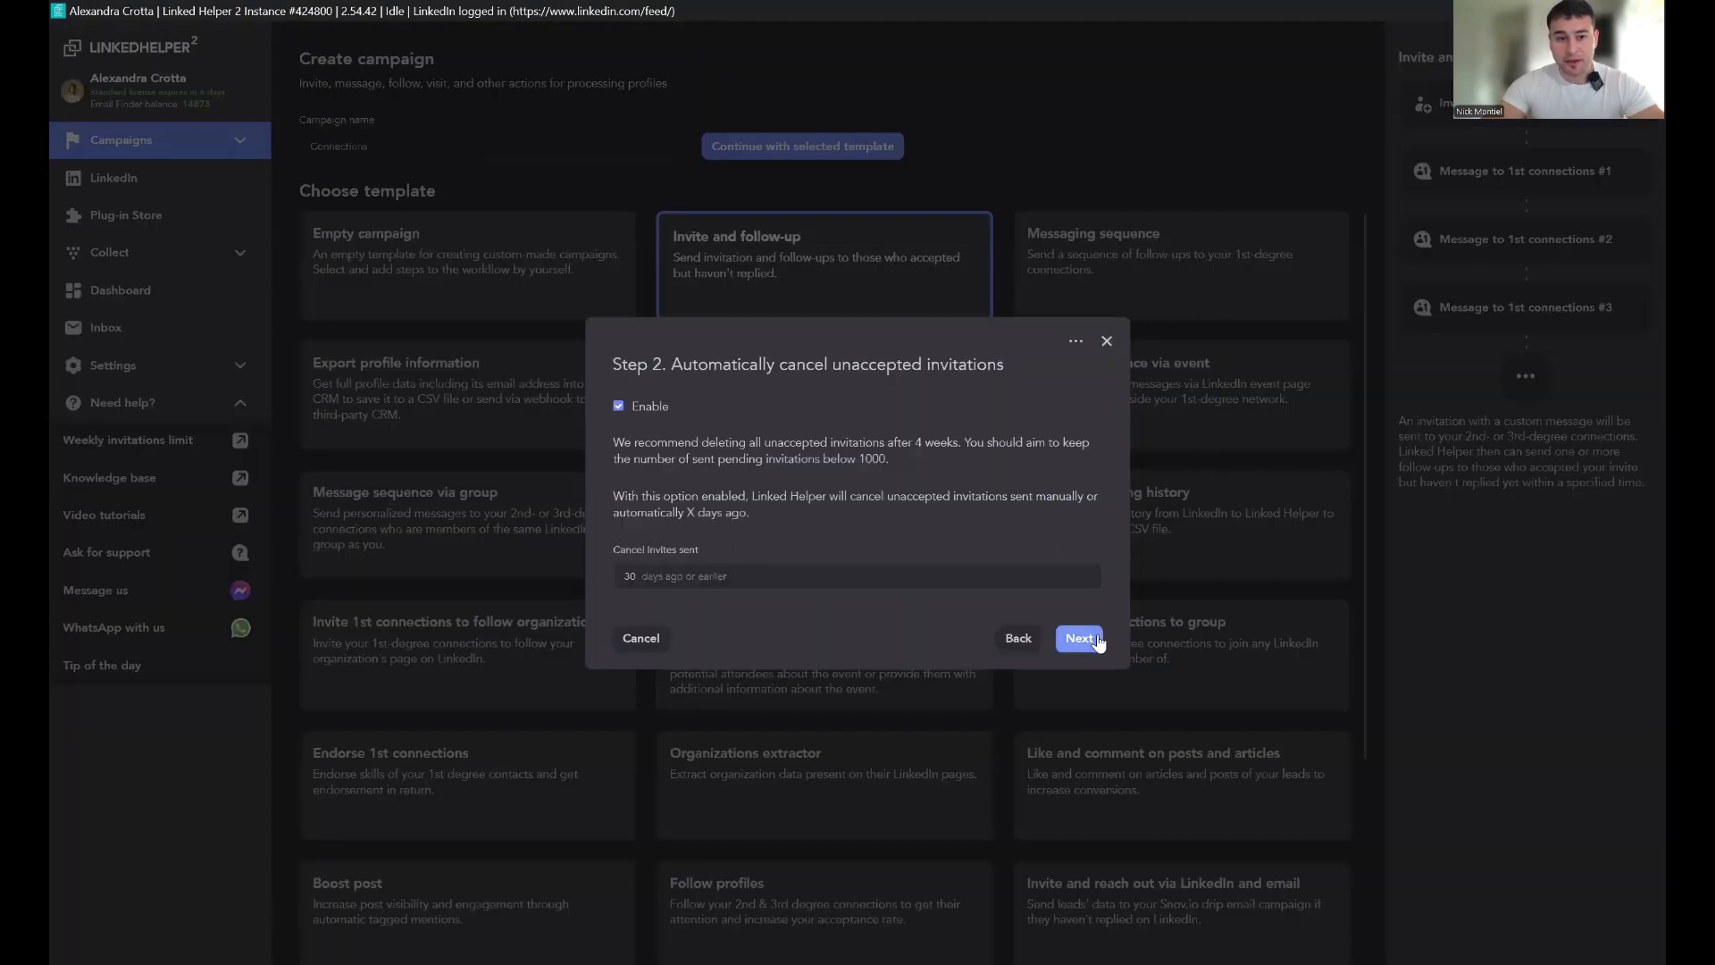
{"action": "double_click", "coordinate": [636, 577]}
{"action": "type", "text": "15"}
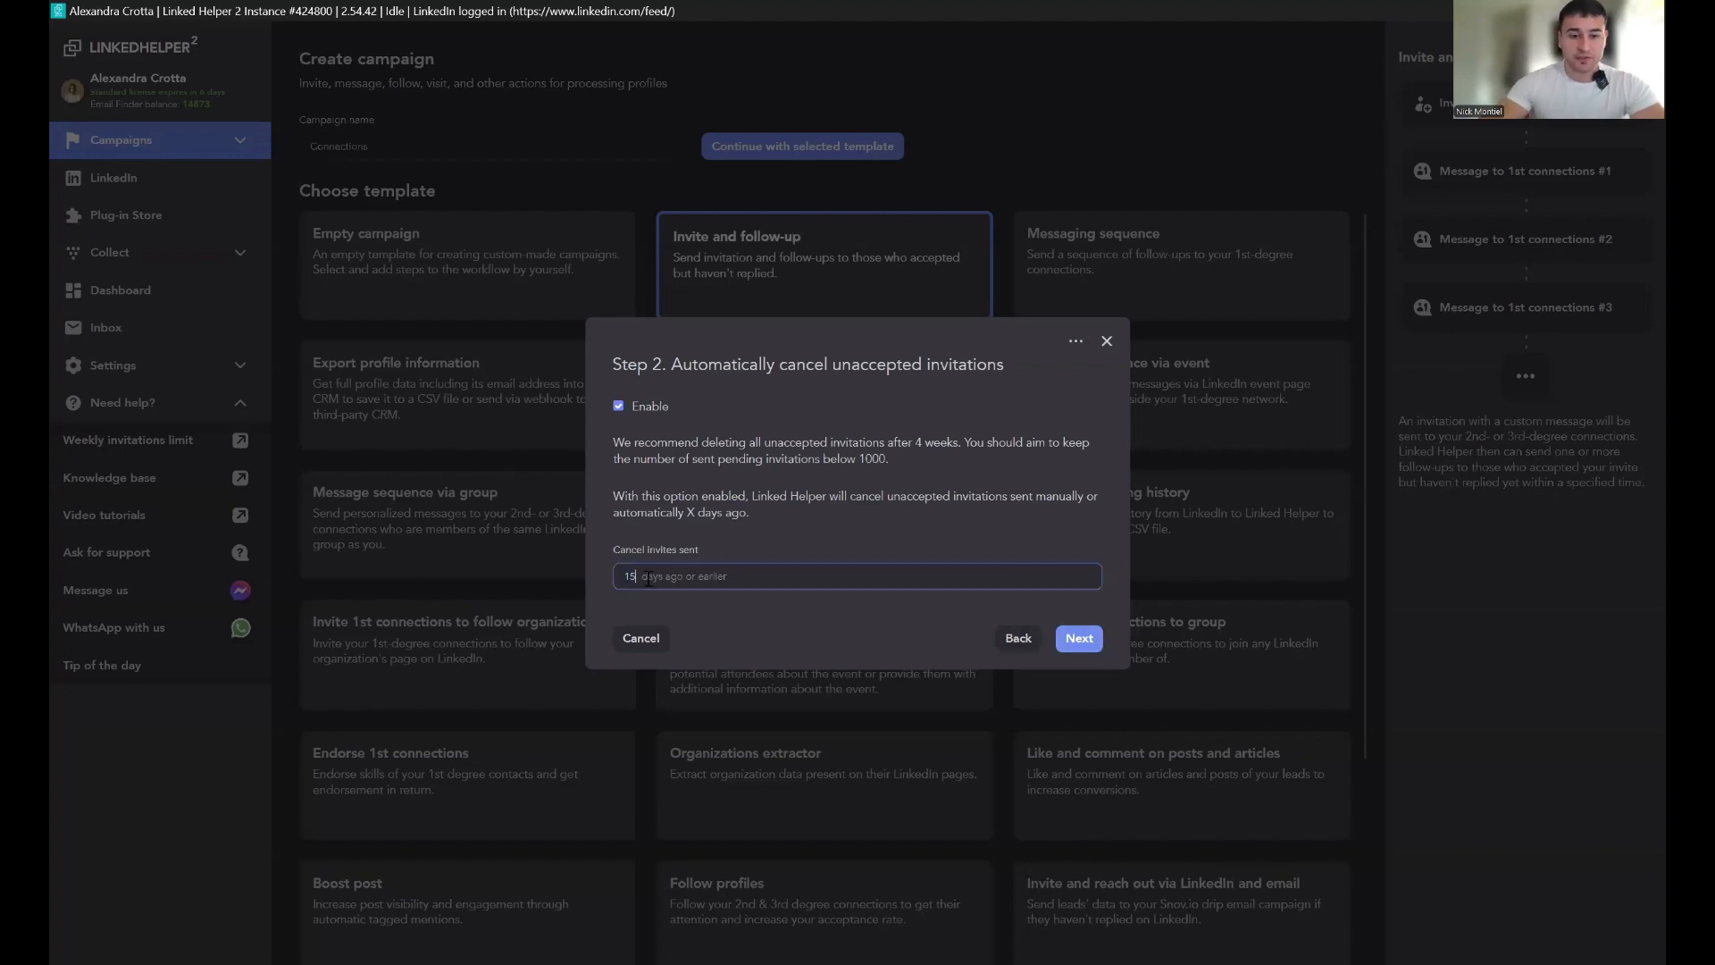
{"action": "left_click", "coordinate": [1081, 640]}
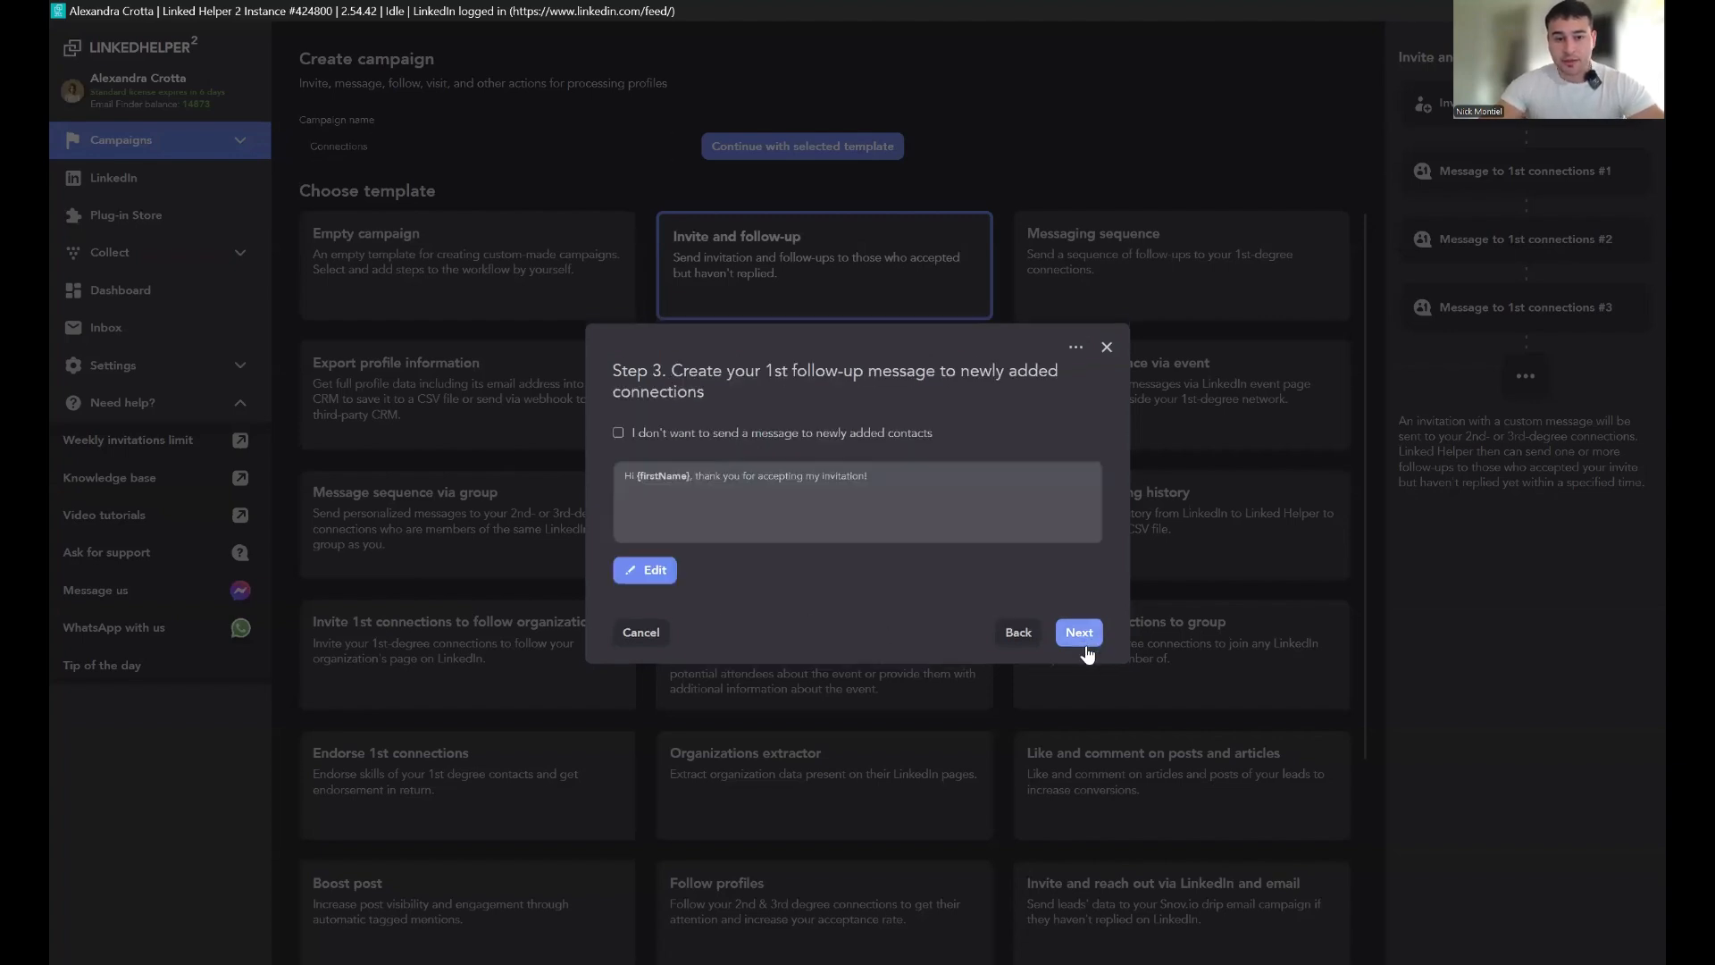
Step: Finish the wizard without a follow-up message to new connections, deferring the choice of profile source
{"action": "left_click", "coordinate": [645, 434]}
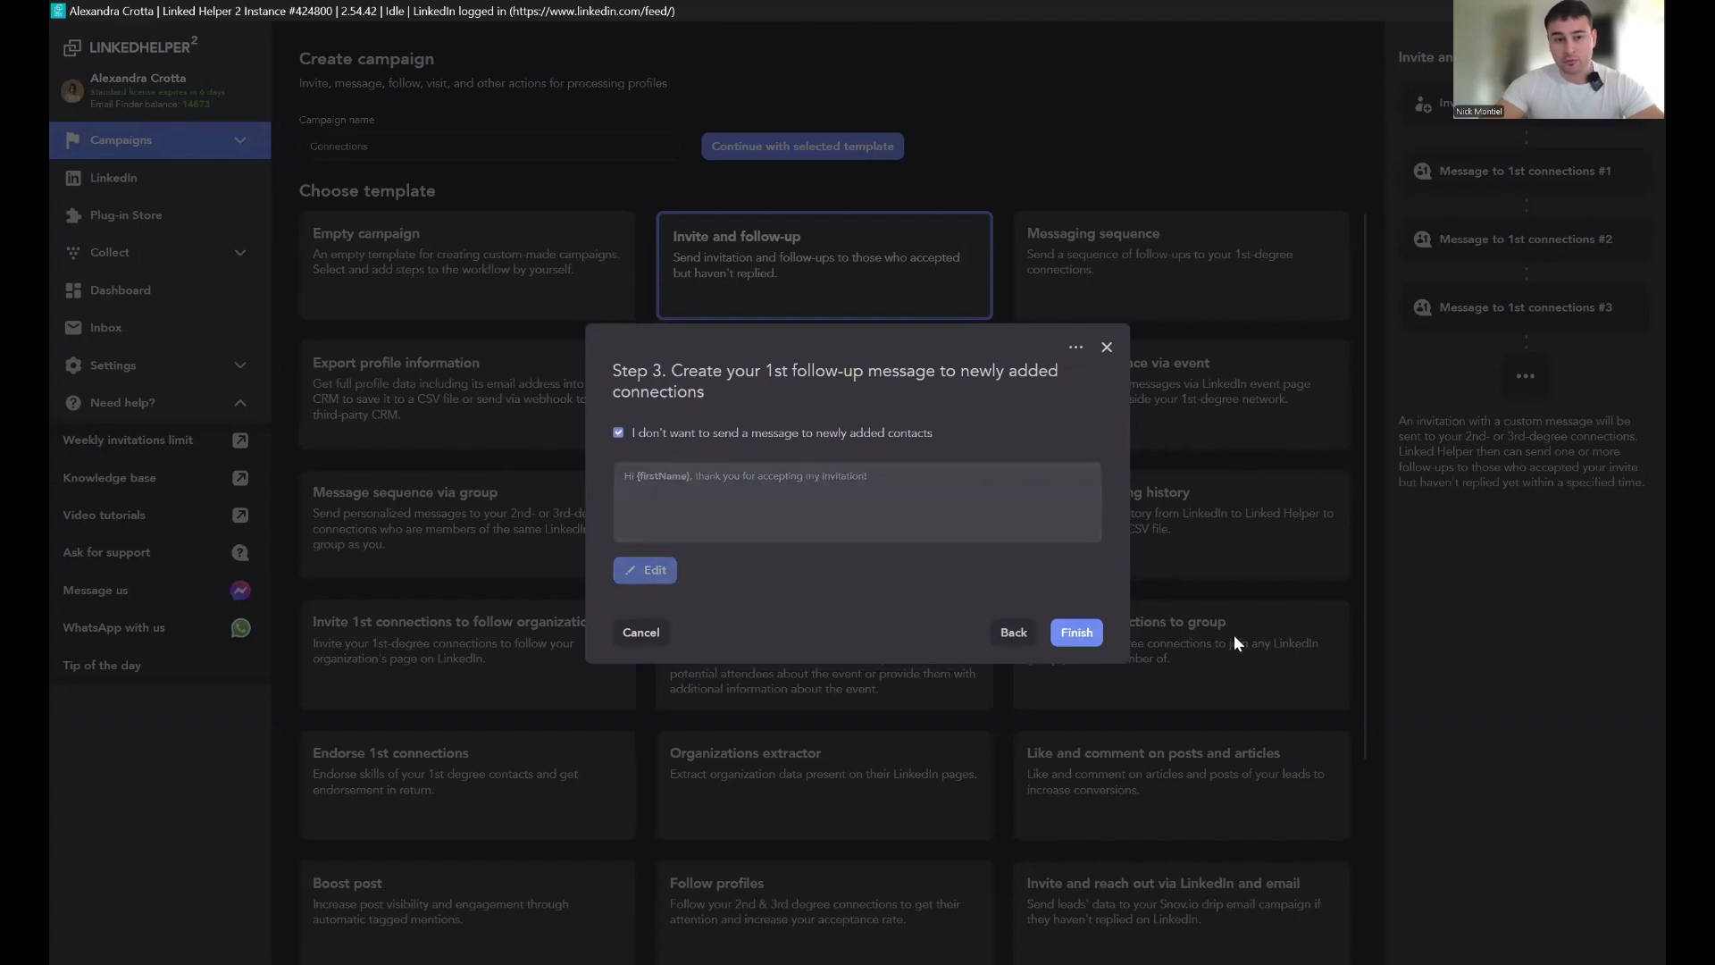
{"action": "left_click", "coordinate": [1076, 633]}
{"action": "left_click", "coordinate": [1053, 576]}
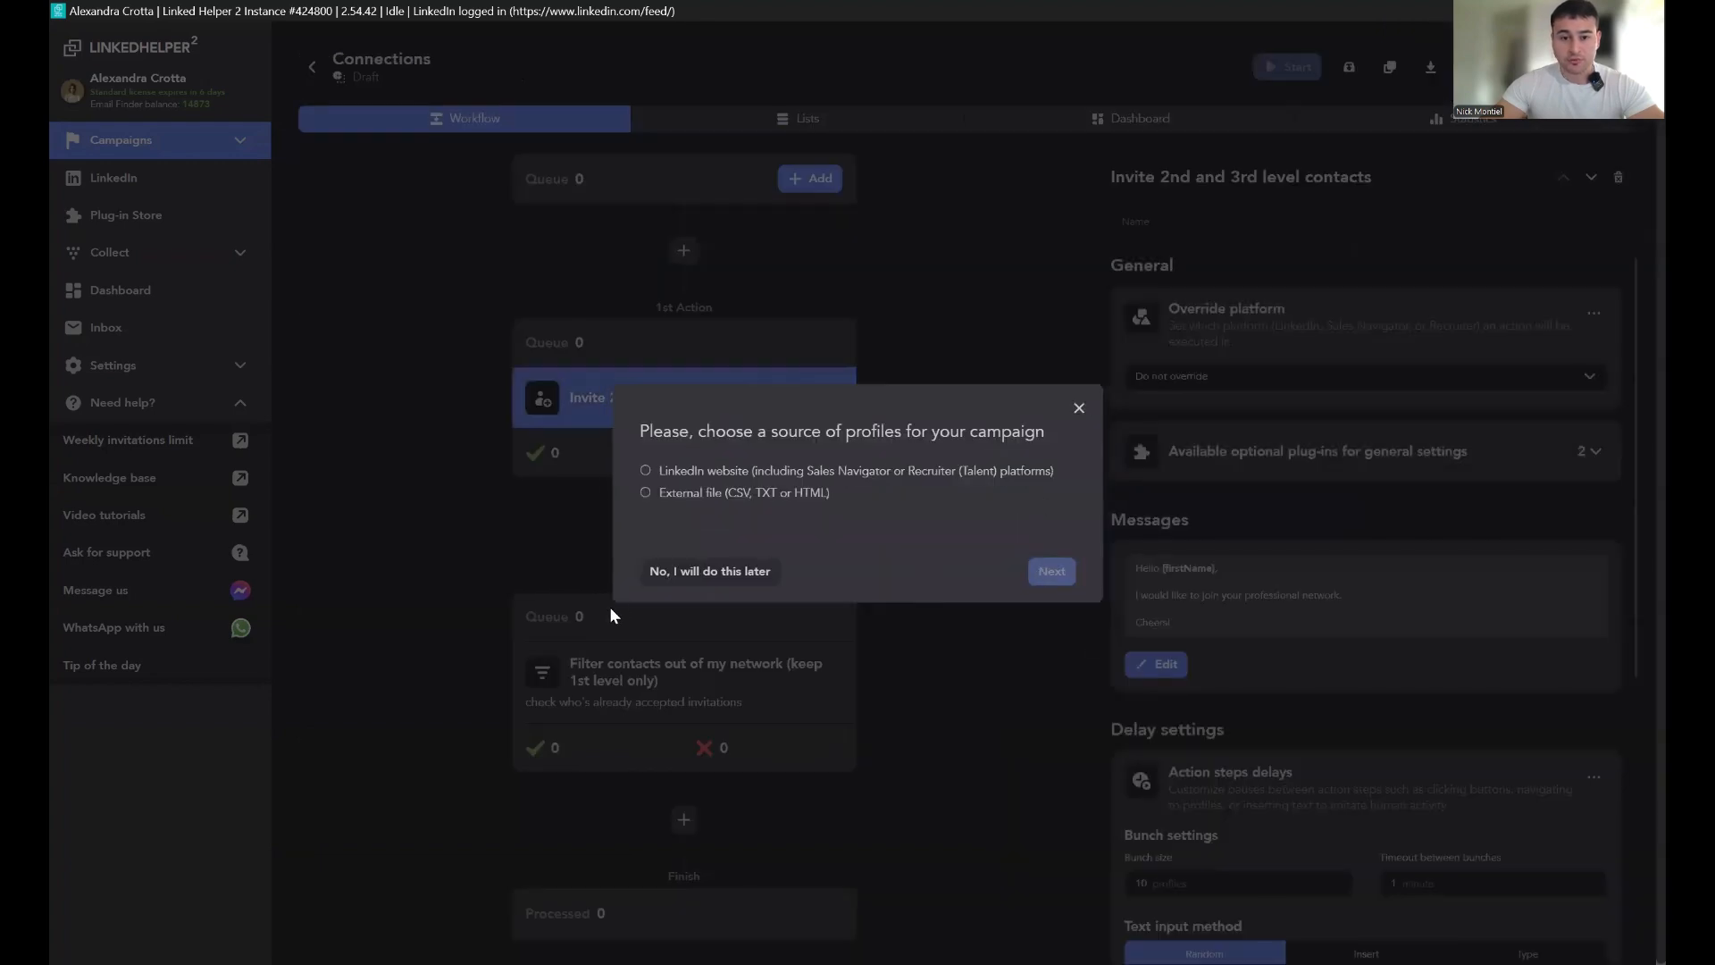
{"action": "left_click", "coordinate": [723, 568]}
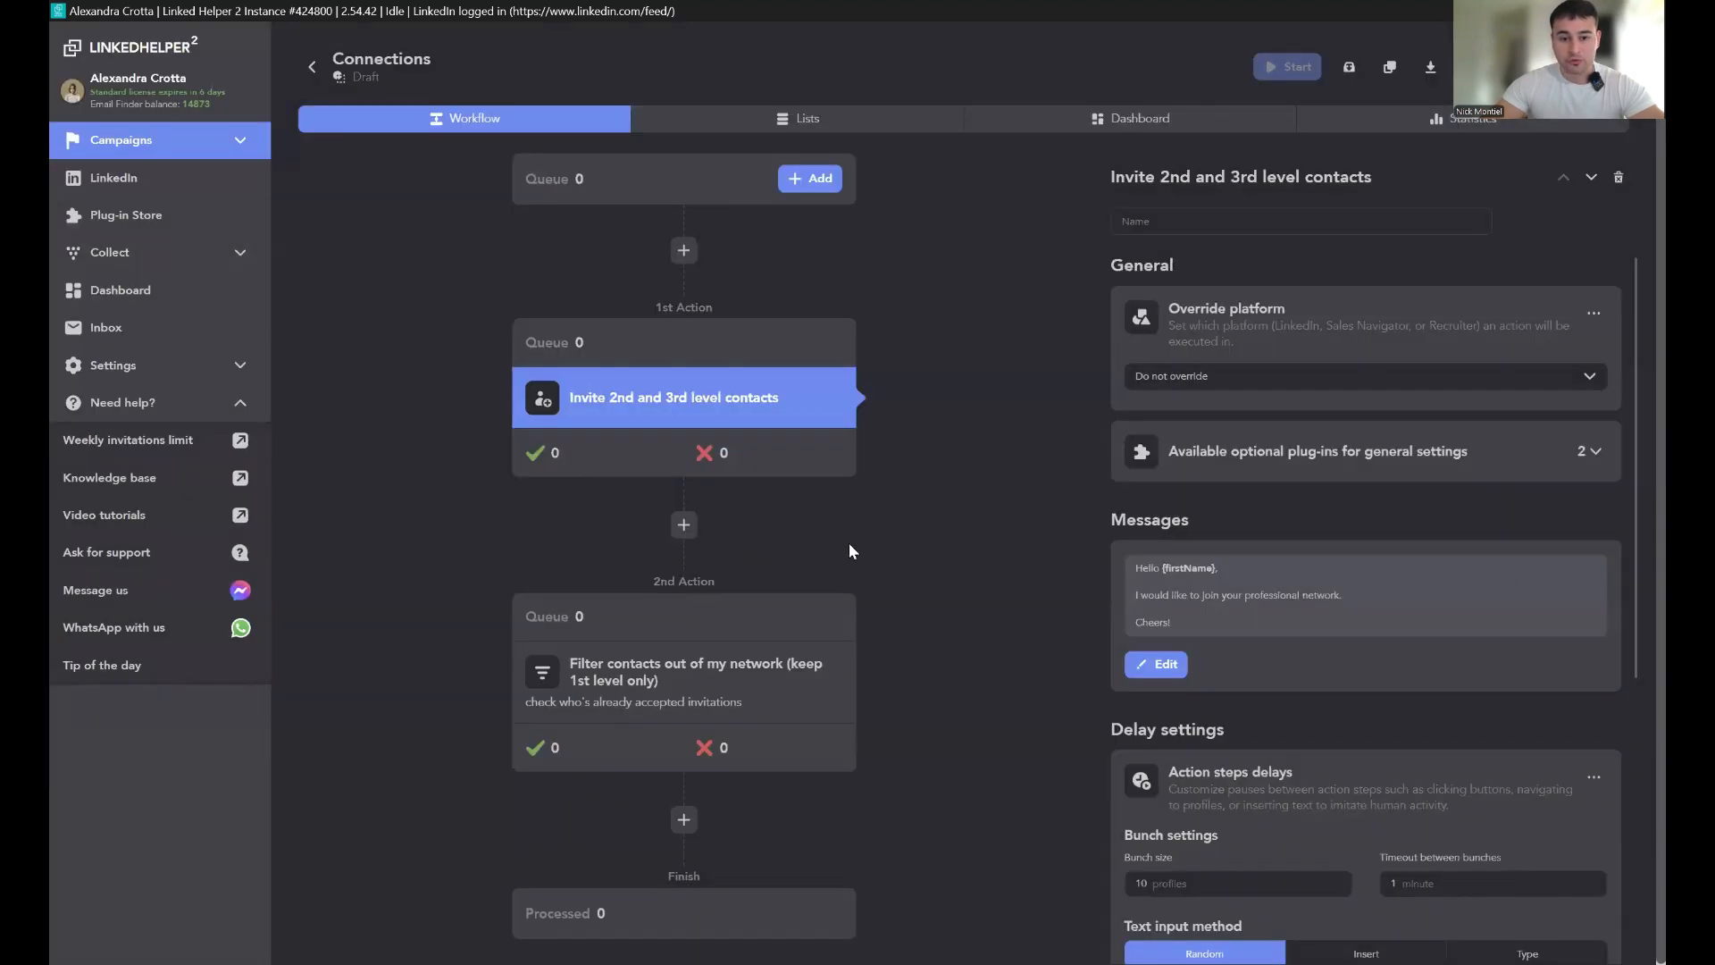
Step: In the Filter contacts action, set the timeout between checks to 320 minutes and override the platform to LinkedIn
{"action": "left_click", "coordinate": [761, 681]}
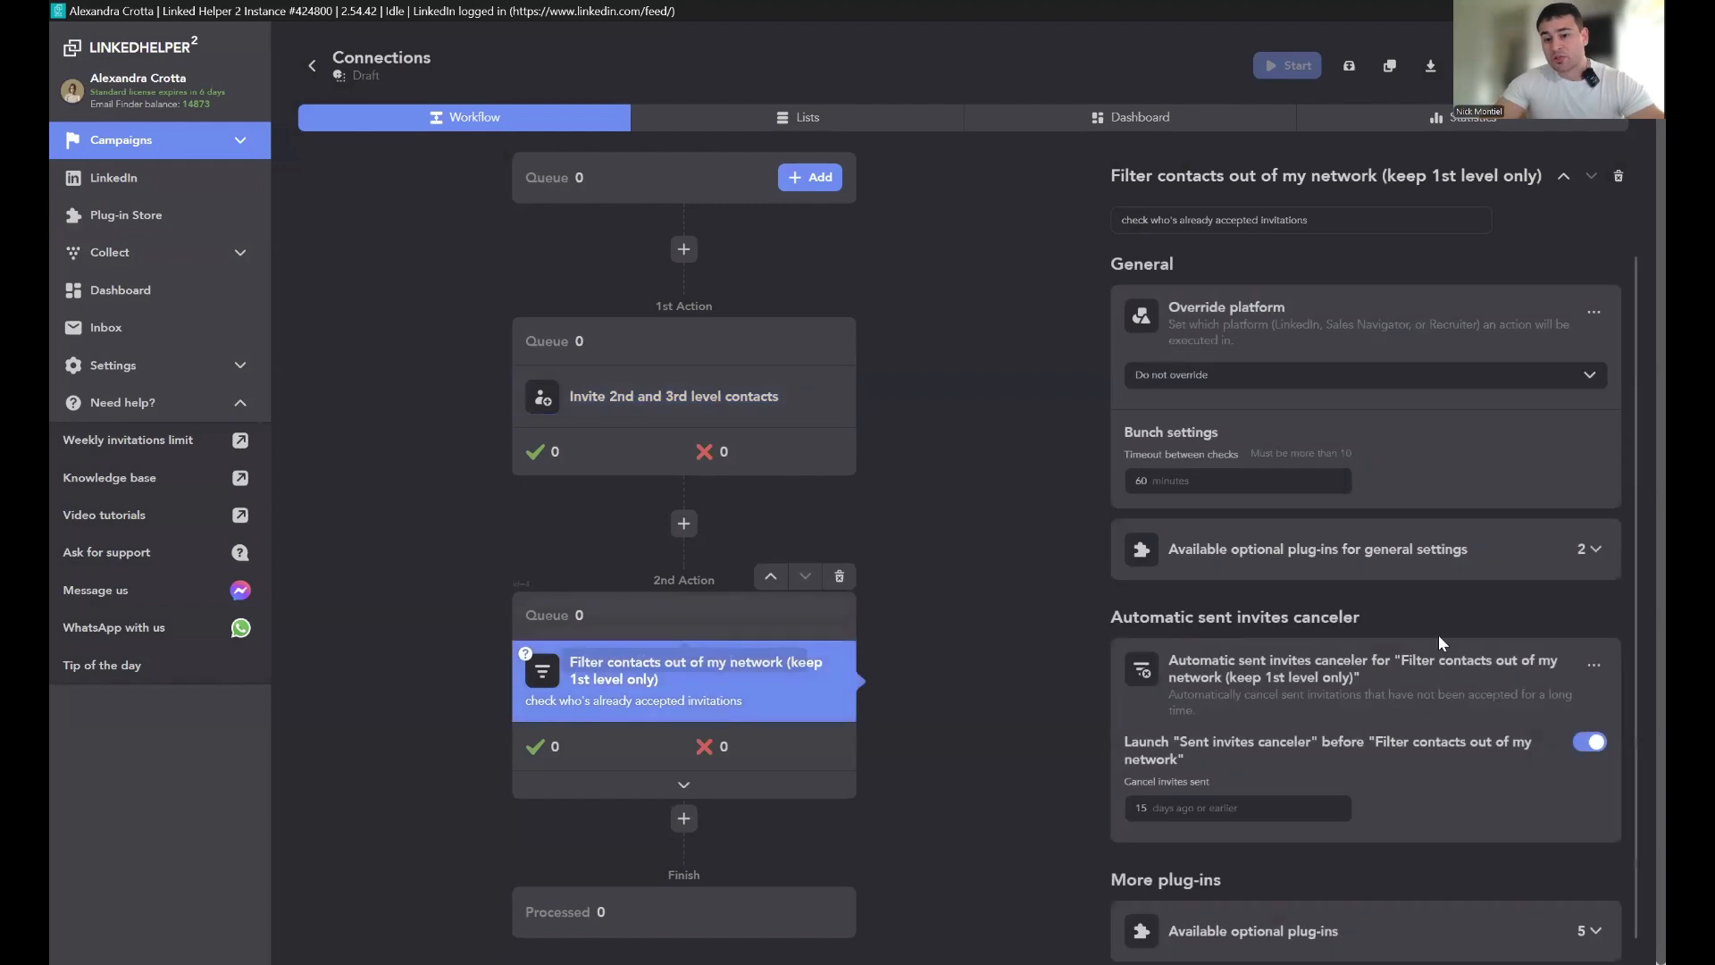
{"action": "scroll", "coordinate": [1180, 453], "scroll_direction": "down", "scroll_amount": 1}
{"action": "left_click", "coordinate": [1171, 454]}
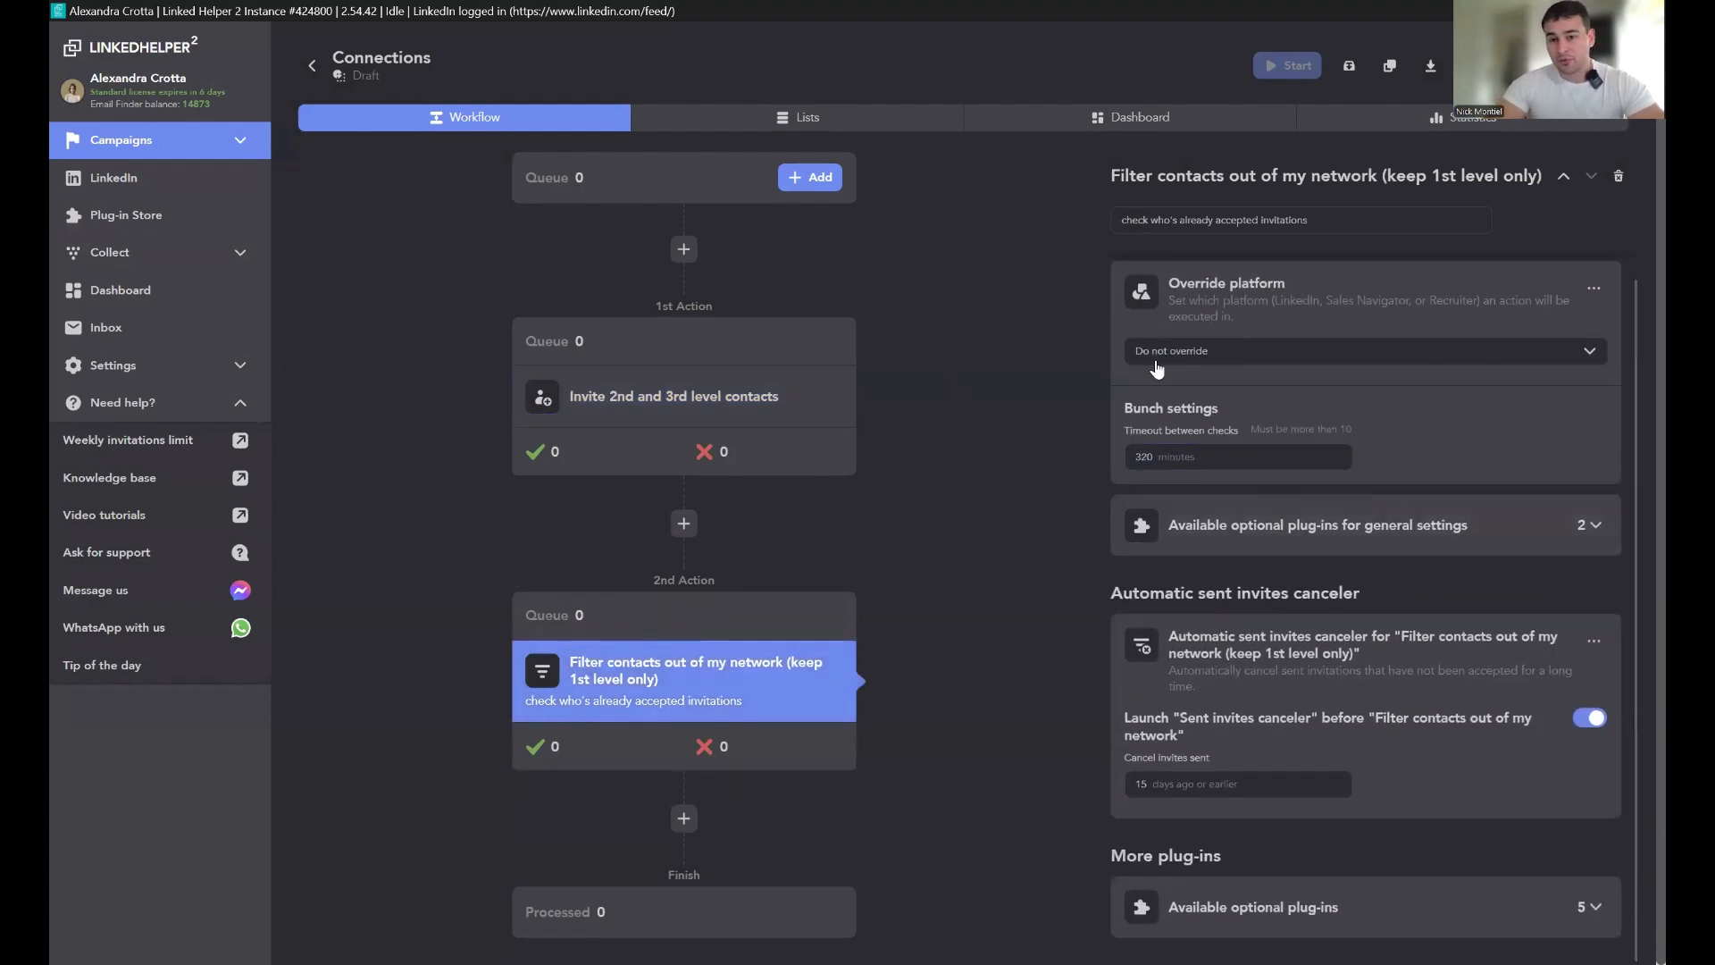
{"action": "left_click", "coordinate": [1195, 351]}
{"action": "left_click", "coordinate": [1209, 406]}
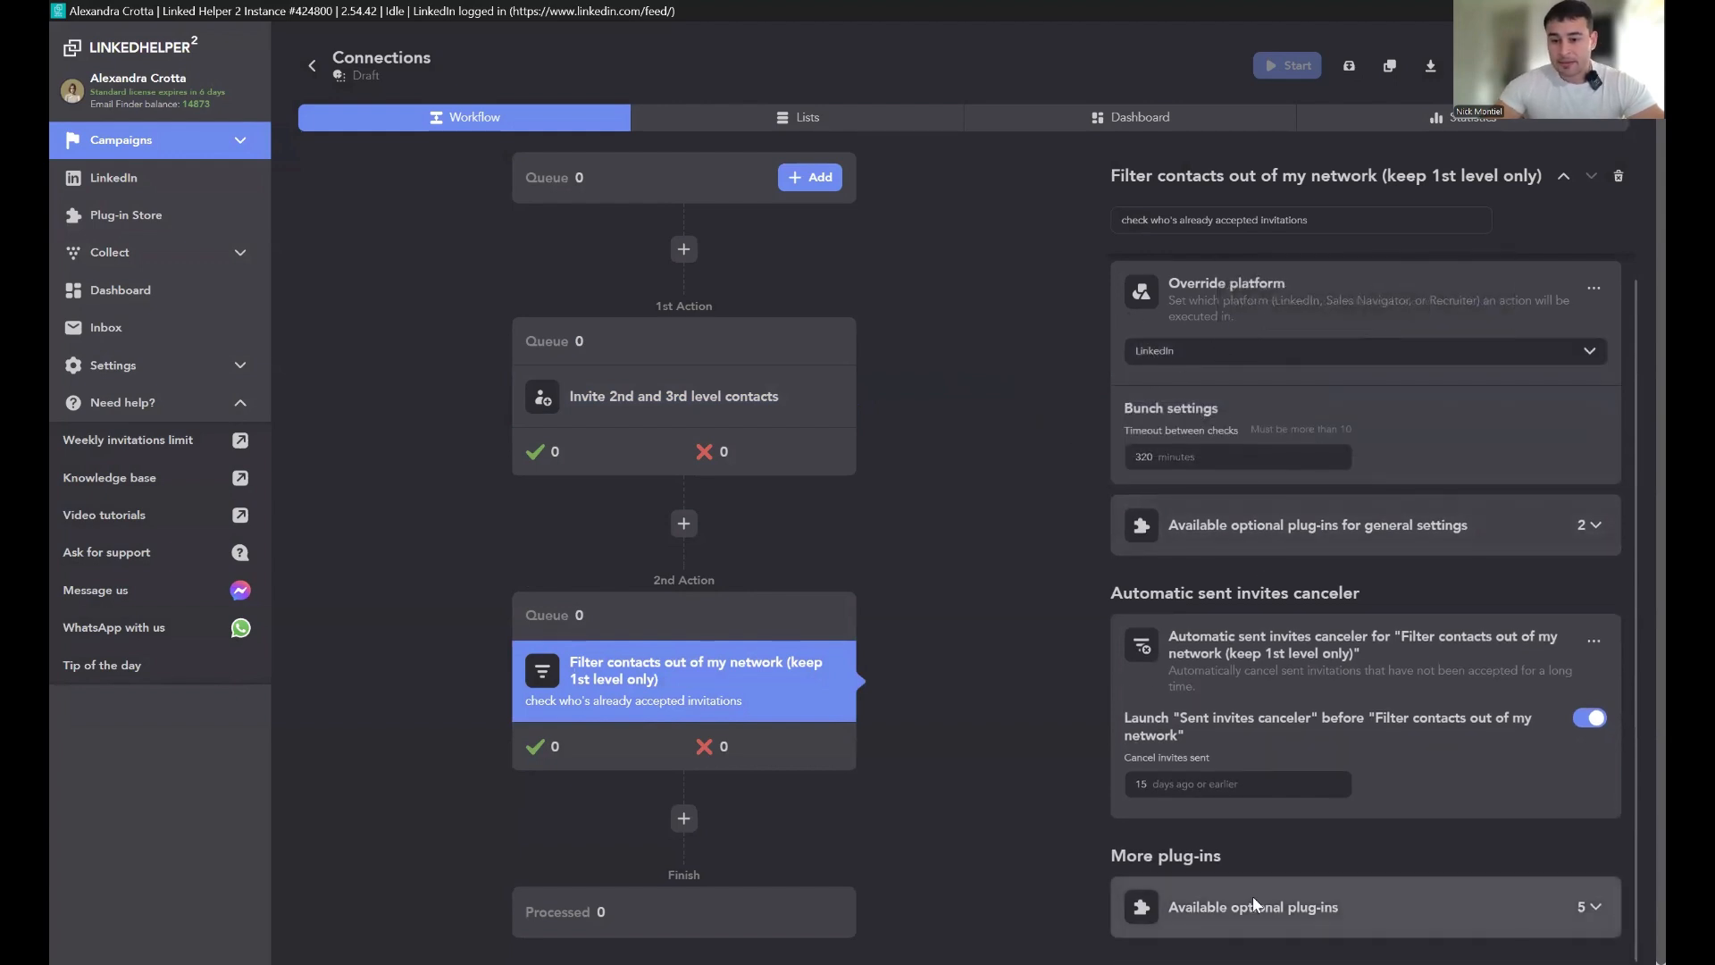
Step: Browse the optional plug-ins available for the Filter contacts action
{"action": "left_click", "coordinate": [1277, 905]}
{"action": "scroll", "coordinate": [1339, 795], "scroll_direction": "down", "scroll_amount": 6}
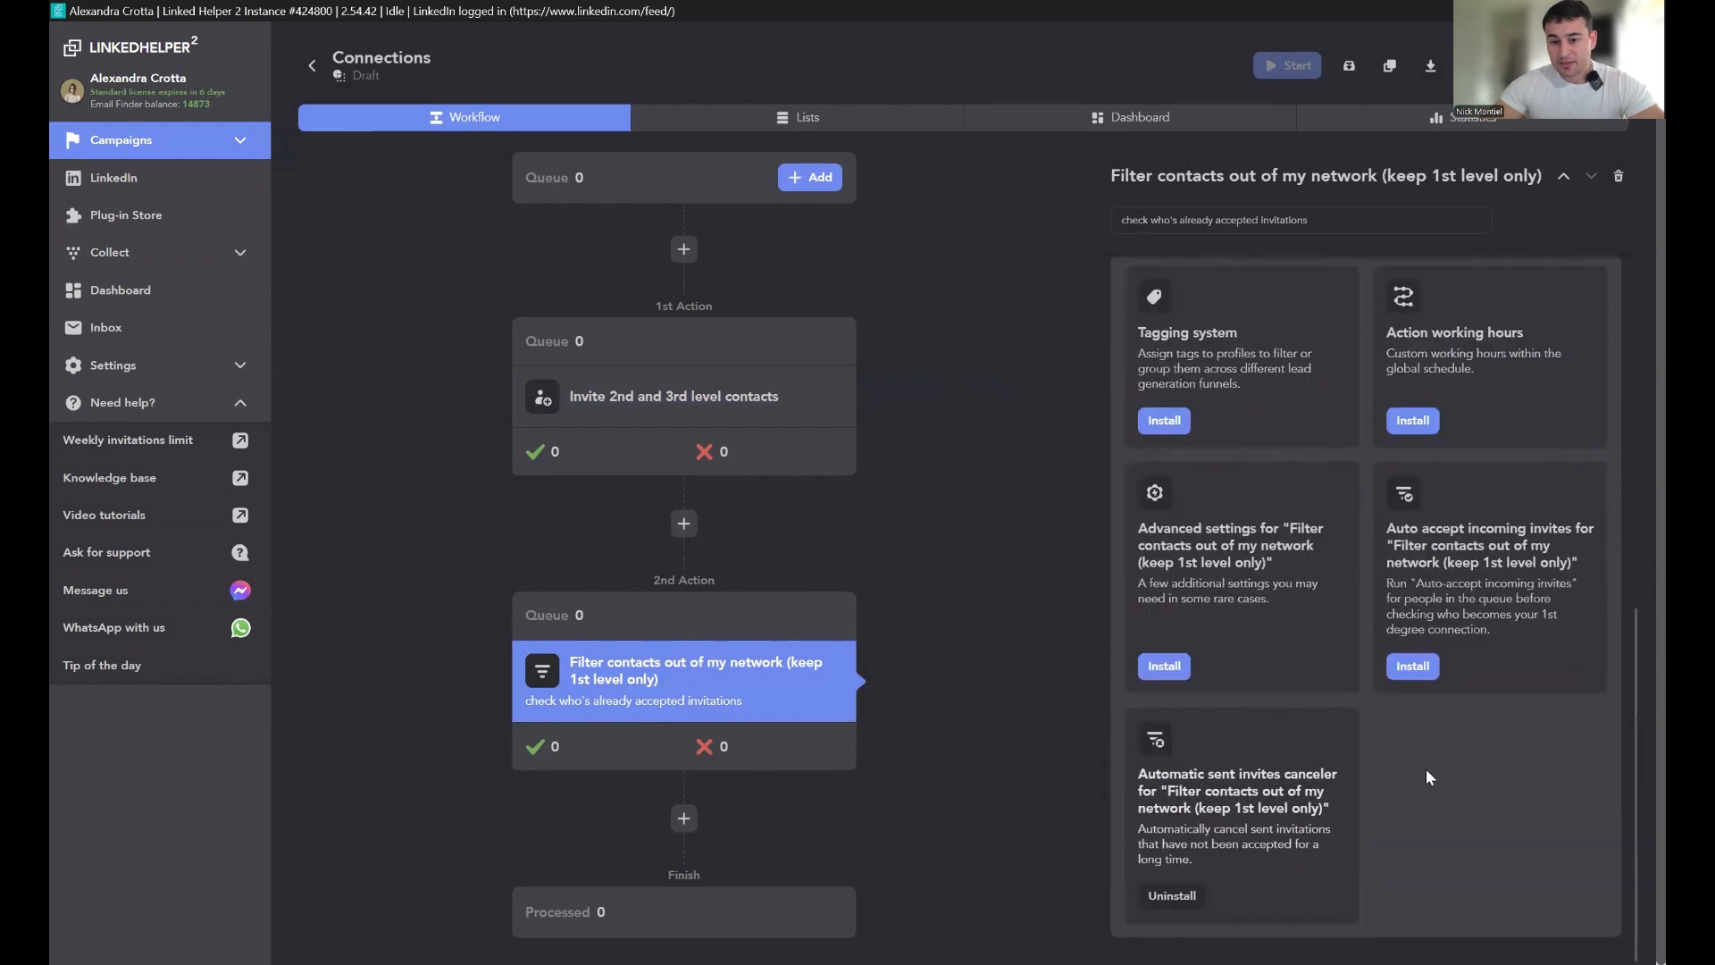
{"action": "scroll", "coordinate": [1340, 464], "scroll_direction": "up", "scroll_amount": 3}
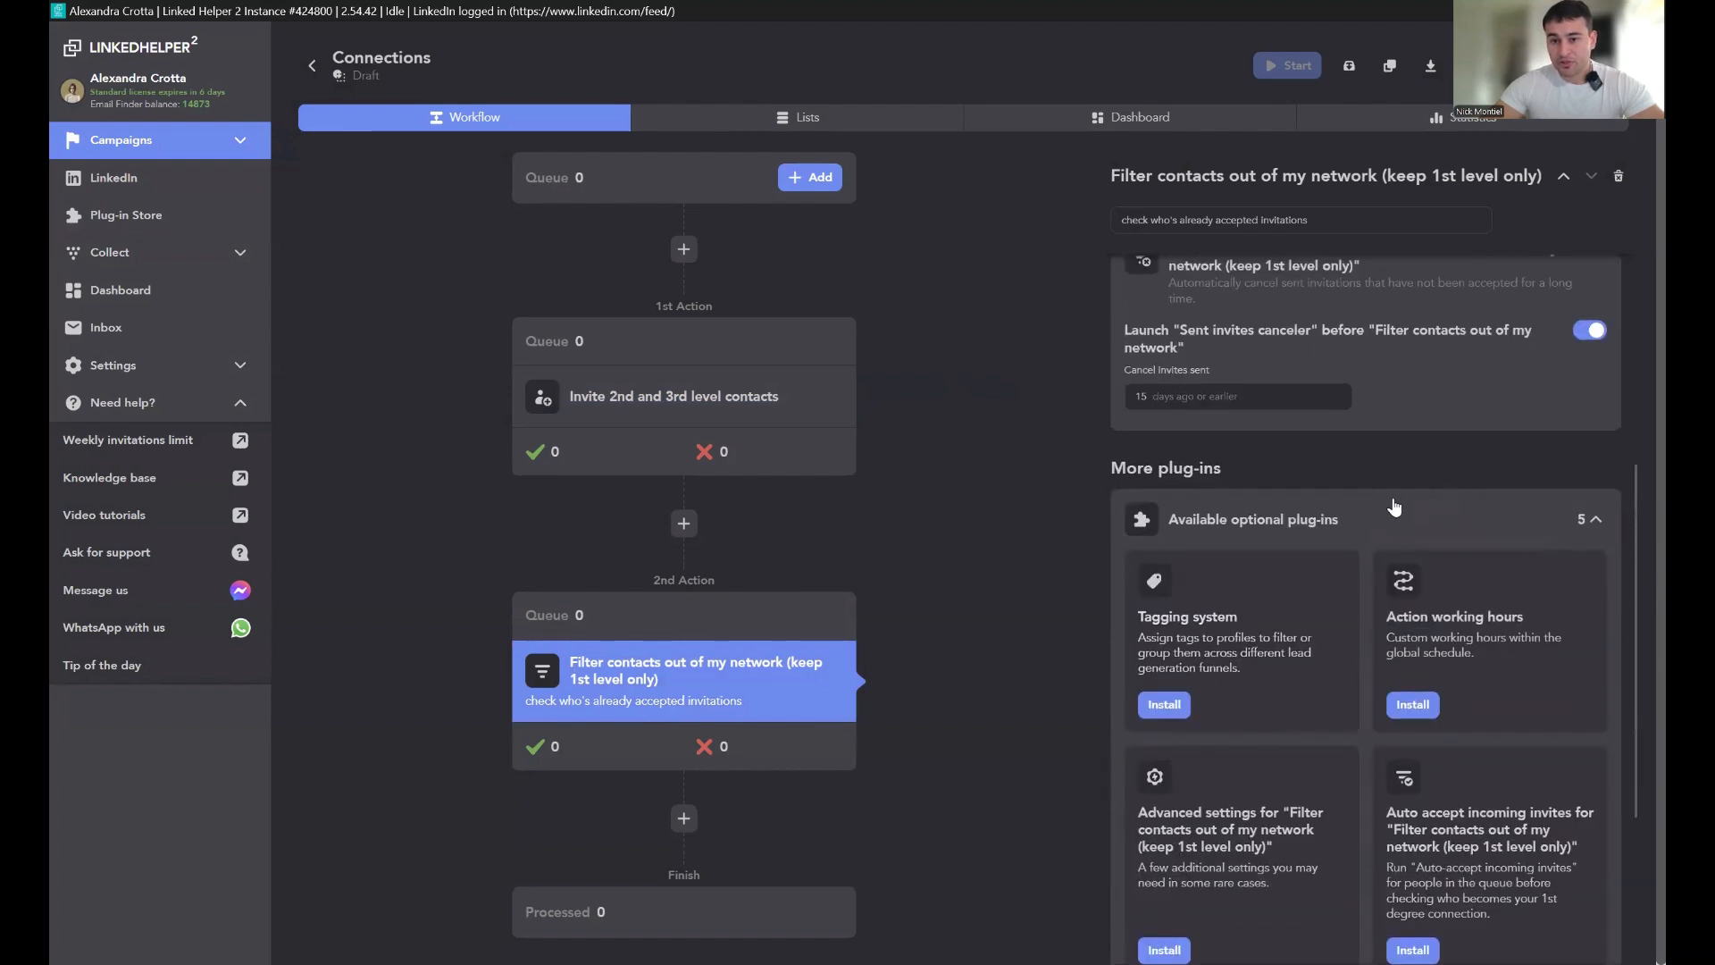
{"action": "scroll", "coordinate": [1387, 501], "scroll_direction": "up", "scroll_amount": 6}
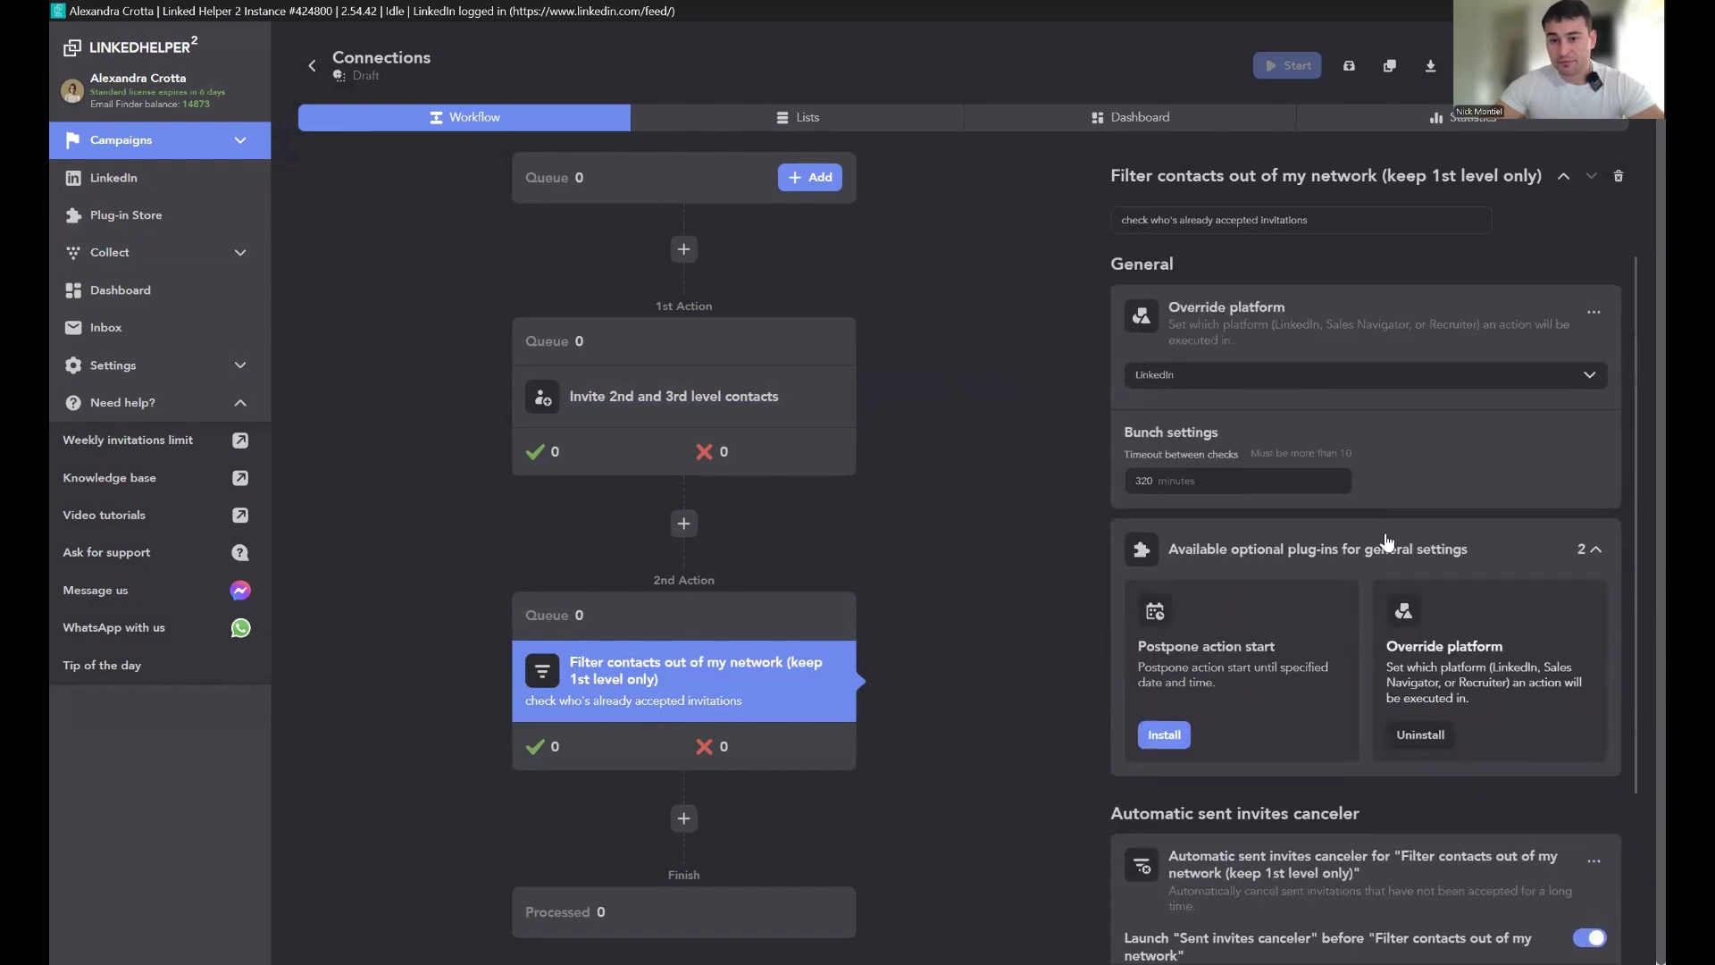
{"action": "left_click", "coordinate": [1392, 532]}
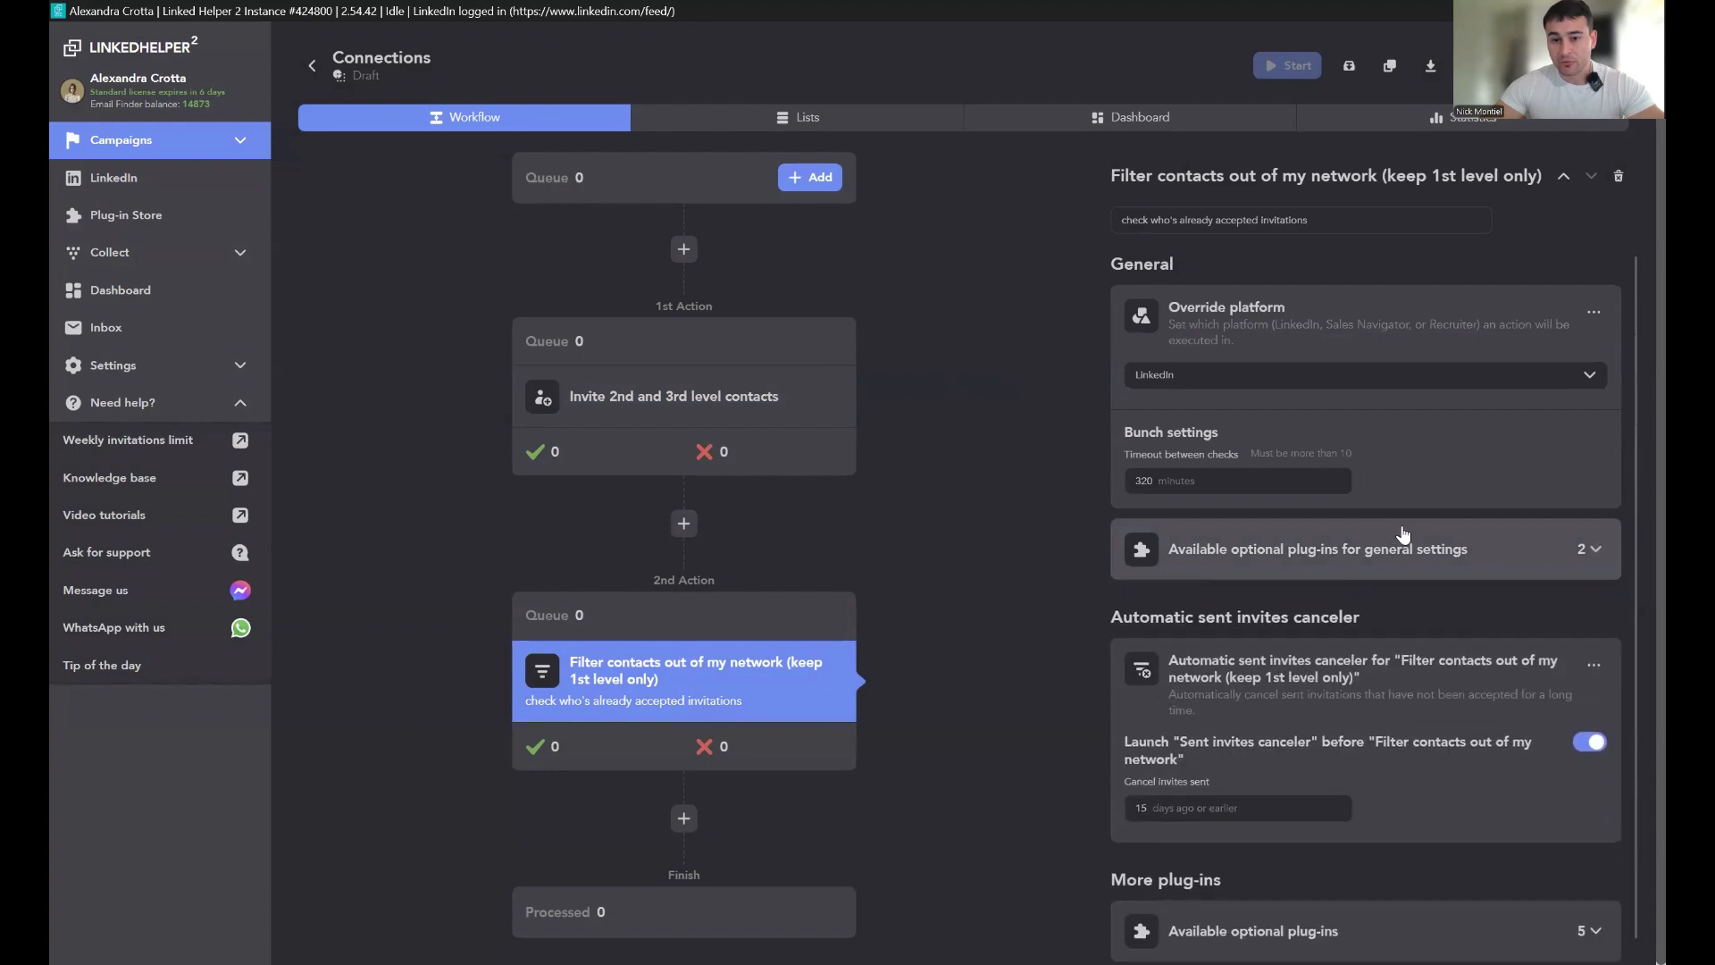
Step: Open the Invite action's message template, clear its text, and discard the changes
{"action": "left_click", "coordinate": [574, 389]}
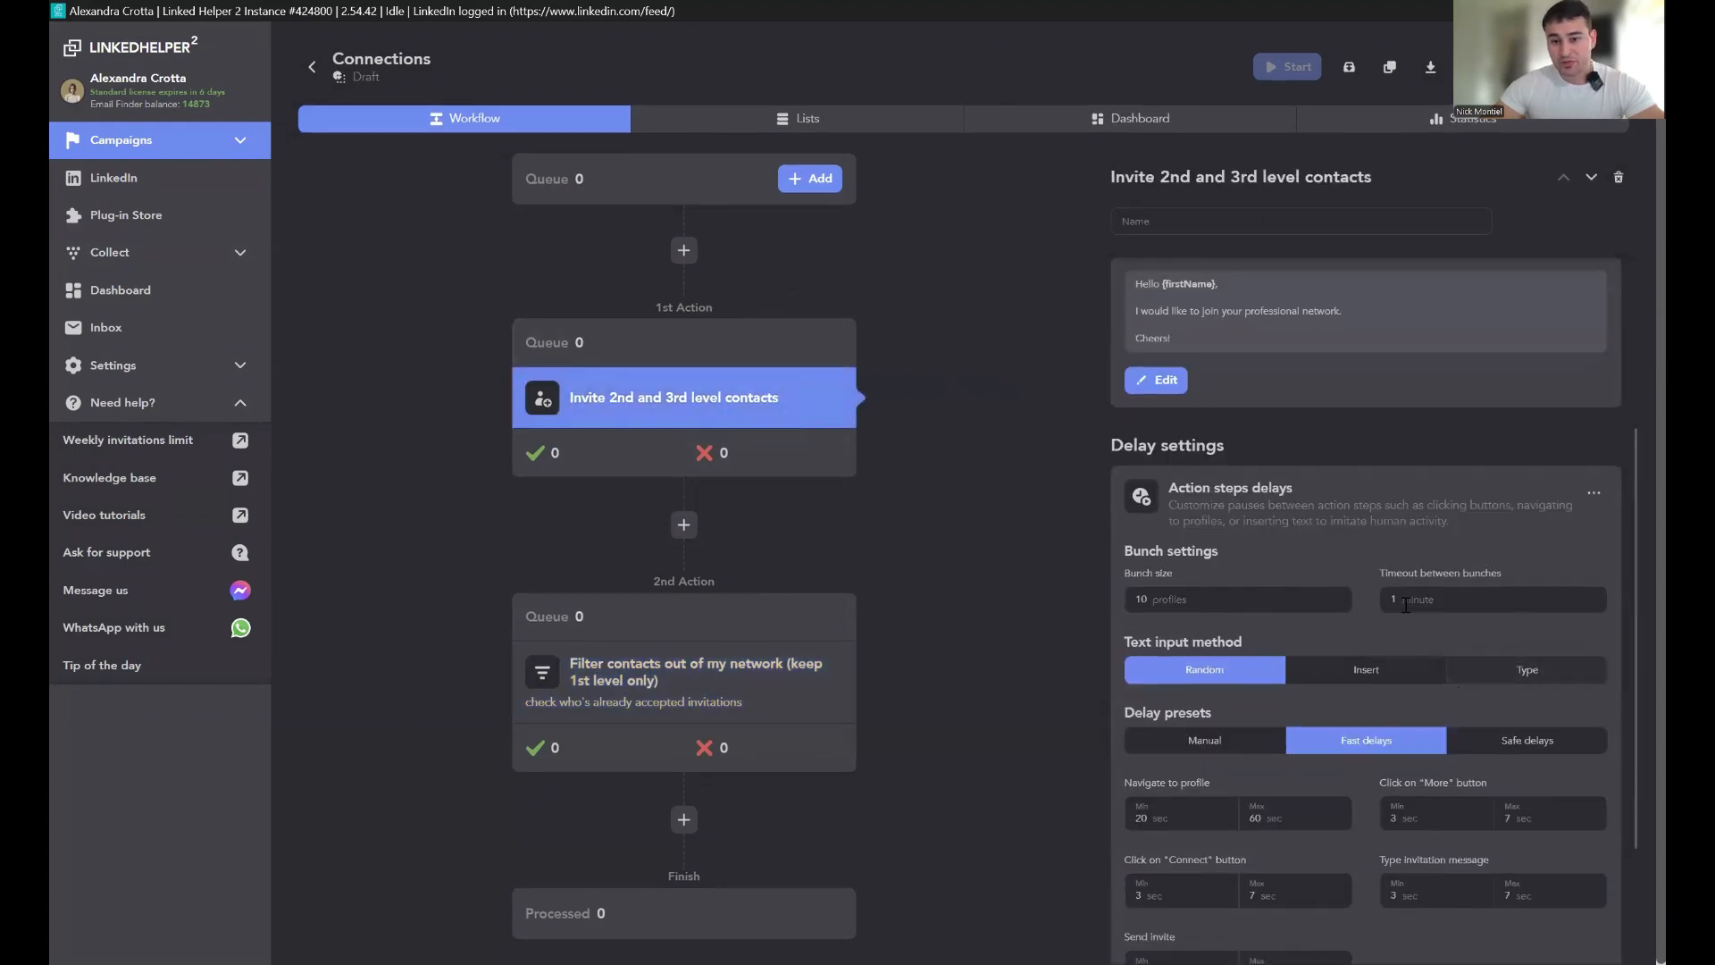
{"action": "left_click", "coordinate": [1359, 609]}
{"action": "key", "text": "ctrl+a"}
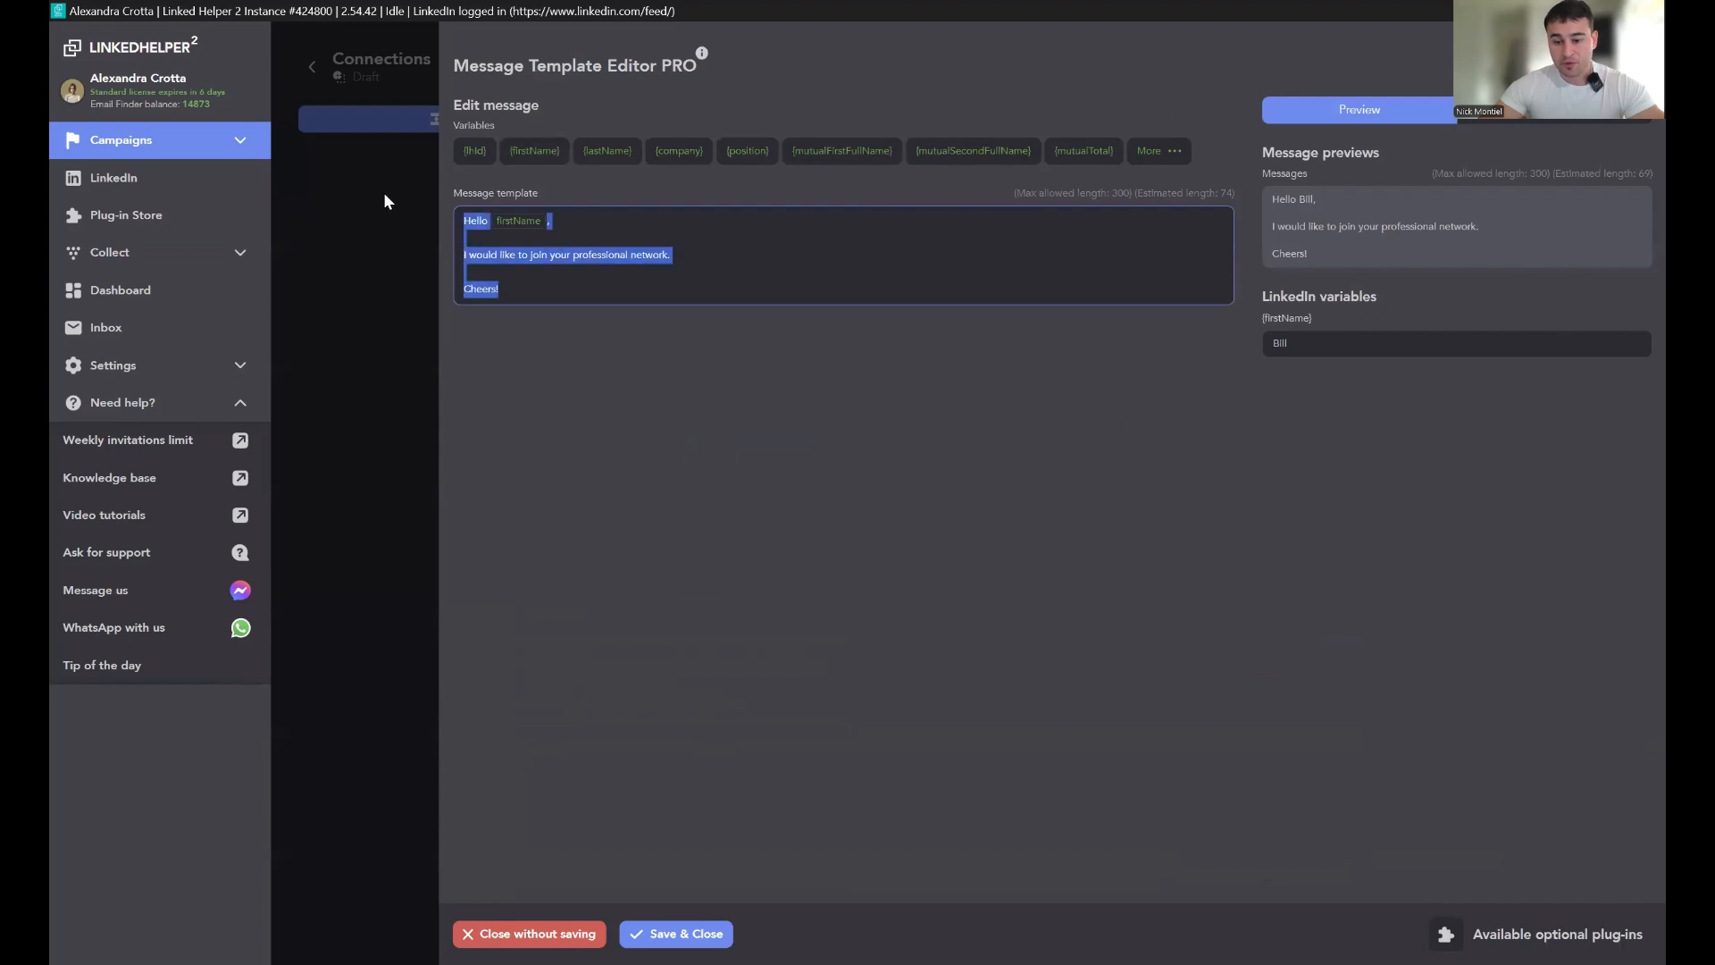
{"action": "key", "text": "BackSpace"}
{"action": "left_click", "coordinate": [341, 589]}
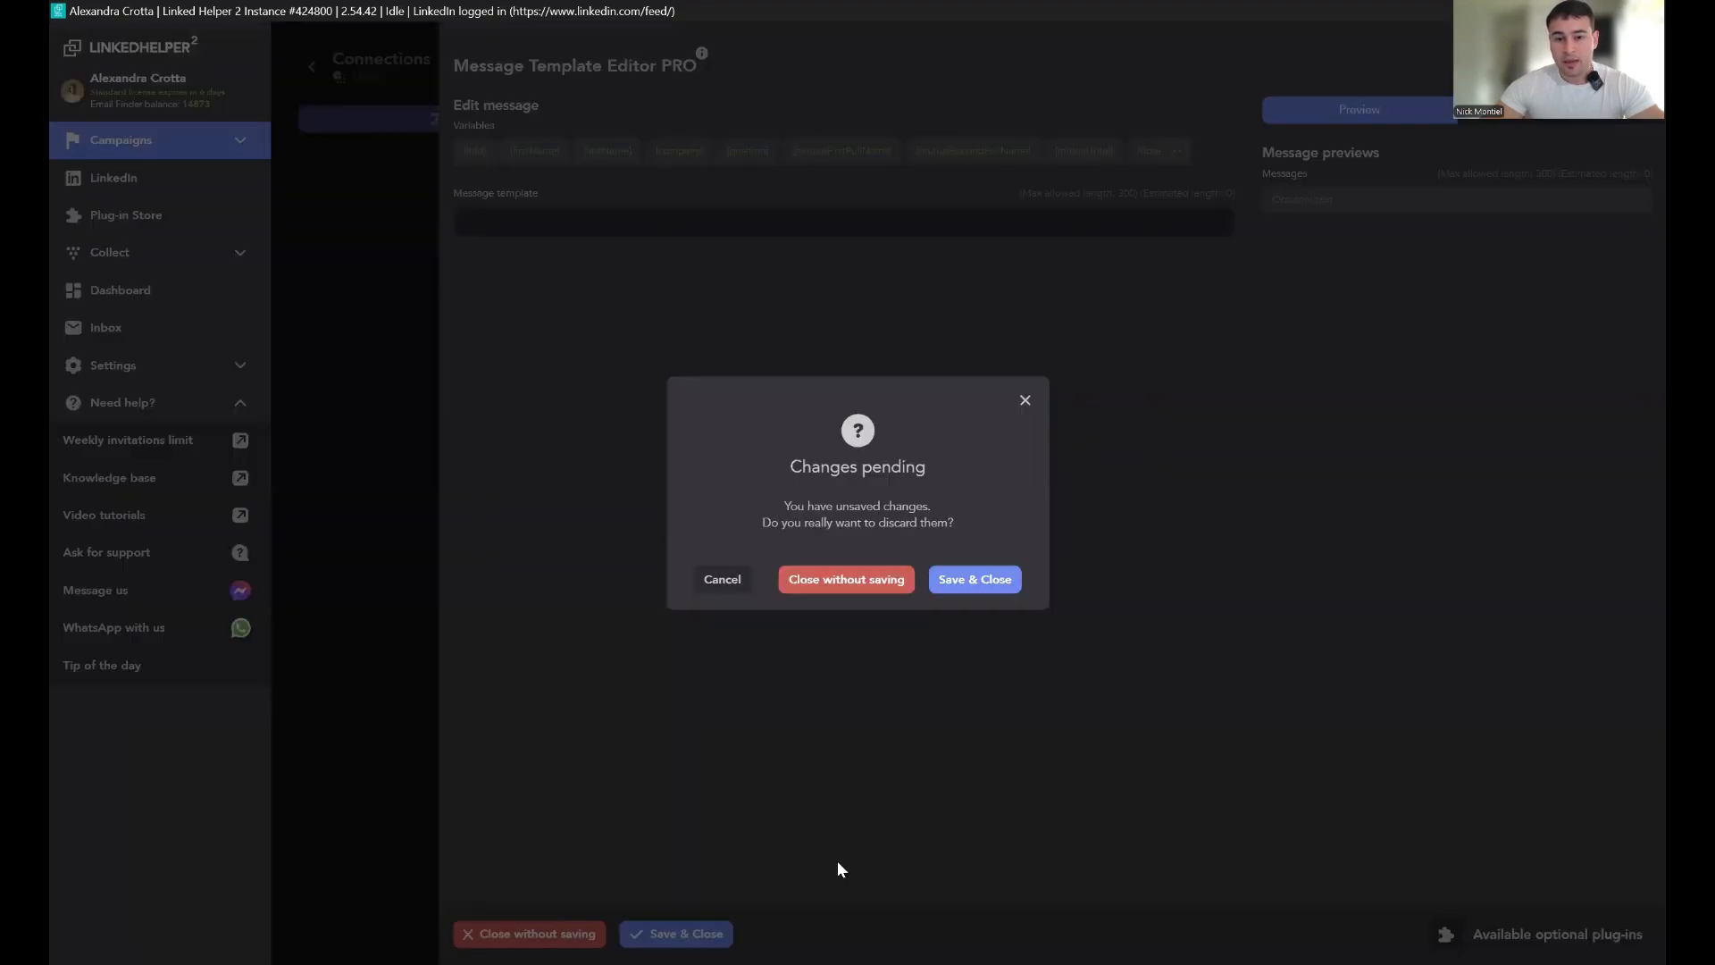
{"action": "left_click", "coordinate": [868, 576]}
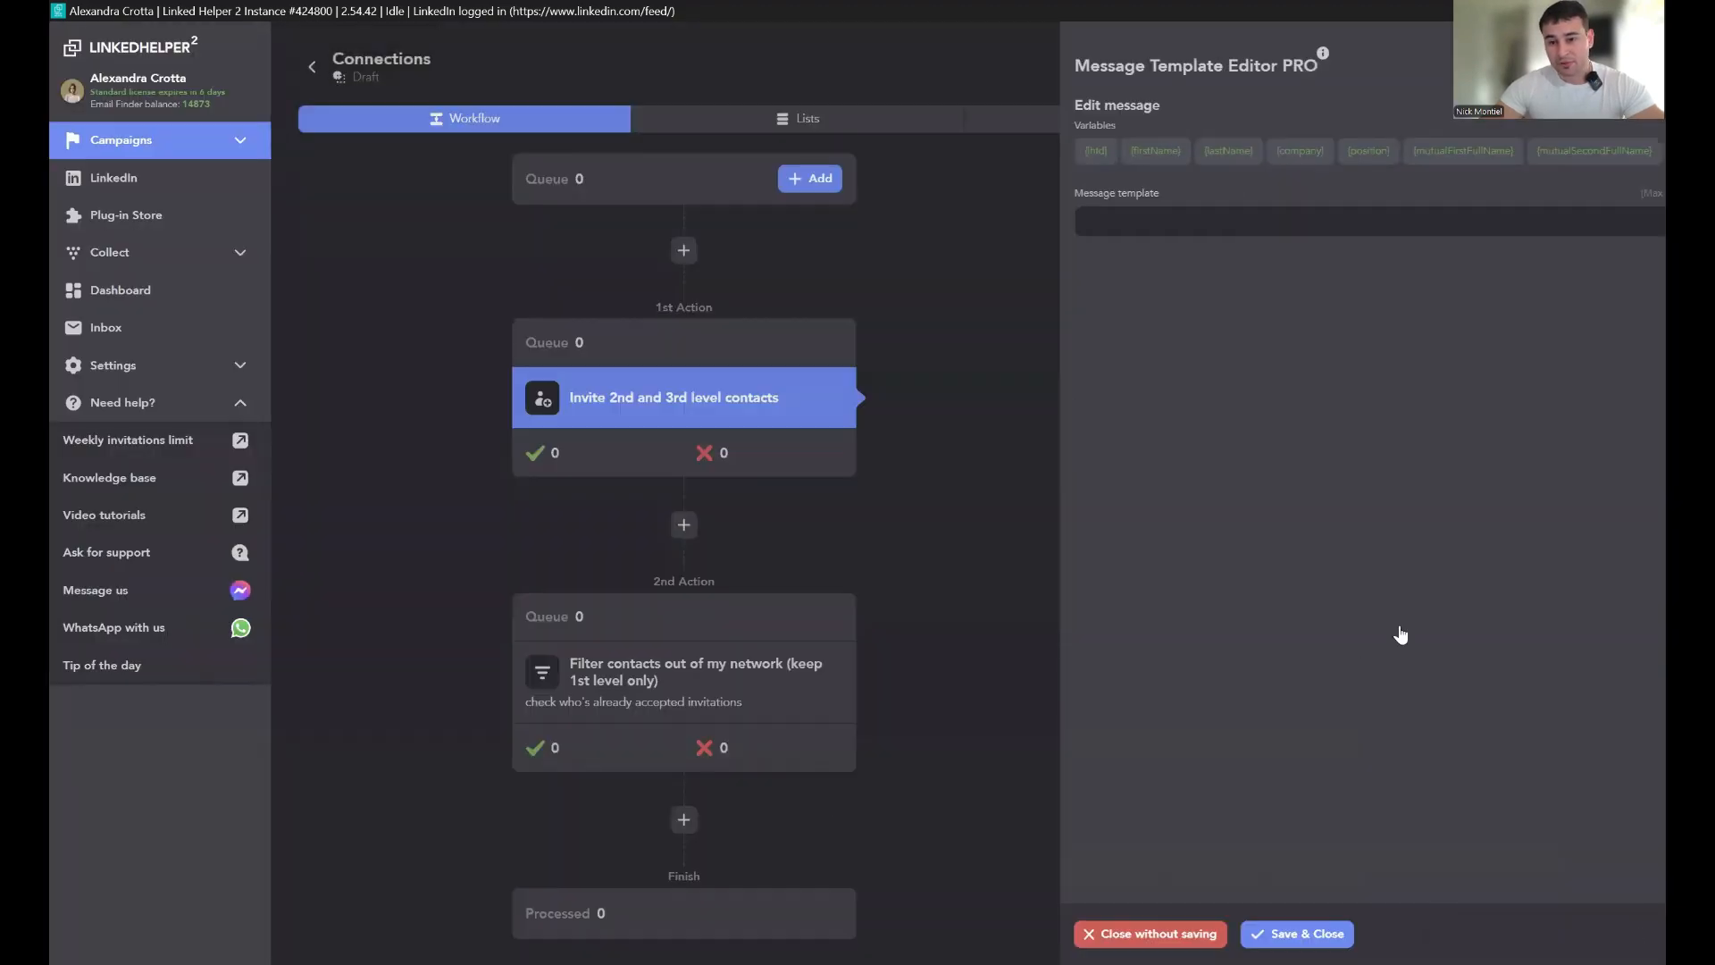
Step: Set the Invite action's bunch size to 500 profiles
{"action": "scroll", "coordinate": [1401, 637], "scroll_direction": "down", "scroll_amount": 5}
{"action": "double_click", "coordinate": [1143, 503]}
{"action": "type", "text": "500"}
{"action": "left_click", "coordinate": [915, 505]}
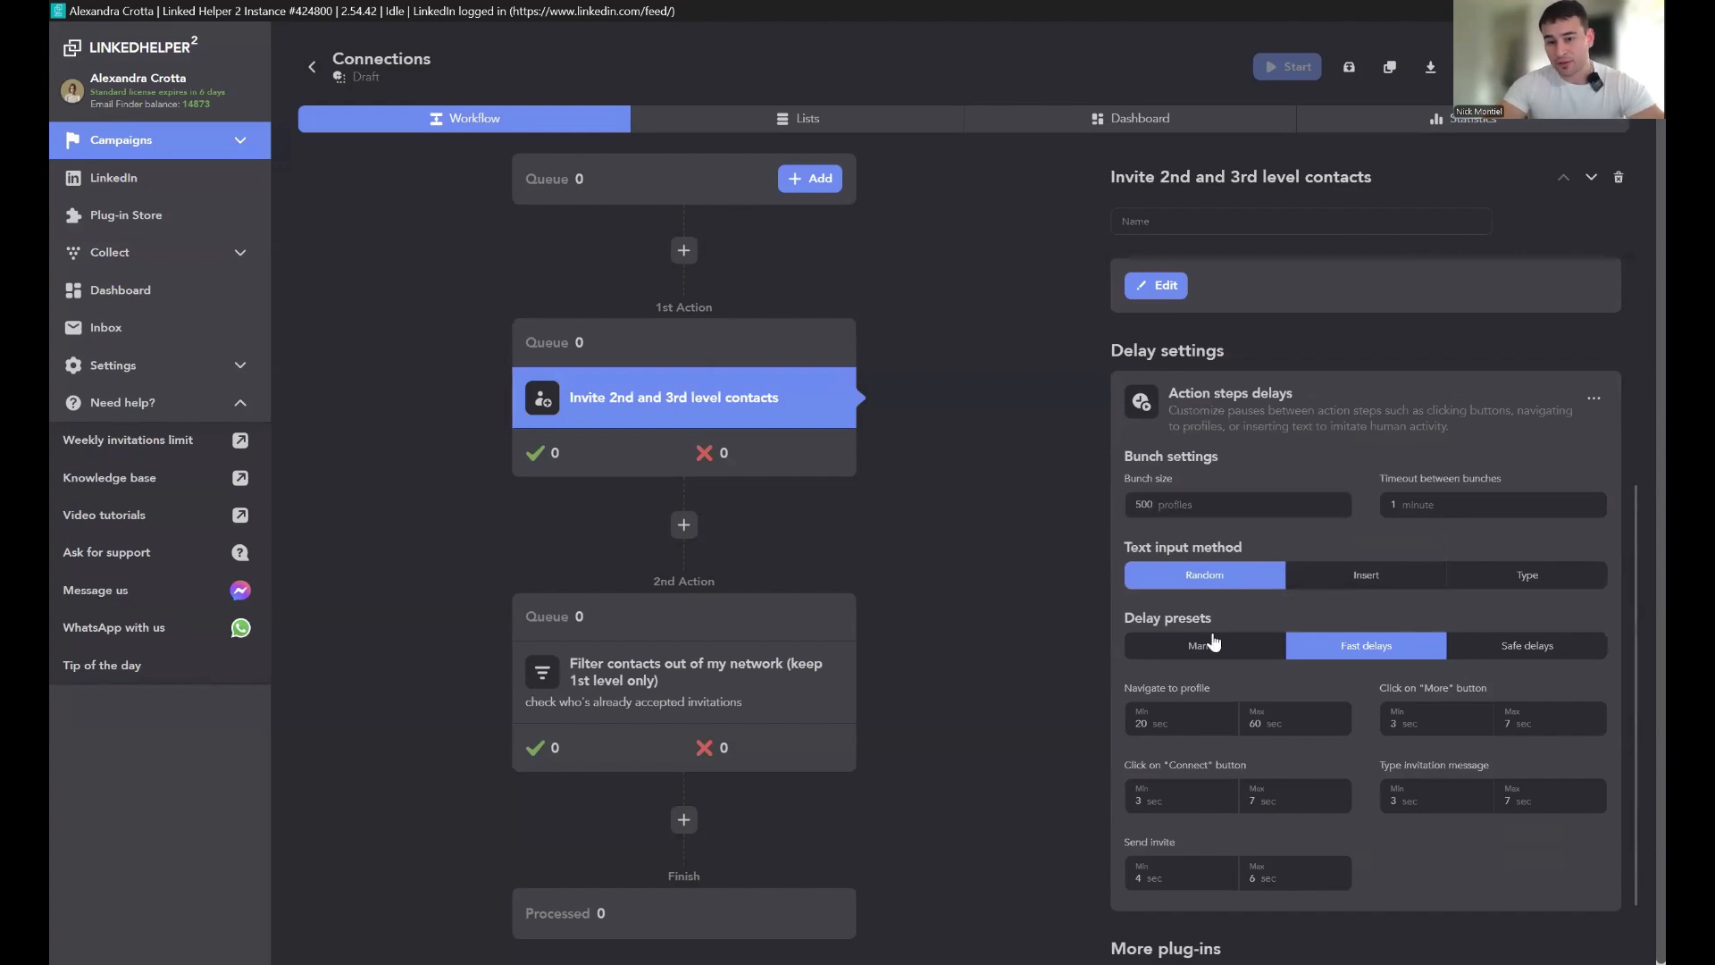
Step: Try the Manual and Safe delay presets before returning to Fast delays
{"action": "scroll", "coordinate": [1436, 623], "scroll_direction": "down", "scroll_amount": 1}
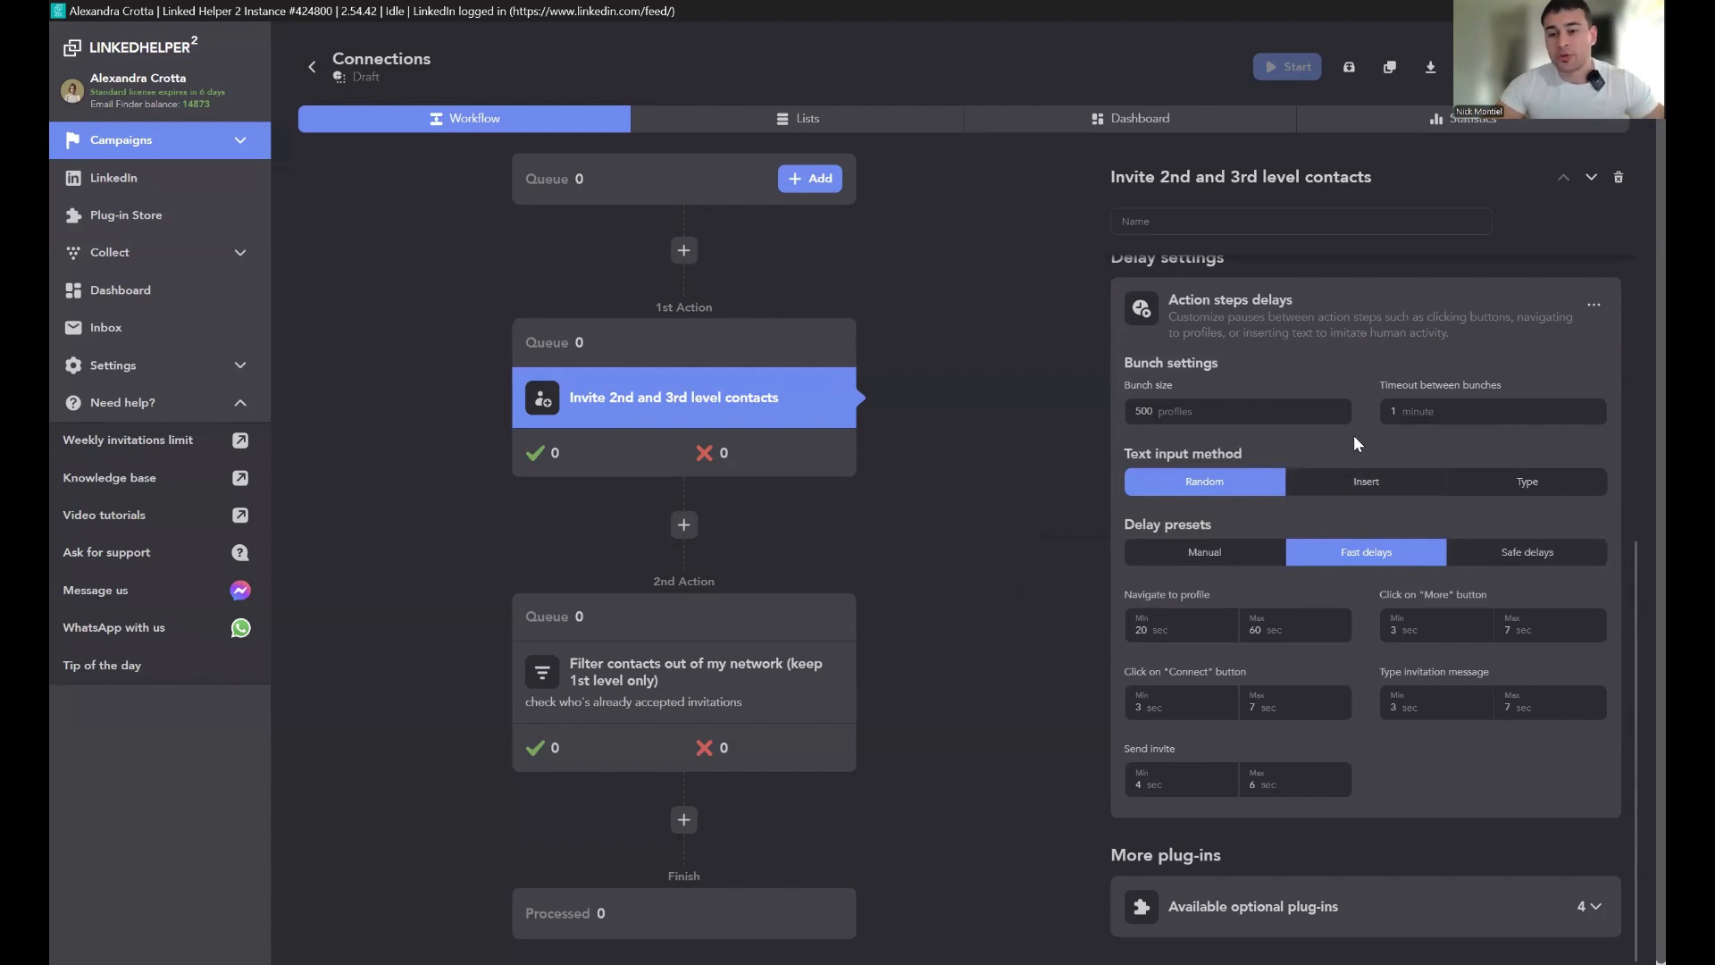
{"action": "left_click", "coordinate": [1211, 554]}
{"action": "double_click", "coordinate": [1138, 629]}
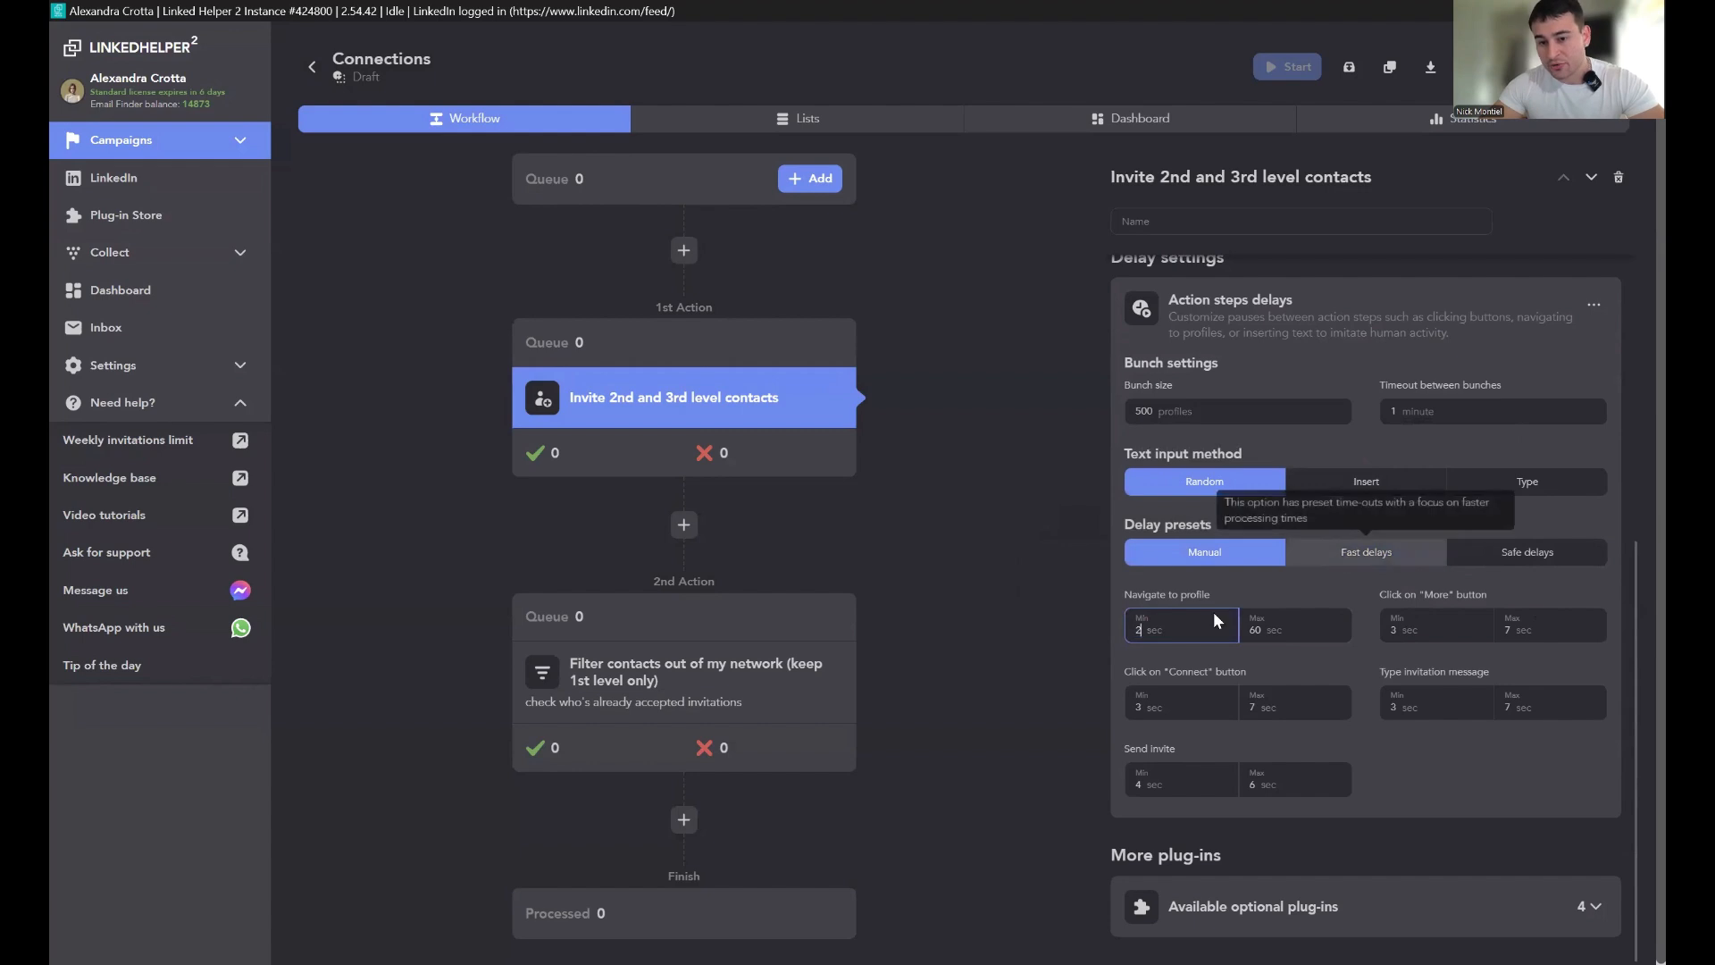
{"action": "left_click", "coordinate": [1358, 552]}
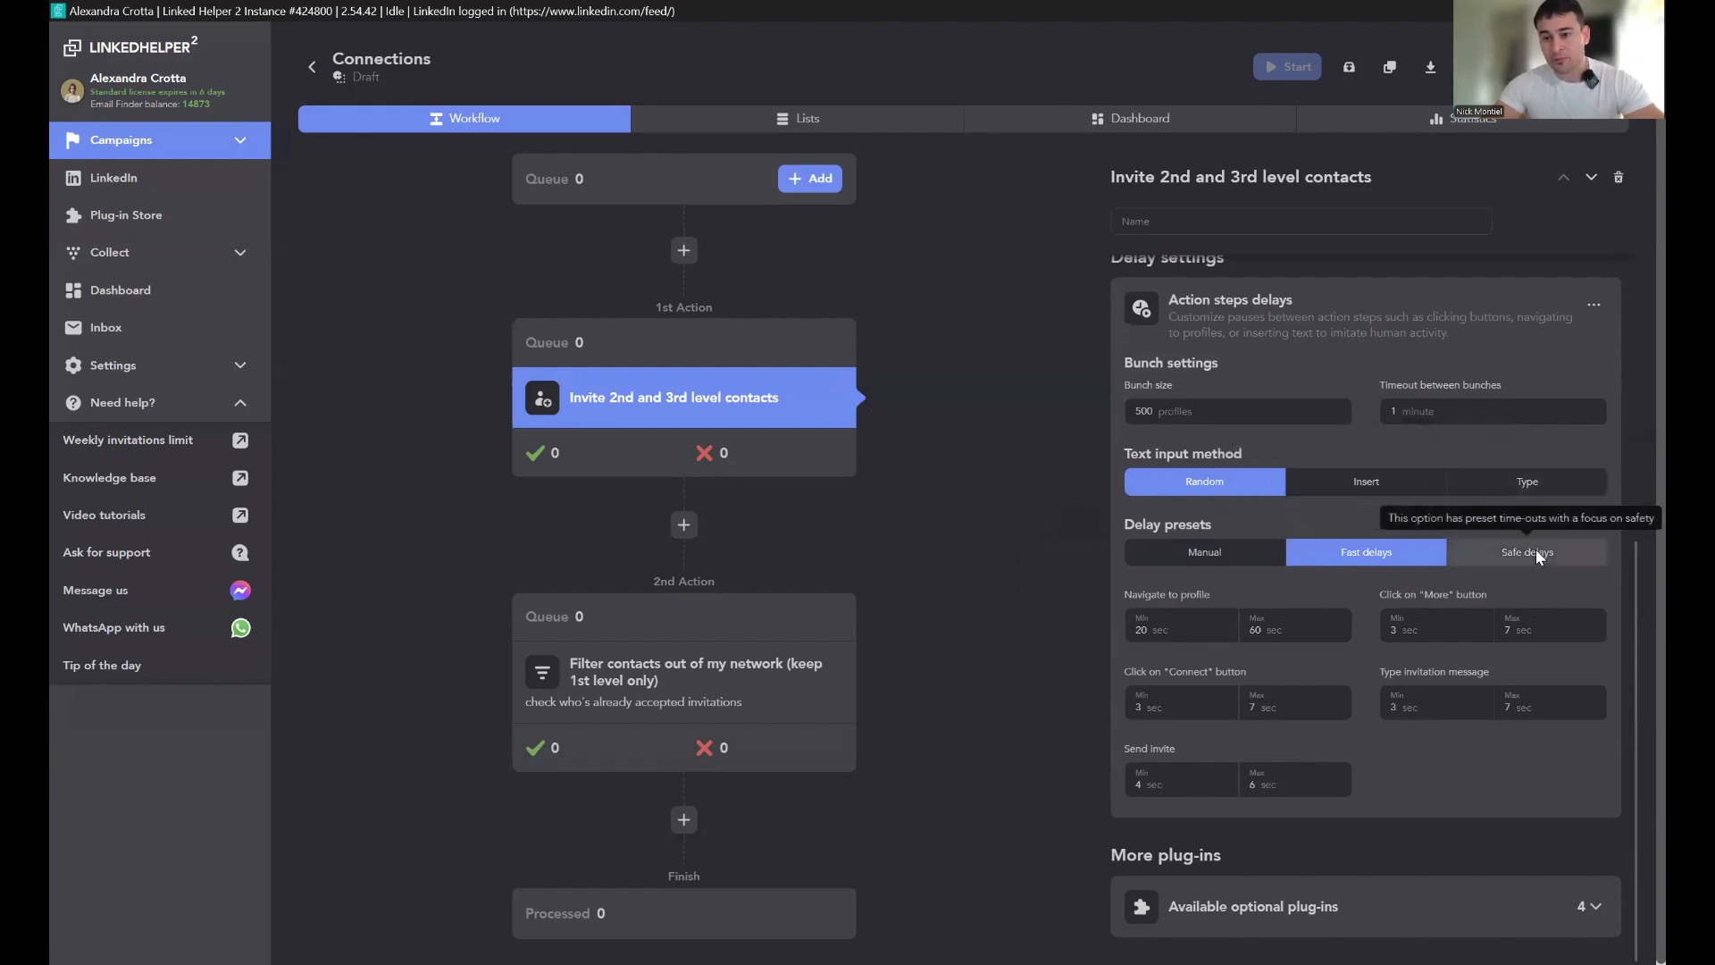
{"action": "left_click", "coordinate": [1490, 546]}
{"action": "left_click", "coordinate": [1370, 554]}
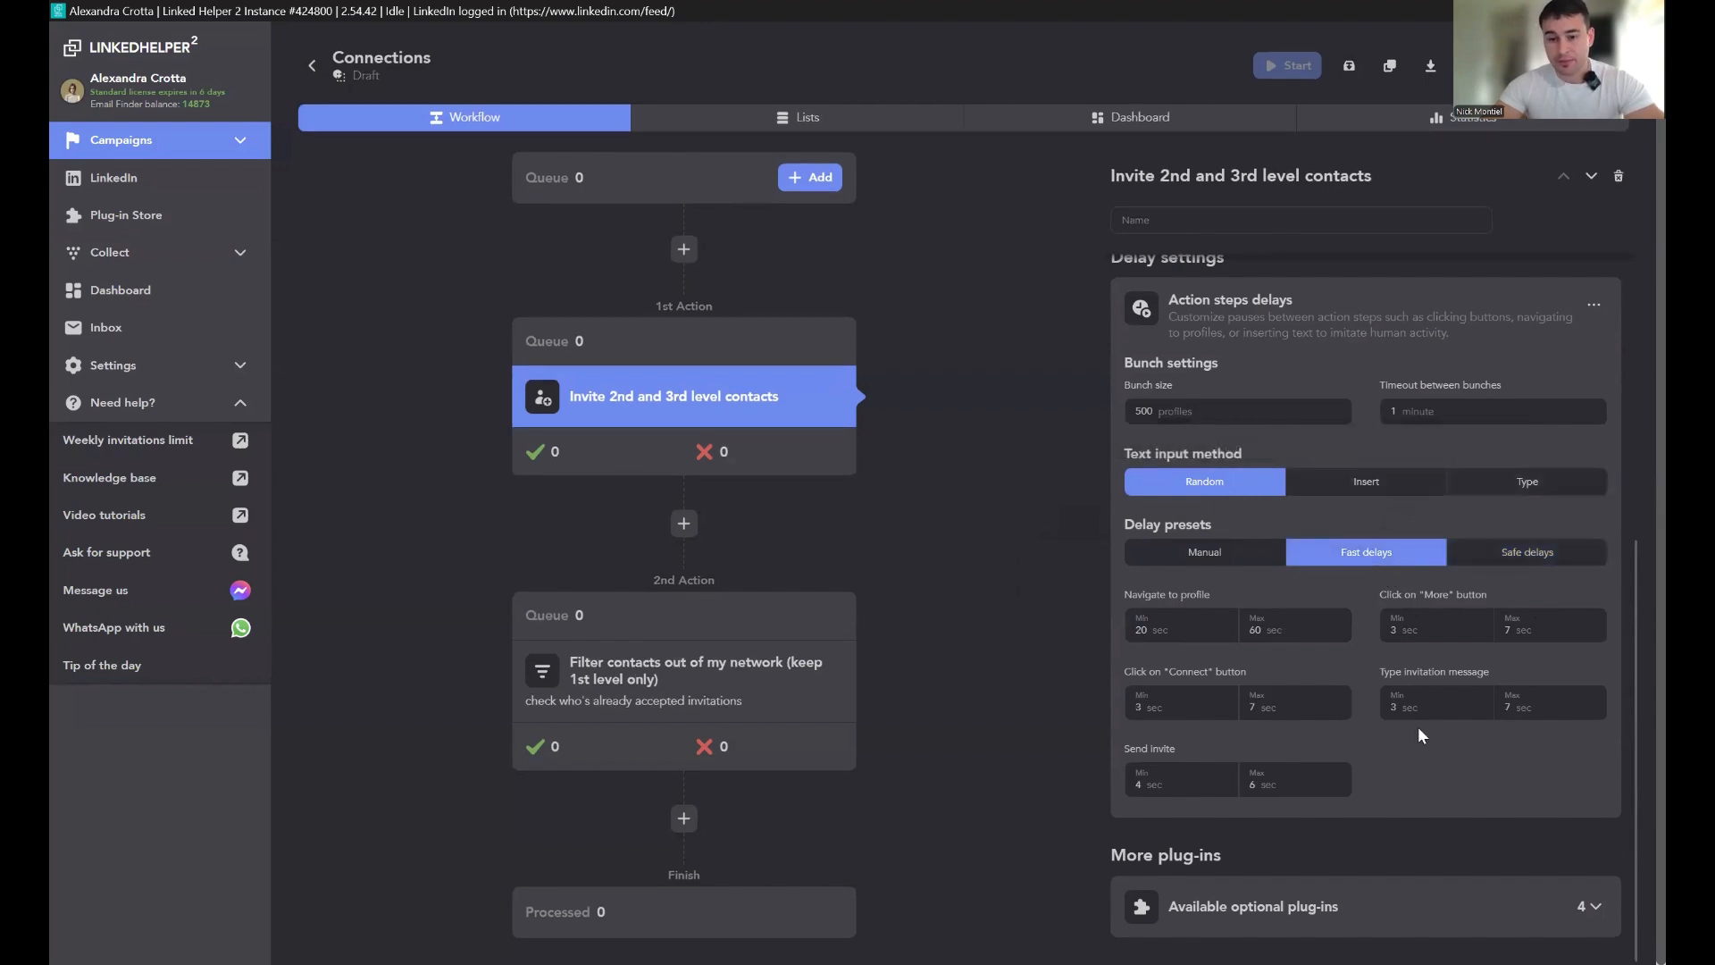
Step: Override the Invite action's platform to LinkedIn
{"action": "scroll", "coordinate": [1429, 848], "scroll_direction": "up", "scroll_amount": 1}
{"action": "scroll", "coordinate": [1401, 640], "scroll_direction": "up", "scroll_amount": 3}
{"action": "scroll", "coordinate": [1466, 741], "scroll_direction": "down", "scroll_amount": 4}
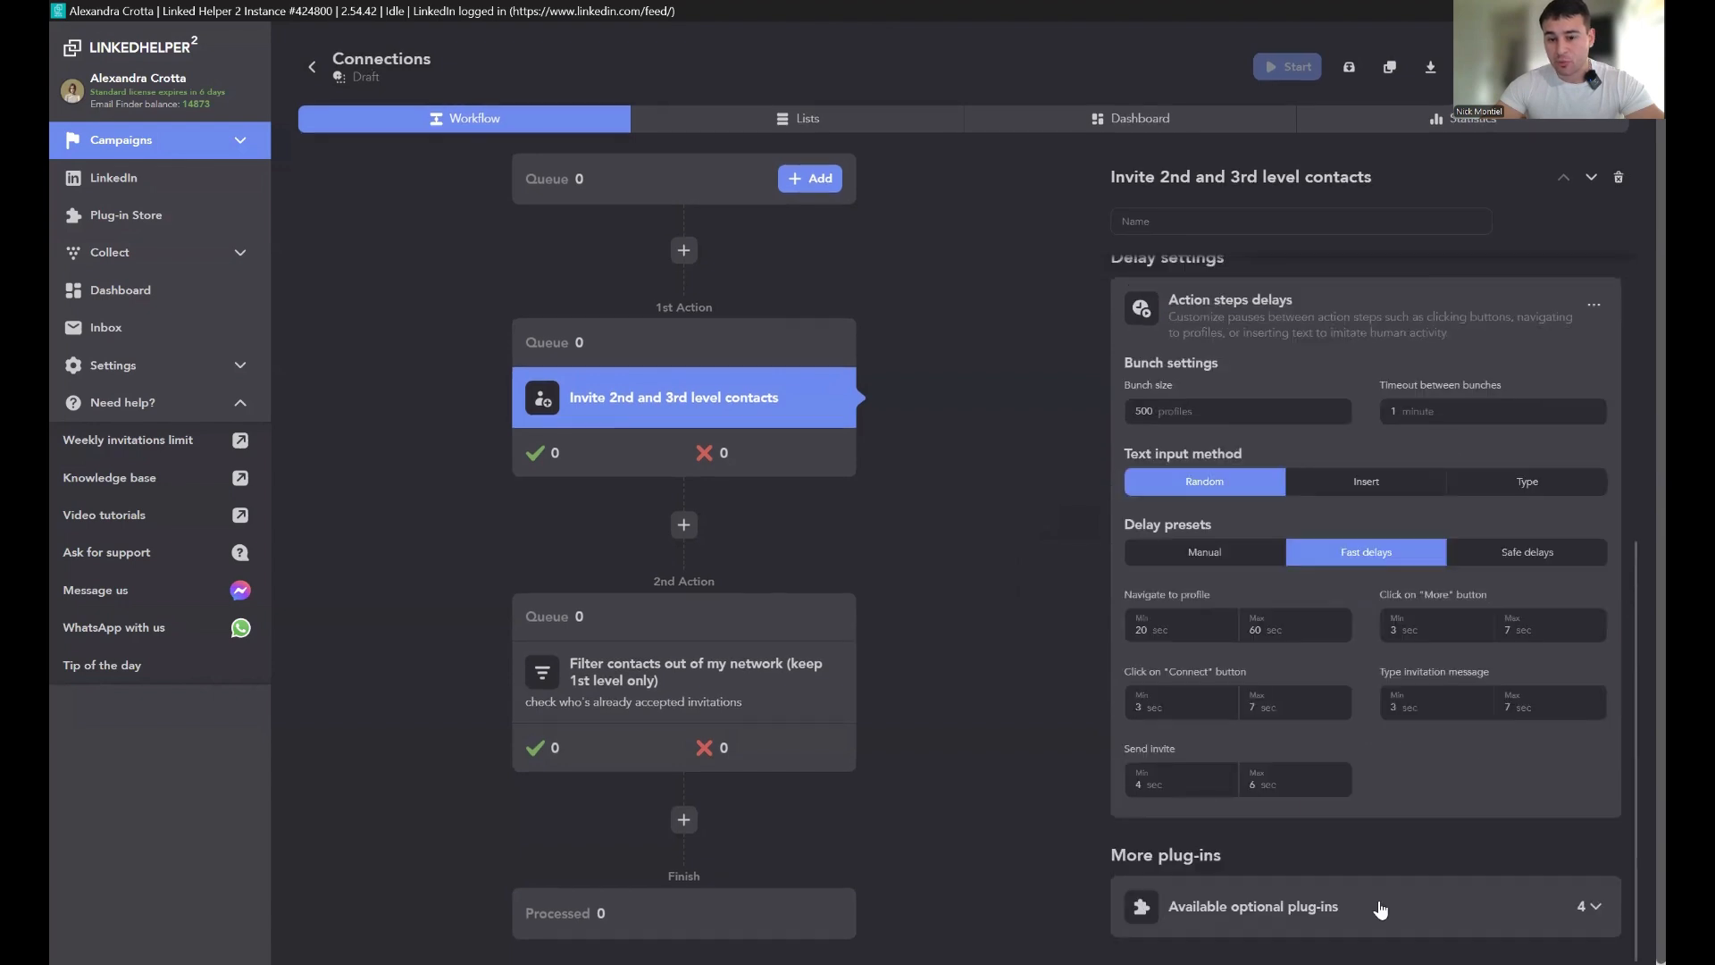
{"action": "scroll", "coordinate": [1340, 904], "scroll_direction": "up", "scroll_amount": 5}
{"action": "left_click", "coordinate": [1254, 376]}
{"action": "left_click", "coordinate": [1198, 438]}
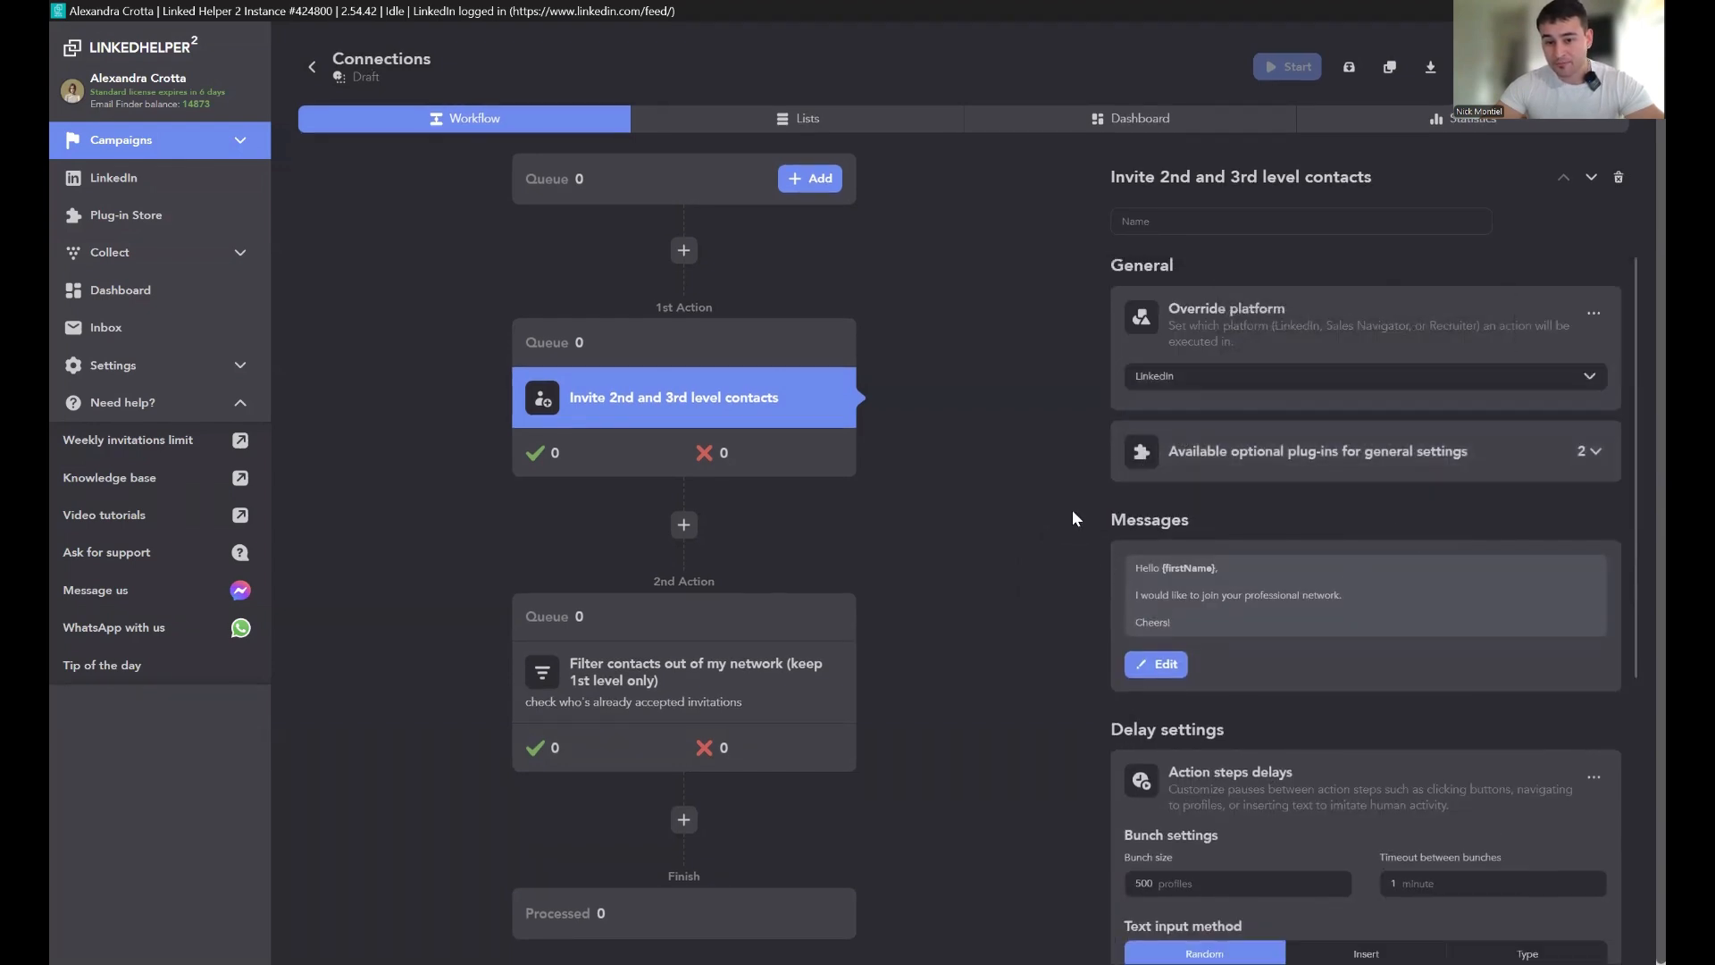
Step: Review the Invite action's general plug-ins and delay settings
{"action": "scroll", "coordinate": [1418, 661], "scroll_direction": "down", "scroll_amount": 4}
{"action": "scroll", "coordinate": [1422, 677], "scroll_direction": "up", "scroll_amount": 4}
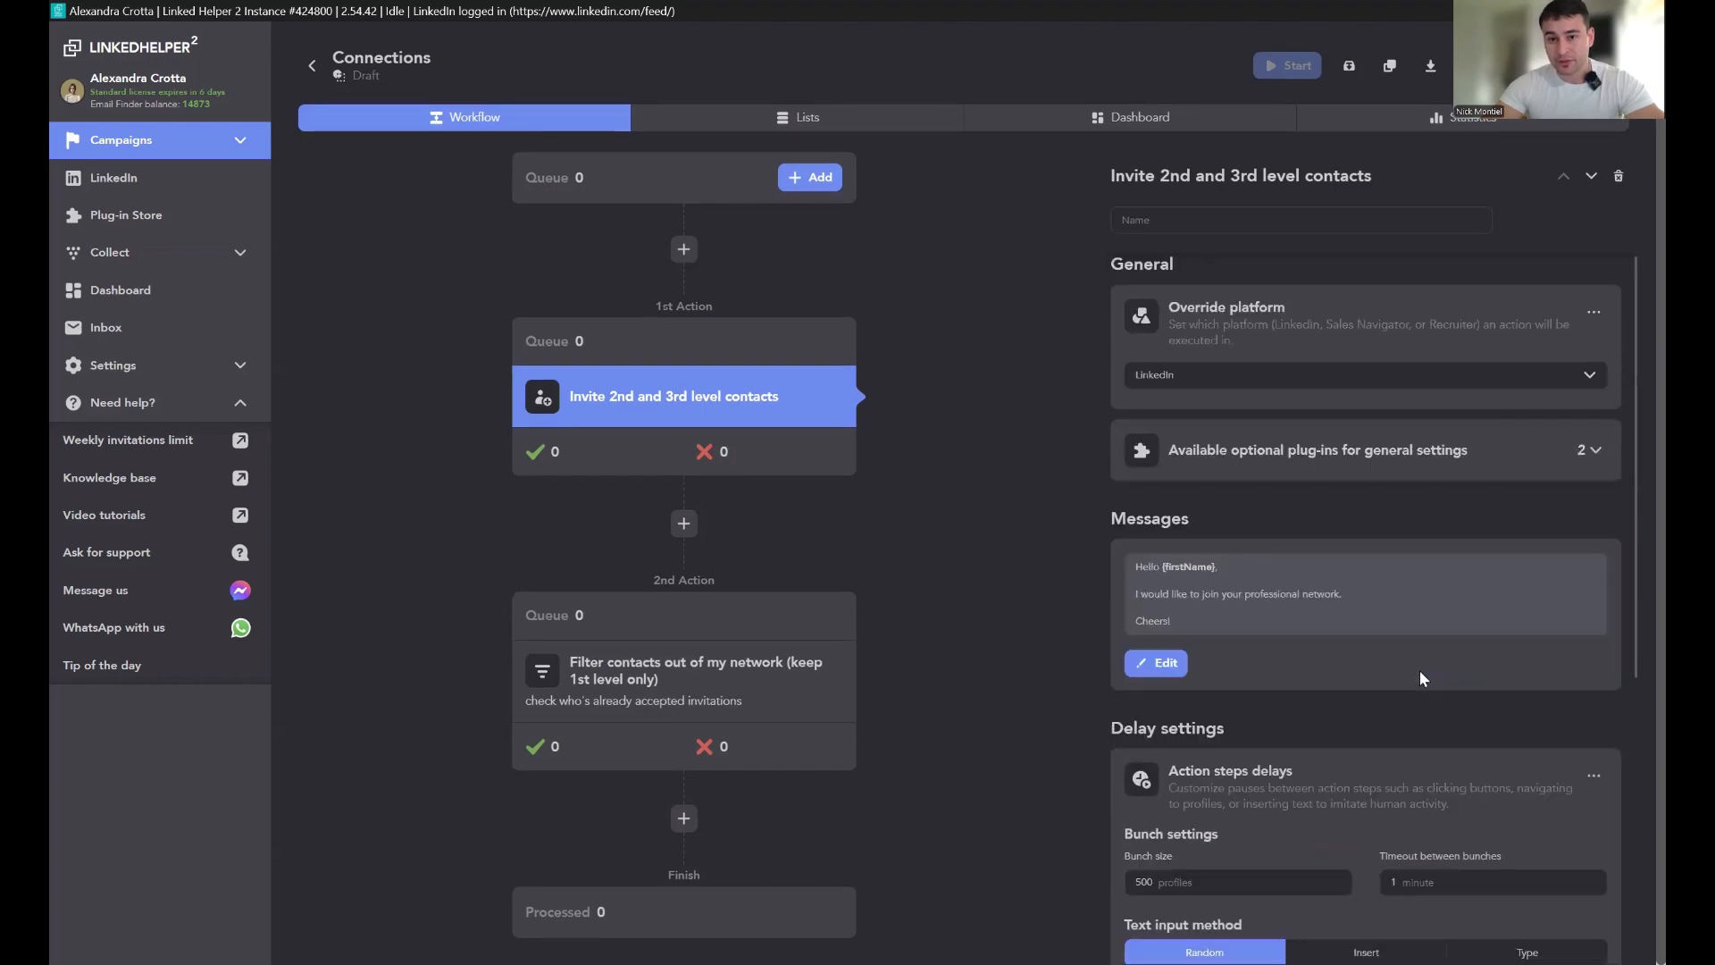
{"action": "left_click", "coordinate": [1370, 465]}
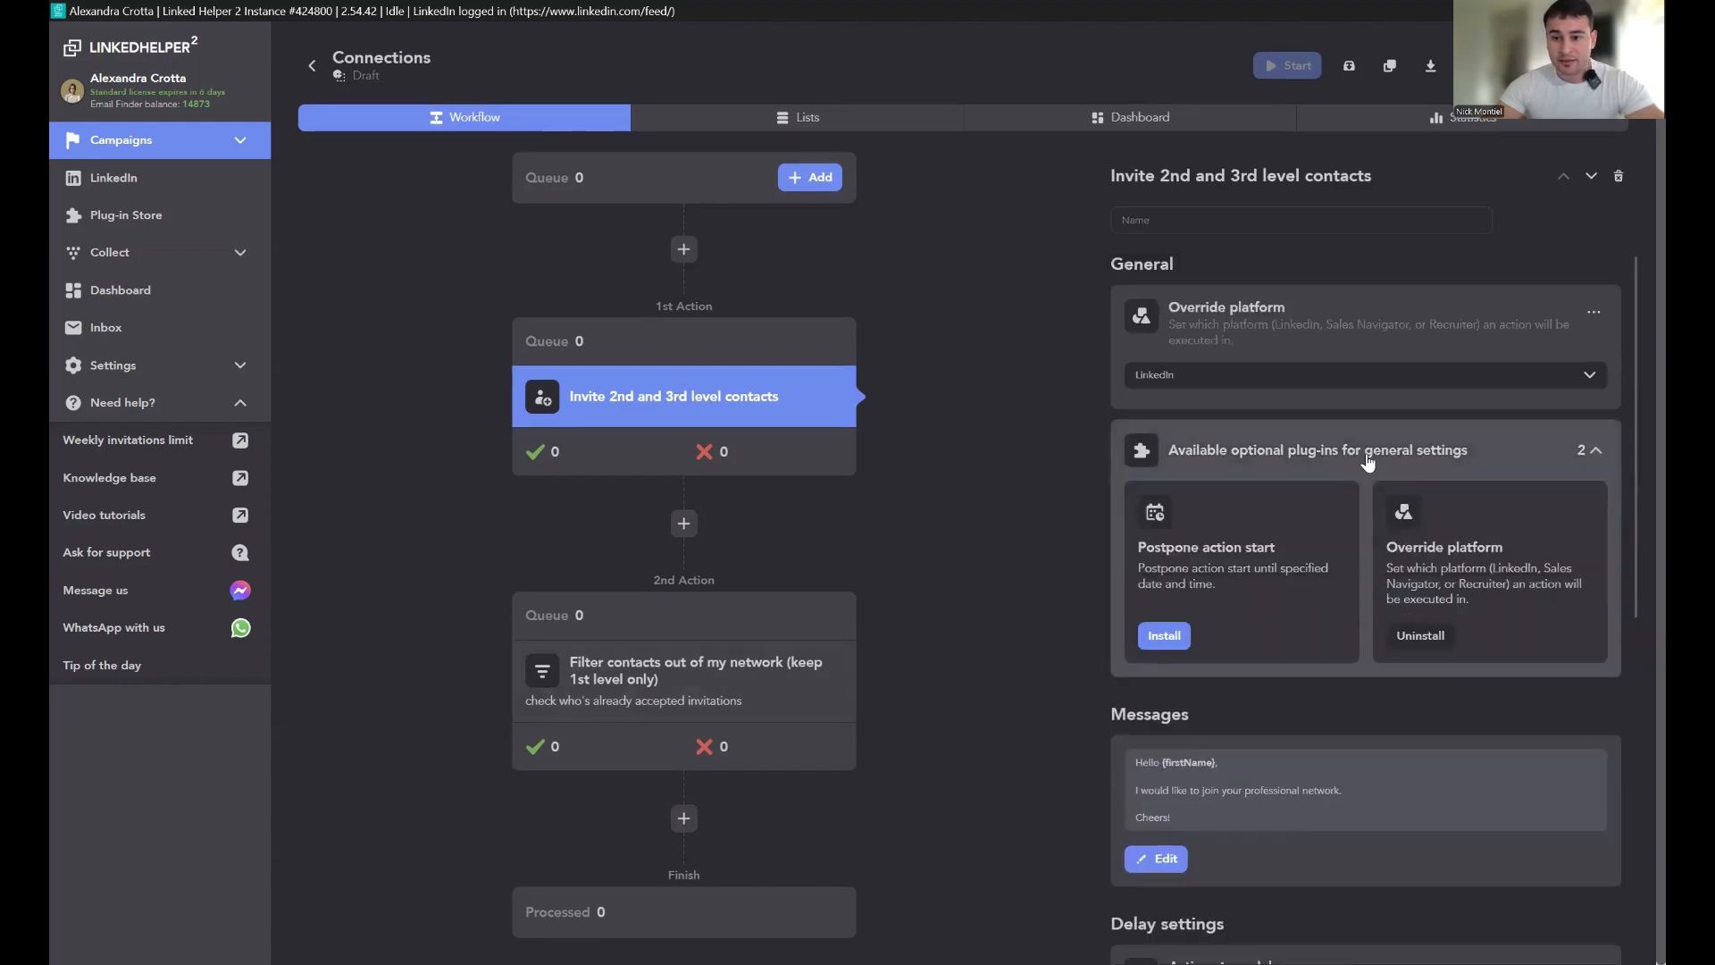
{"action": "left_click", "coordinate": [1369, 465]}
{"action": "scroll", "coordinate": [1363, 689], "scroll_direction": "down", "scroll_amount": 5}
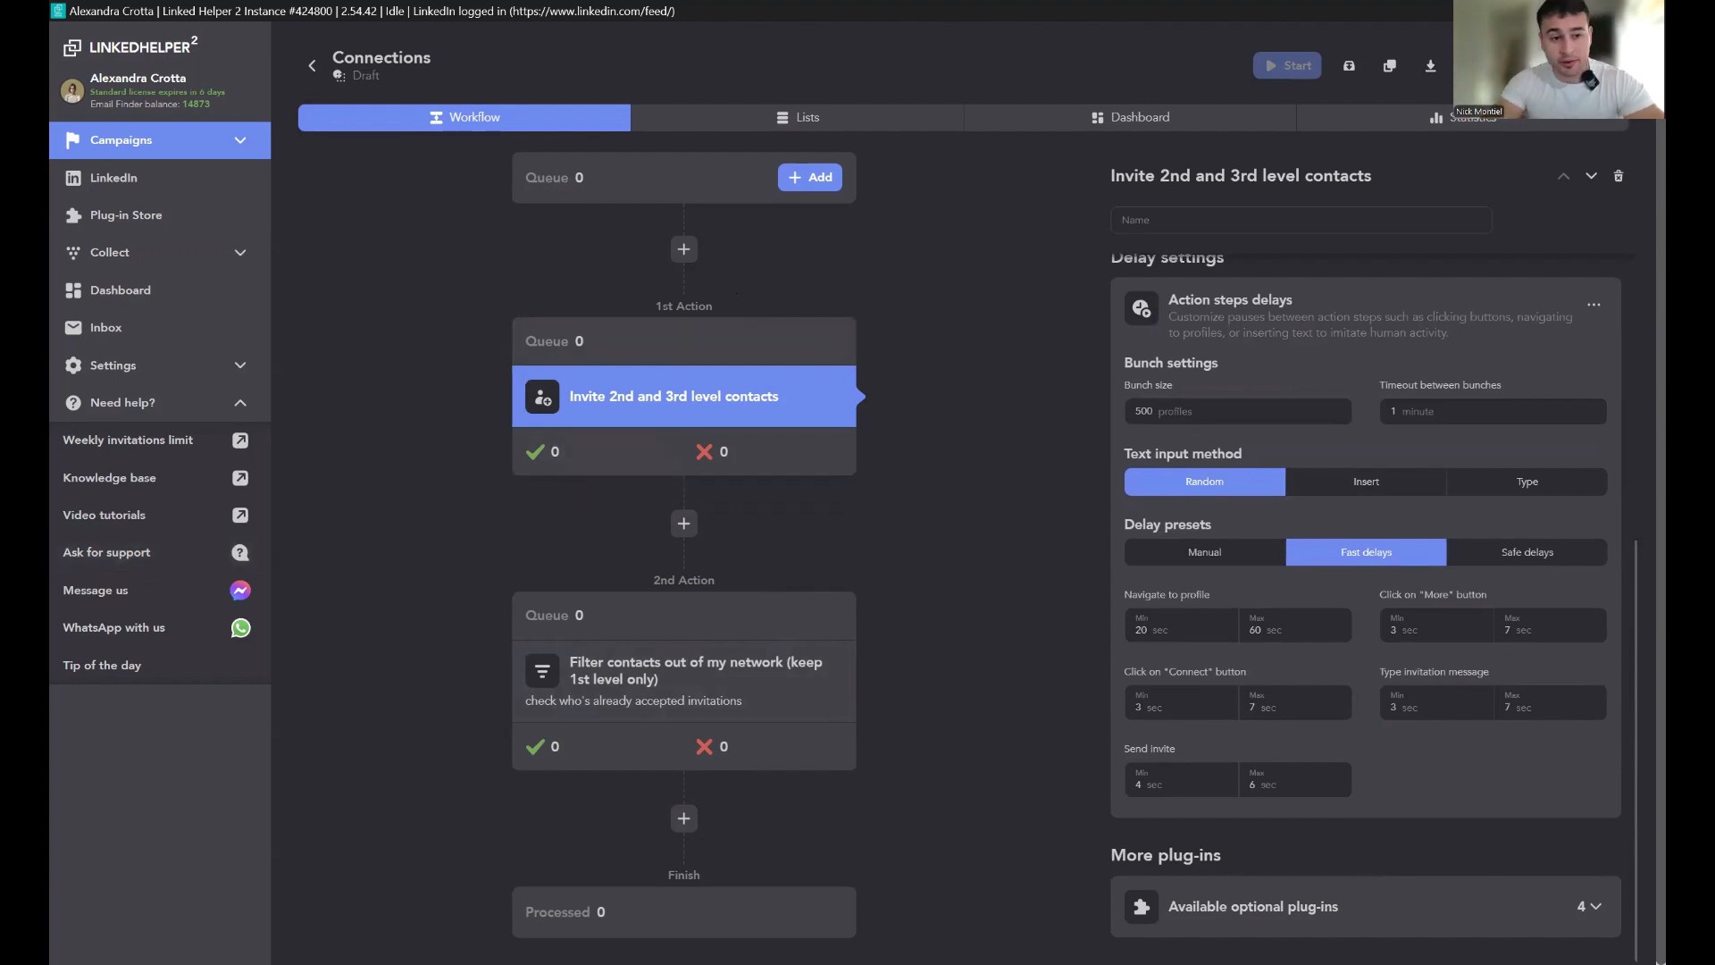
Step: Open LinkedIn in Sales Navigator and search leads for "Marketing agency"
{"action": "left_click", "coordinate": [148, 191]}
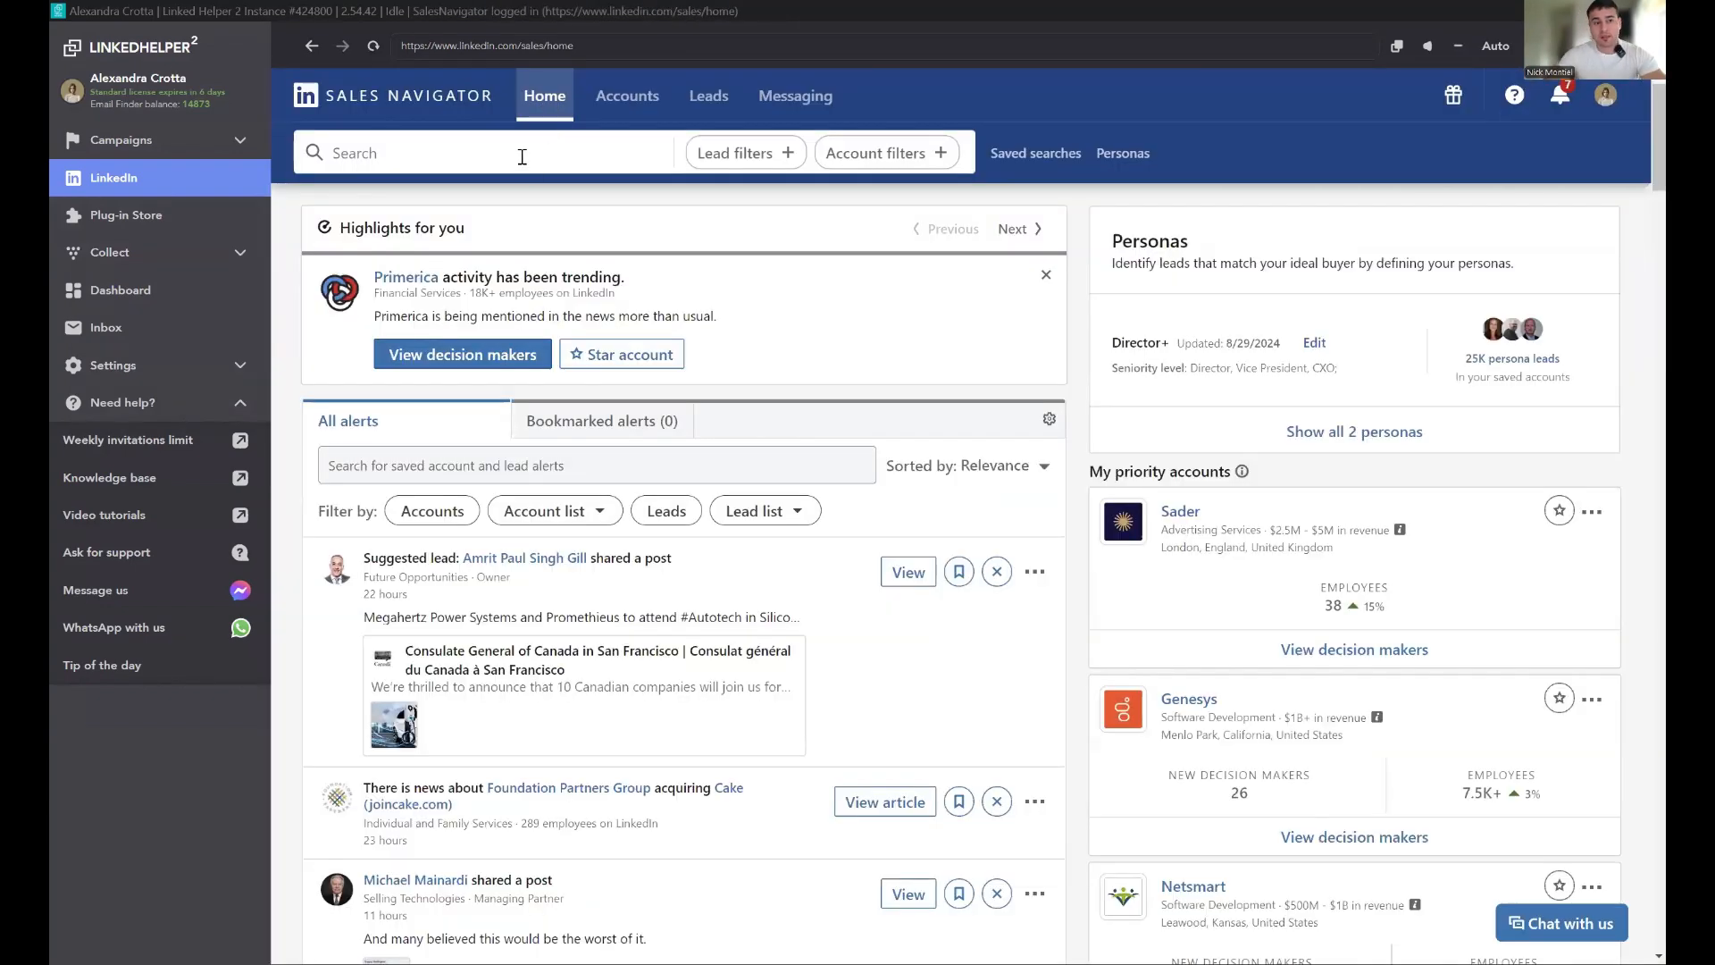
{"action": "left_click", "coordinate": [521, 157]}
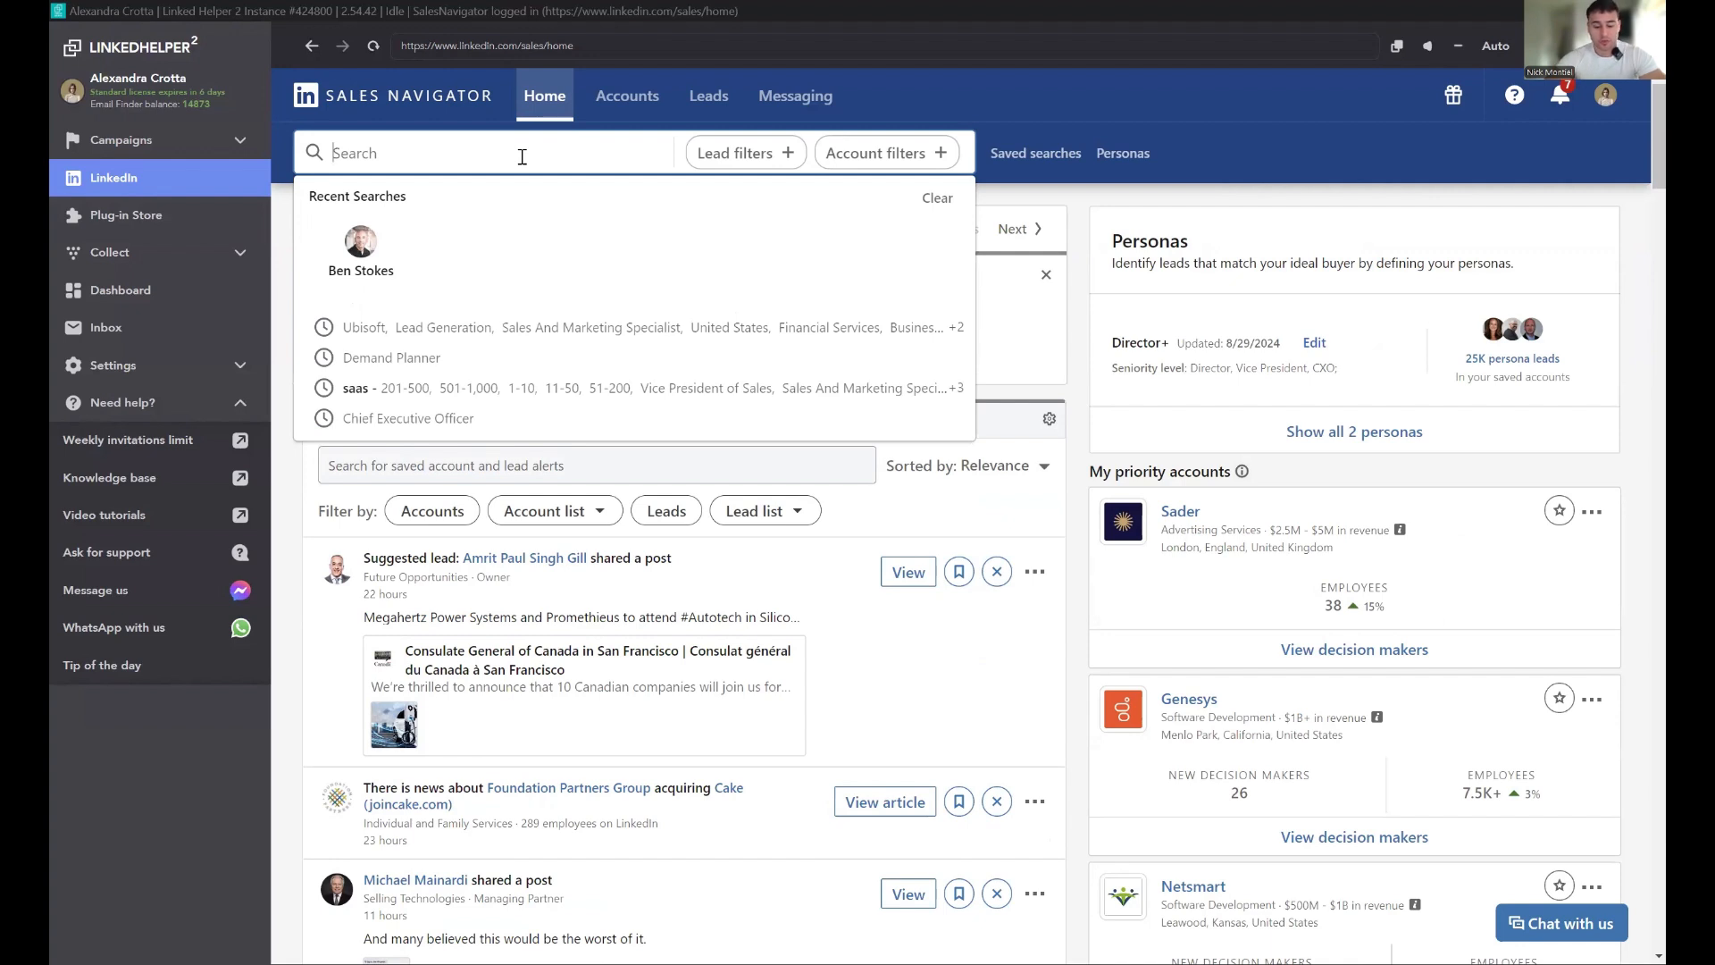
{"action": "type", "text": "Marketing agency"}
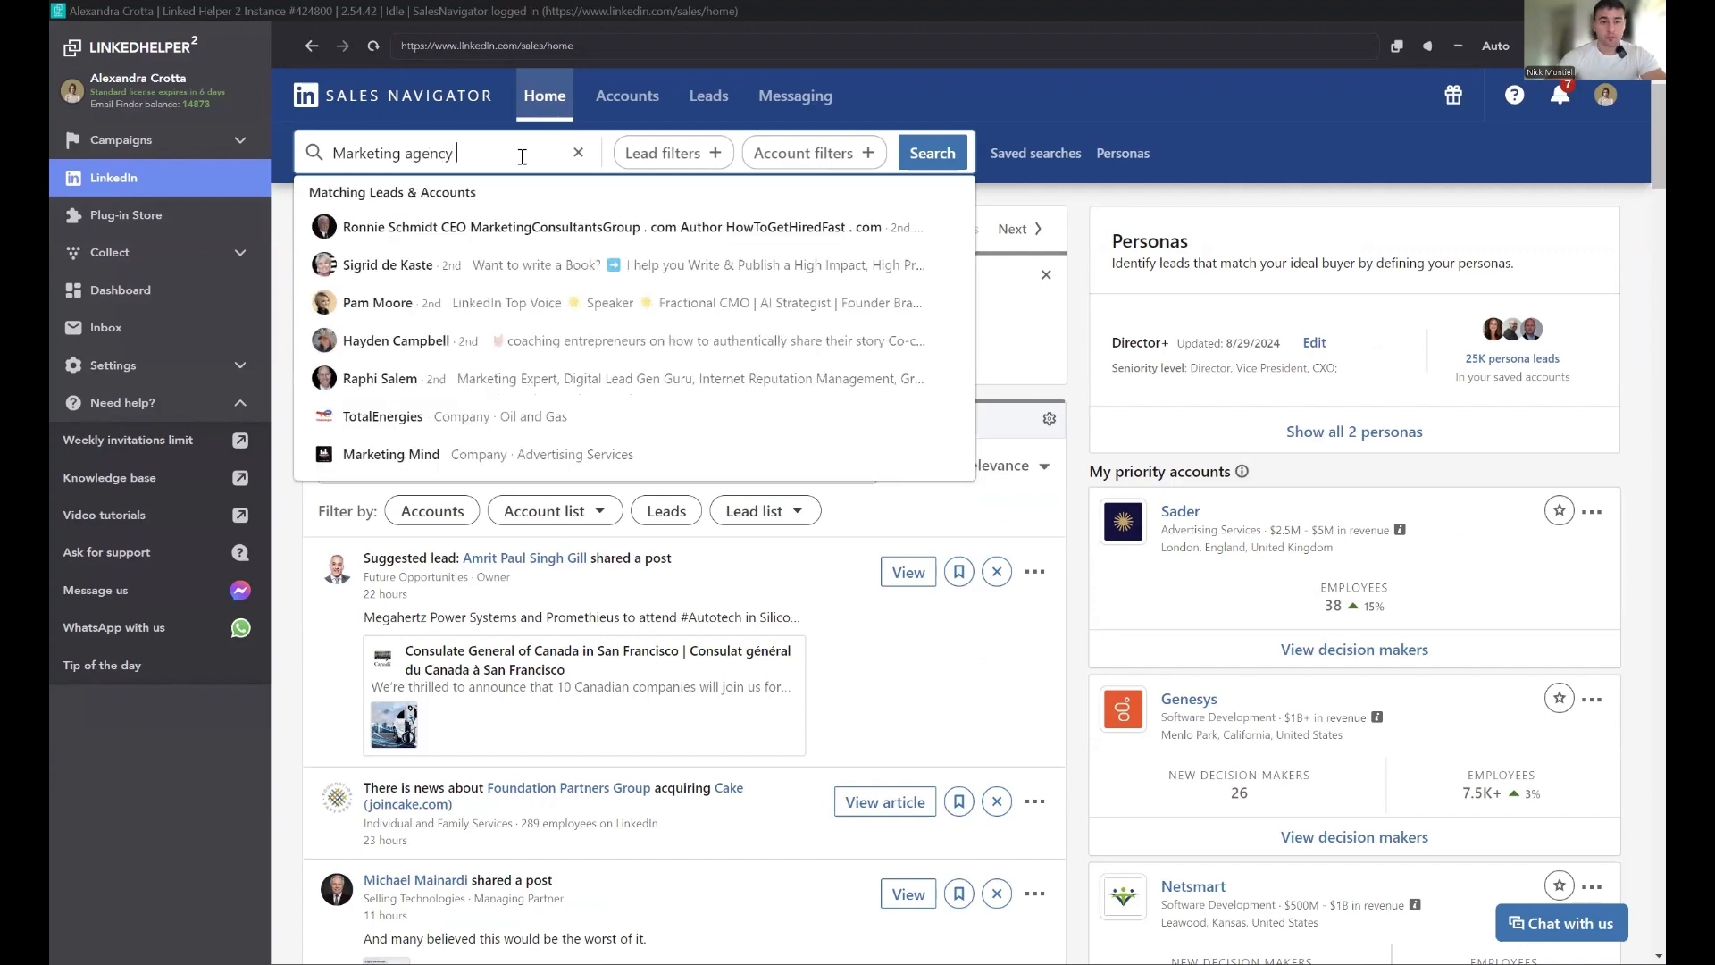
{"action": "left_click", "coordinate": [668, 153]}
Step: Add United States as a Geography filter to the lead search
{"action": "scroll", "coordinate": [497, 864], "scroll_direction": "down", "scroll_amount": 2}
{"action": "scroll", "coordinate": [420, 479], "scroll_direction": "down", "scroll_amount": 1}
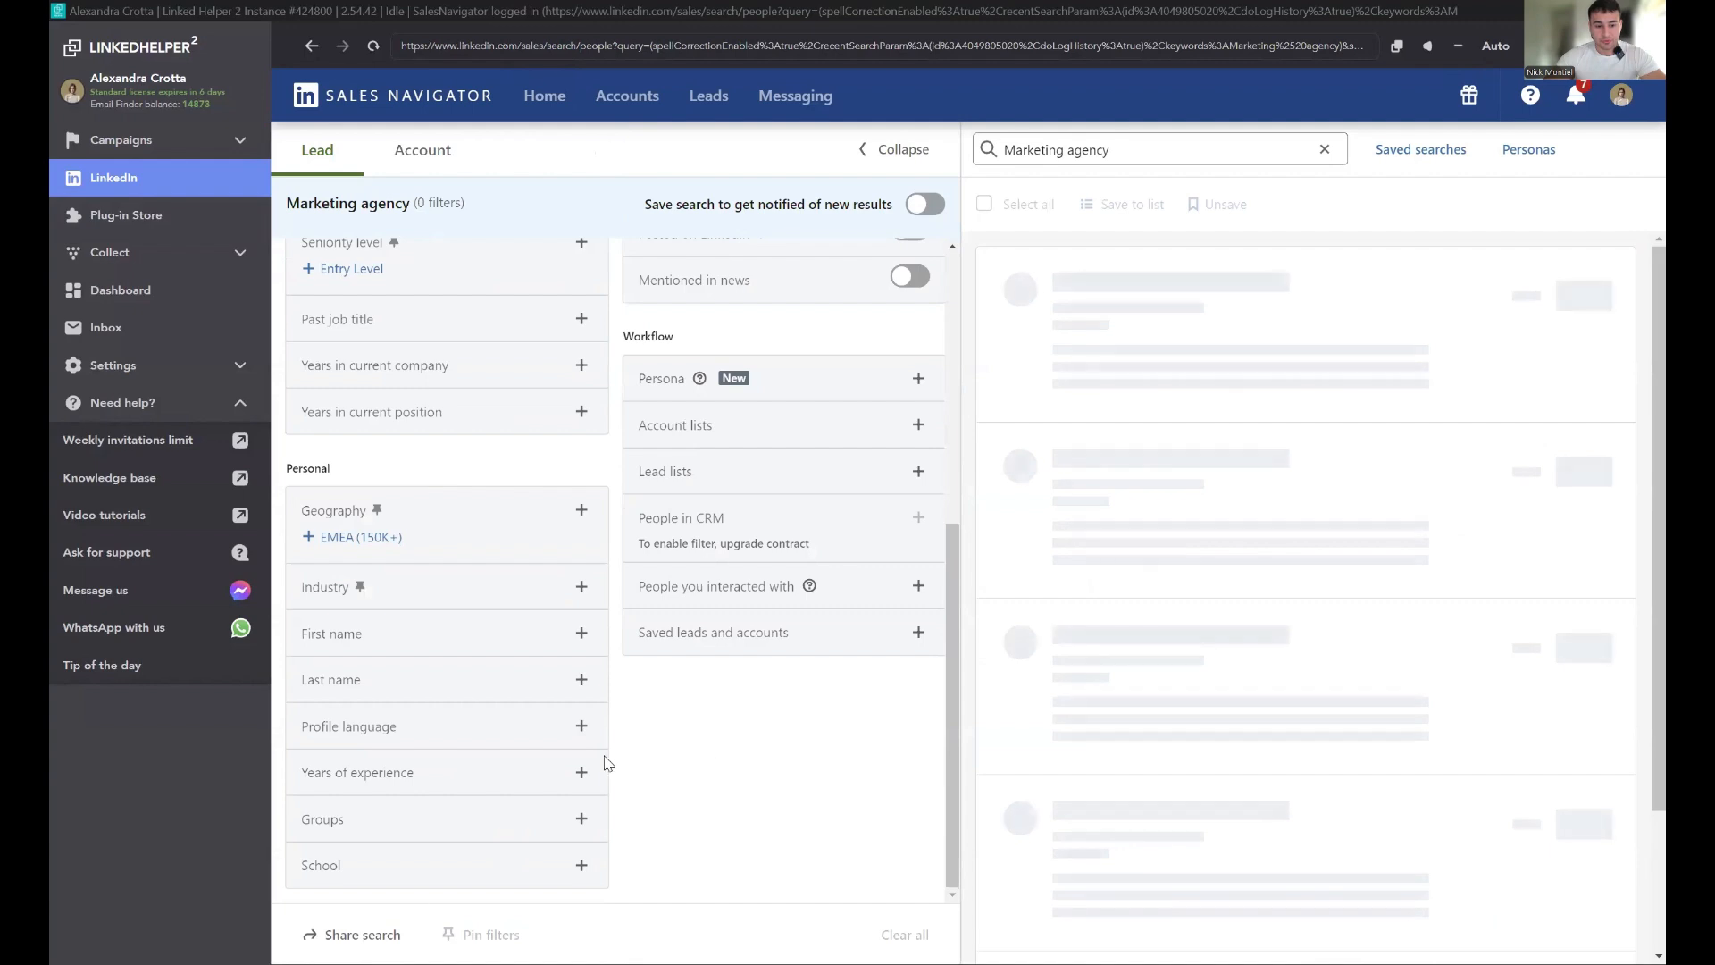
{"action": "left_click", "coordinate": [435, 518]}
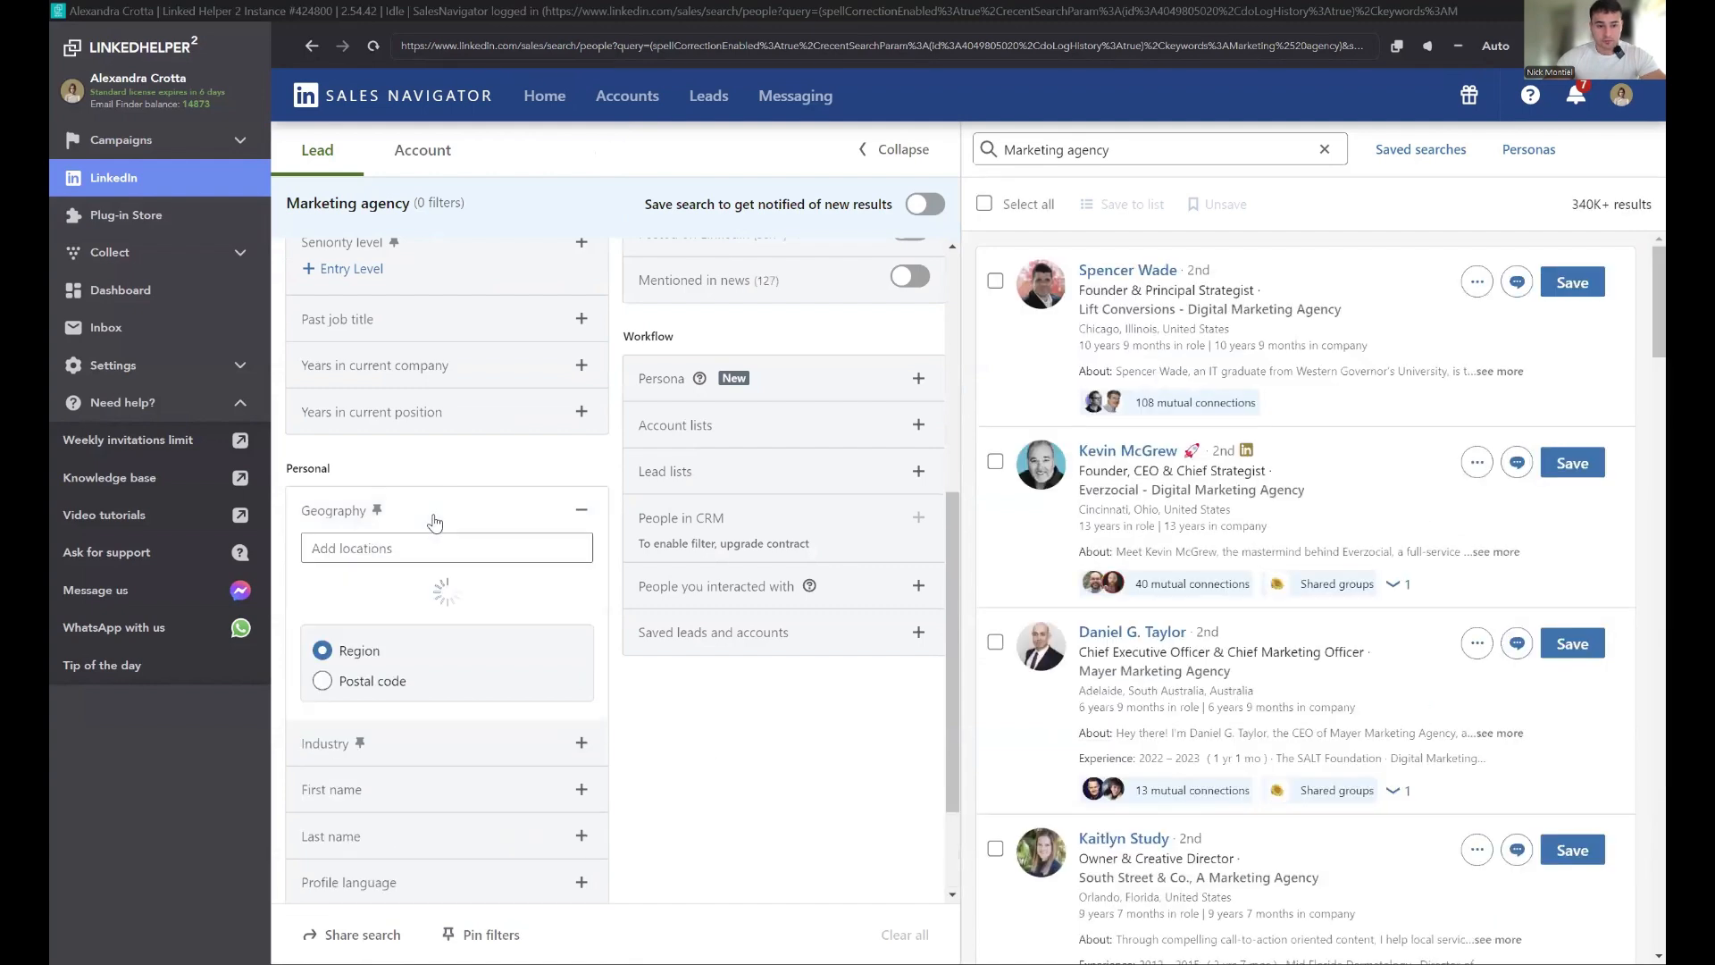
{"action": "left_click", "coordinate": [504, 702]}
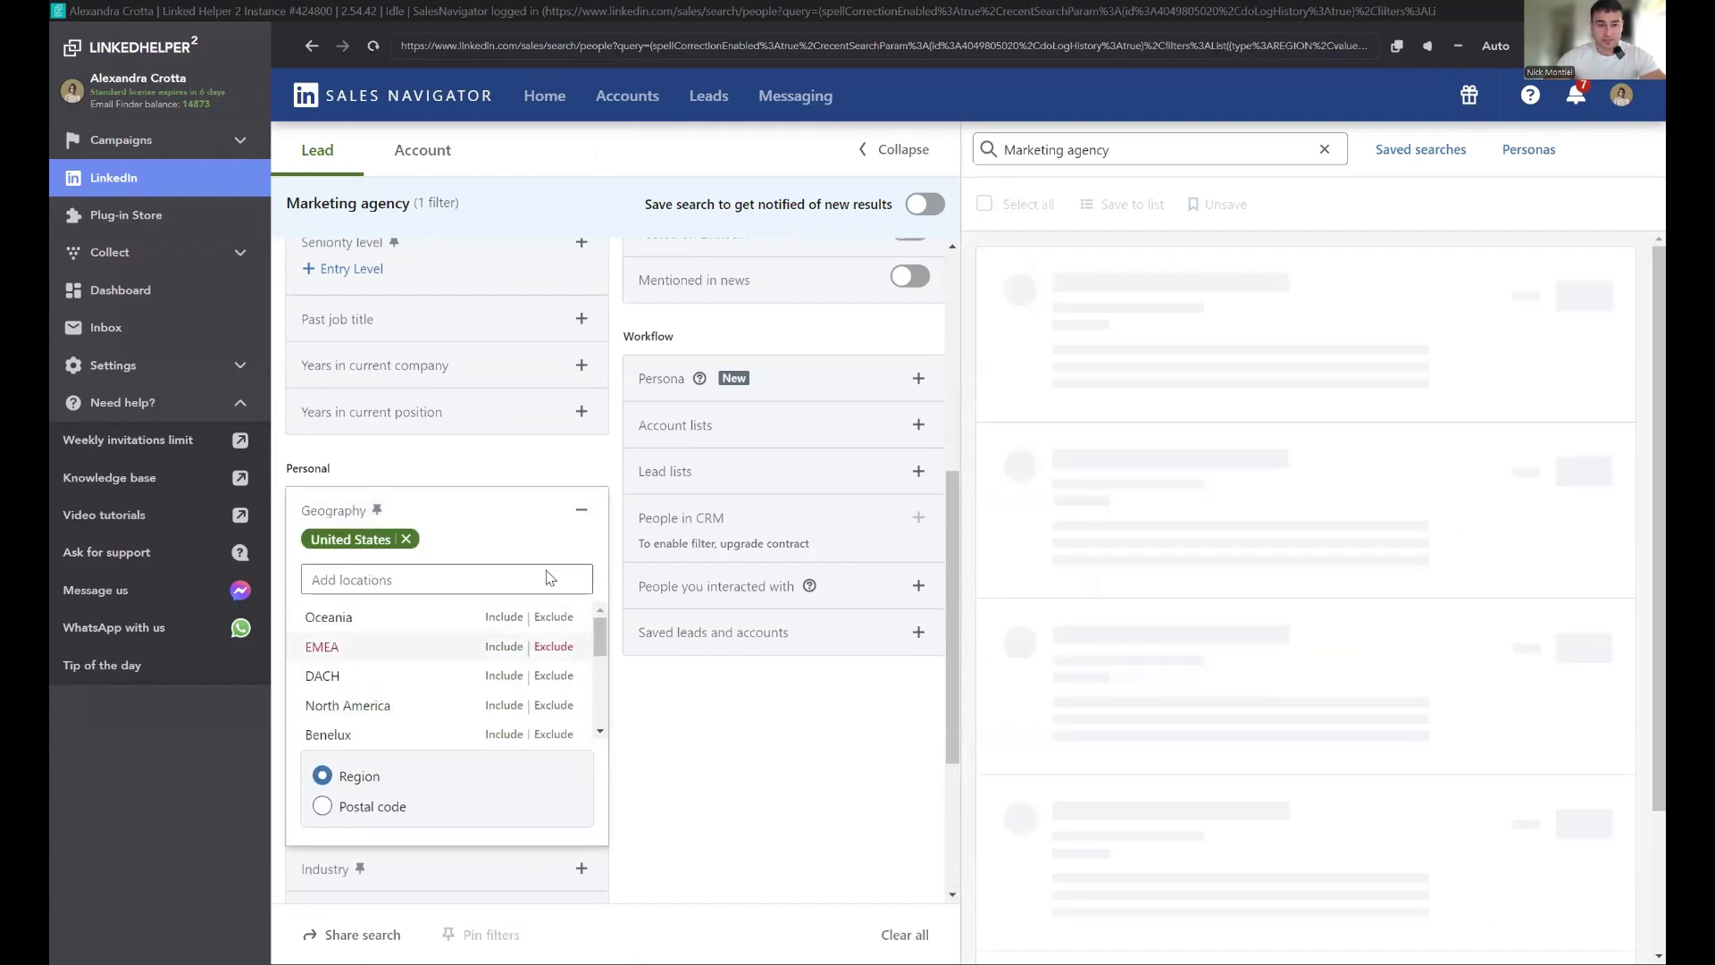
Step: Add Marketing Services and Advertising Services as Industry filters for the lead search
{"action": "left_click", "coordinate": [582, 509]}
{"action": "left_click", "coordinate": [438, 599]}
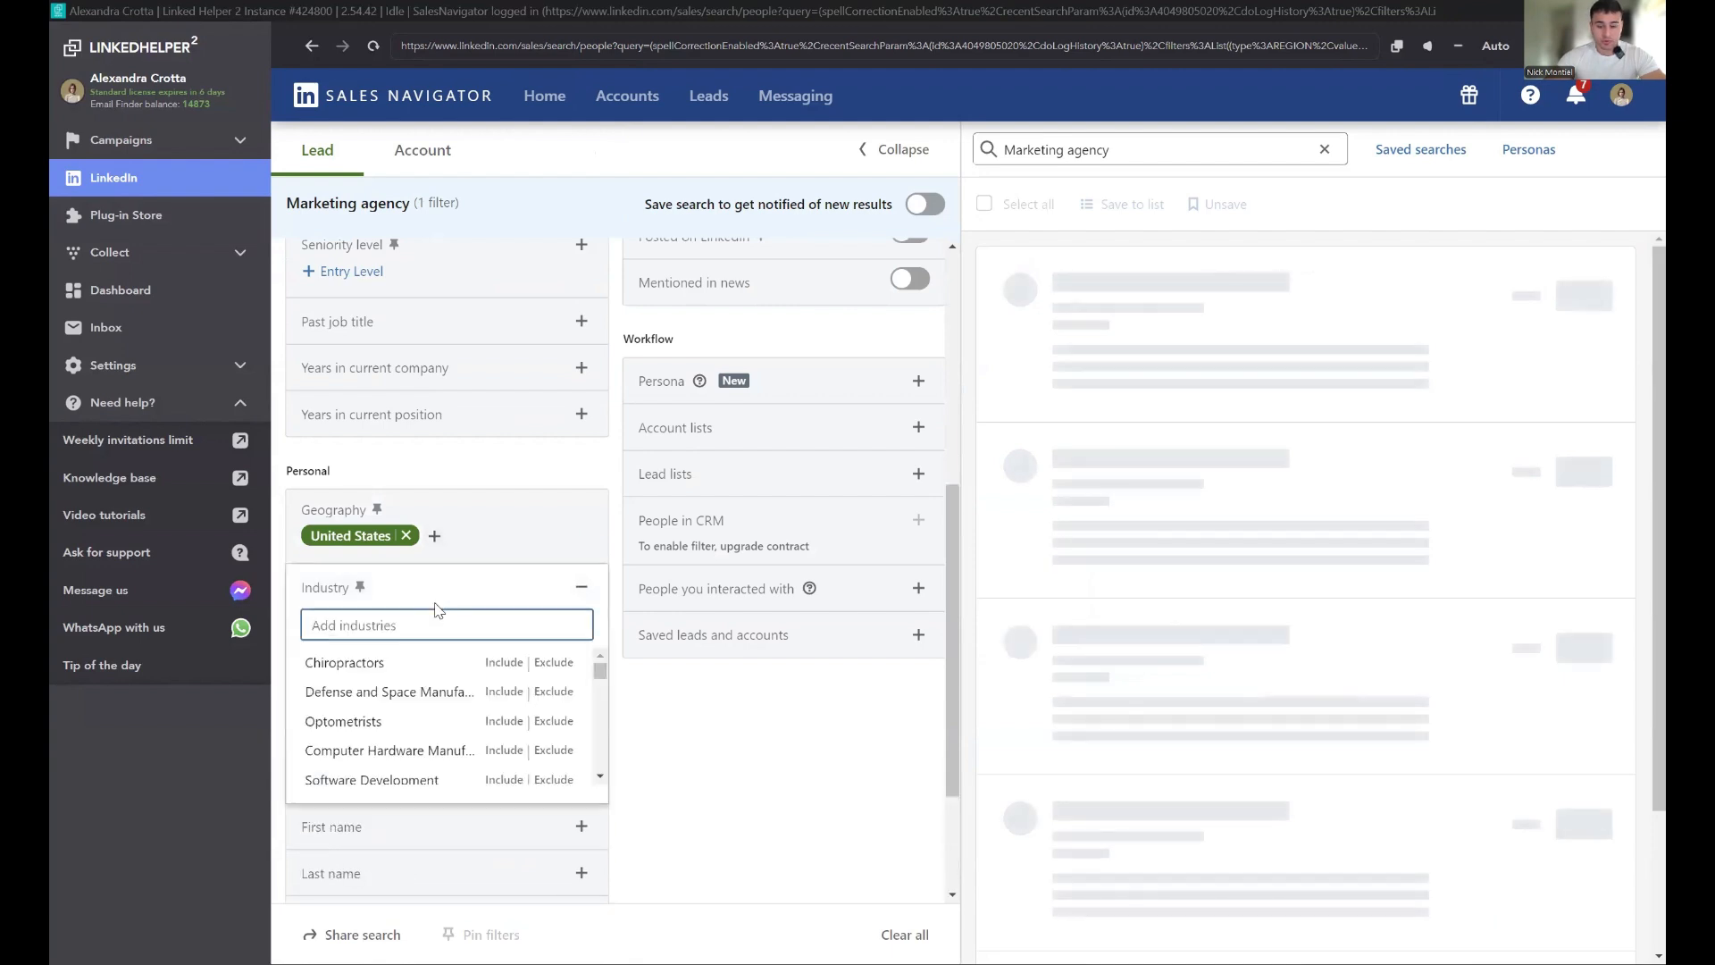
{"action": "type", "text": "mark"}
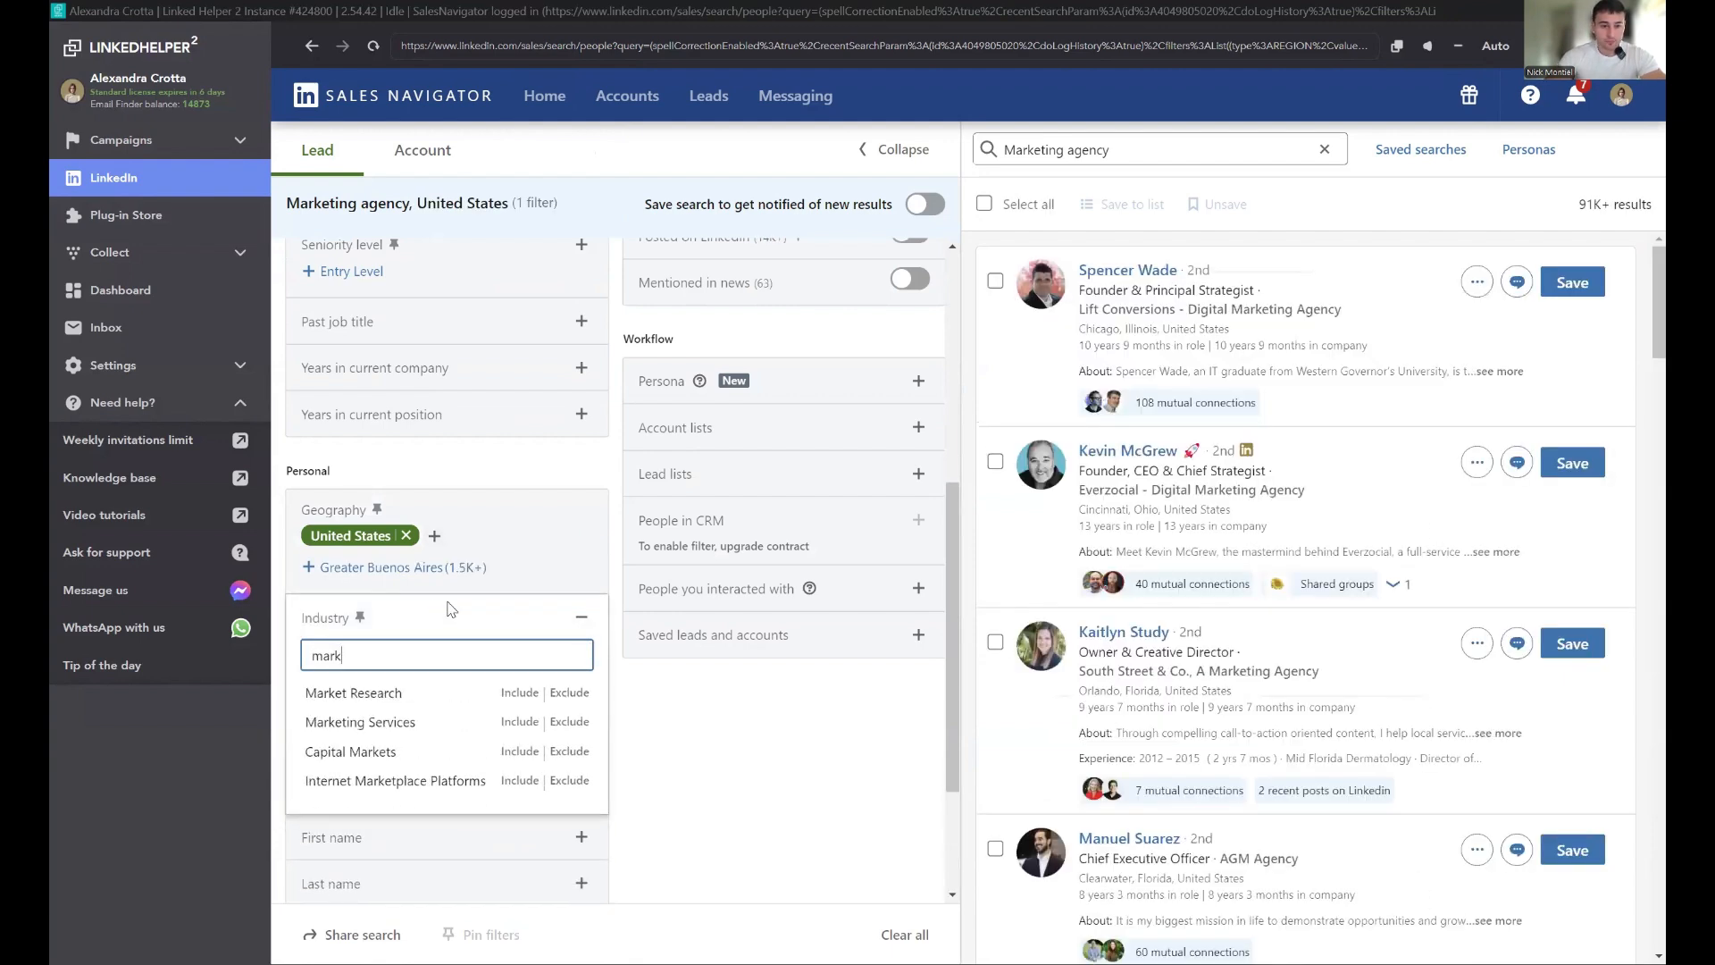
{"action": "left_click", "coordinate": [516, 722]}
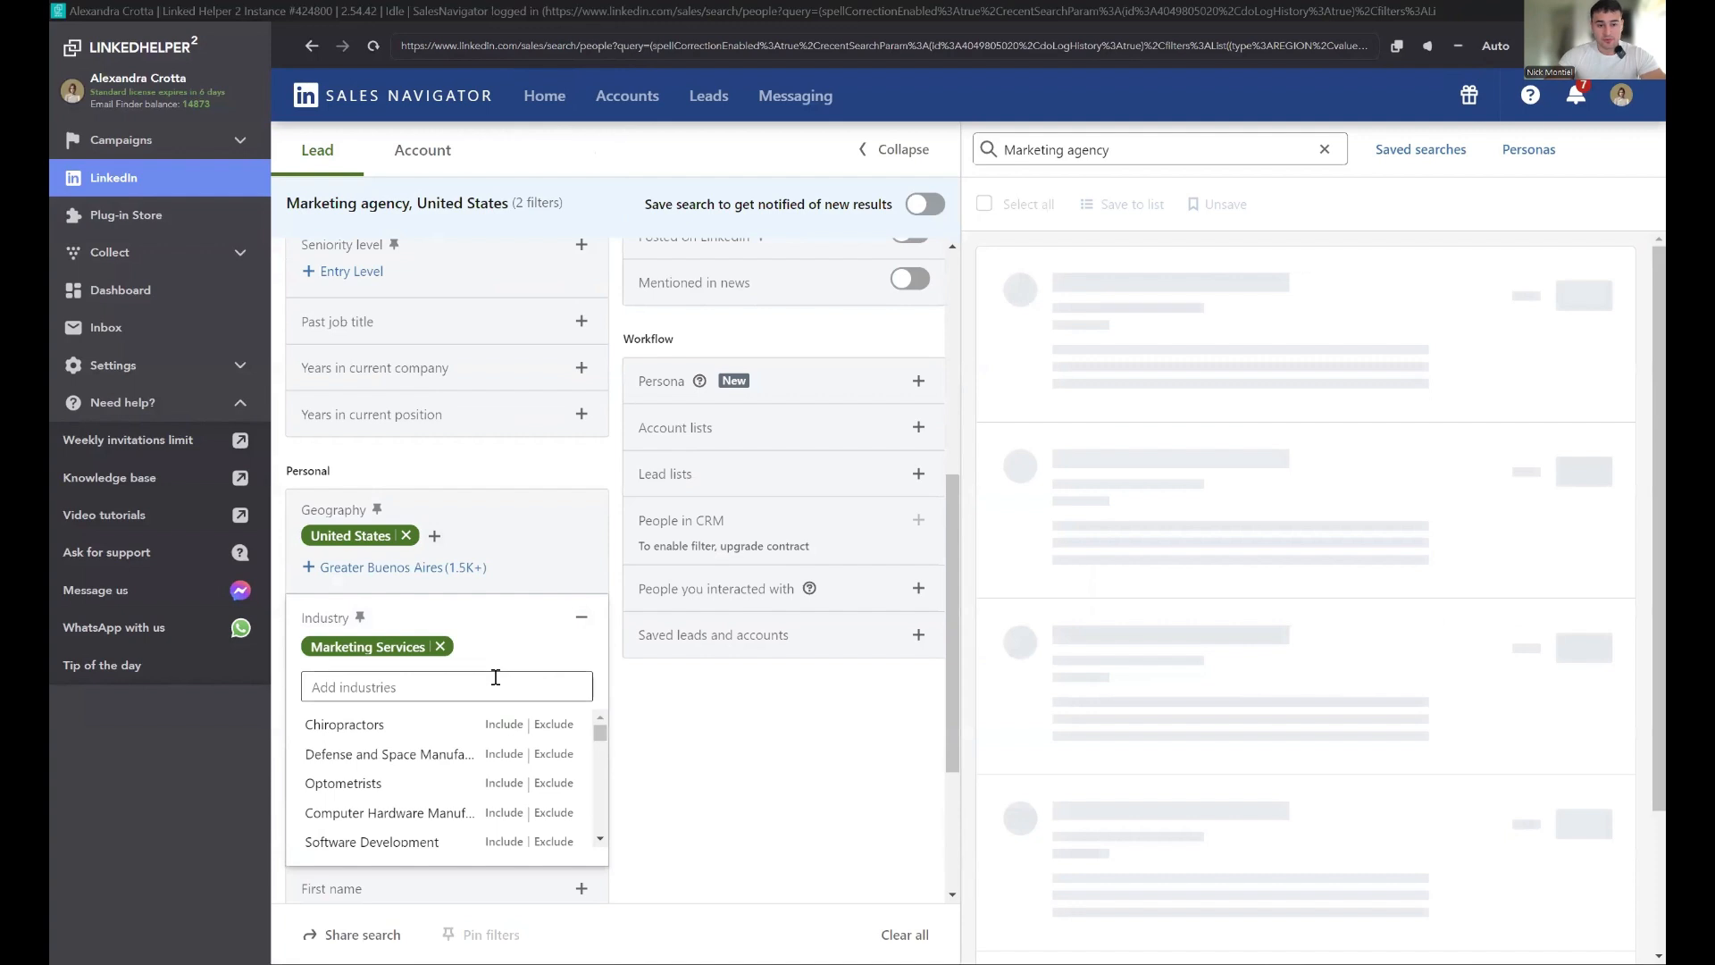
{"action": "type", "text": "advertsi"}
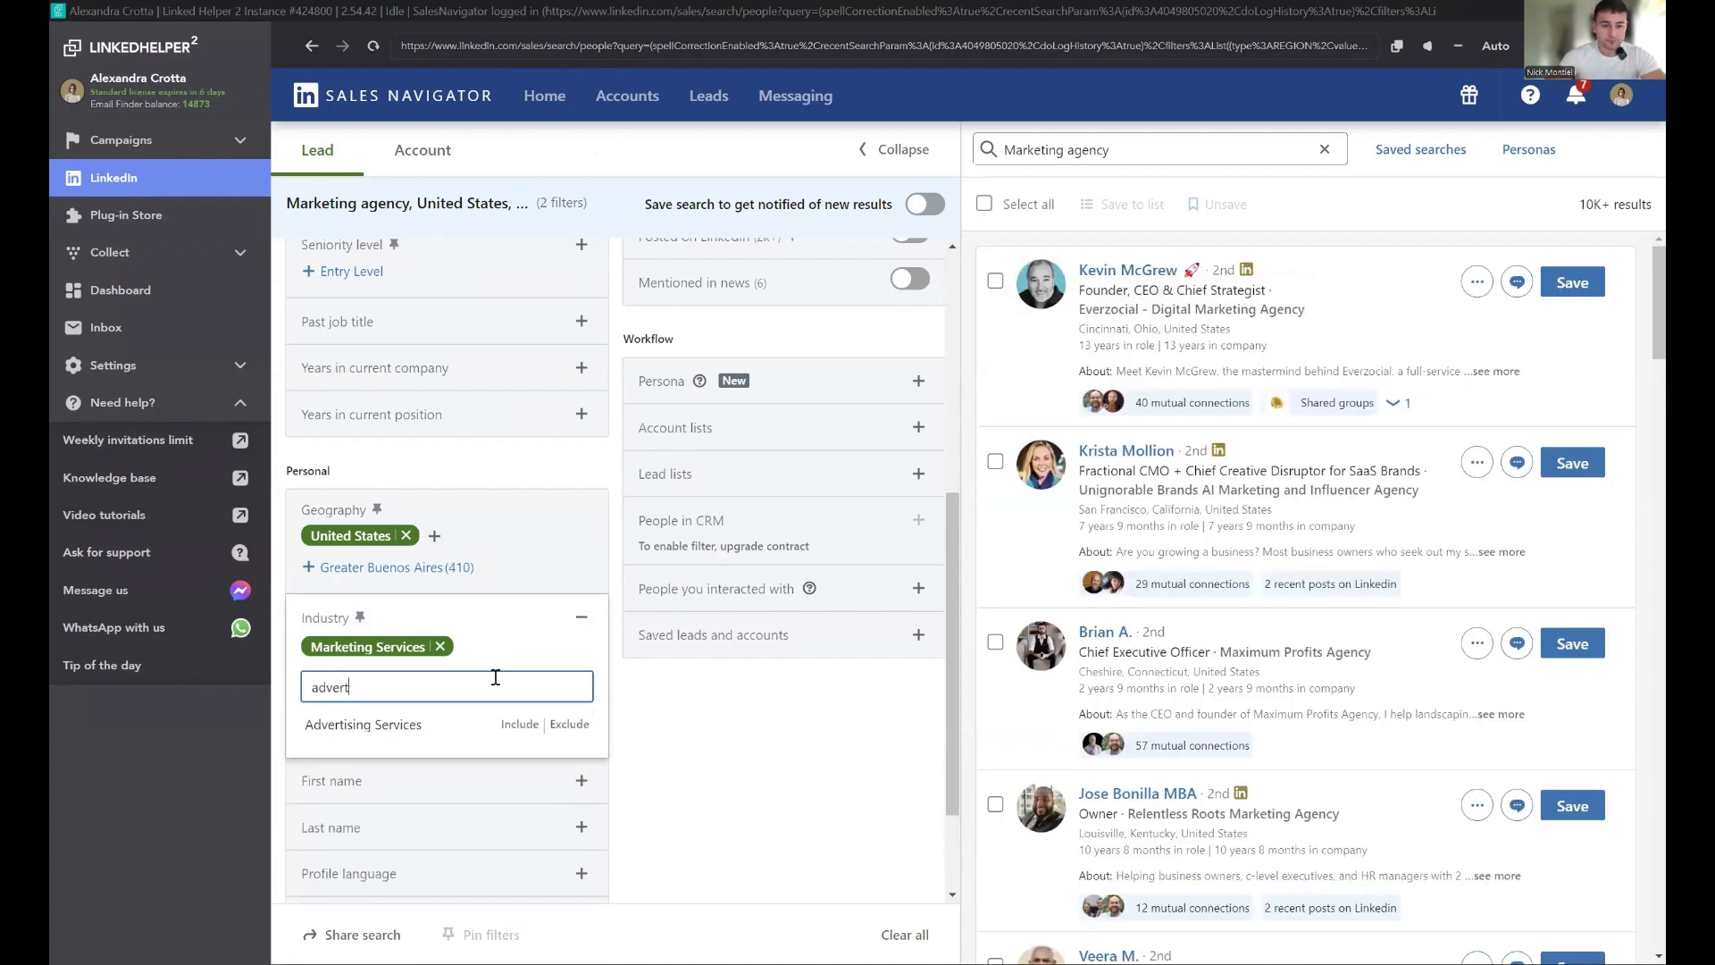
{"action": "left_click", "coordinate": [518, 719]}
{"action": "left_click", "coordinate": [586, 616]}
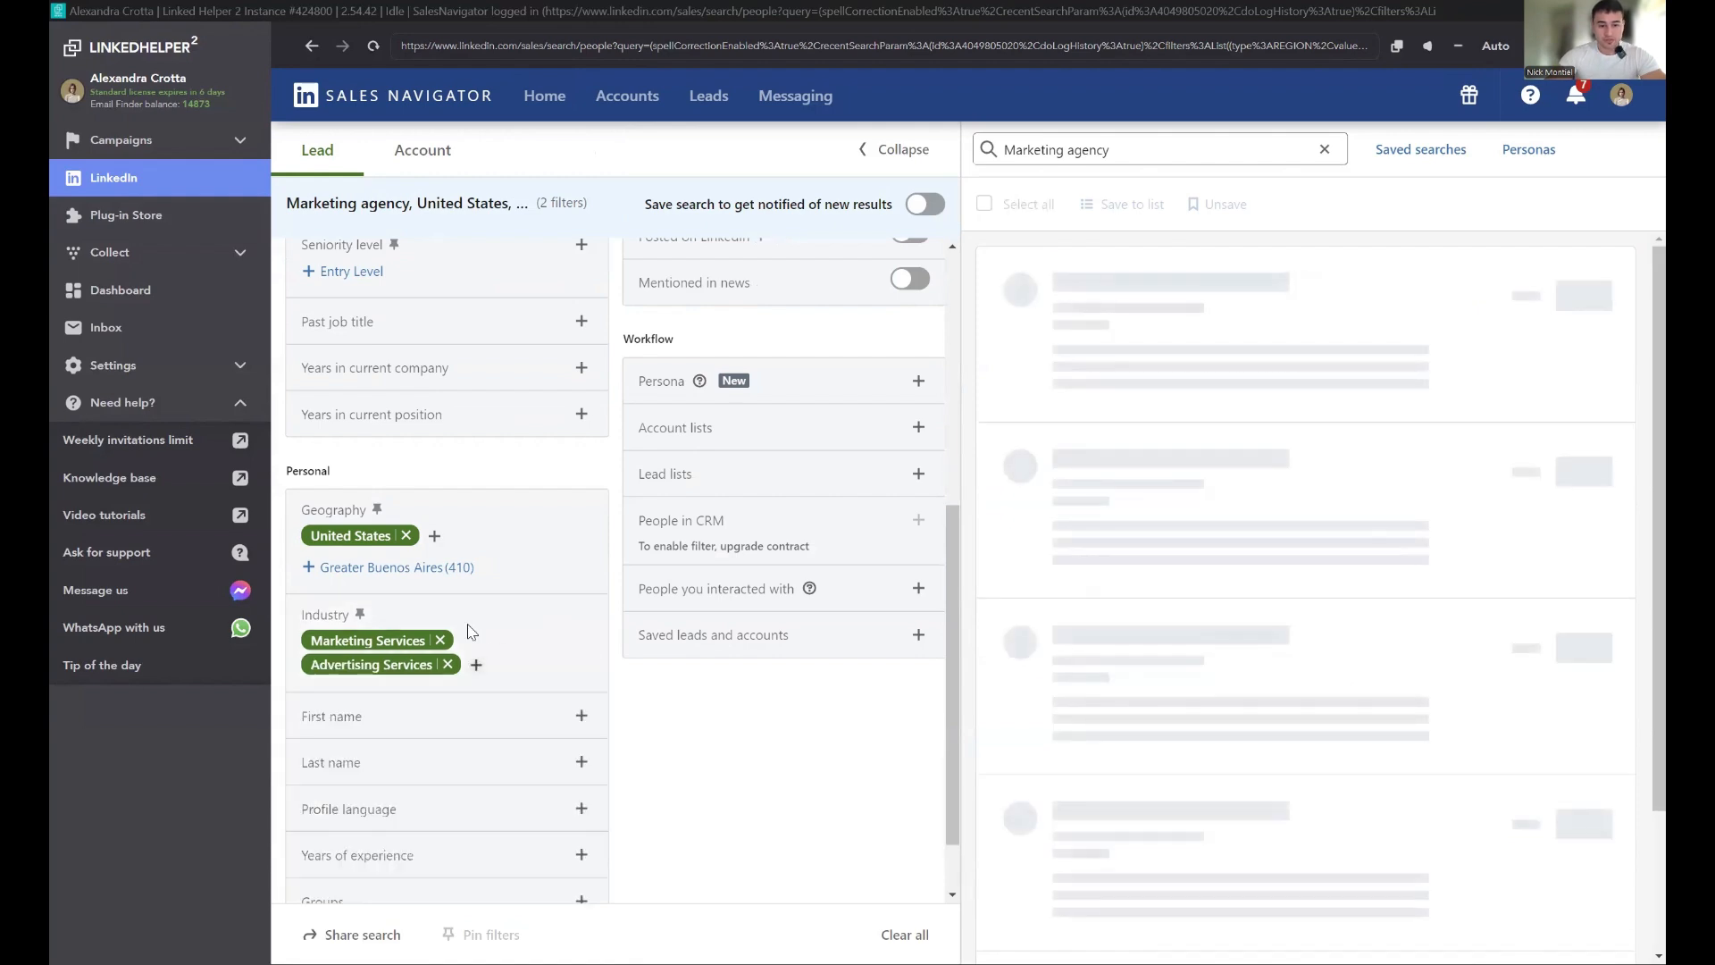
Step: Add Owner, Founder and Chief Executive Officer as Current job title filters
{"action": "scroll", "coordinate": [469, 619], "scroll_direction": "up", "scroll_amount": 1}
{"action": "scroll", "coordinate": [469, 619], "scroll_direction": "up", "scroll_amount": 2}
{"action": "left_click", "coordinate": [425, 484]}
{"action": "type", "text": "Ow"}
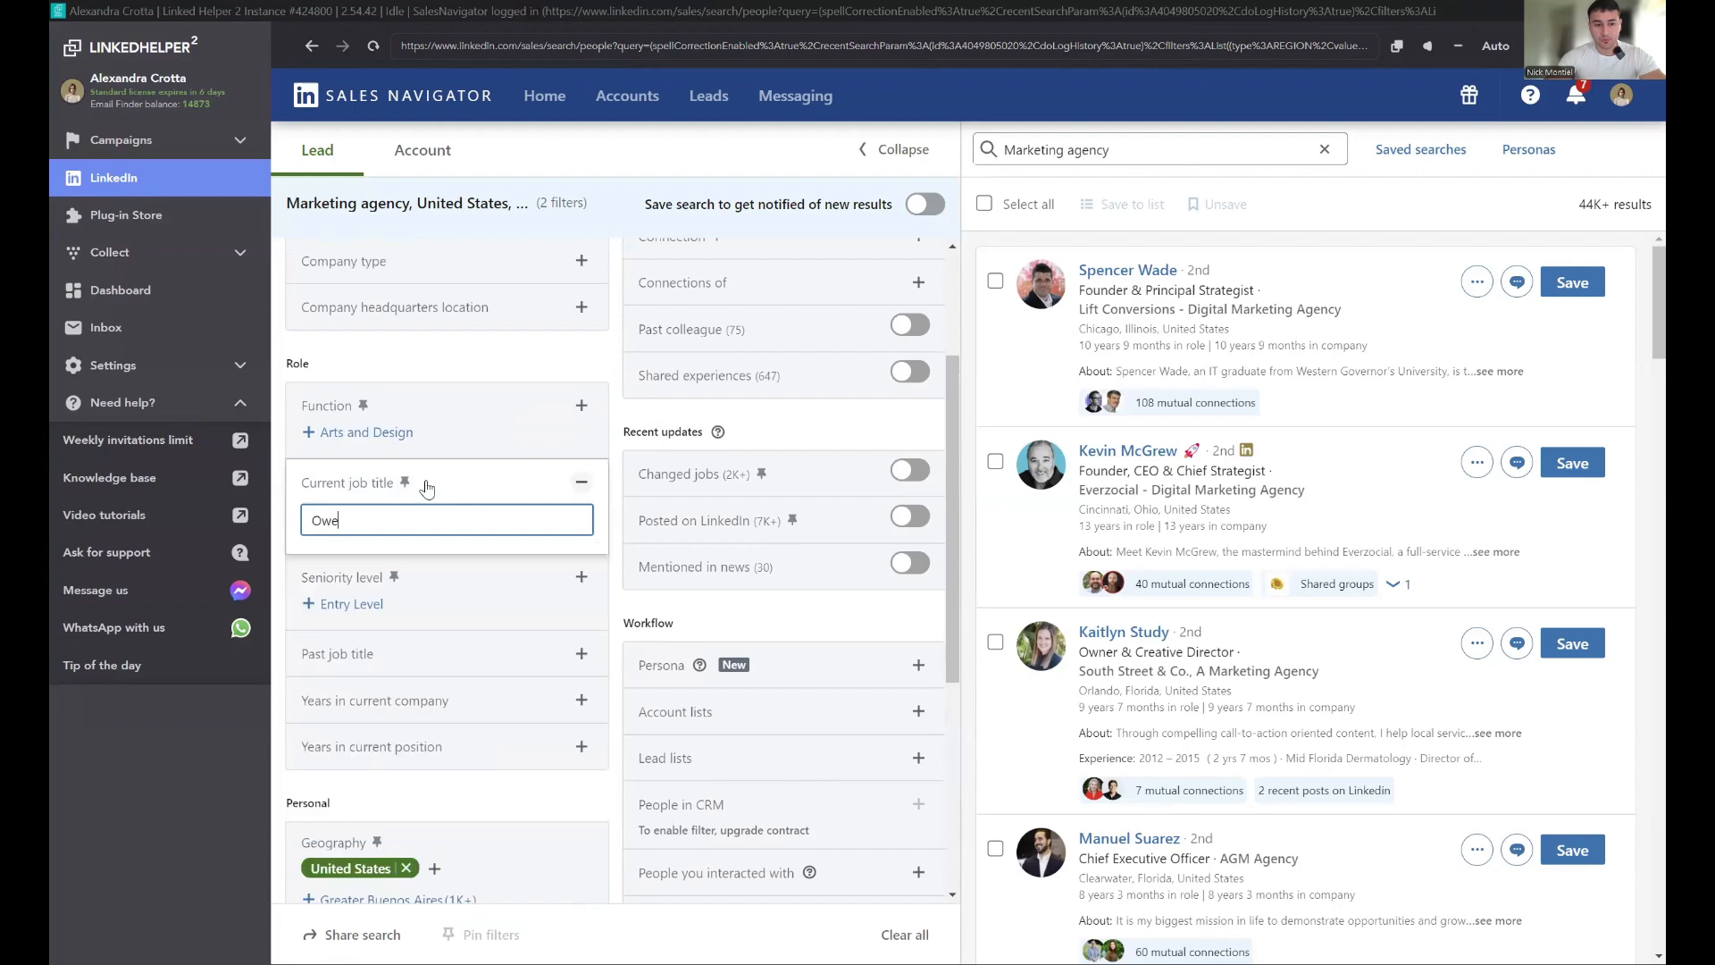
{"action": "type", "text": "ner"}
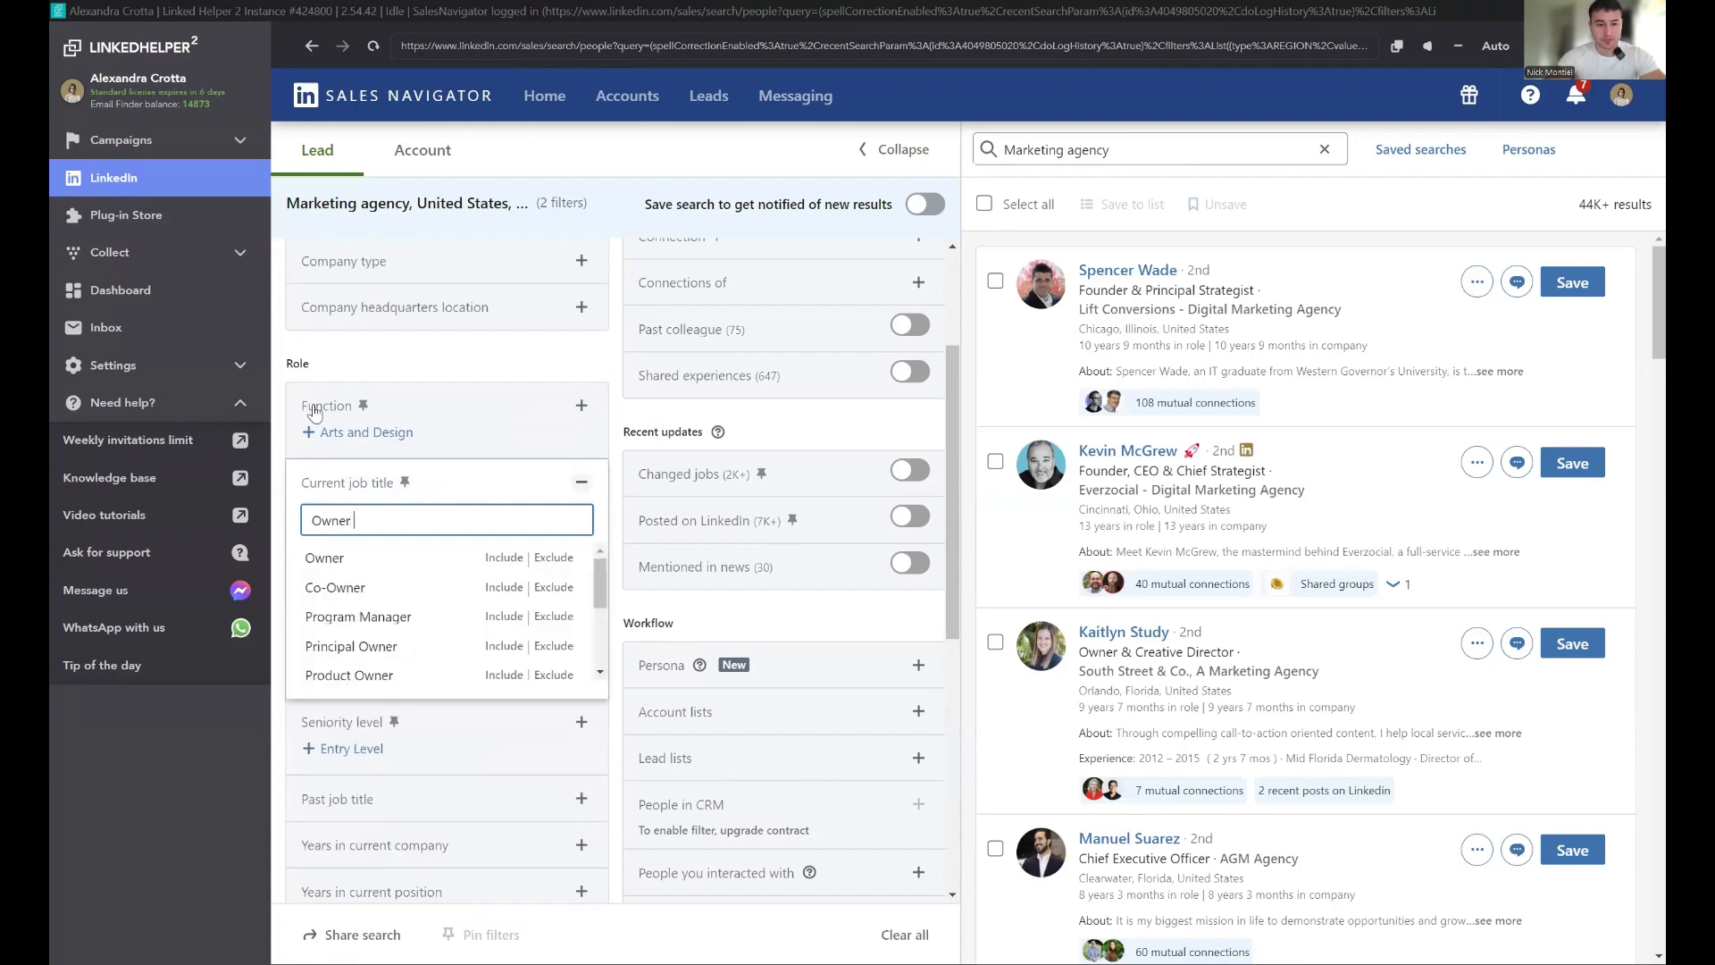
{"action": "left_click", "coordinate": [481, 557]}
{"action": "type", "text": "founder"}
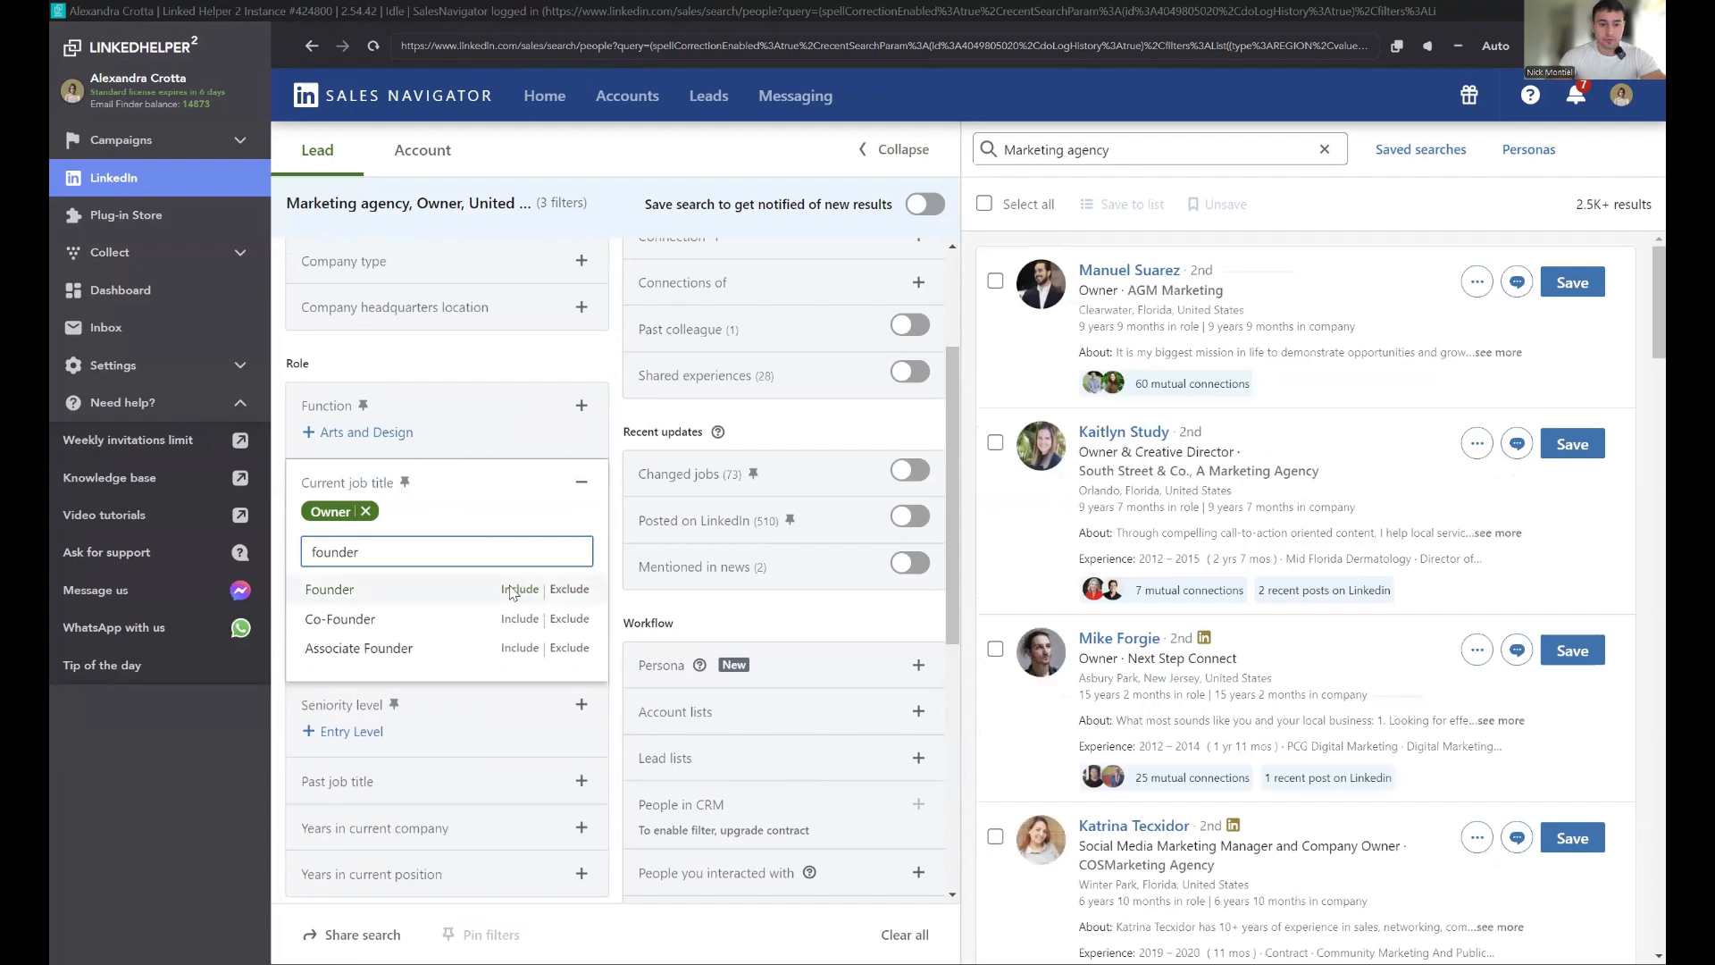
{"action": "left_click", "coordinate": [533, 596]}
{"action": "left_click", "coordinate": [421, 554]}
{"action": "type", "text": "Ceo"}
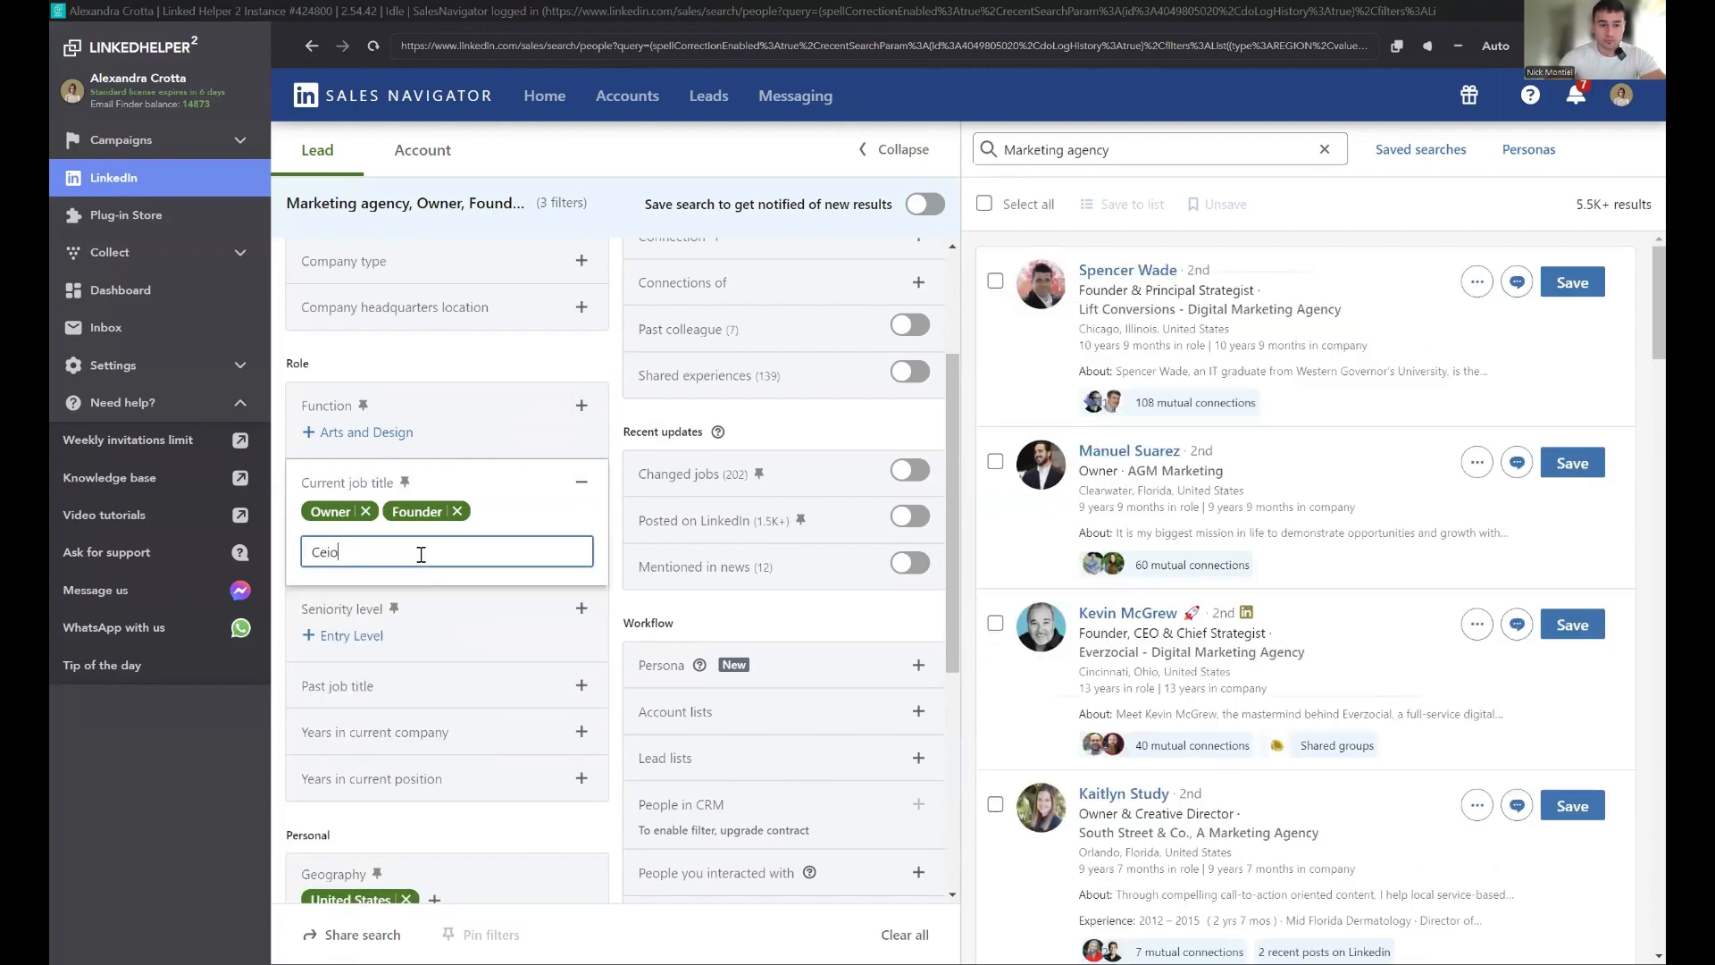
{"action": "left_click", "coordinate": [503, 589]}
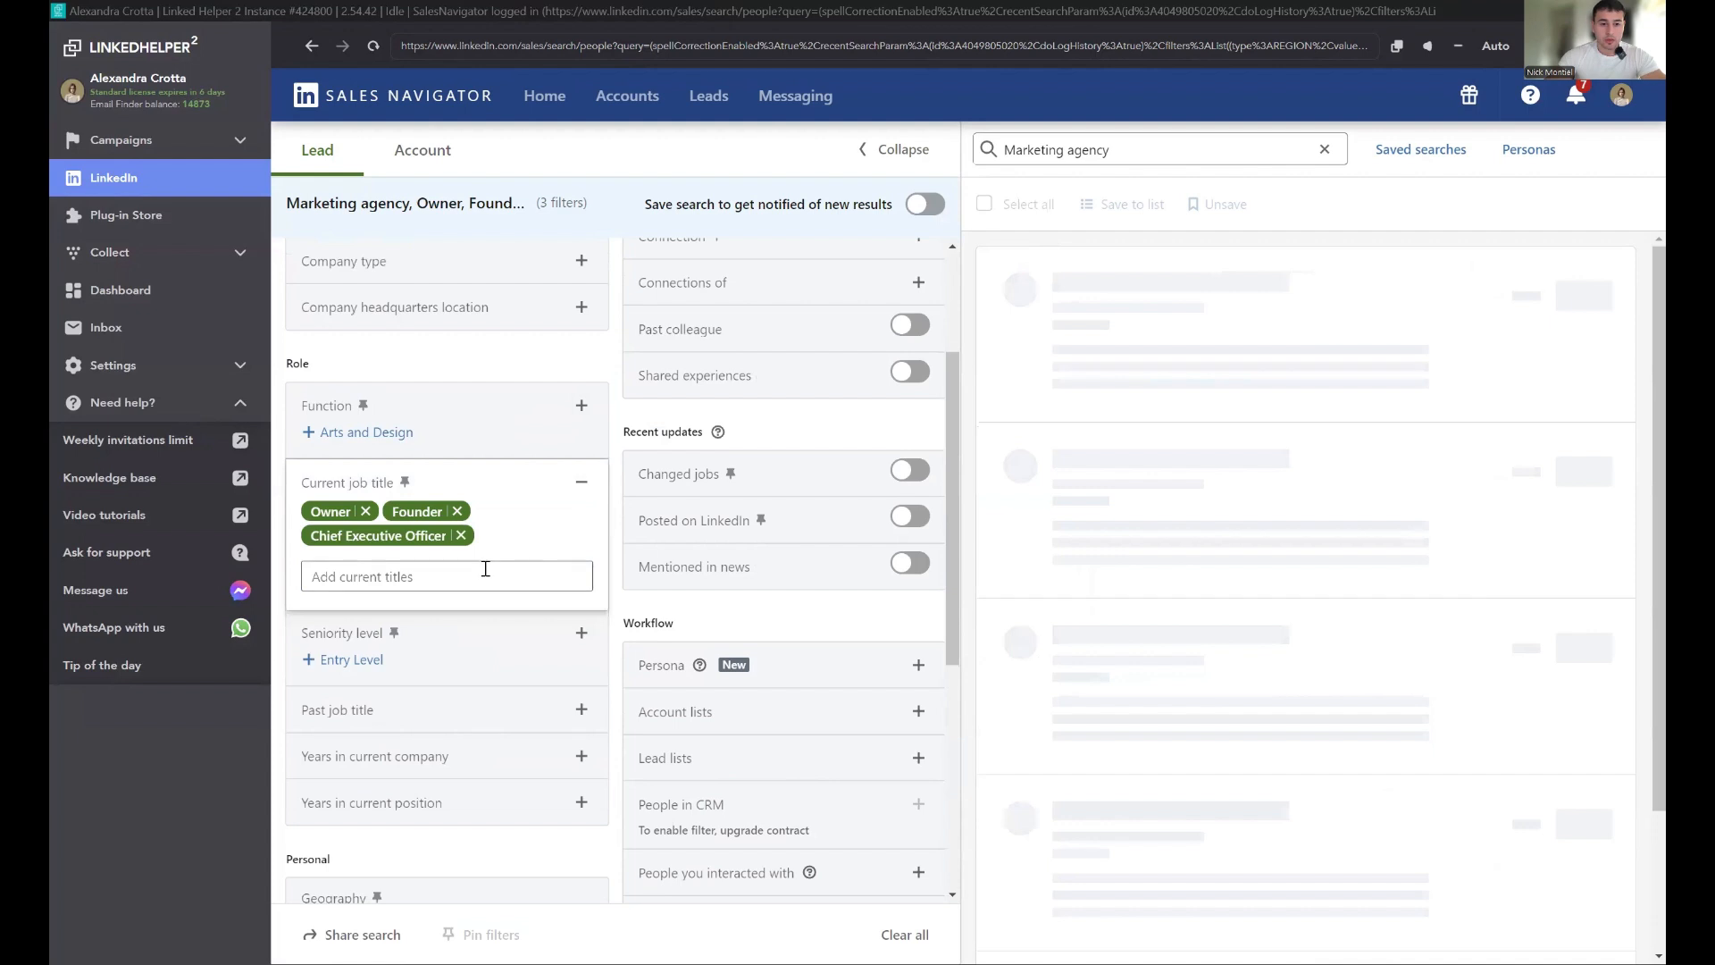
Step: Add Partner and President to the Current job title filters
{"action": "type", "text": "Parr"}
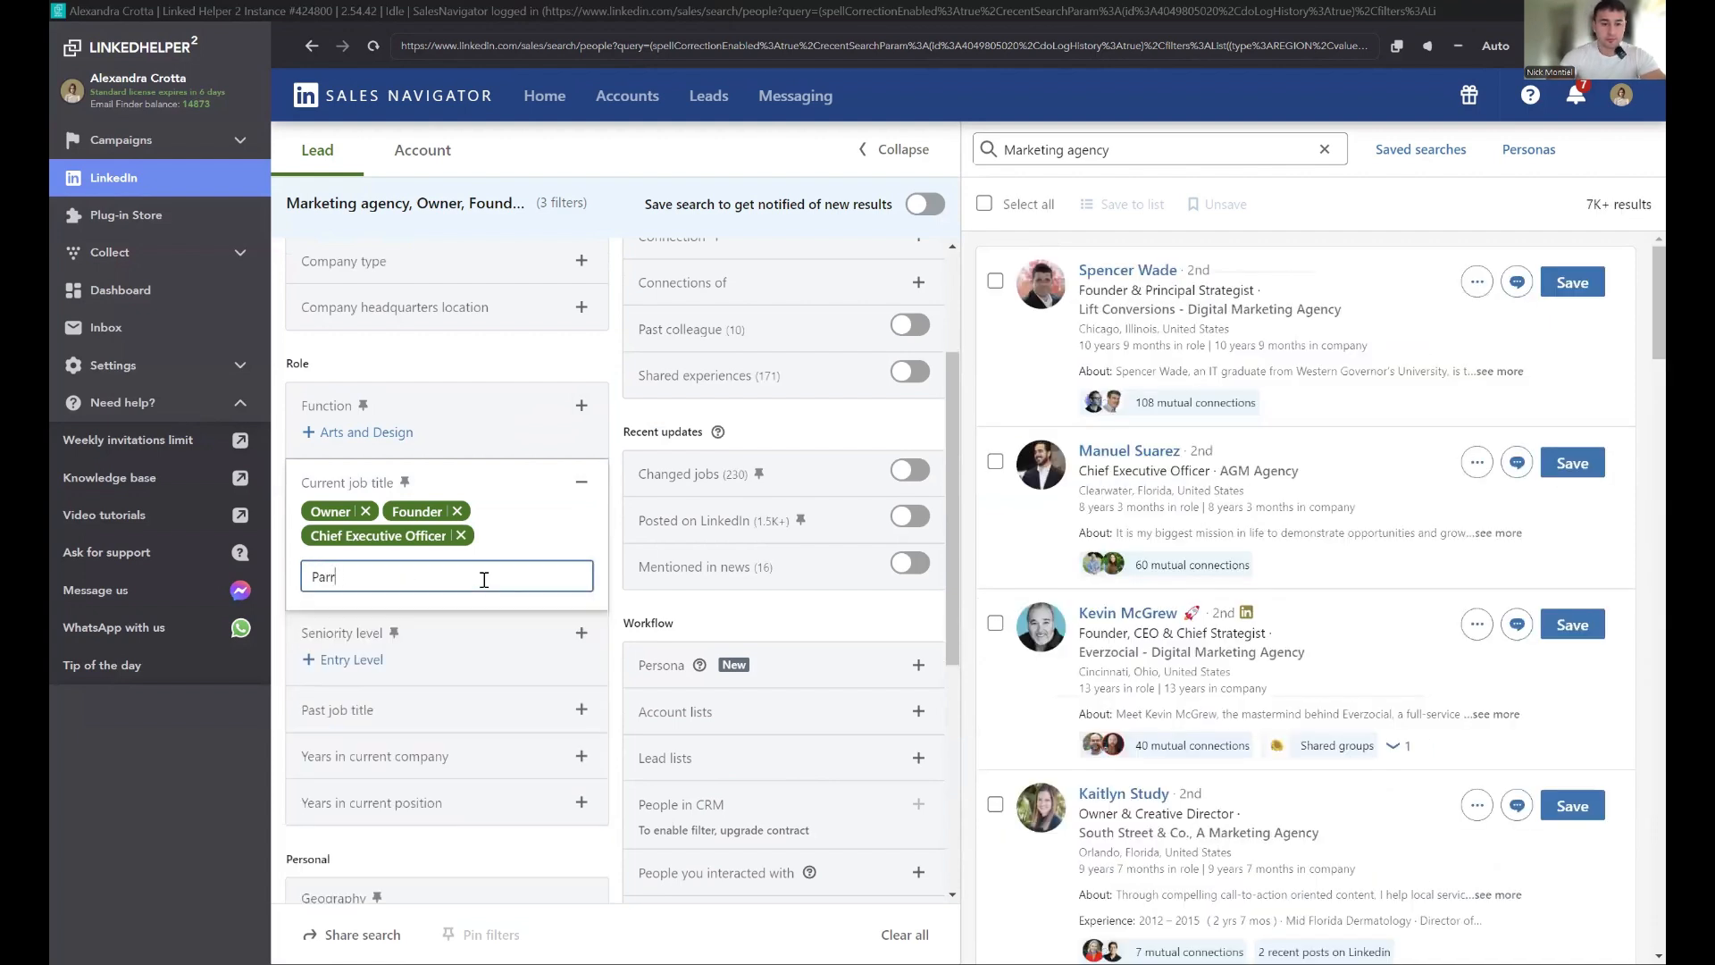
{"action": "key", "text": "BackSpace"}
{"action": "type", "text": "tner"}
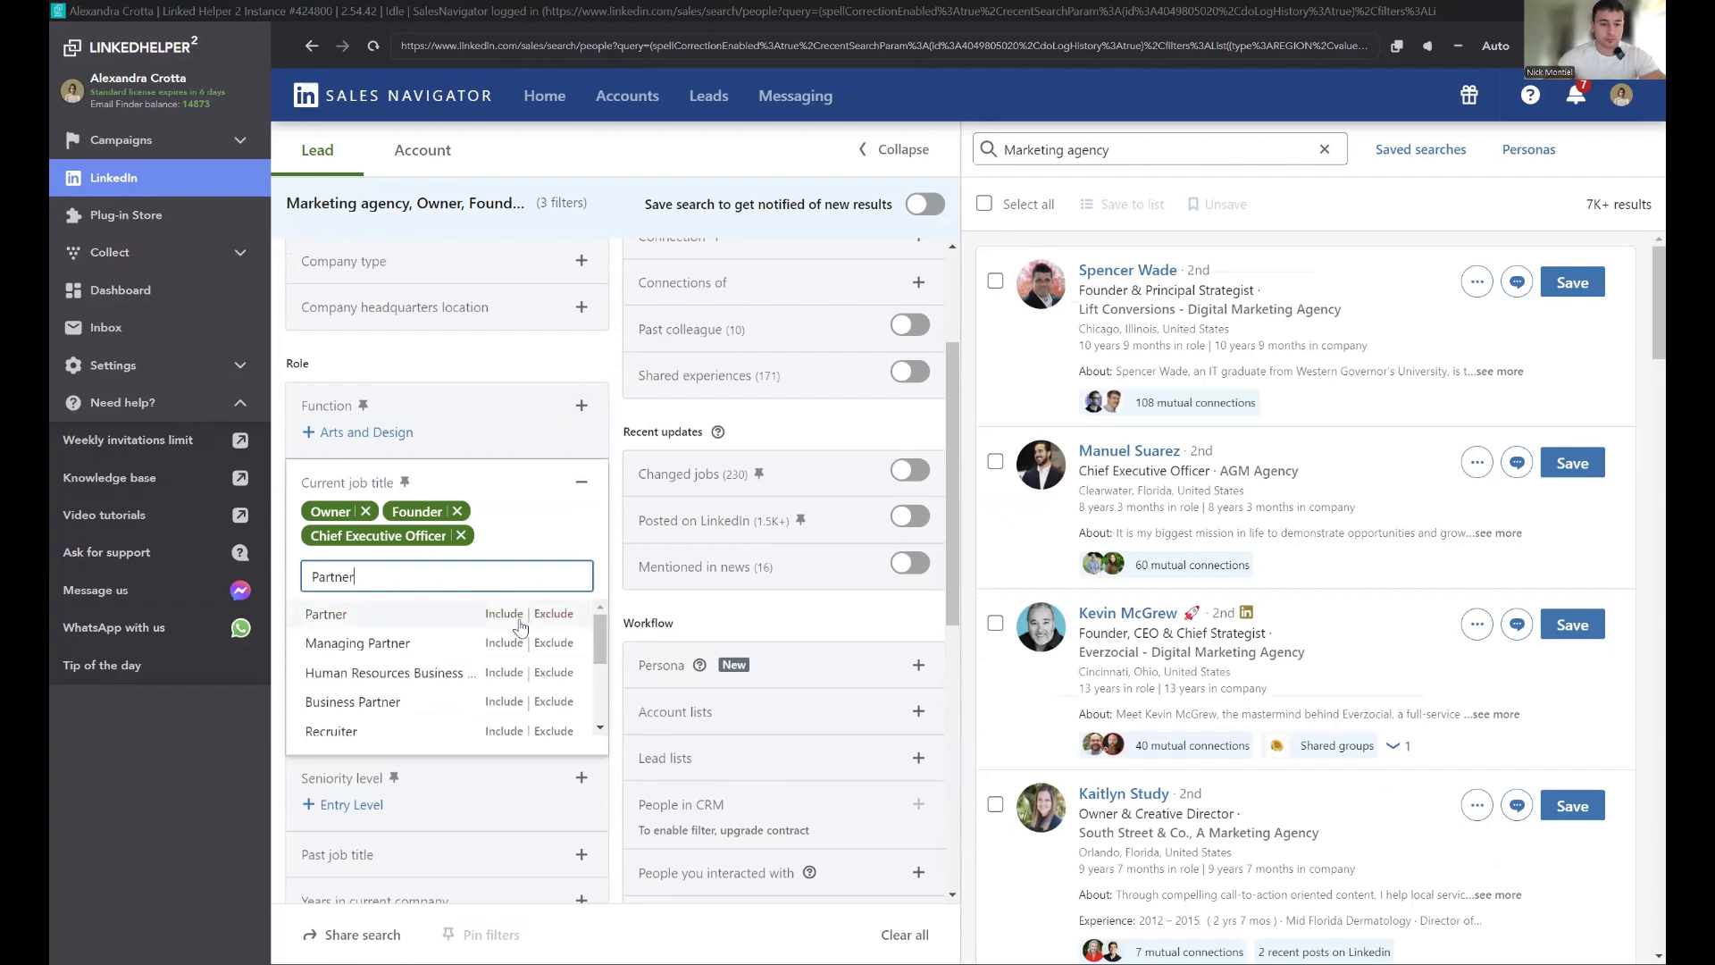
{"action": "left_click", "coordinate": [504, 614]}
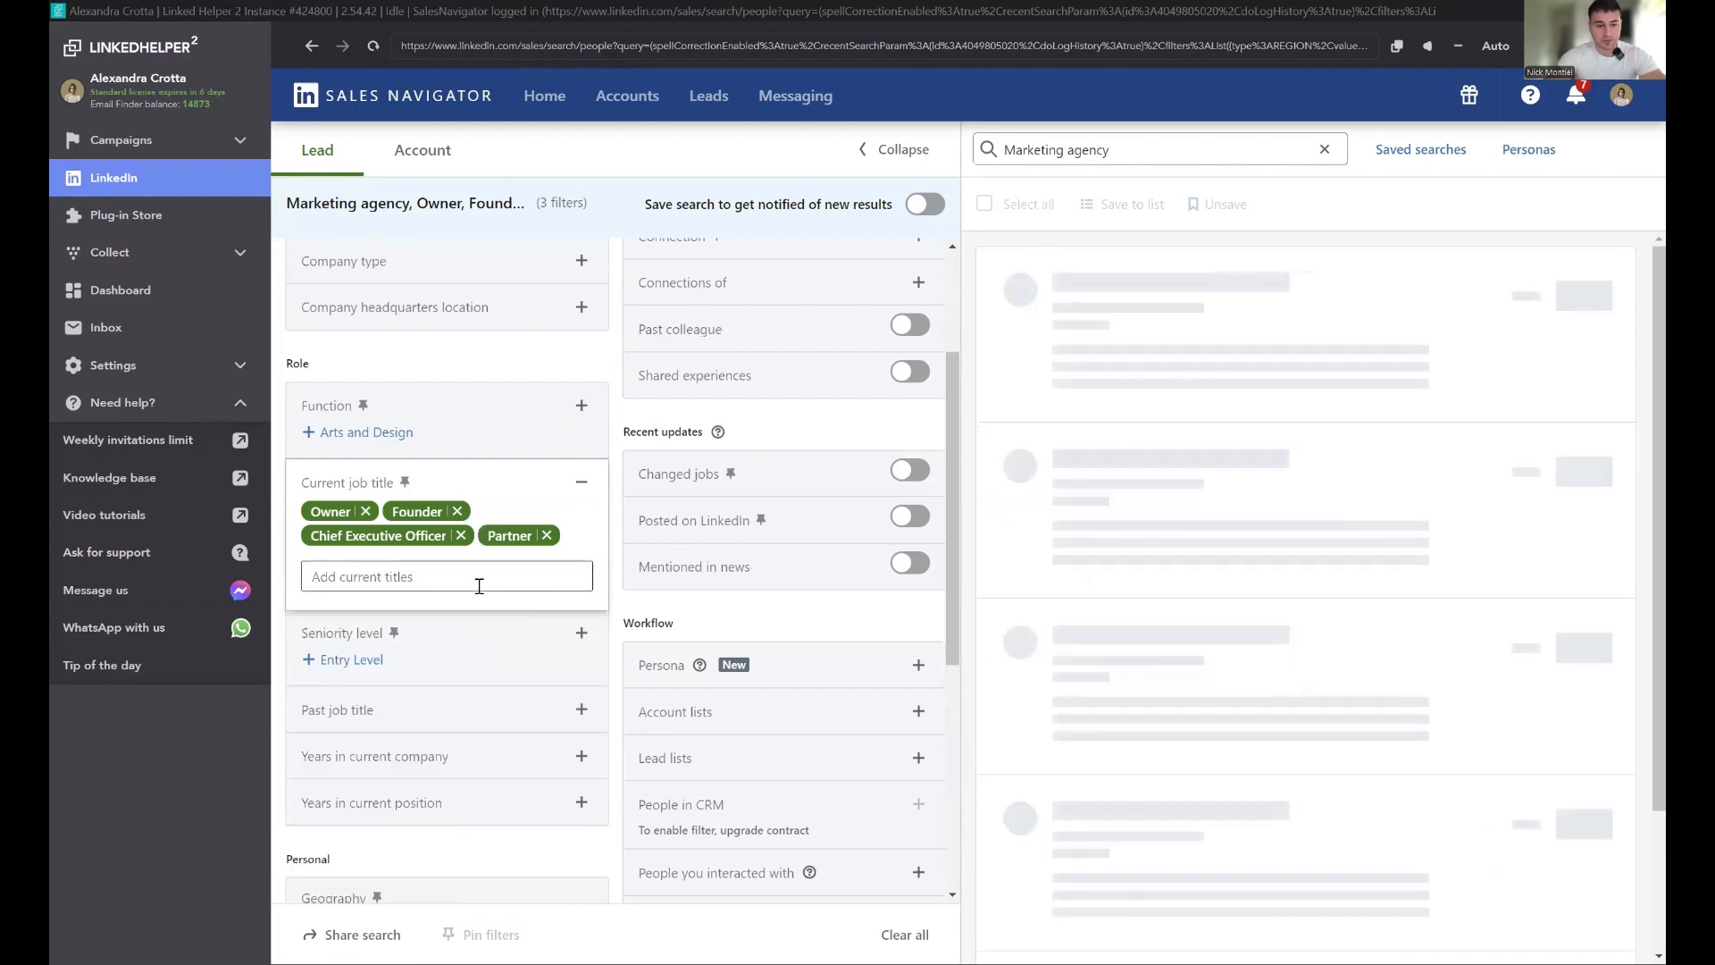
{"action": "left_click", "coordinate": [479, 586]}
{"action": "type", "text": "Pres"}
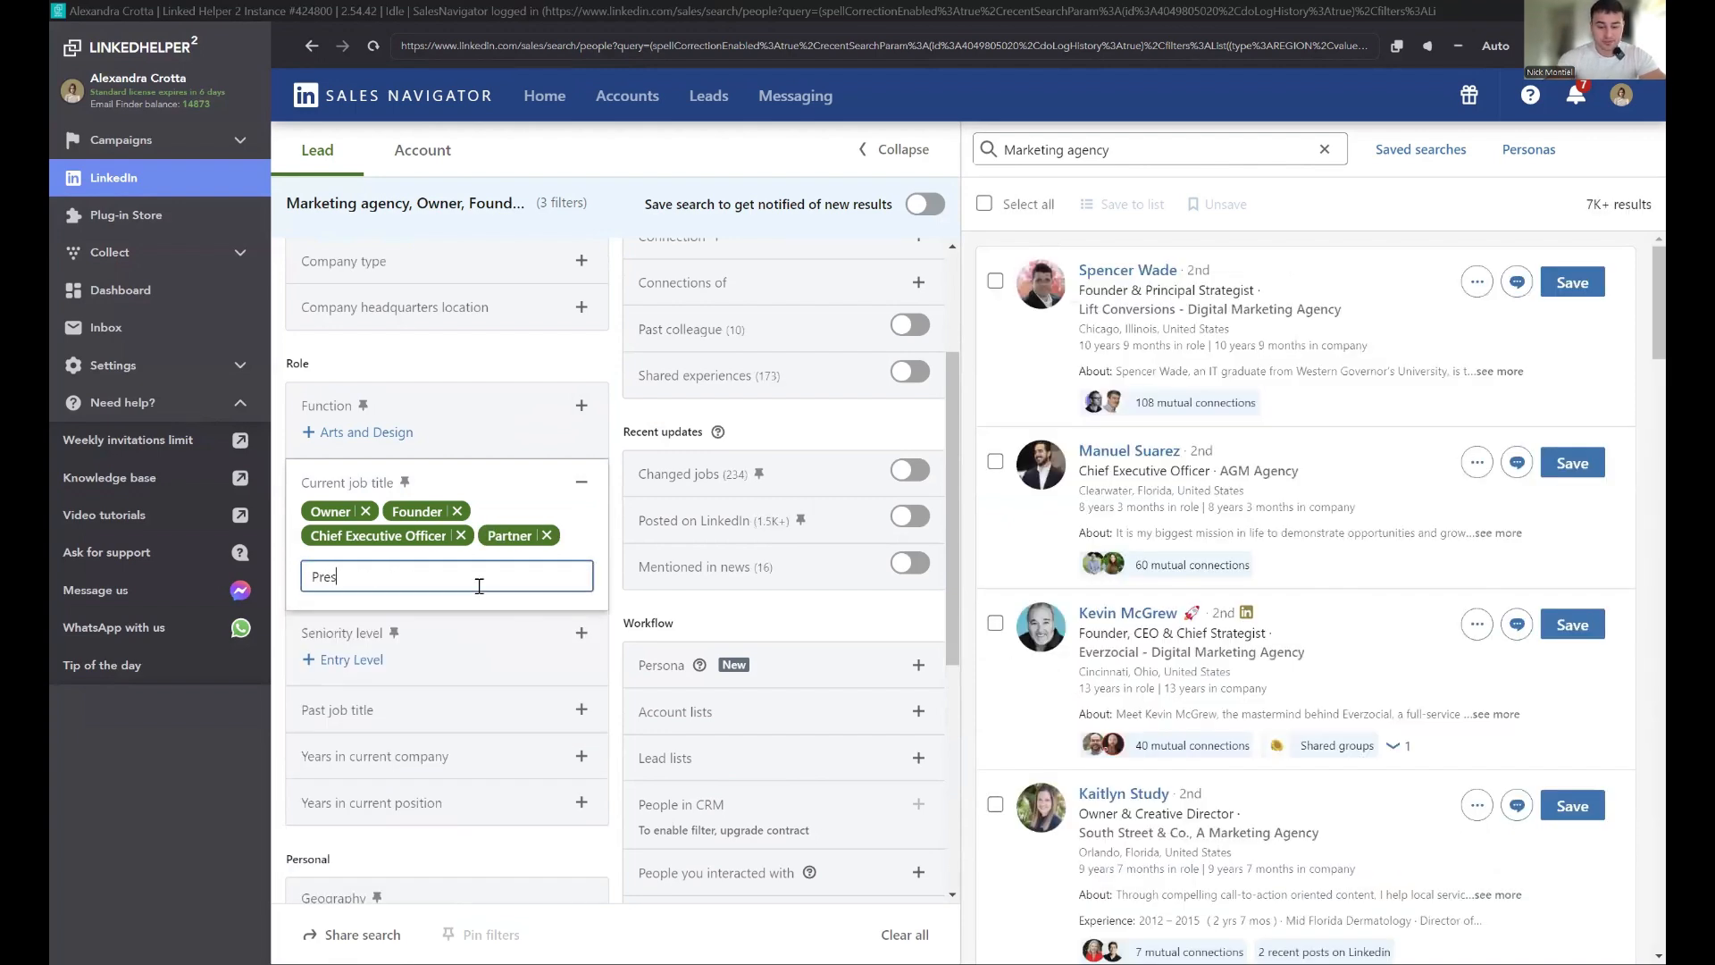
{"action": "type", "text": "i"}
{"action": "left_click", "coordinate": [505, 613]}
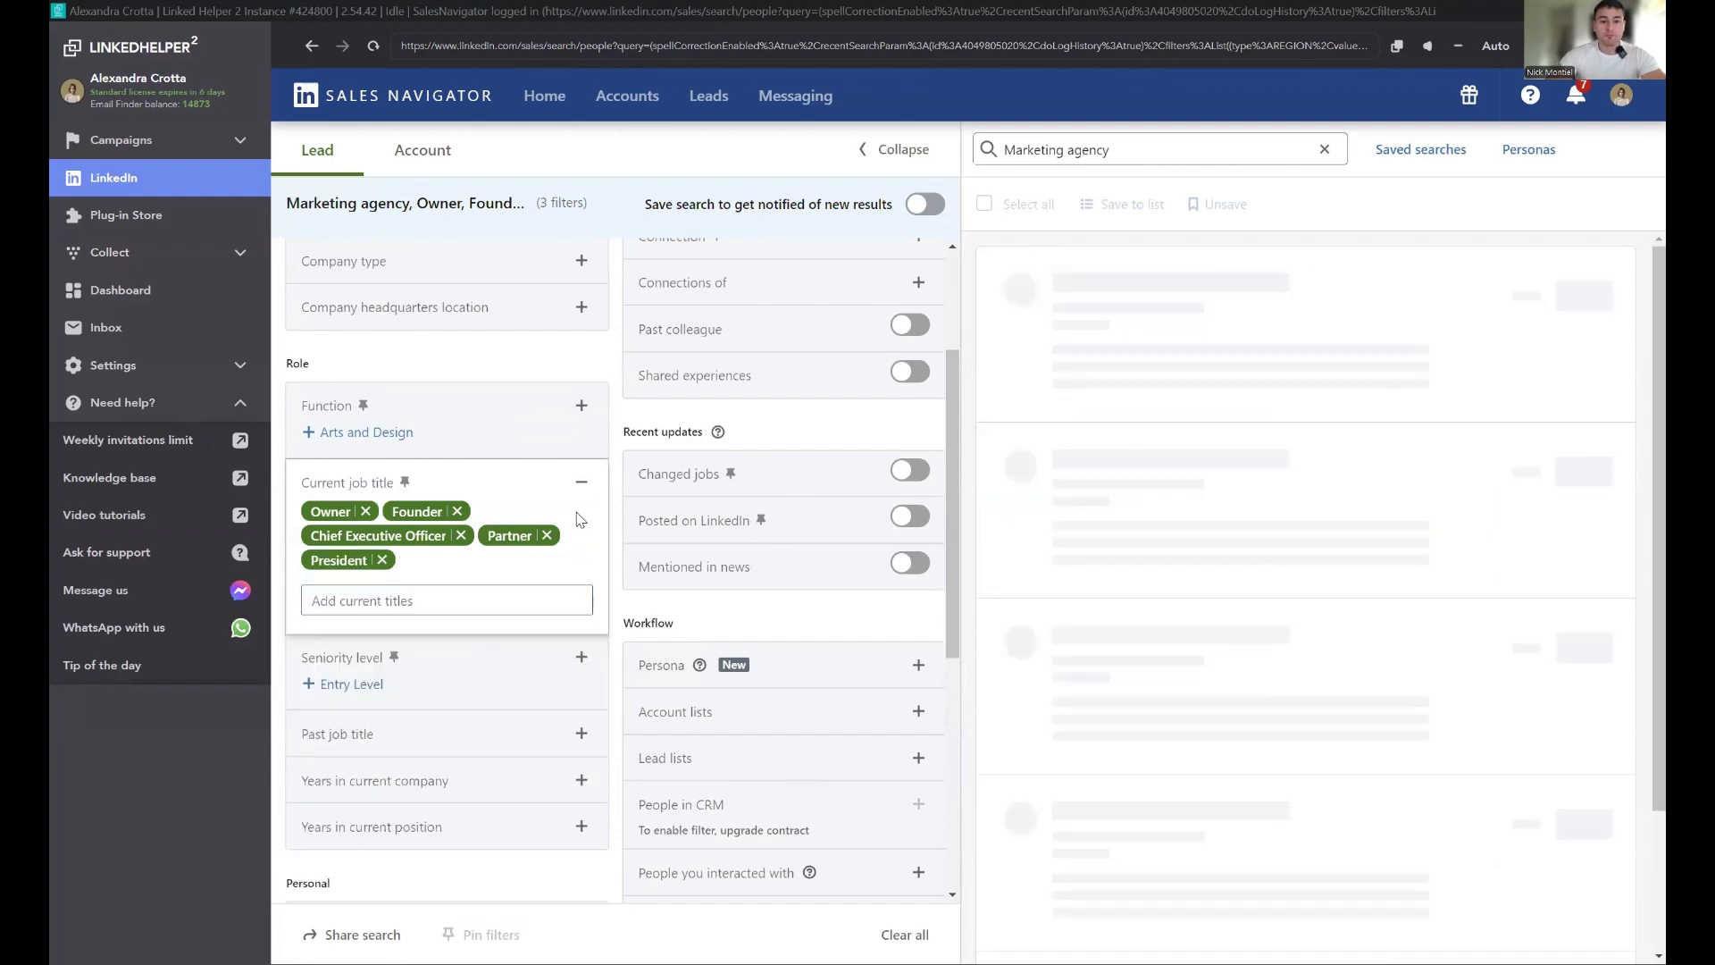
Step: Review the applied lead filters and the number of search results
{"action": "scroll", "coordinate": [455, 579], "scroll_direction": "up", "scroll_amount": 3}
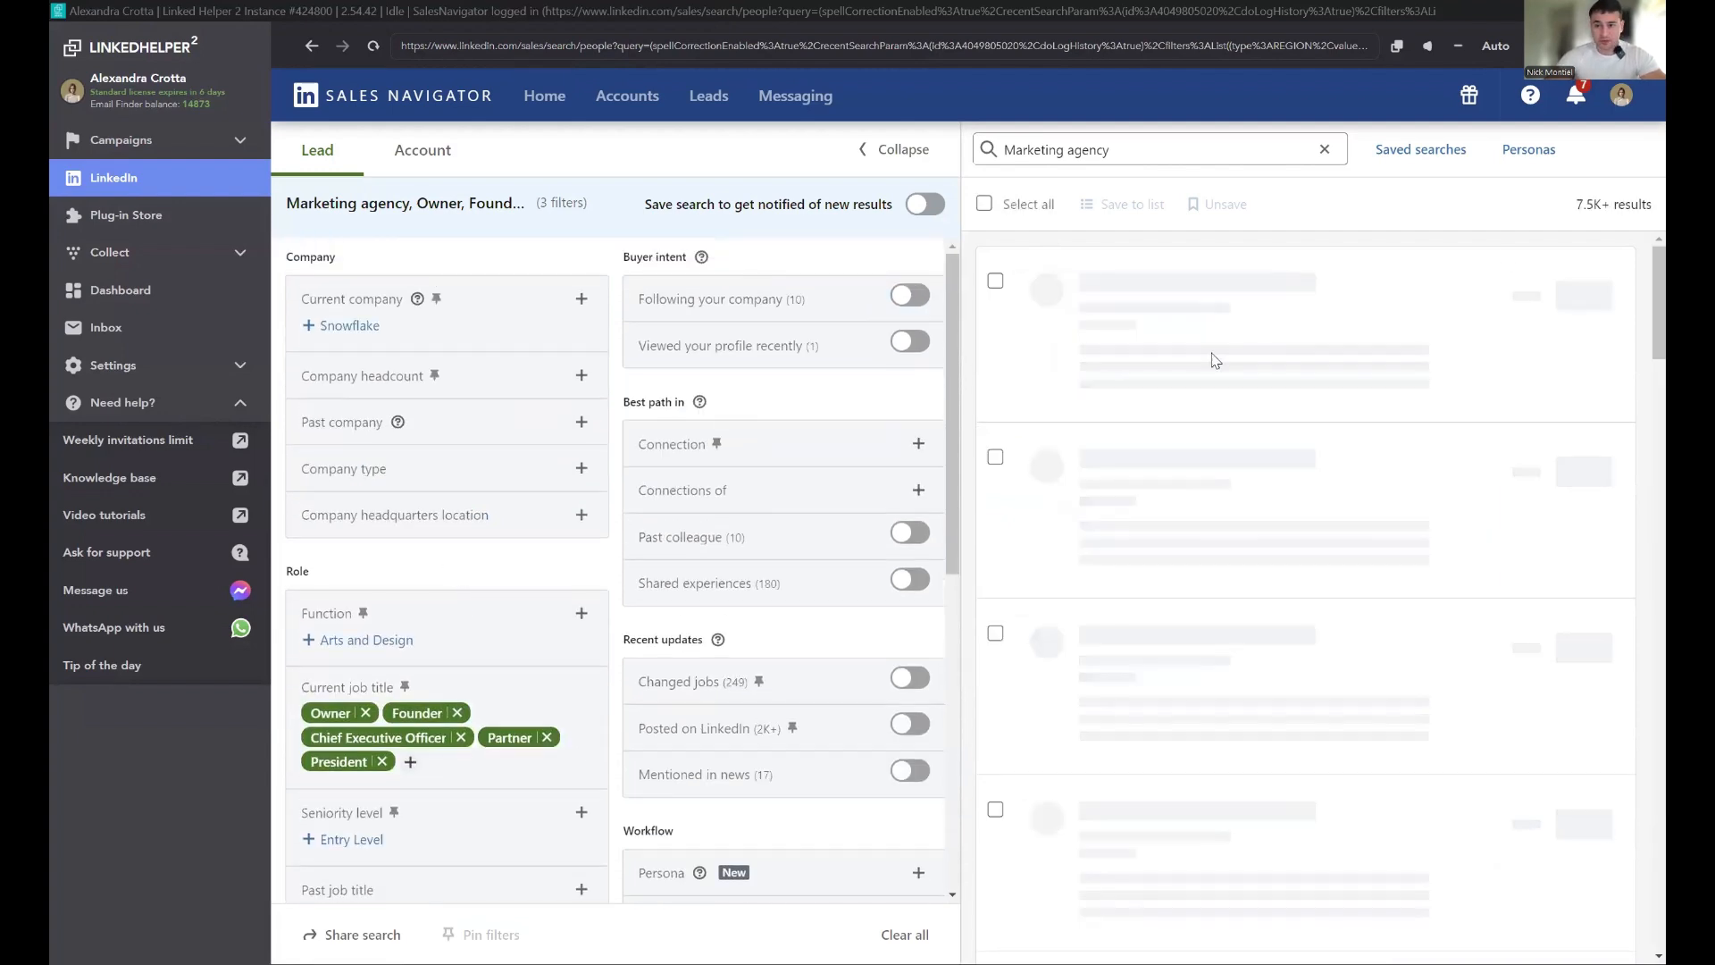
{"action": "triple_click", "coordinate": [1586, 206]}
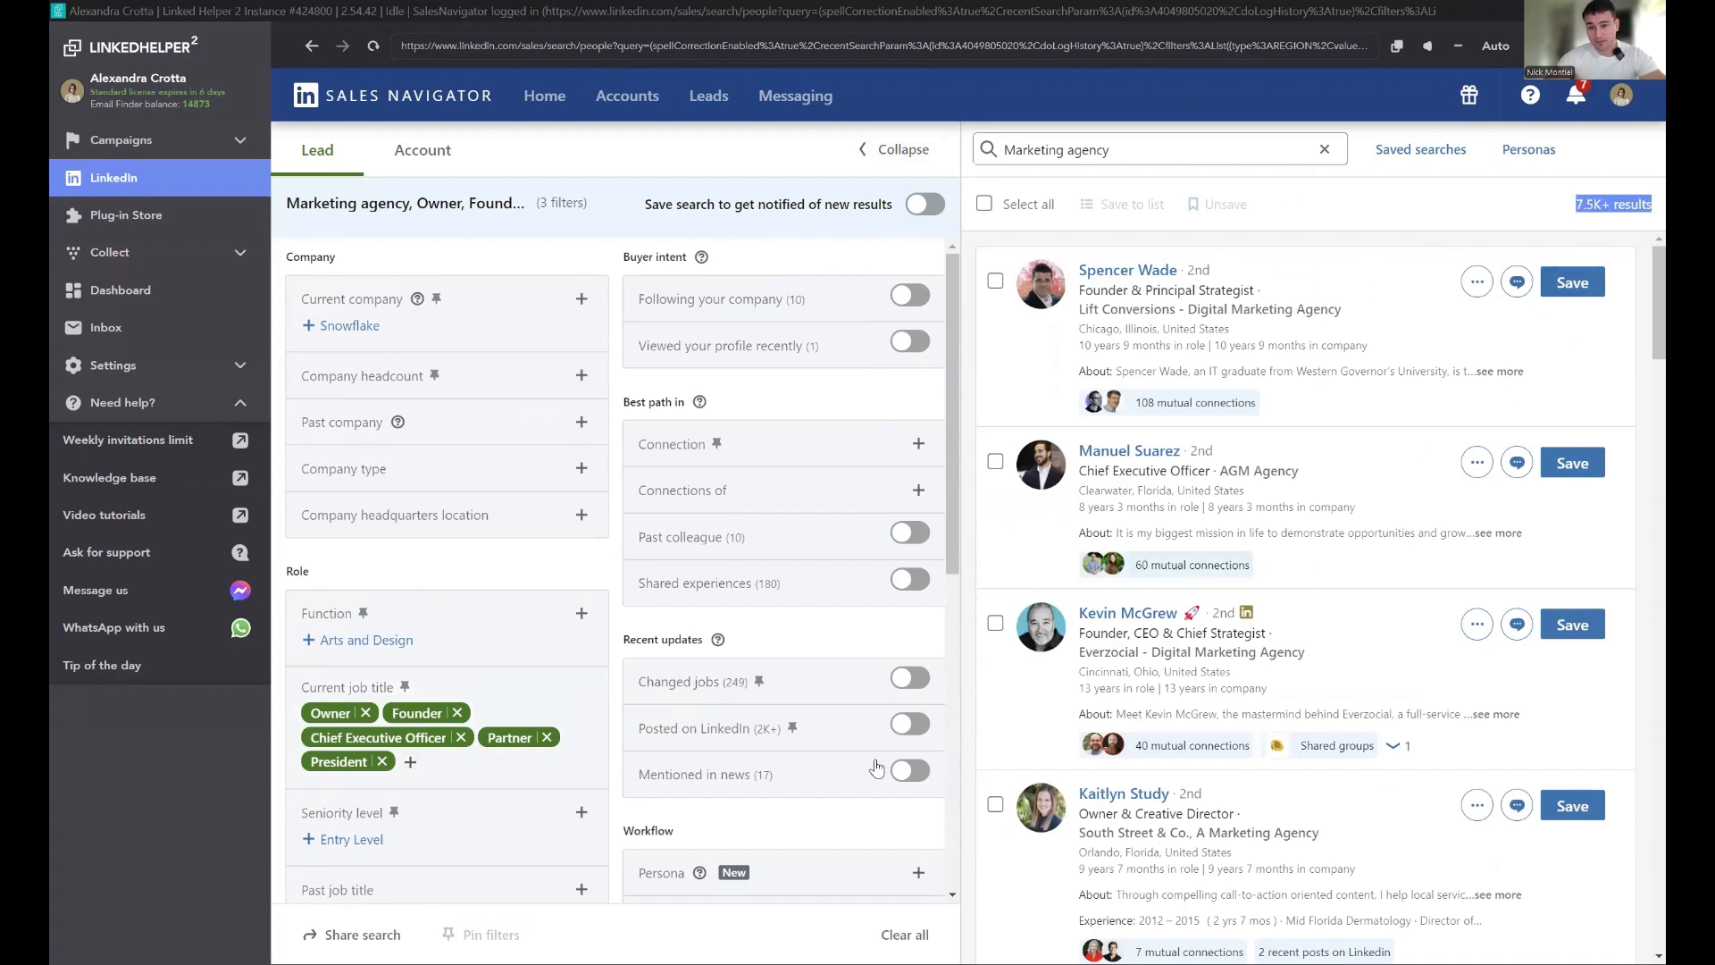
{"action": "left_click_drag", "start_coordinate": [1109, 163], "coordinate": [949, 126]}
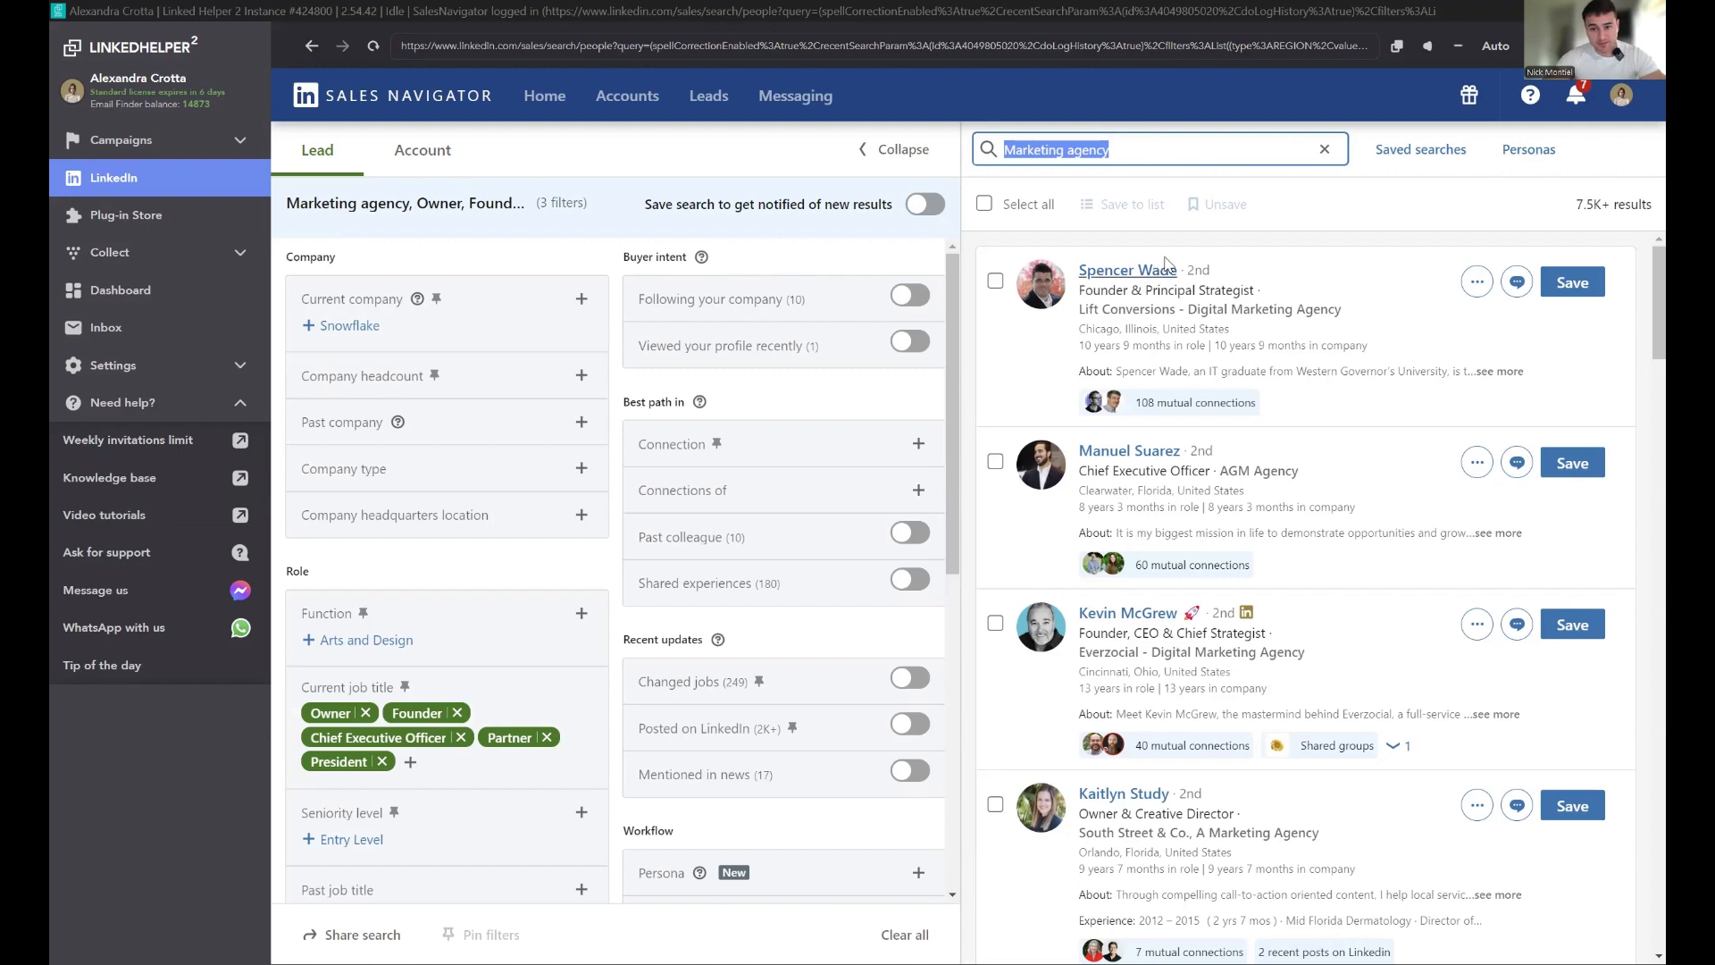
{"action": "scroll", "coordinate": [1170, 286], "scroll_direction": "down", "scroll_amount": 4}
{"action": "scroll", "coordinate": [1201, 330], "scroll_direction": "up", "scroll_amount": 4}
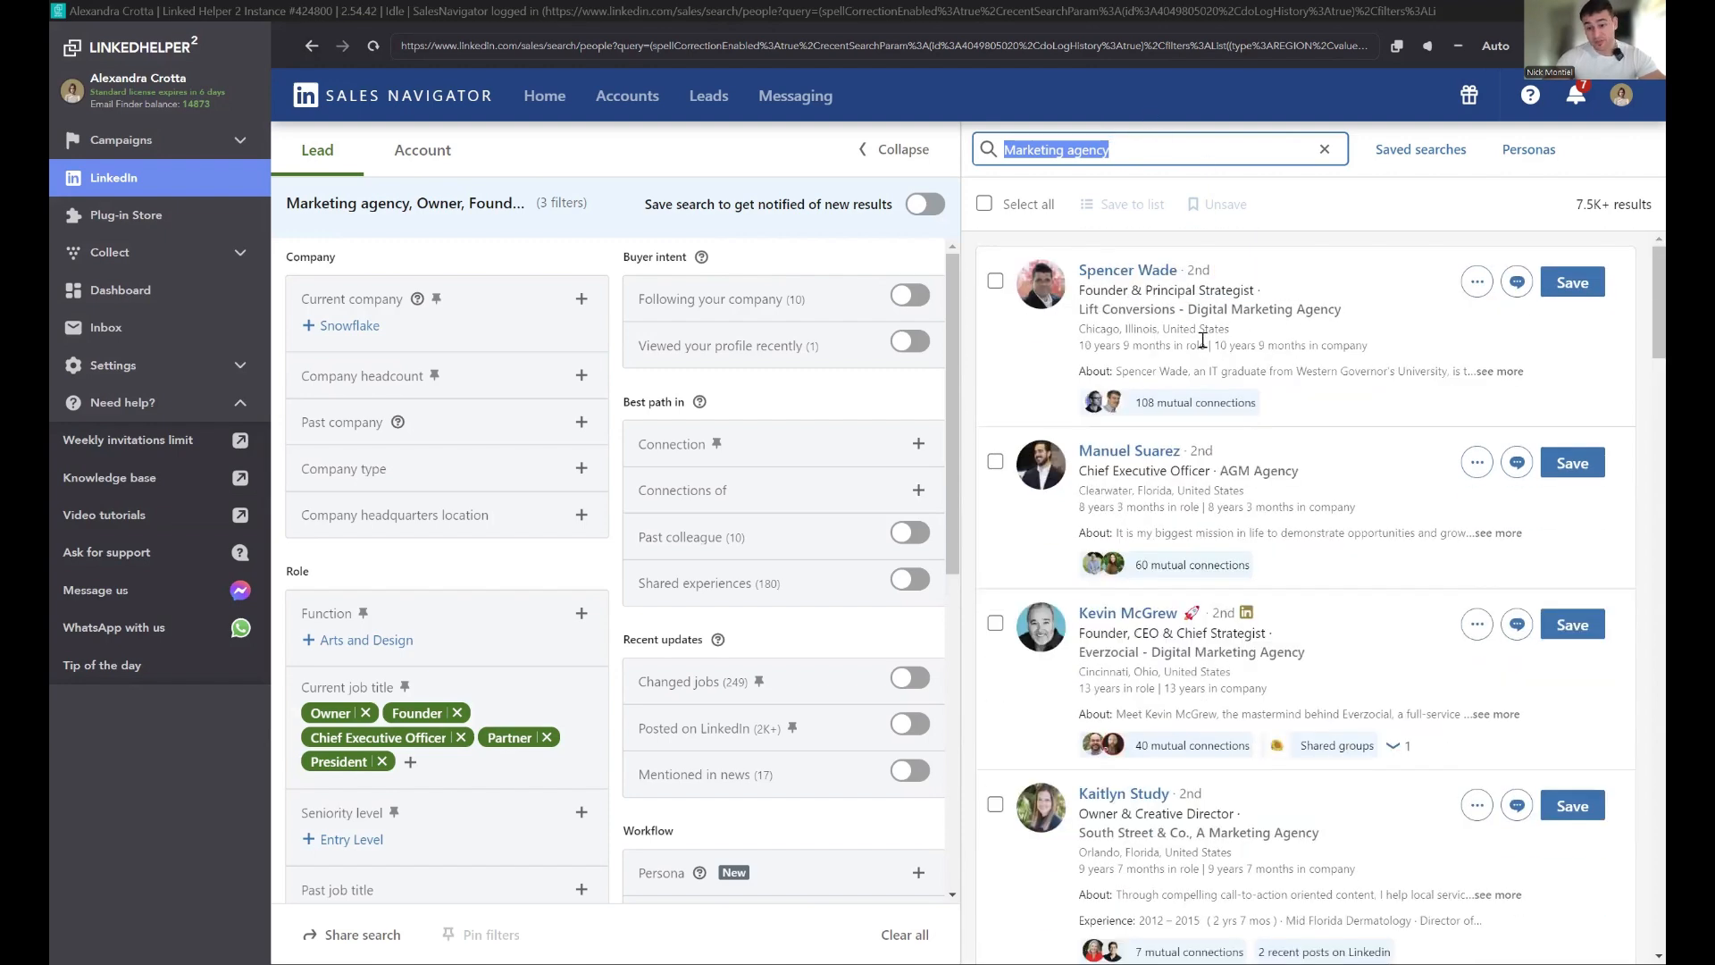
{"action": "scroll", "coordinate": [616, 643], "scroll_direction": "down", "scroll_amount": 3}
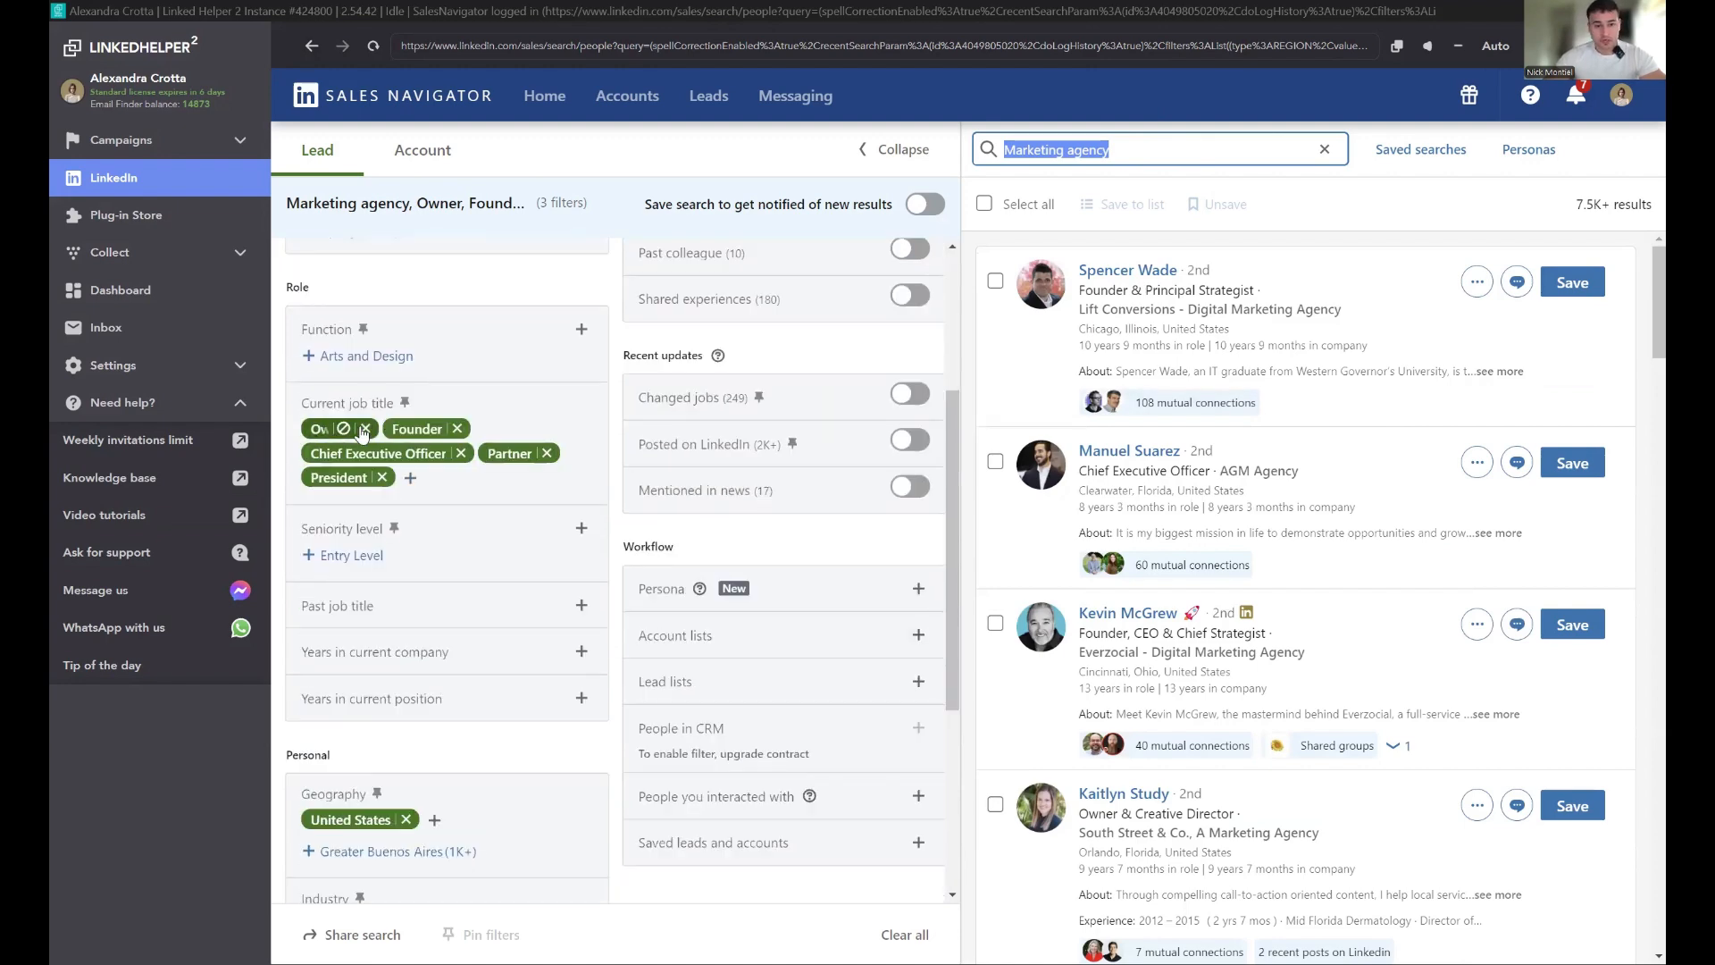
{"action": "scroll", "coordinate": [500, 589], "scroll_direction": "down", "scroll_amount": 4}
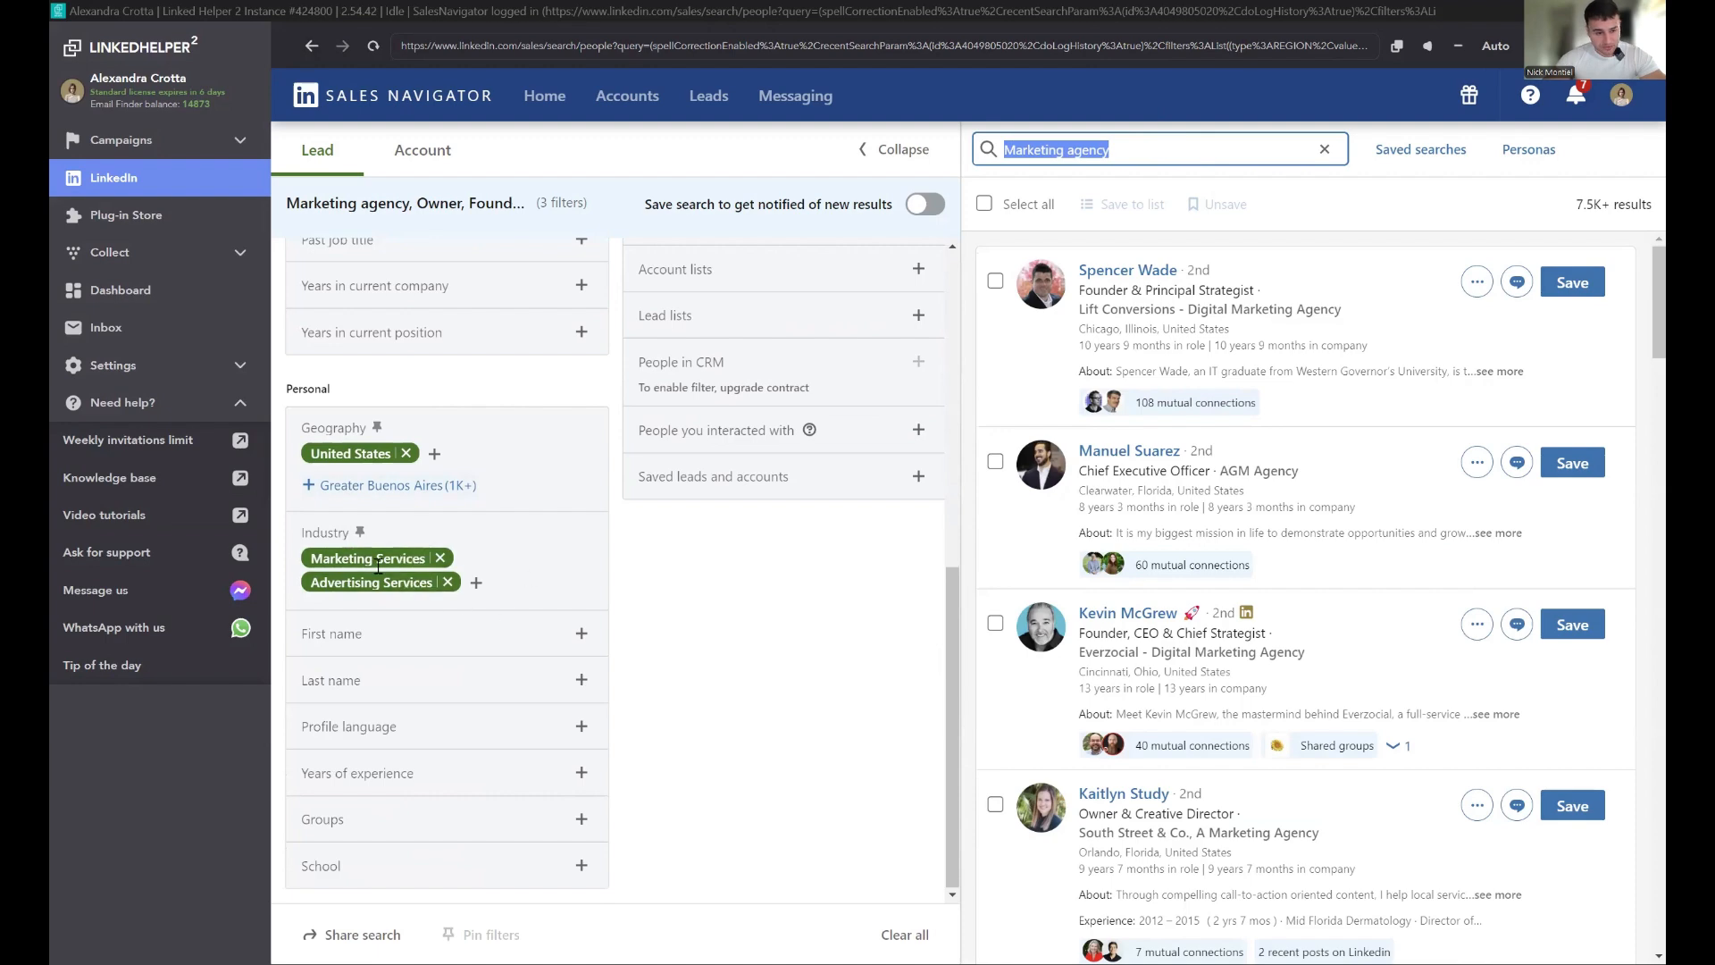
{"action": "scroll", "coordinate": [500, 571], "scroll_direction": "up", "scroll_amount": 7}
{"action": "scroll", "coordinate": [571, 616], "scroll_direction": "down", "scroll_amount": 2}
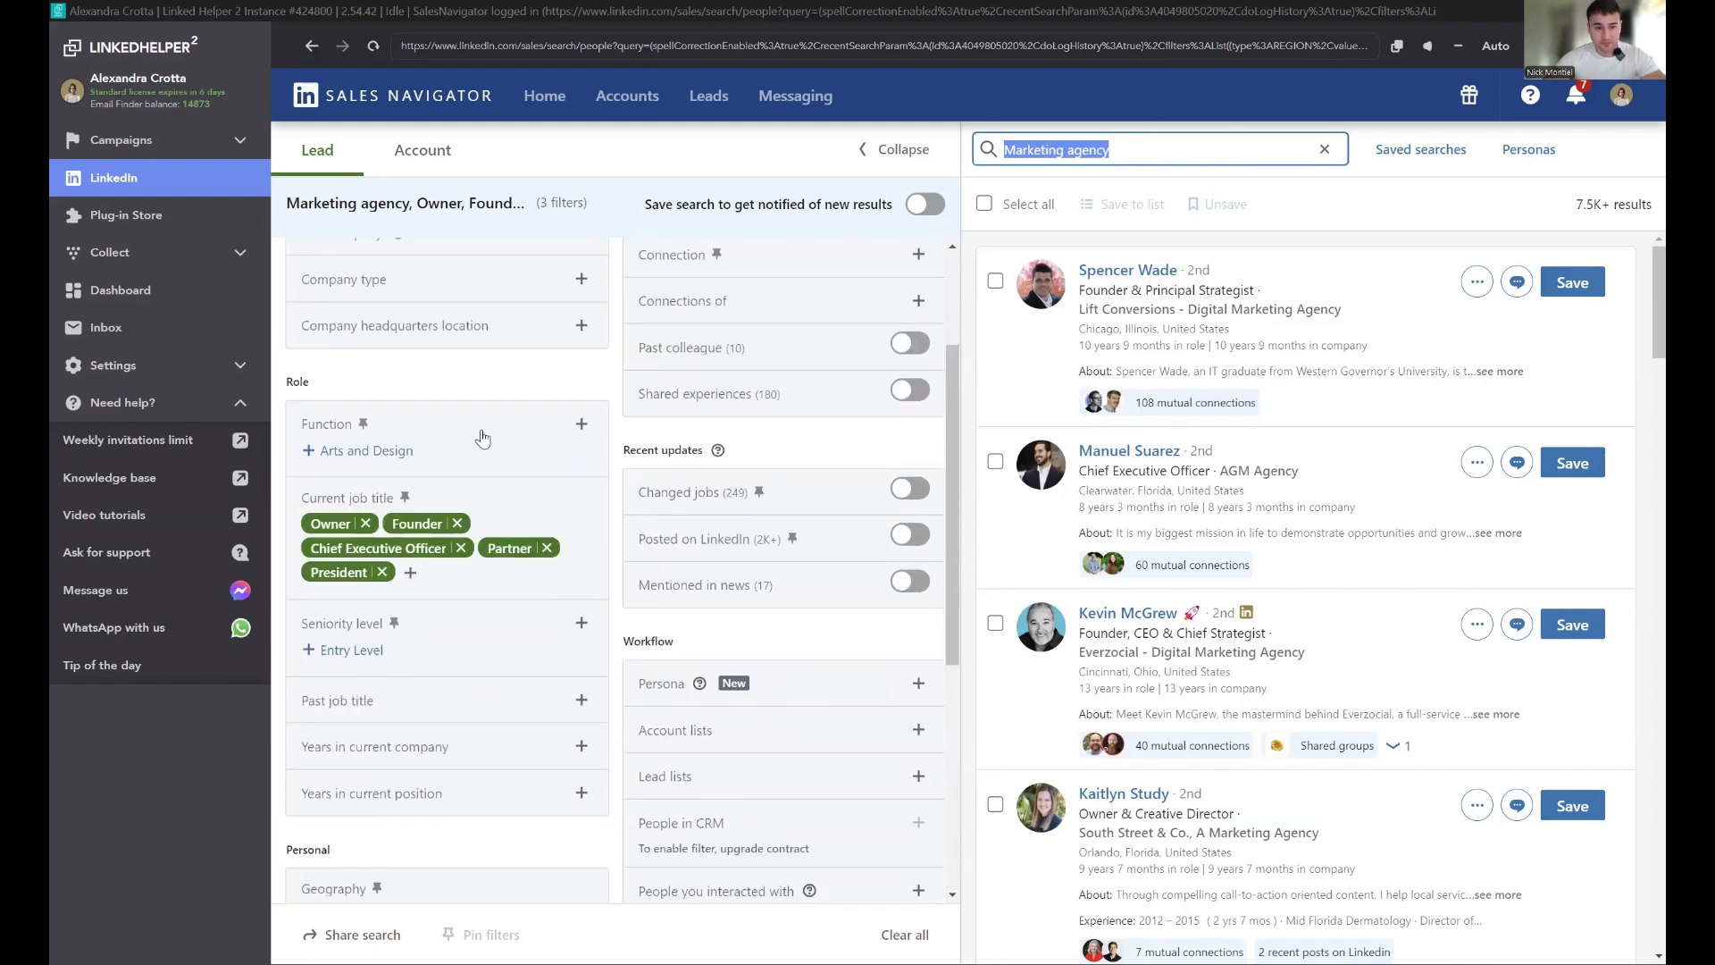
Step: Try adding Marketing as a Function filter, then remove it again
{"action": "left_click", "coordinate": [482, 427]}
{"action": "scroll", "coordinate": [466, 513], "scroll_direction": "down", "scroll_amount": 4}
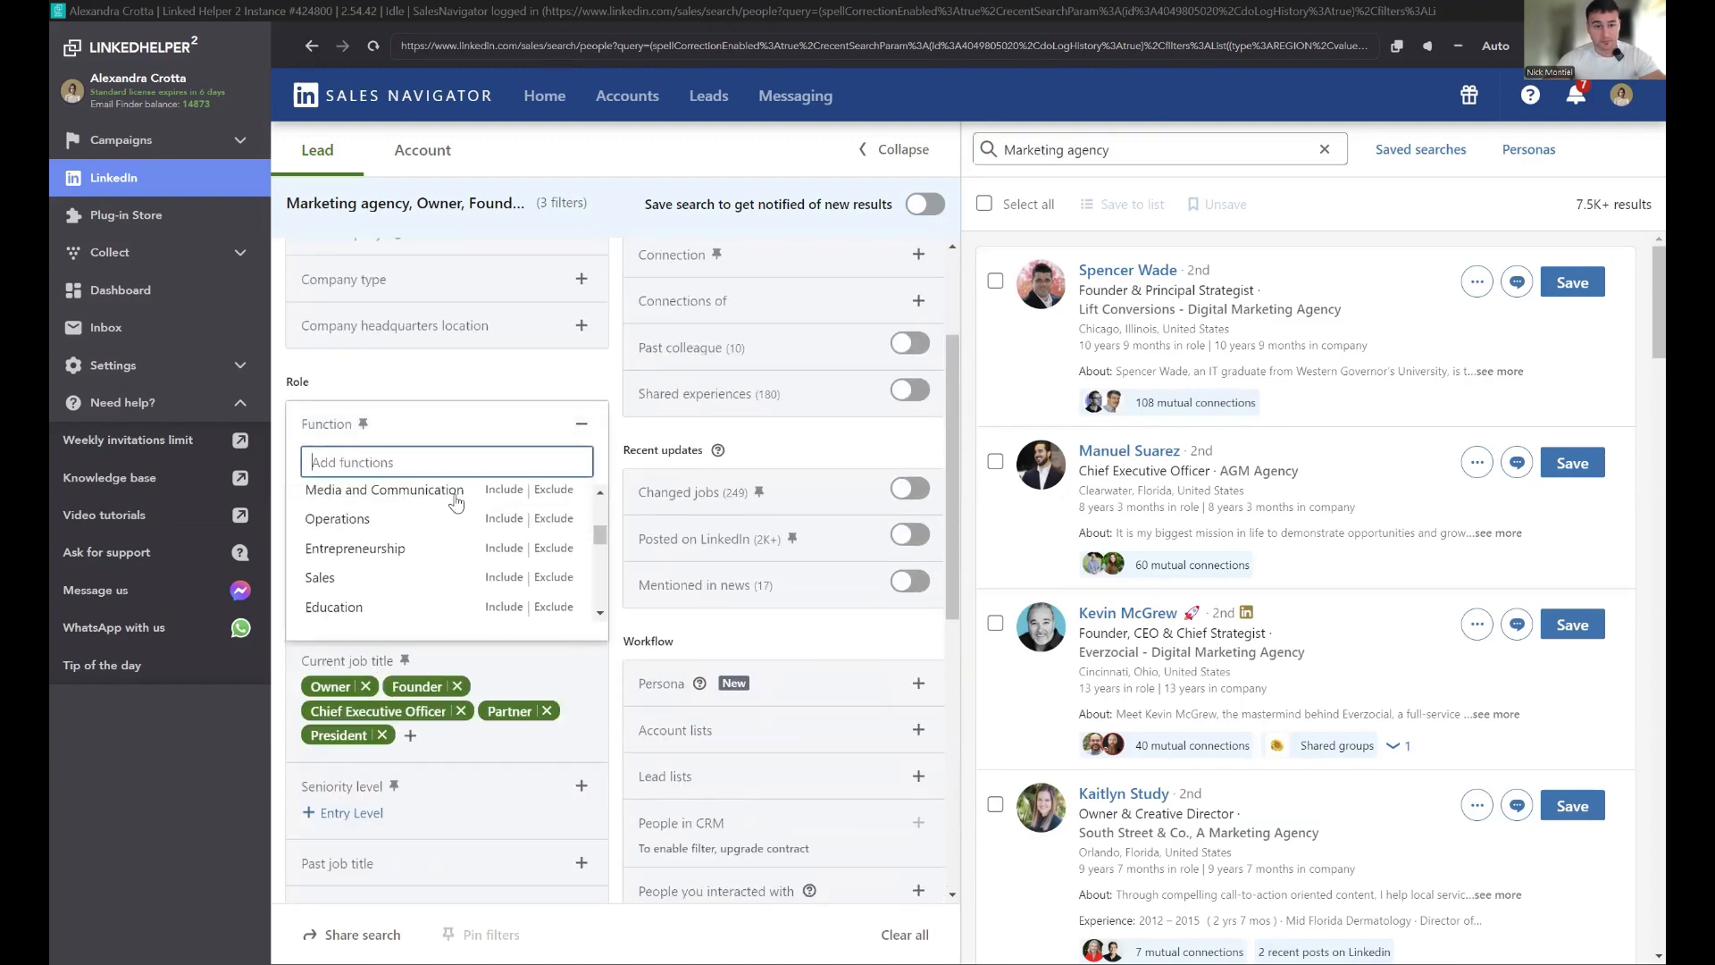
{"action": "scroll", "coordinate": [460, 572], "scroll_direction": "down", "scroll_amount": 6}
{"action": "scroll", "coordinate": [501, 581], "scroll_direction": "up", "scroll_amount": 2}
{"action": "scroll", "coordinate": [482, 571], "scroll_direction": "up", "scroll_amount": 4}
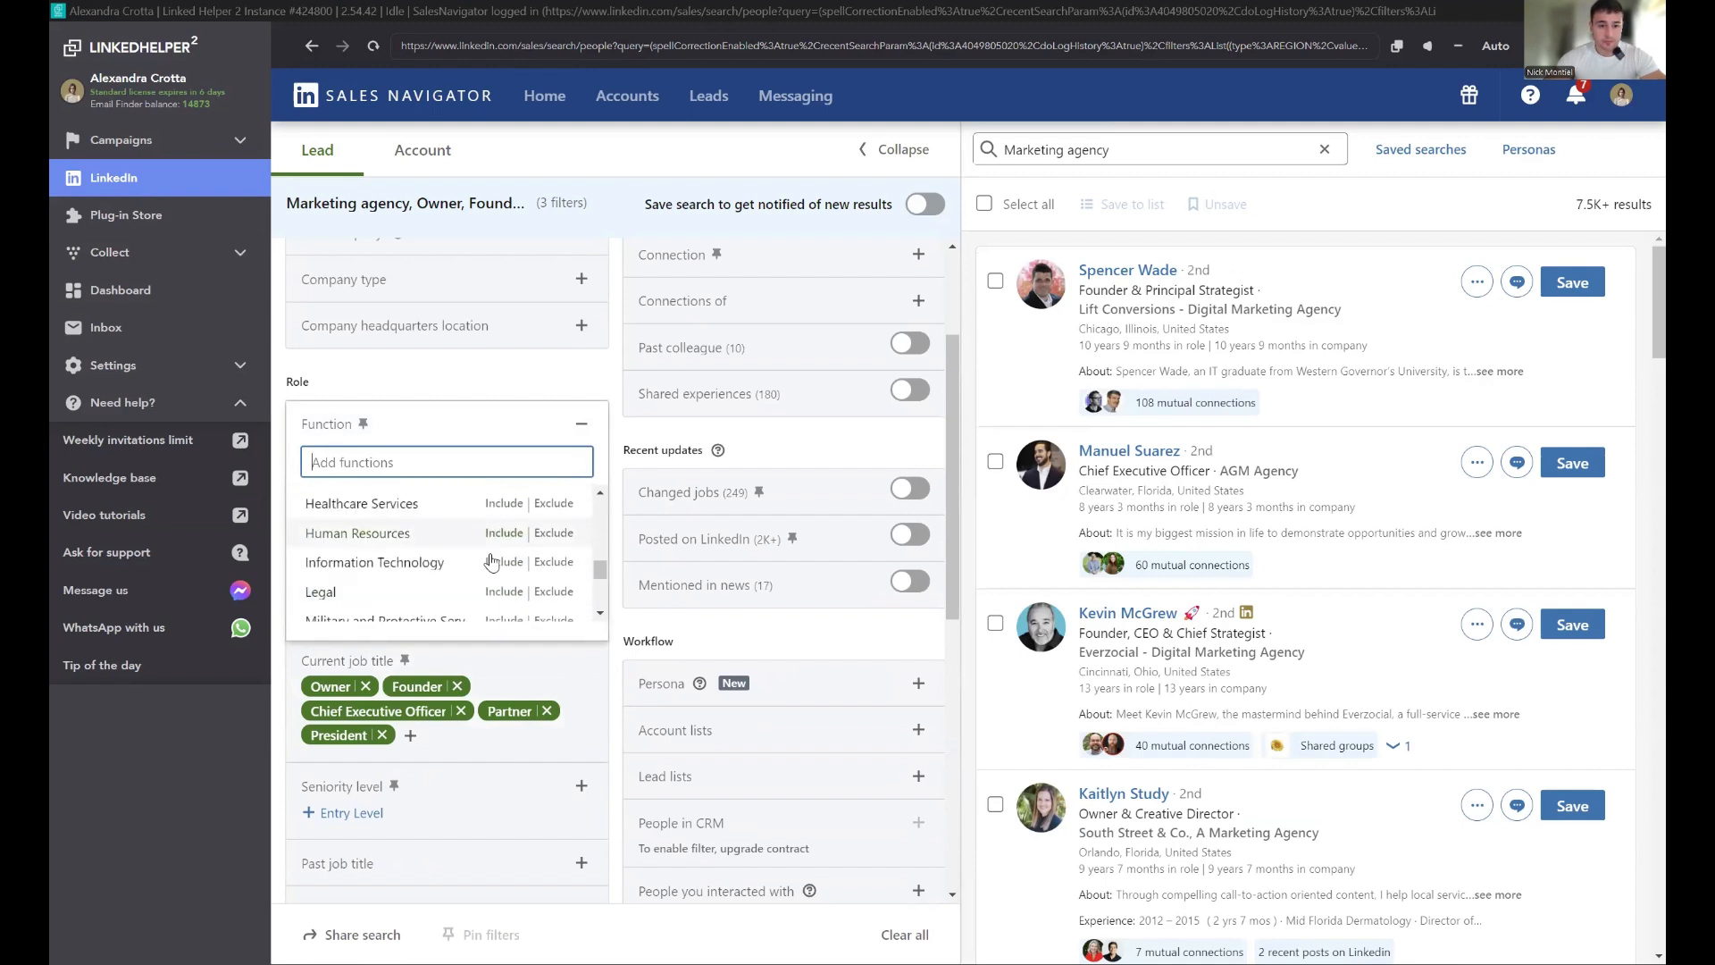
{"action": "scroll", "coordinate": [473, 527], "scroll_direction": "up", "scroll_amount": 5}
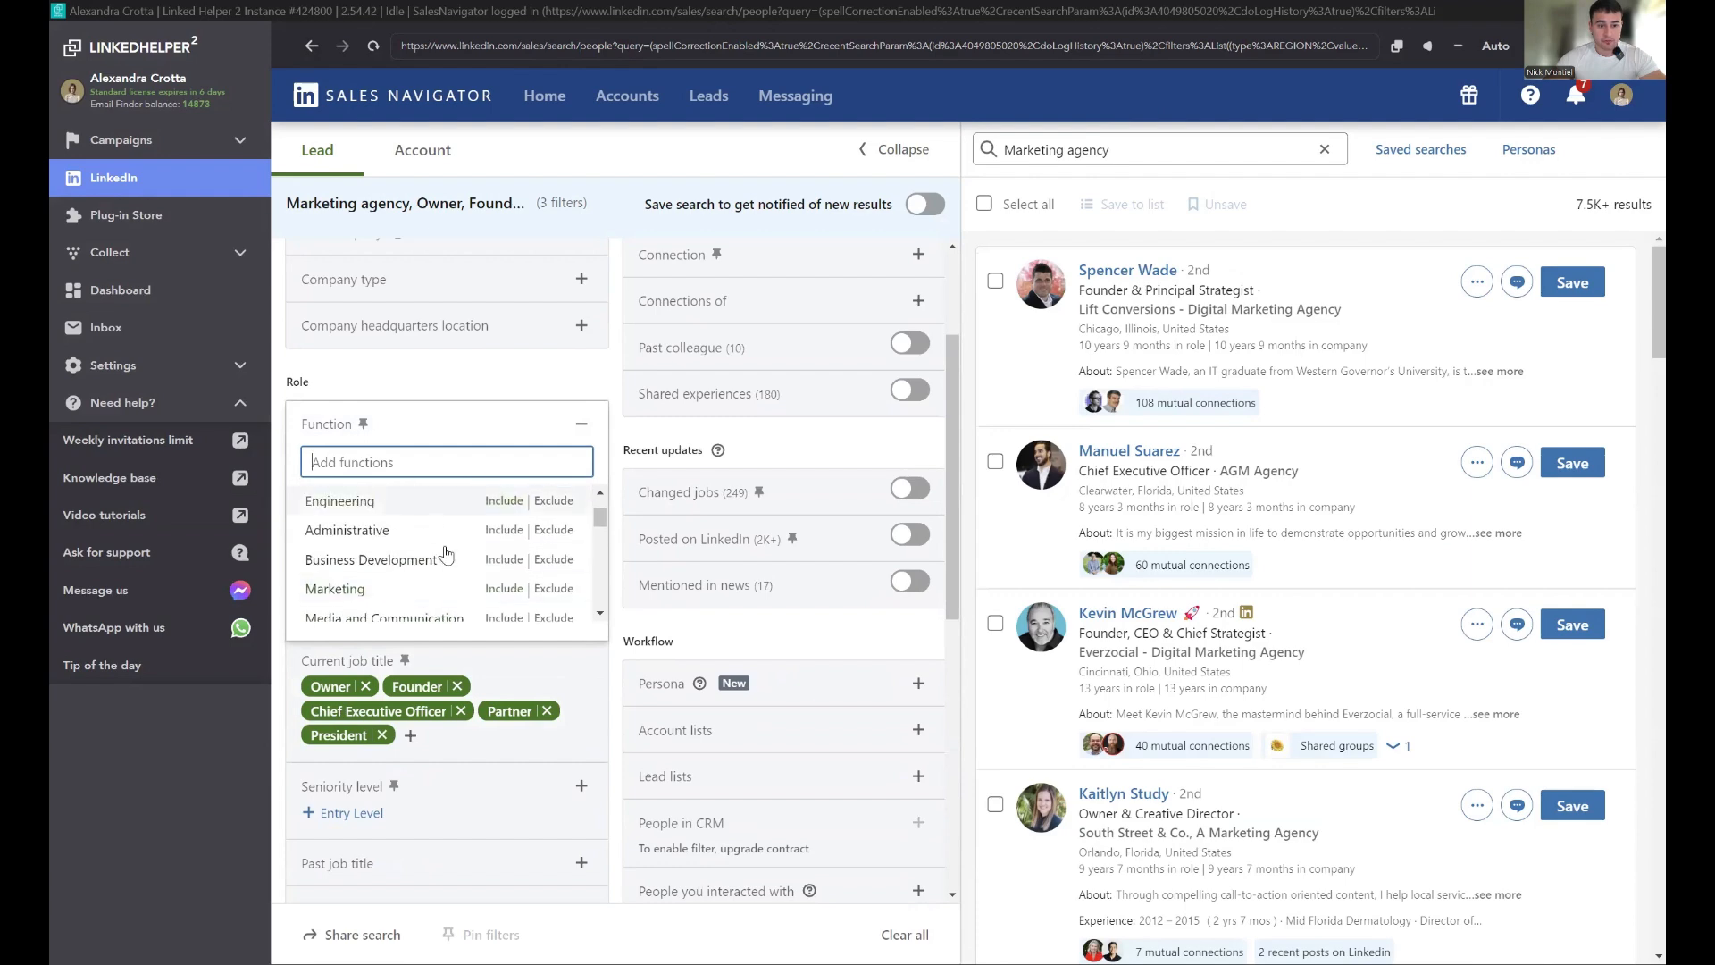
{"action": "left_click", "coordinate": [503, 493]}
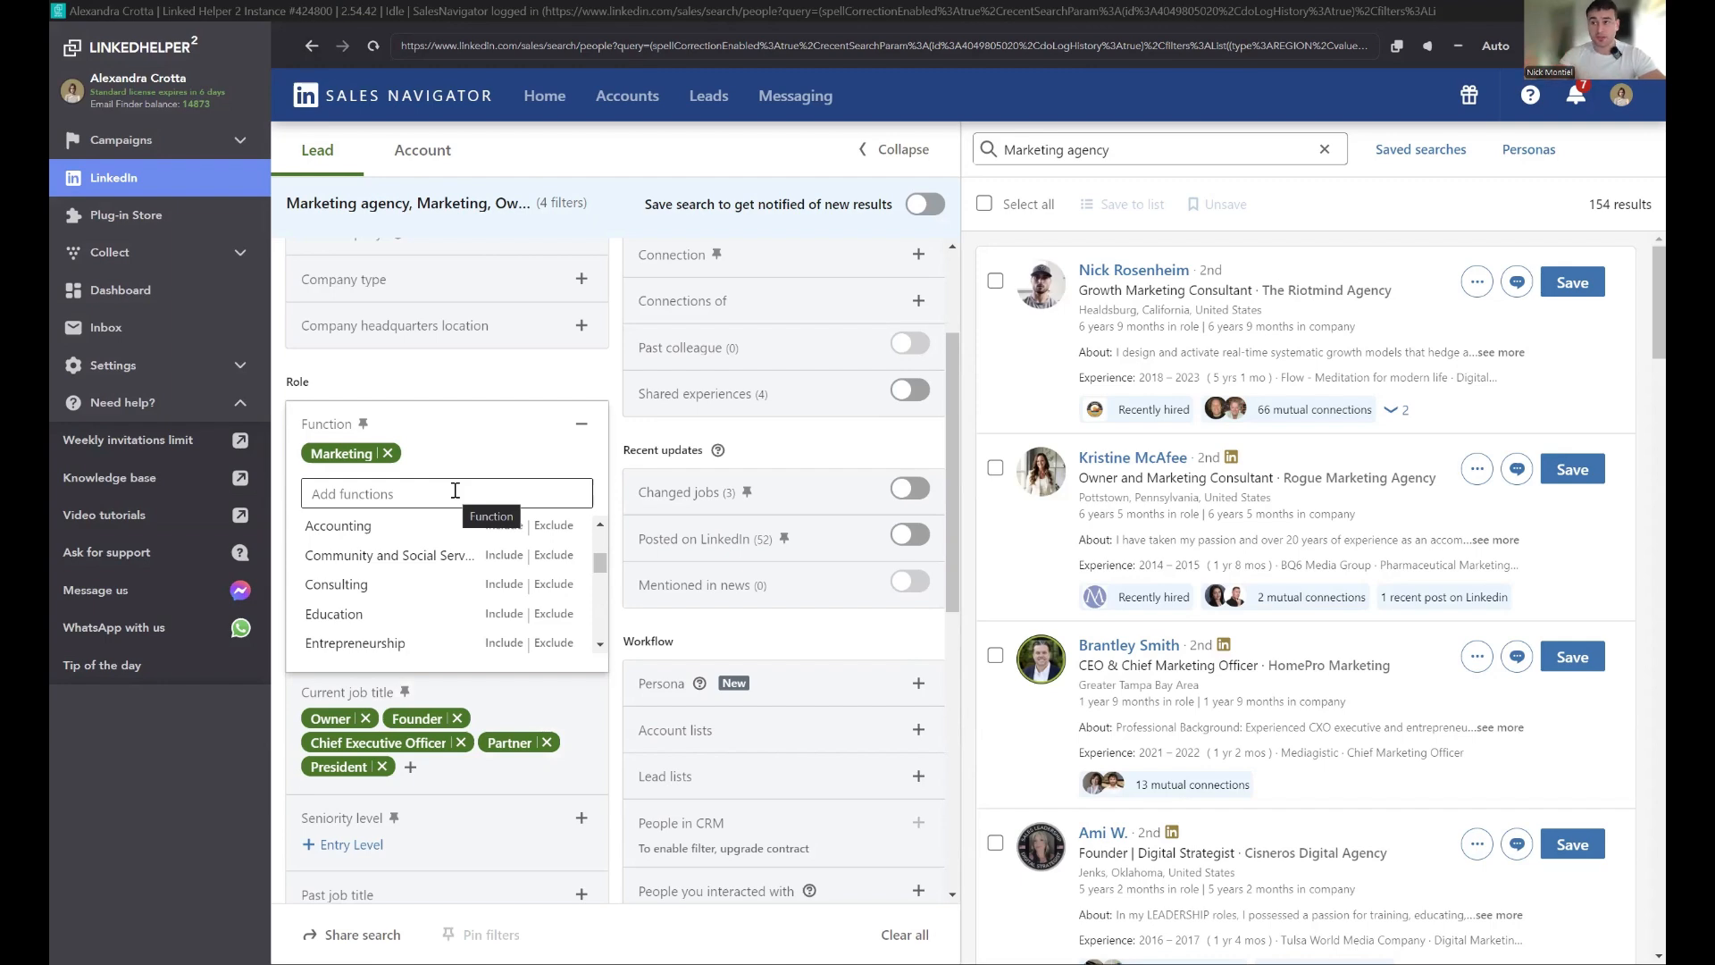
{"action": "left_click_drag", "start_coordinate": [1595, 200], "coordinate": [1631, 208]}
{"action": "left_click", "coordinate": [583, 422]}
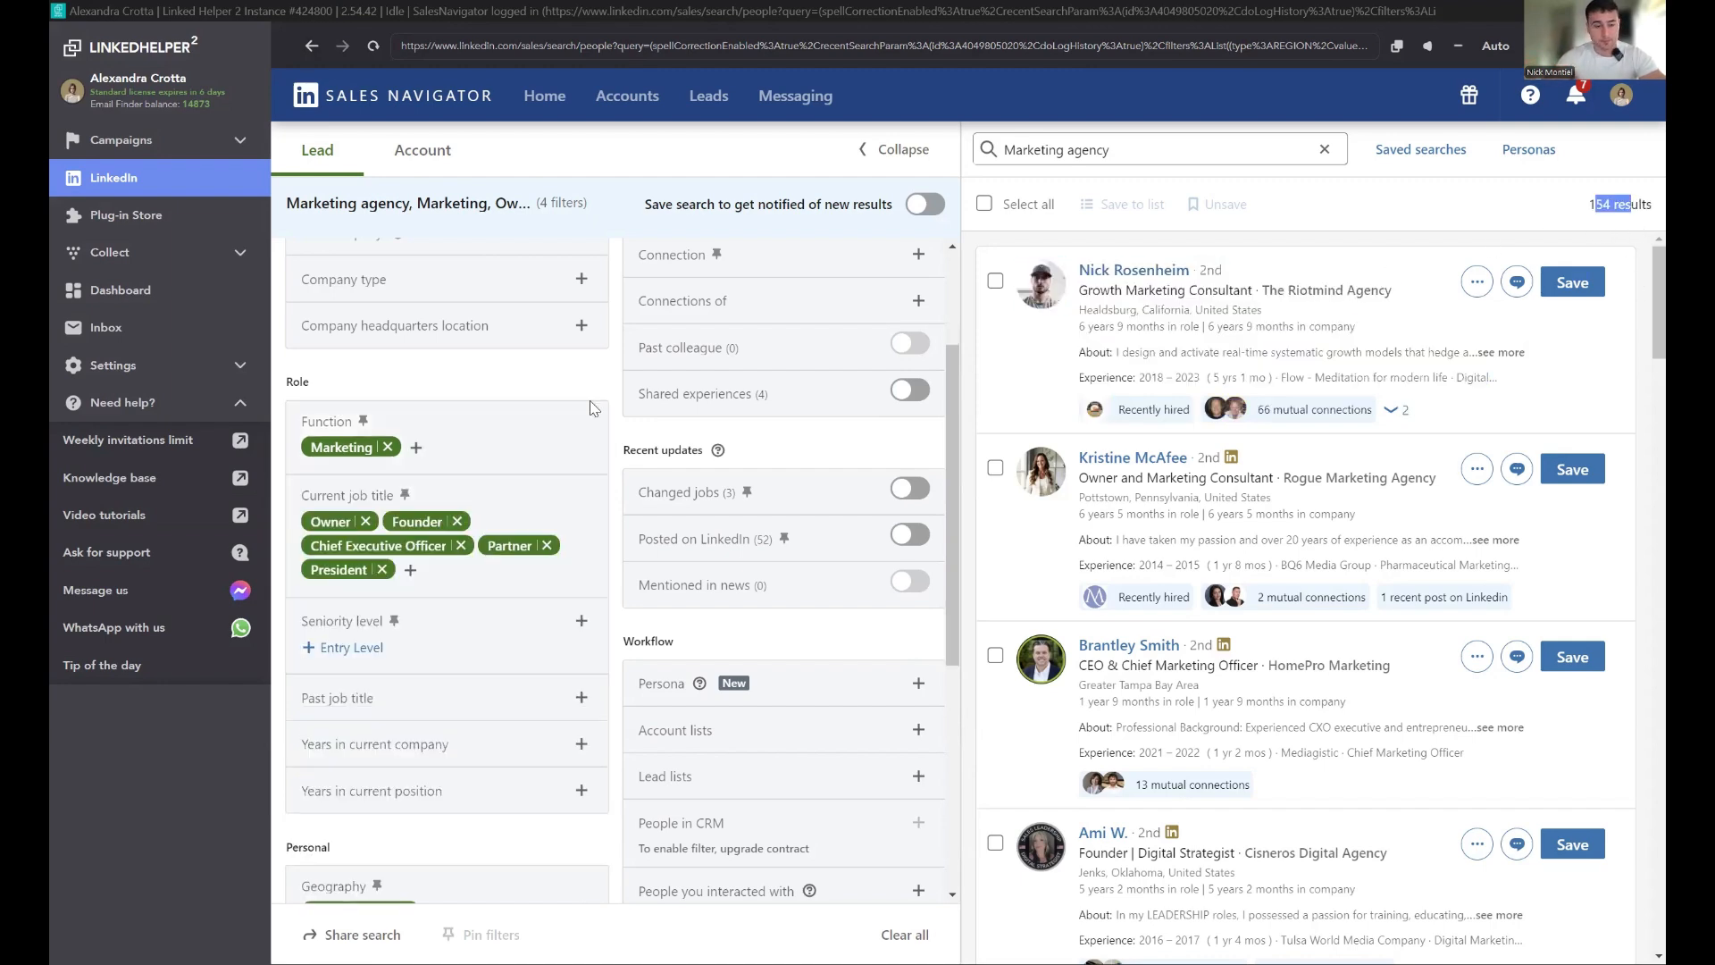
{"action": "left_click", "coordinate": [388, 448]}
Step: Try filtering Years in current company to 6 to 10 years, then remove that filter
{"action": "scroll", "coordinate": [454, 458], "scroll_direction": "down", "scroll_amount": 3}
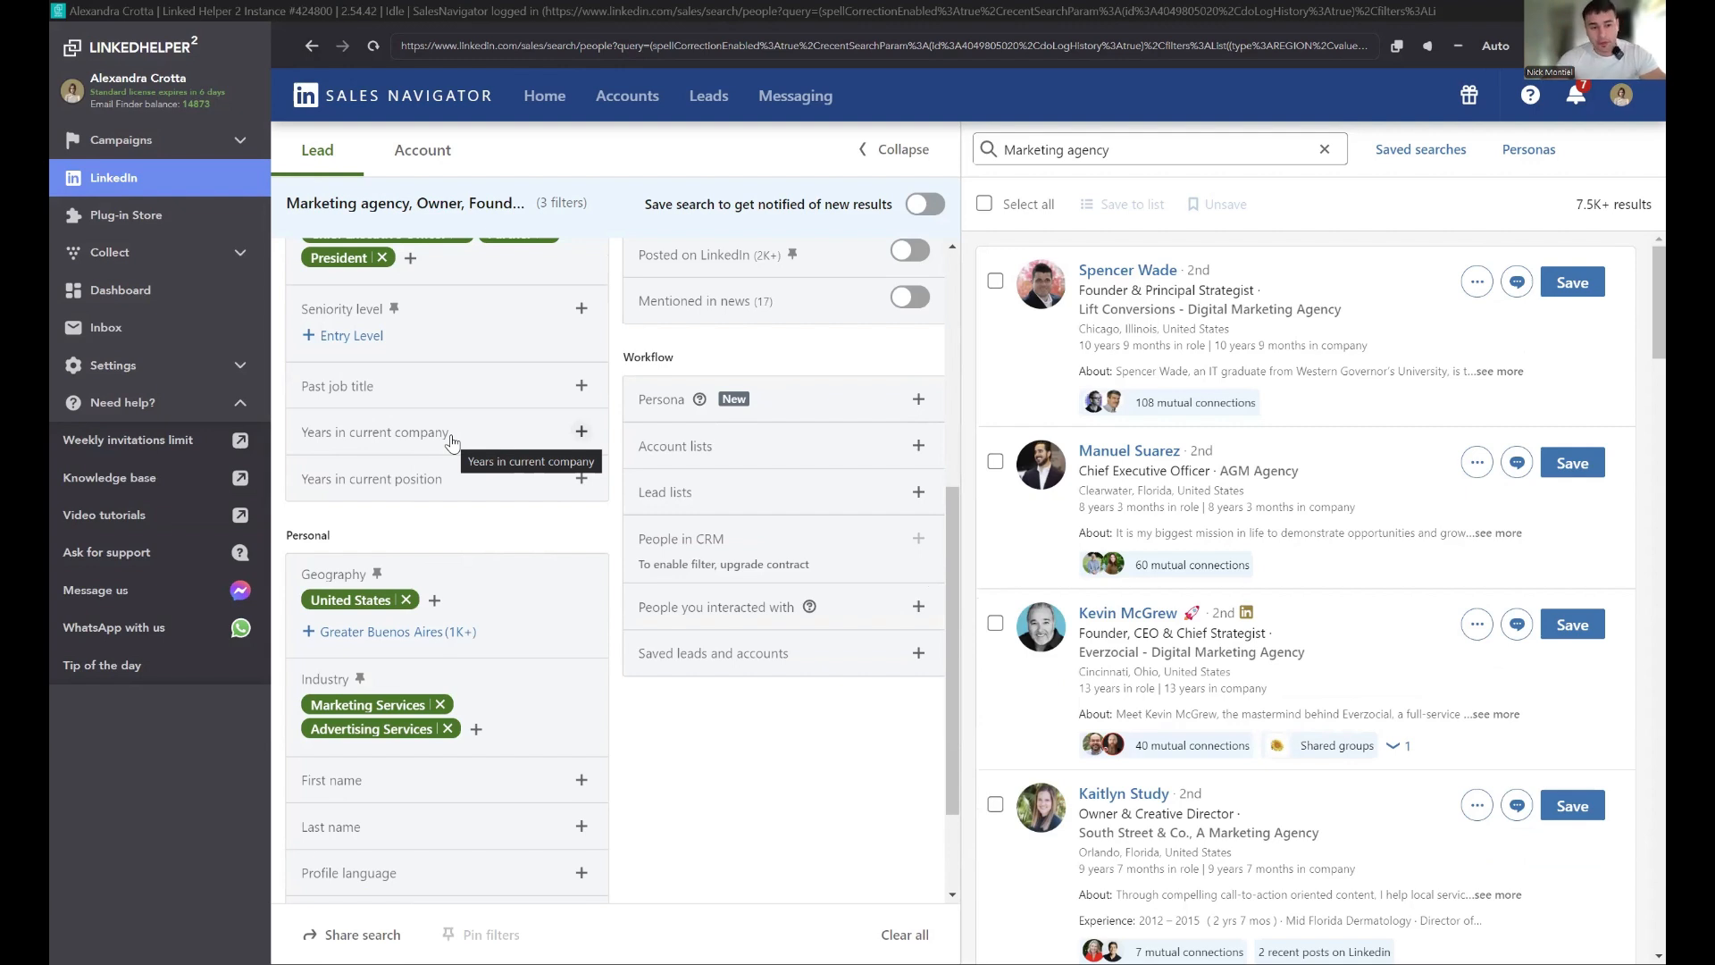
{"action": "left_click", "coordinate": [452, 441]}
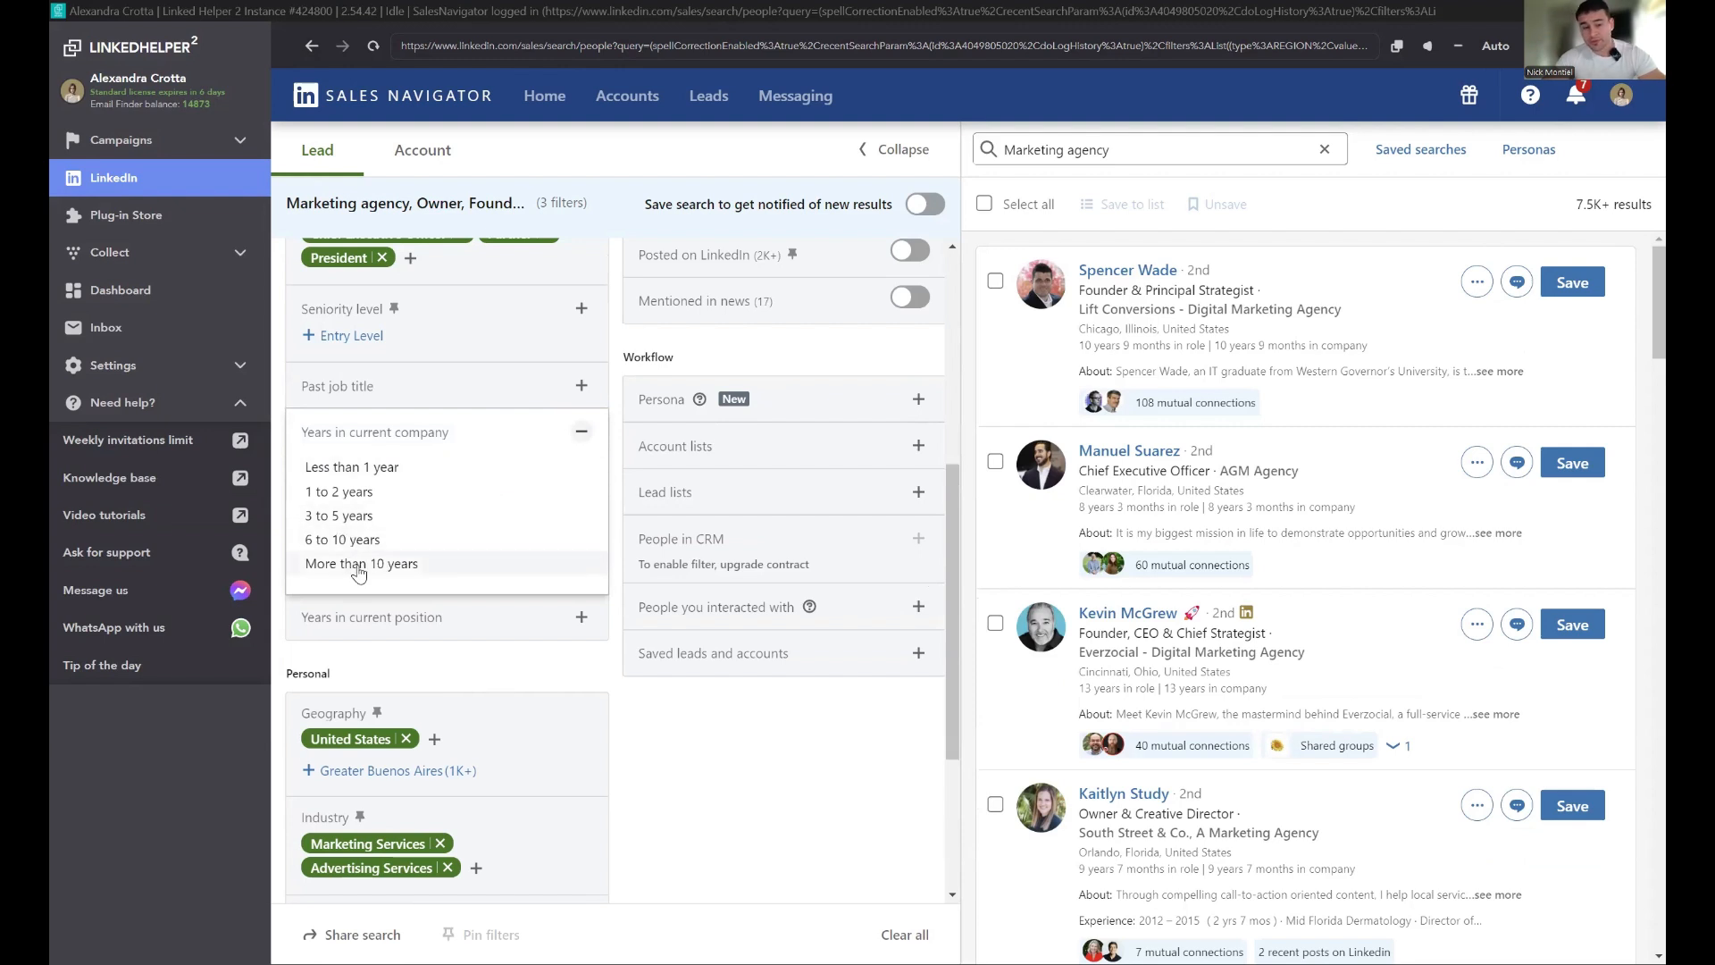
{"action": "left_click", "coordinate": [353, 539]}
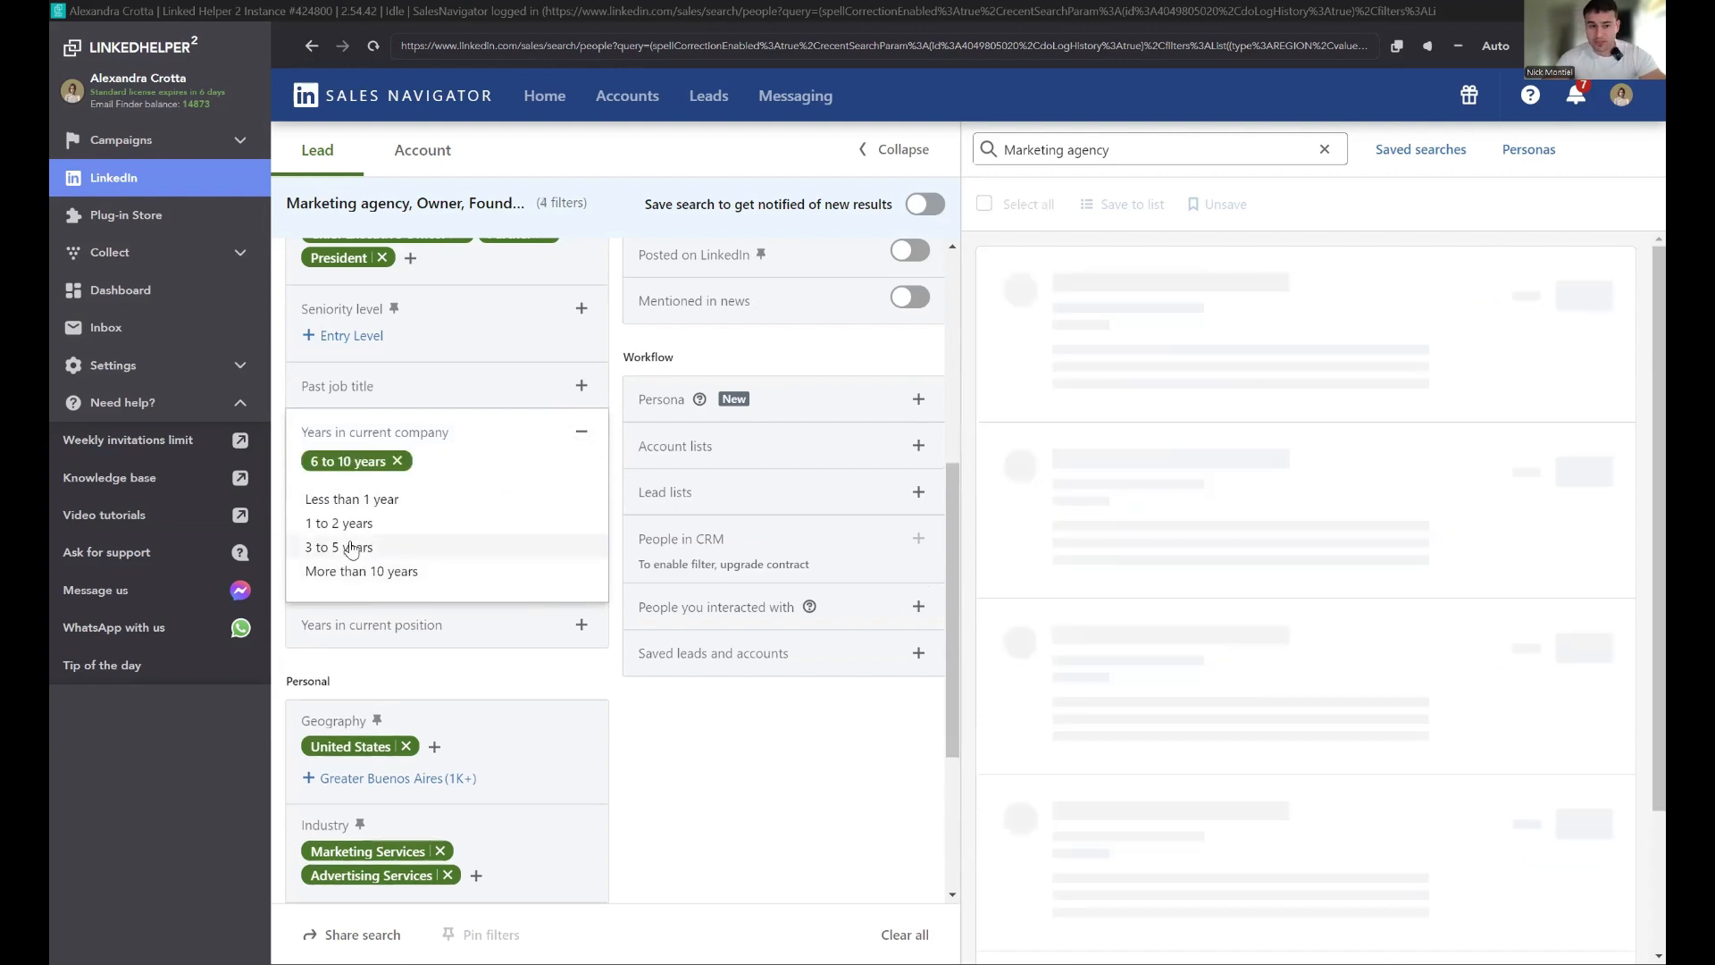
{"action": "left_click", "coordinate": [576, 435]}
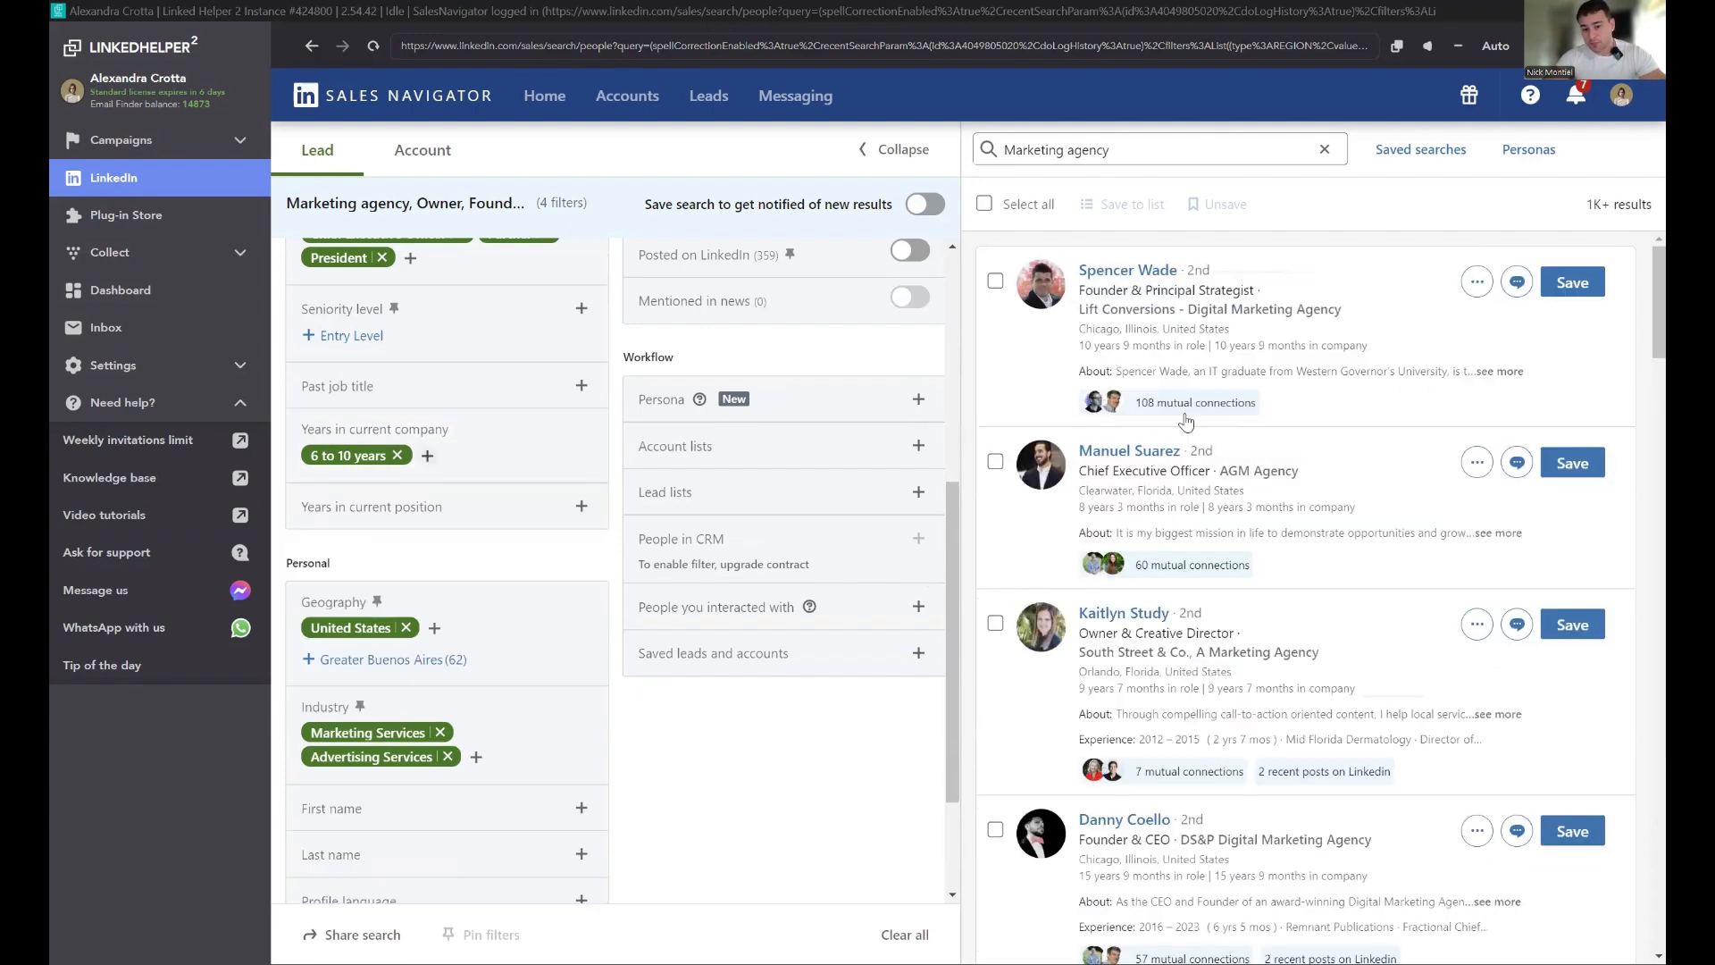
{"action": "scroll", "coordinate": [1175, 397], "scroll_direction": "down", "scroll_amount": 4}
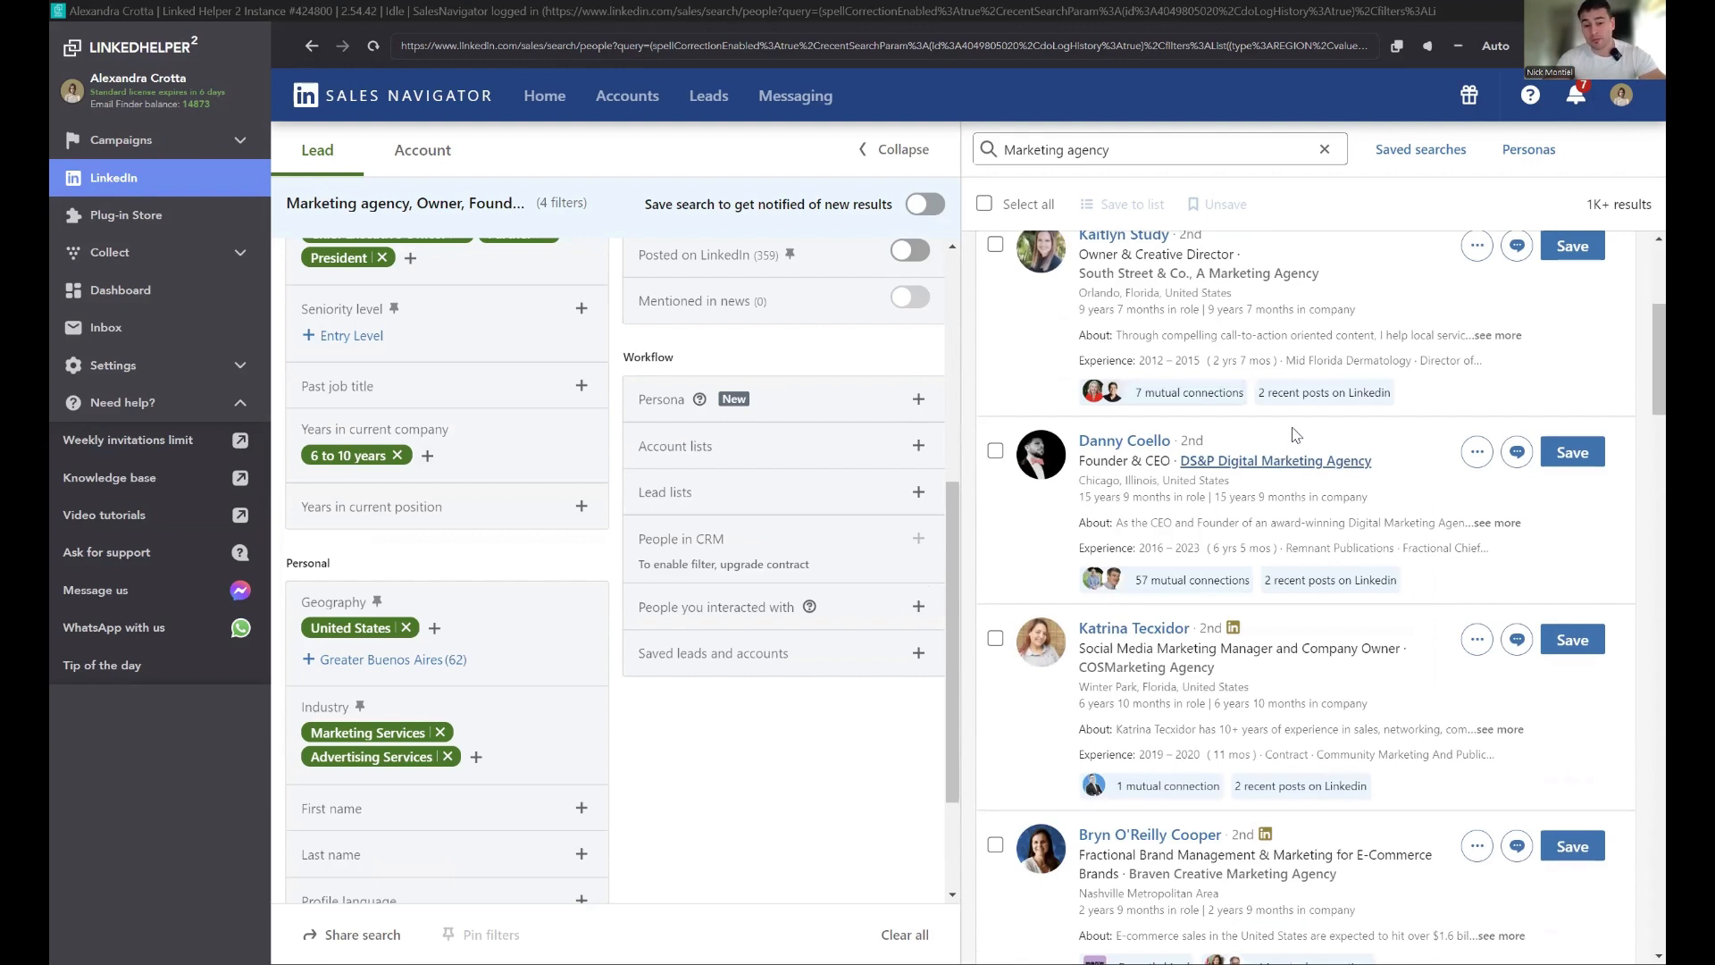
{"action": "left_click", "coordinate": [398, 456]}
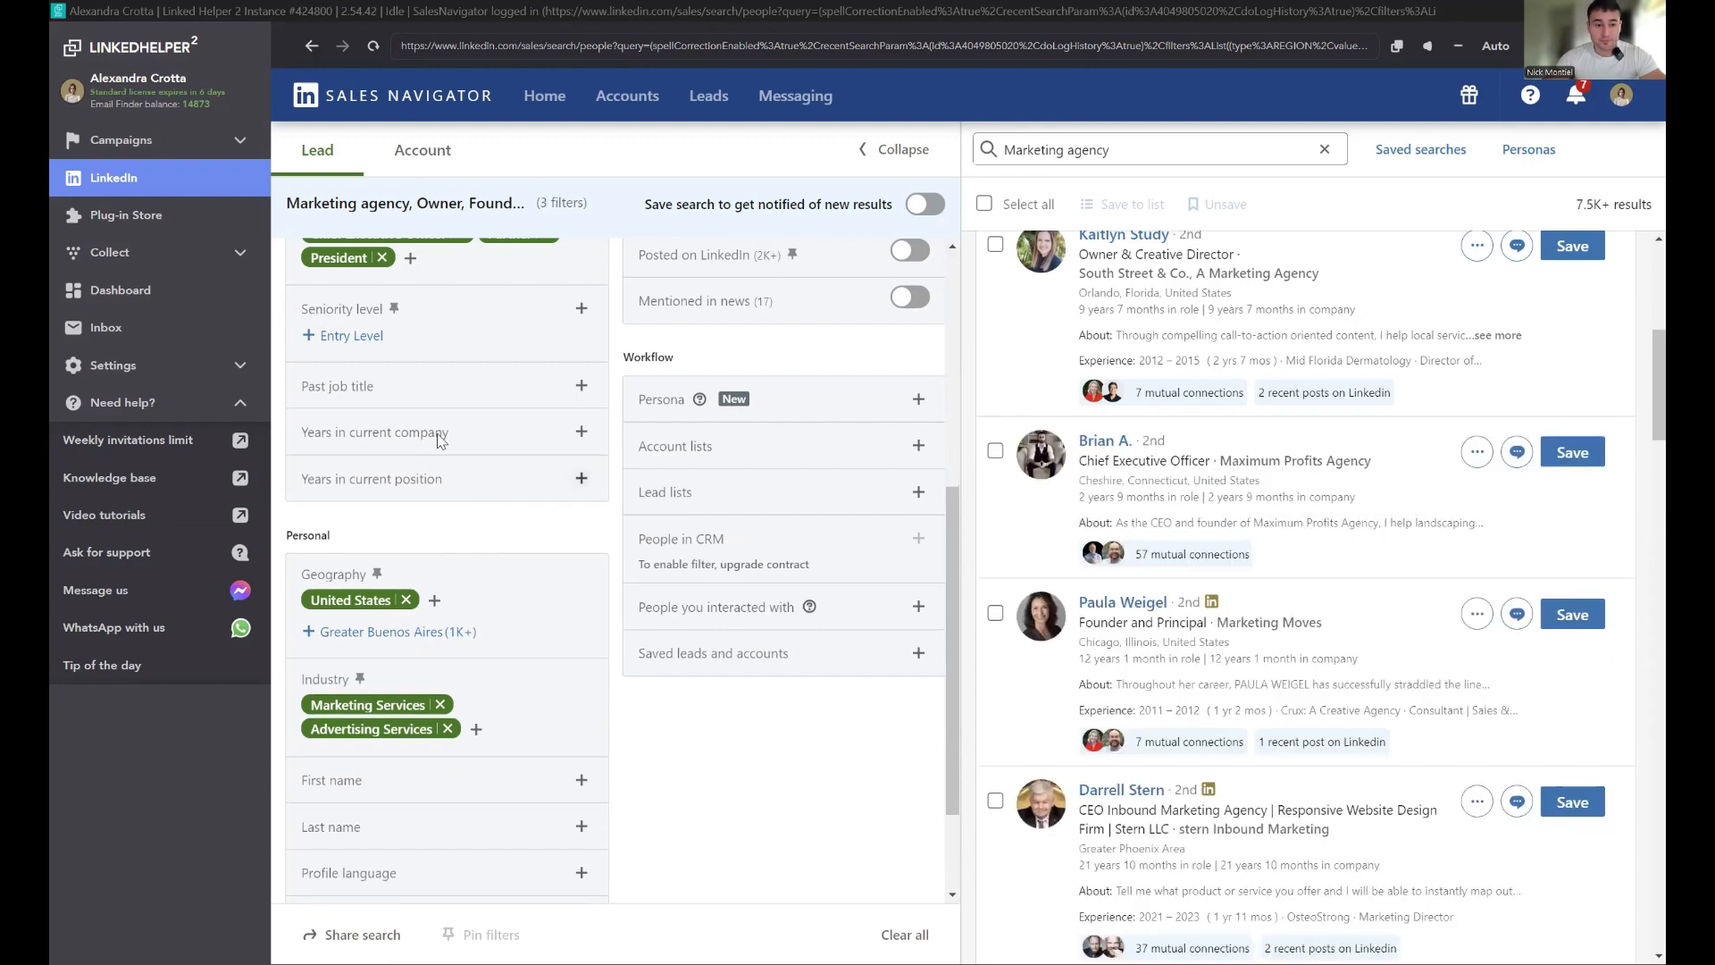
Step: Set the Years in current company filter to More than 10 years
{"action": "left_click", "coordinate": [424, 432]}
{"action": "left_click", "coordinate": [379, 564]}
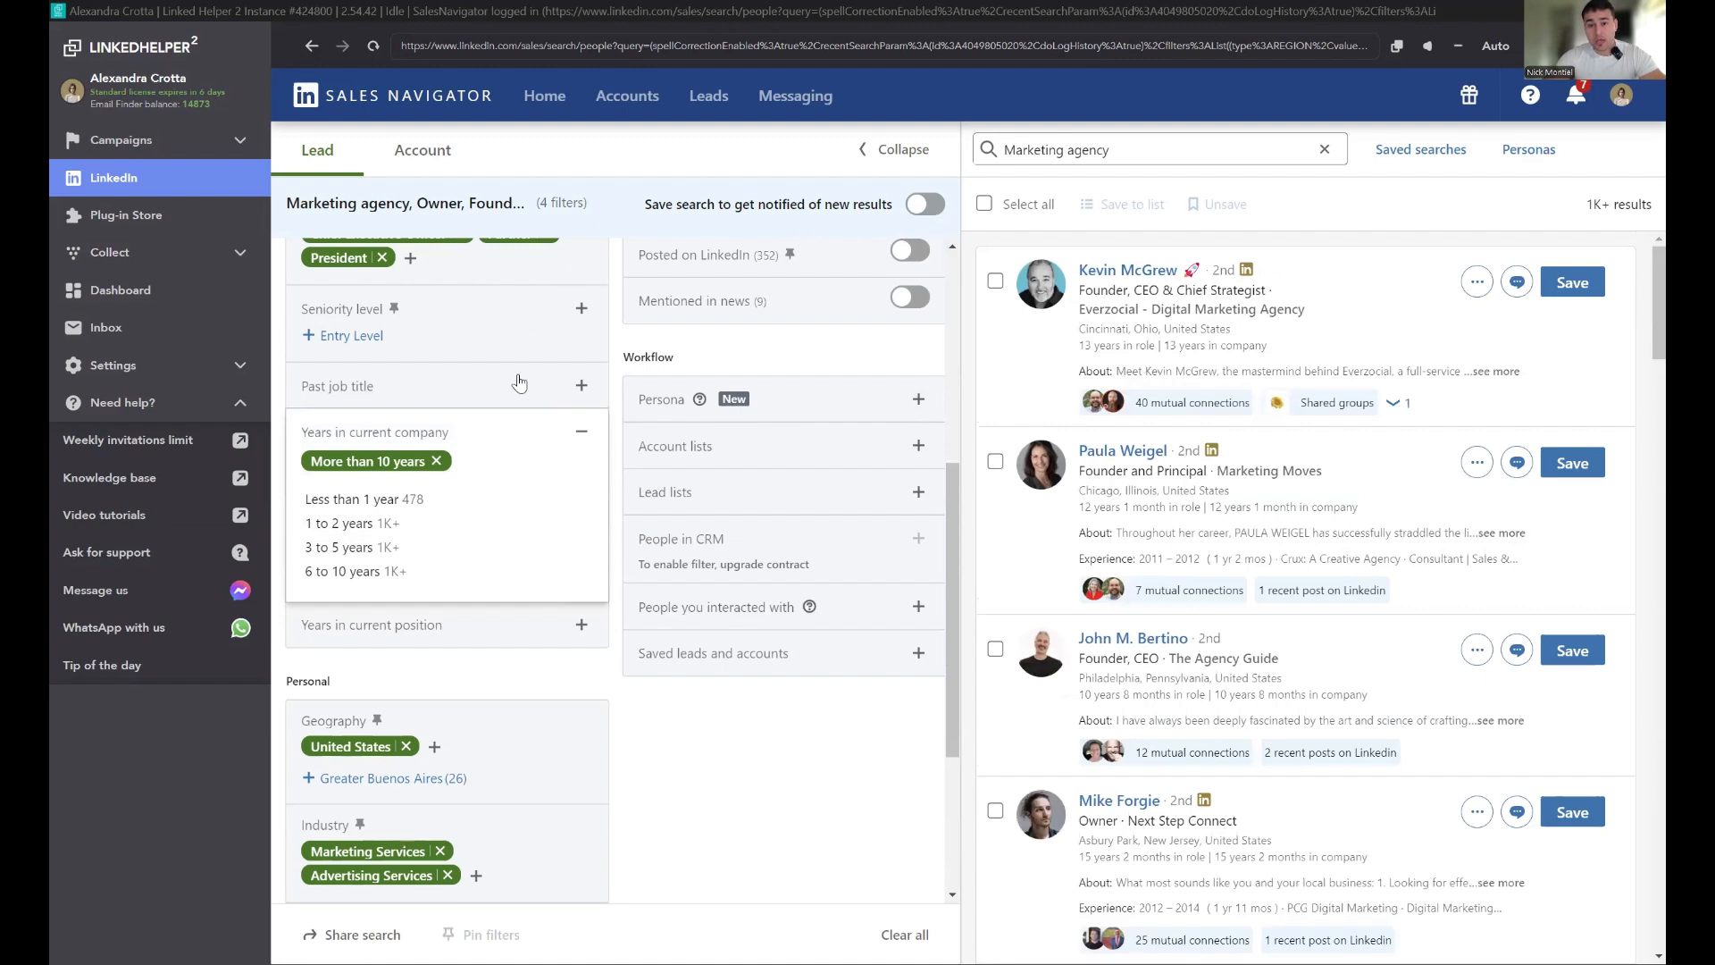
Step: Try replacing the Years in current company filter with Less than 1 year
{"action": "right_click", "coordinate": [452, 460]}
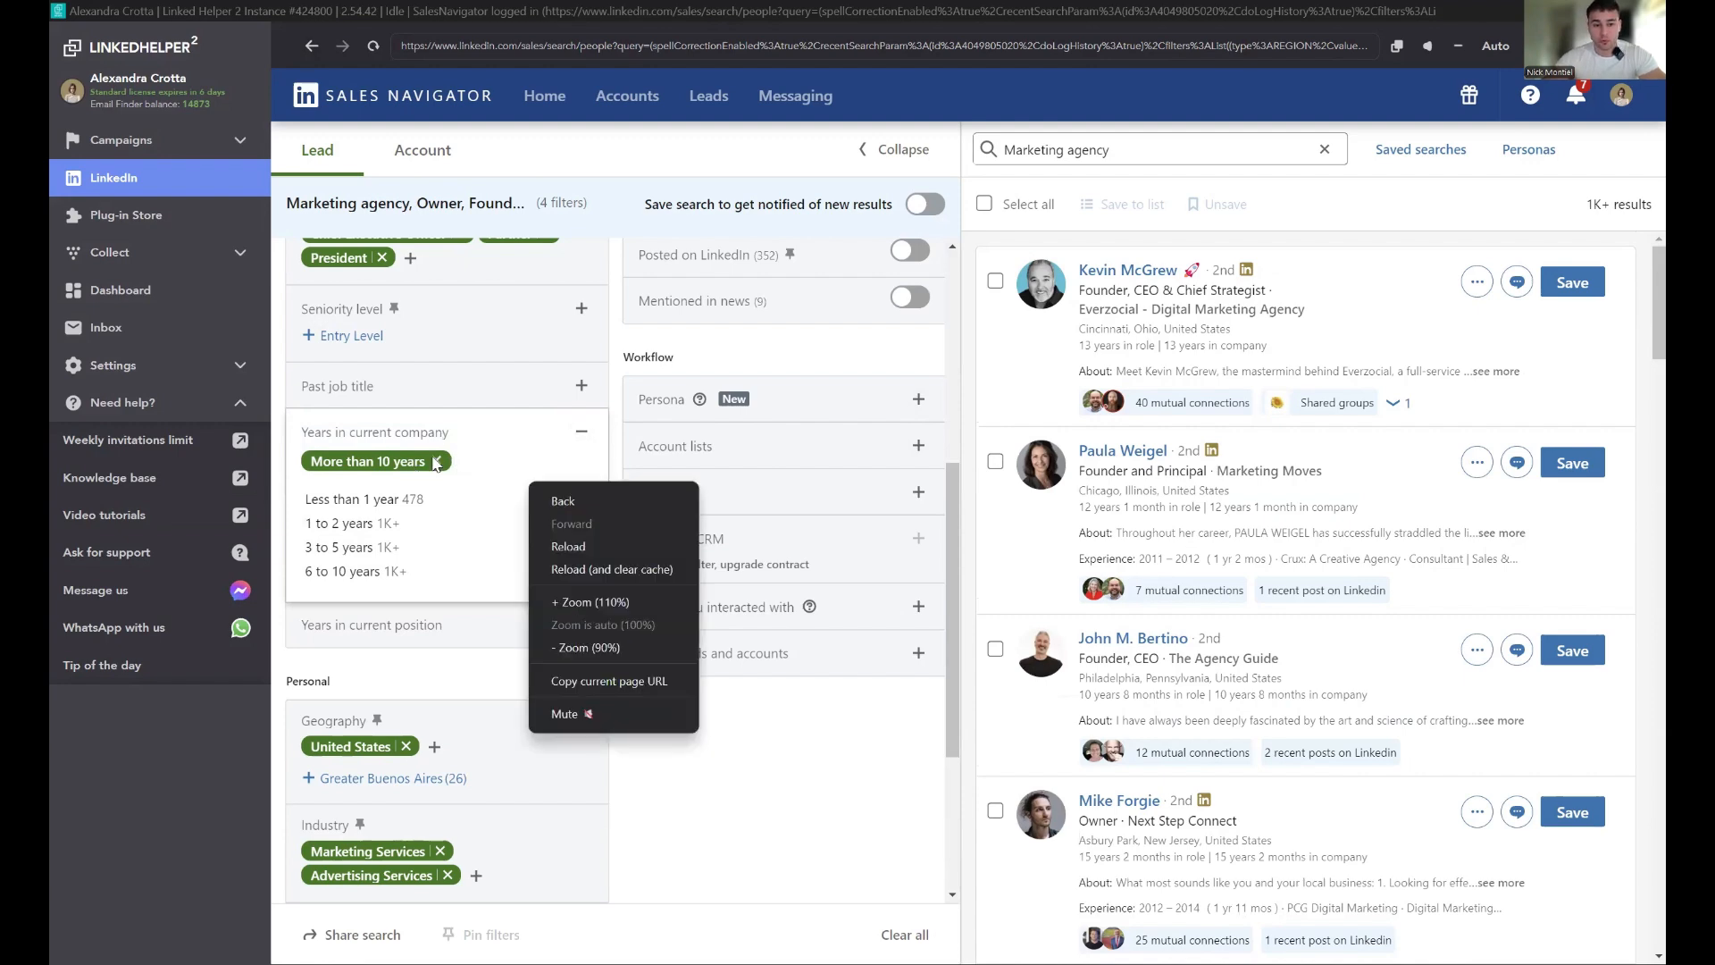
{"action": "left_click", "coordinate": [436, 461]}
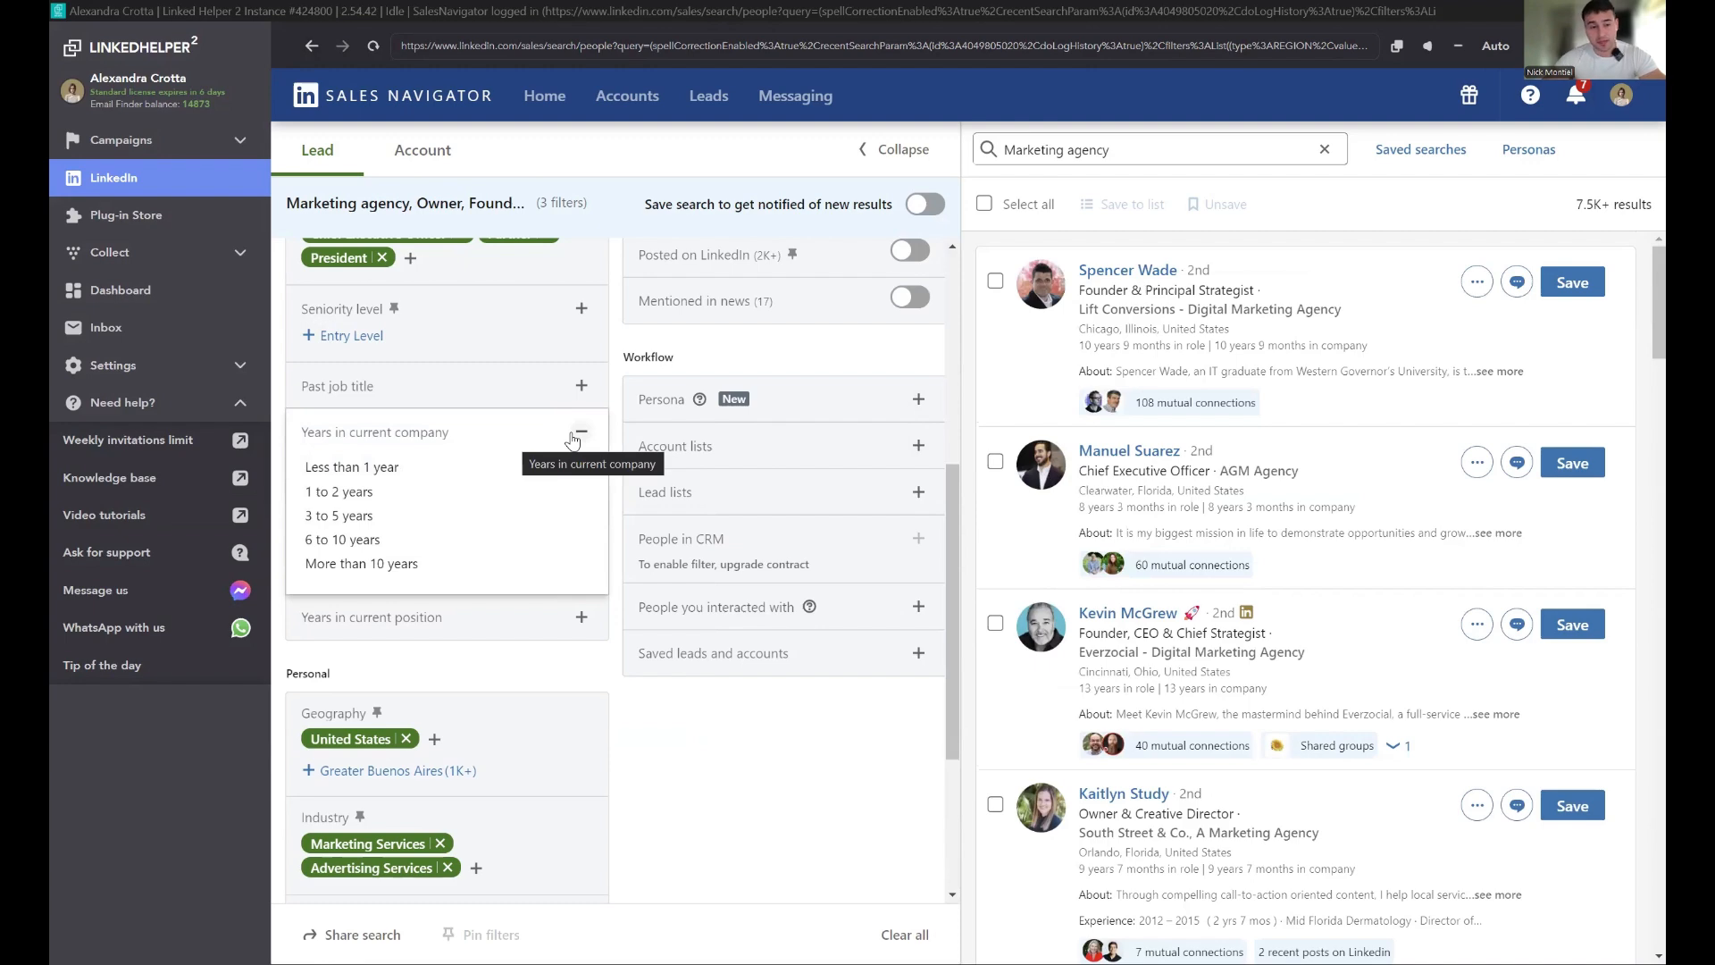
{"action": "left_click", "coordinate": [370, 466]}
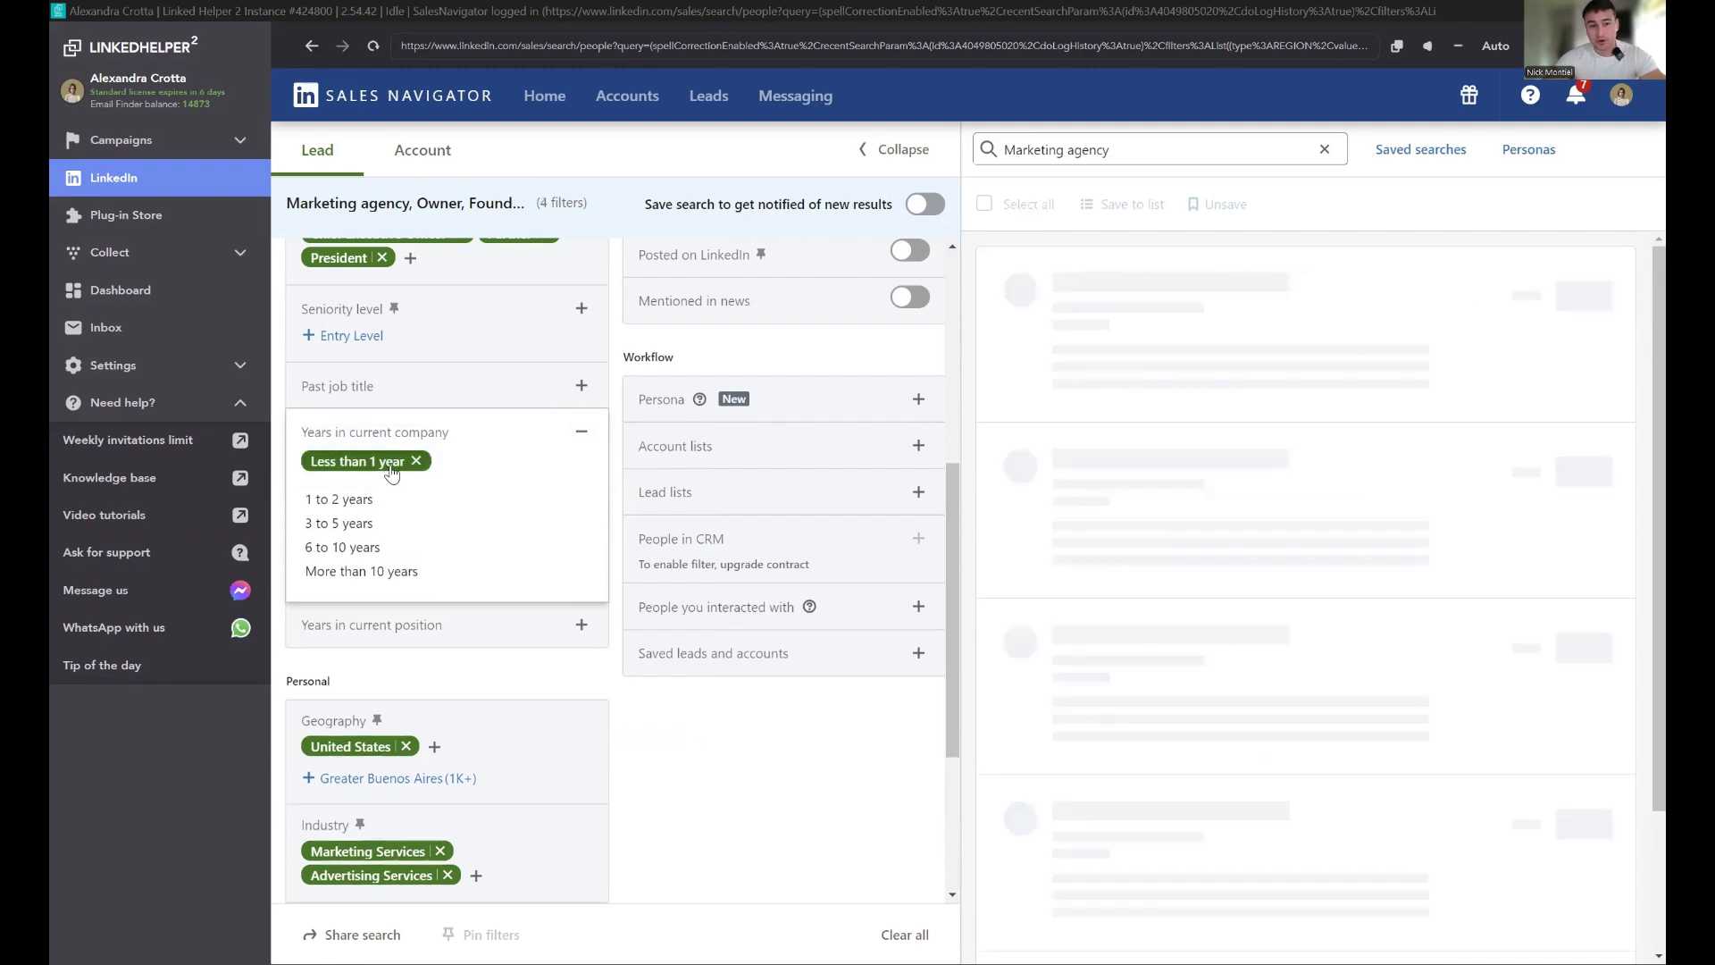
{"action": "left_click", "coordinate": [594, 434]}
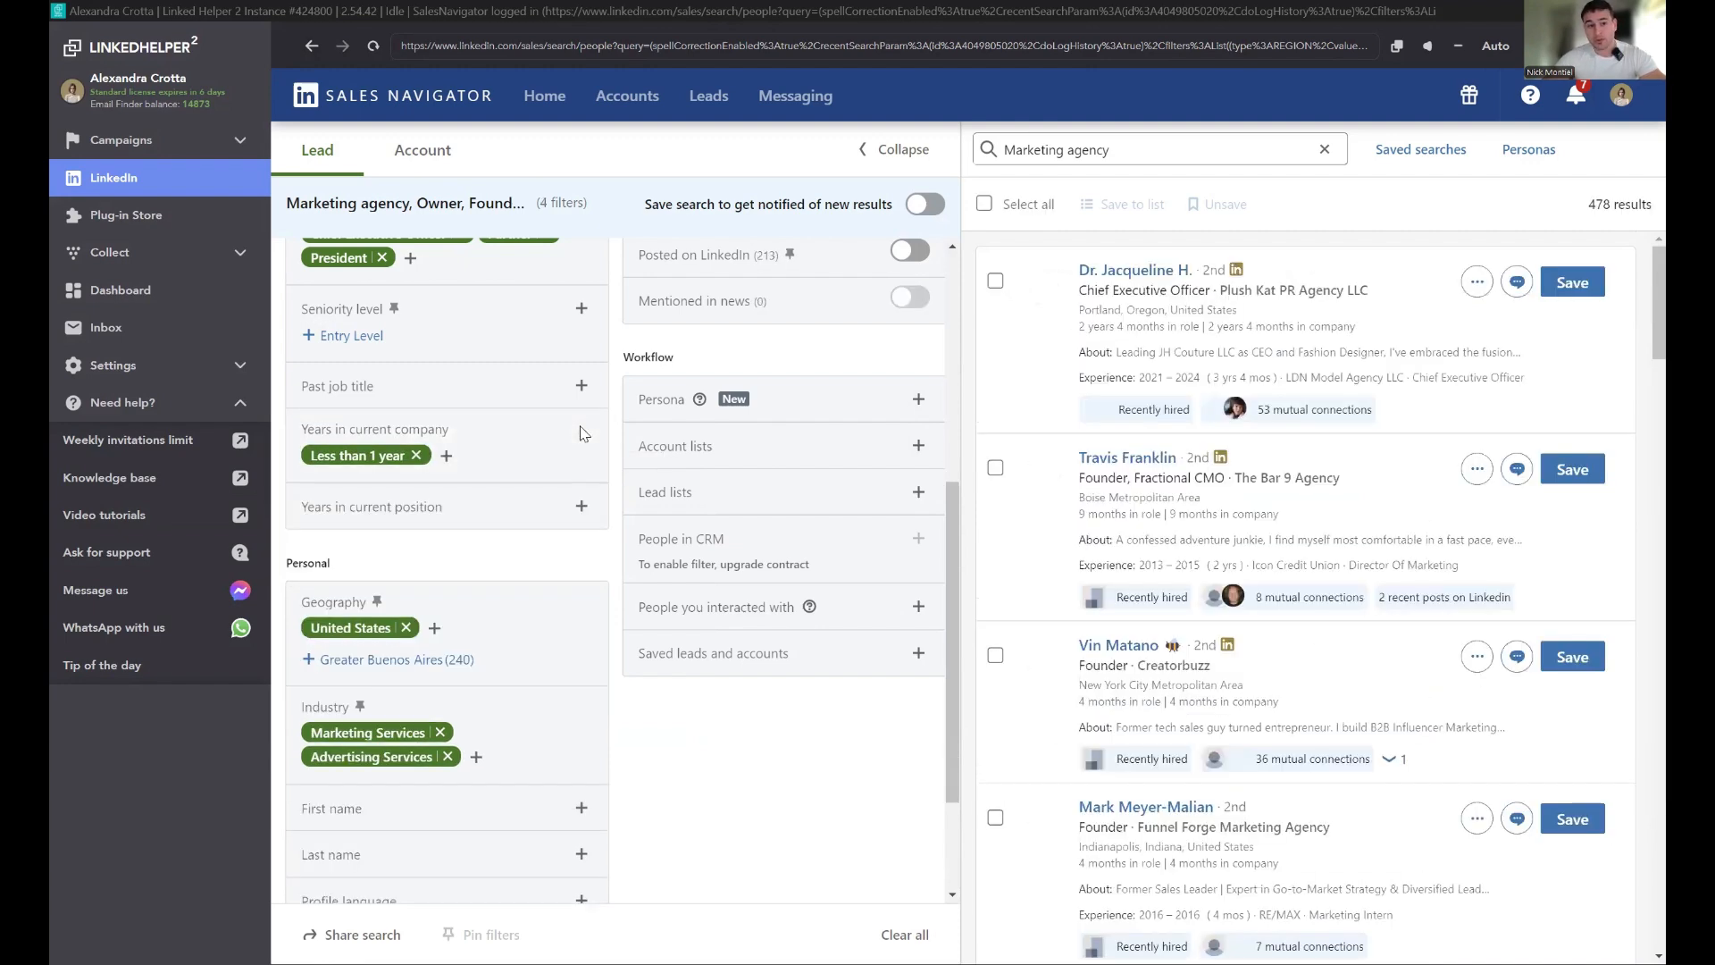
Step: Try filtering Years in current position to Less than 1 year
{"action": "left_click", "coordinate": [476, 514]}
{"action": "left_click", "coordinate": [348, 541]}
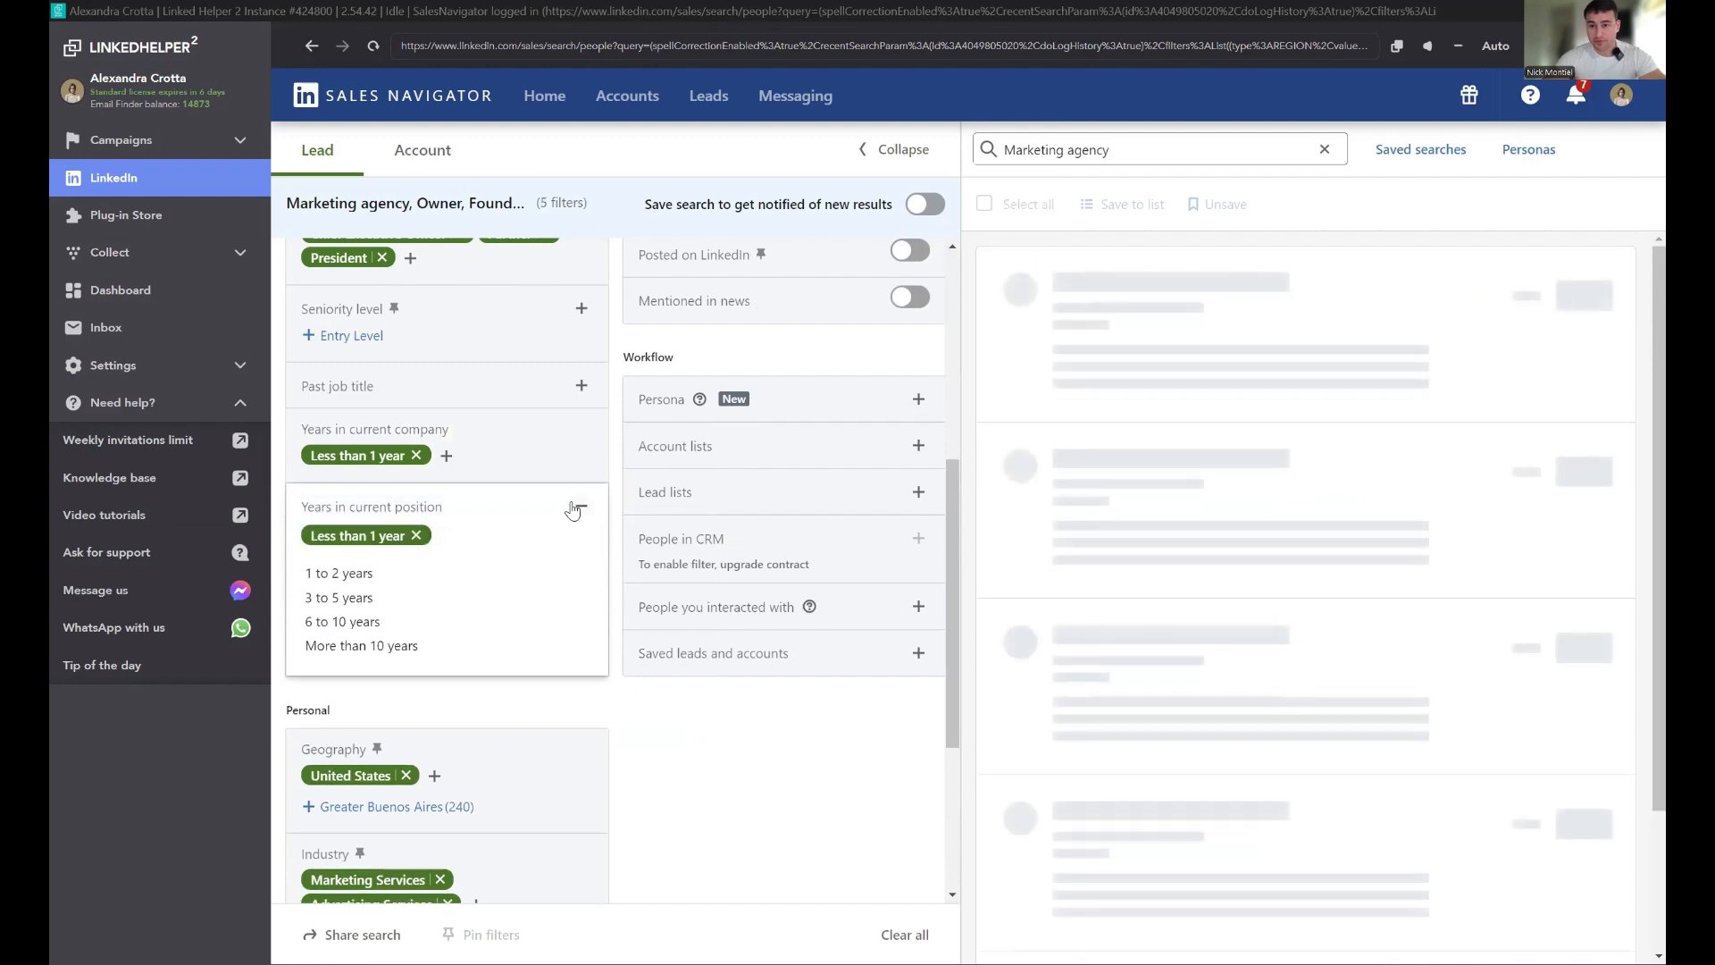
{"action": "left_click", "coordinate": [576, 508]}
Step: Scroll through the filtered lead results to review the matching profiles
{"action": "left_click_drag", "start_coordinate": [1587, 203], "coordinate": [1638, 231]}
{"action": "scroll", "coordinate": [1375, 259], "scroll_direction": "down", "scroll_amount": 4}
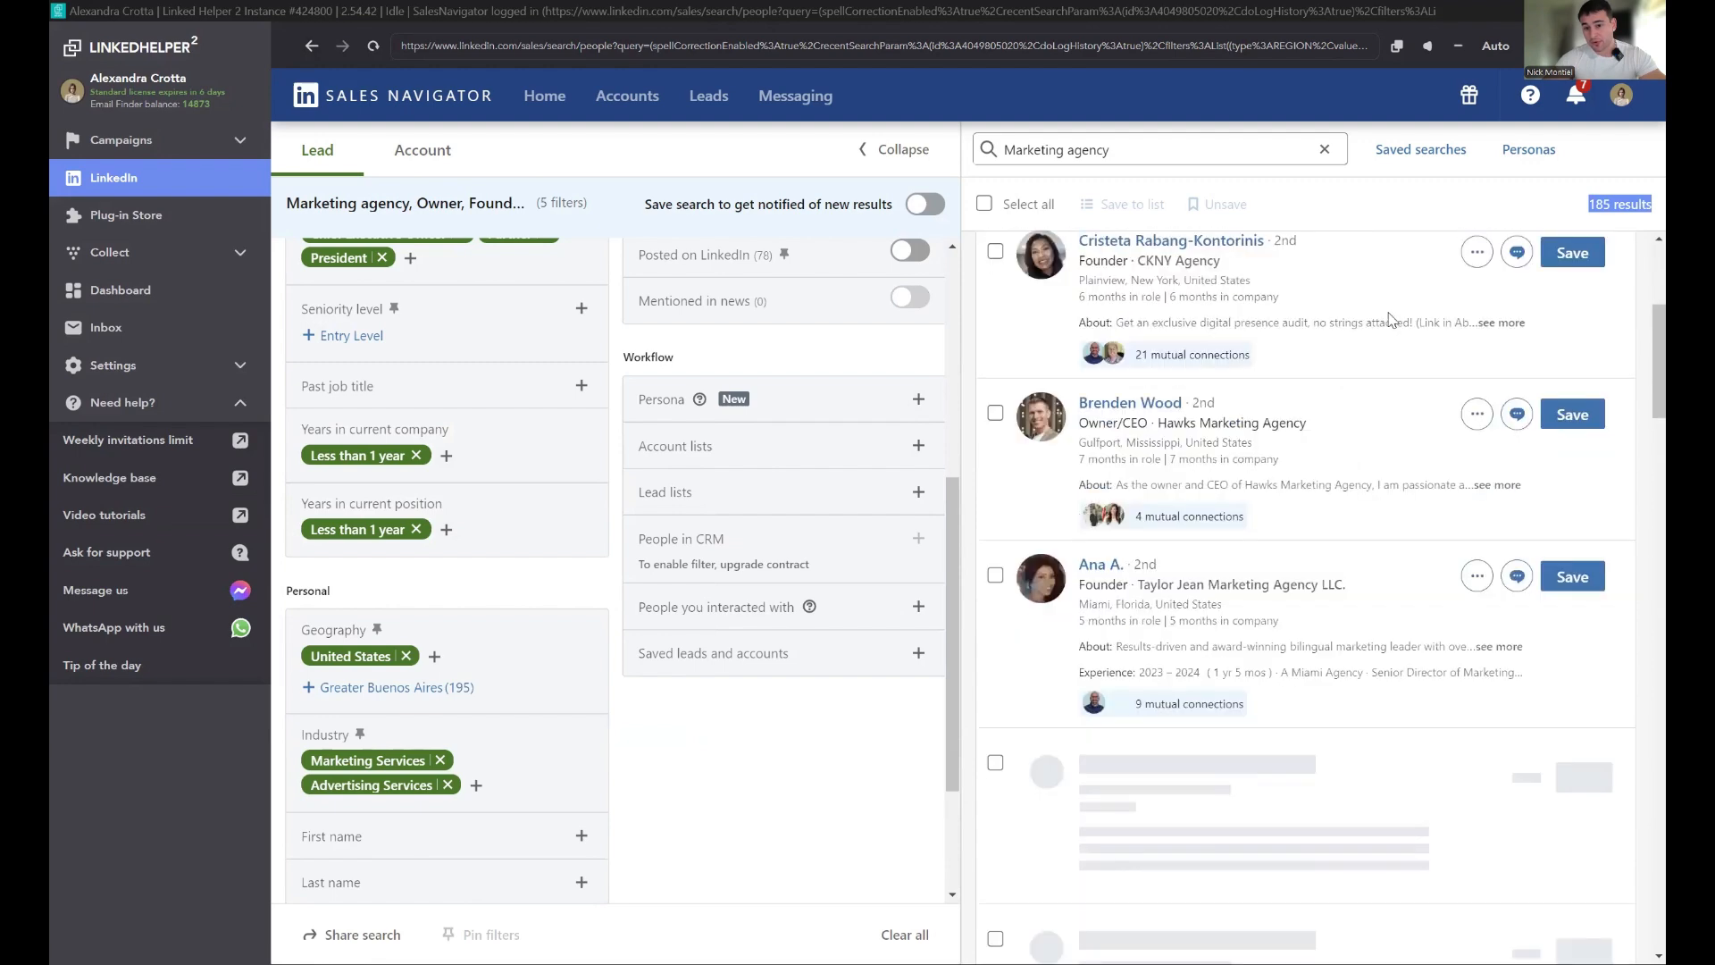
{"action": "scroll", "coordinate": [1329, 395], "scroll_direction": "down", "scroll_amount": 8}
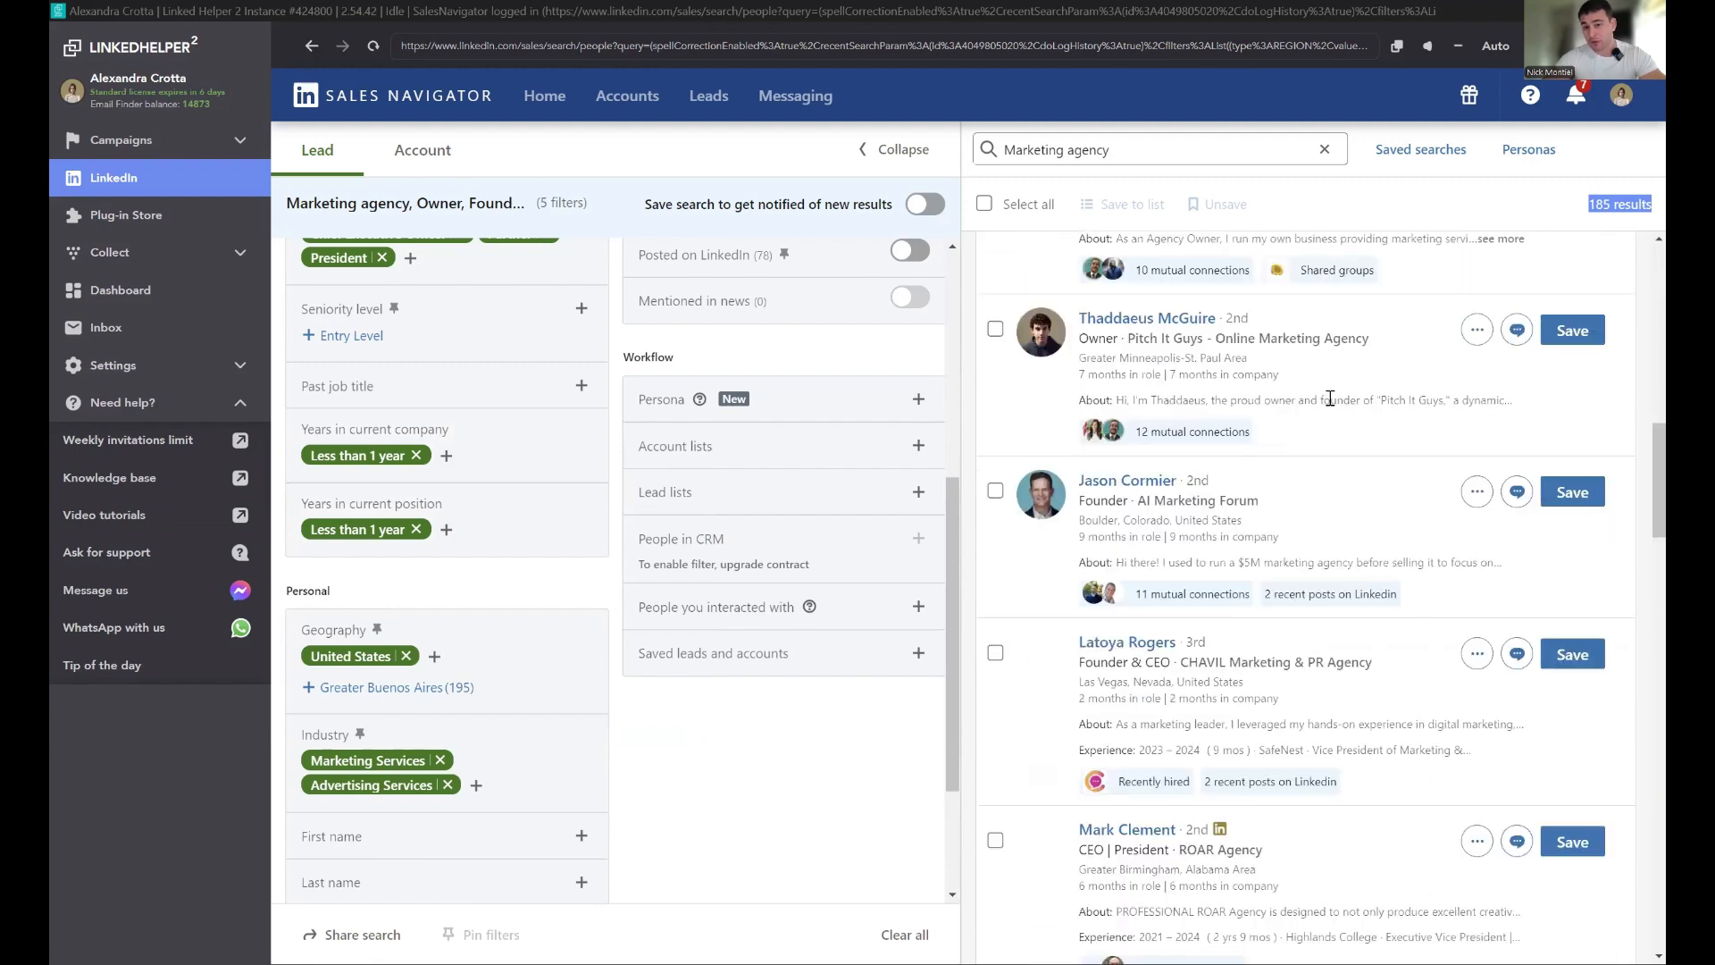
{"action": "scroll", "coordinate": [1242, 534], "scroll_direction": "down", "scroll_amount": 7}
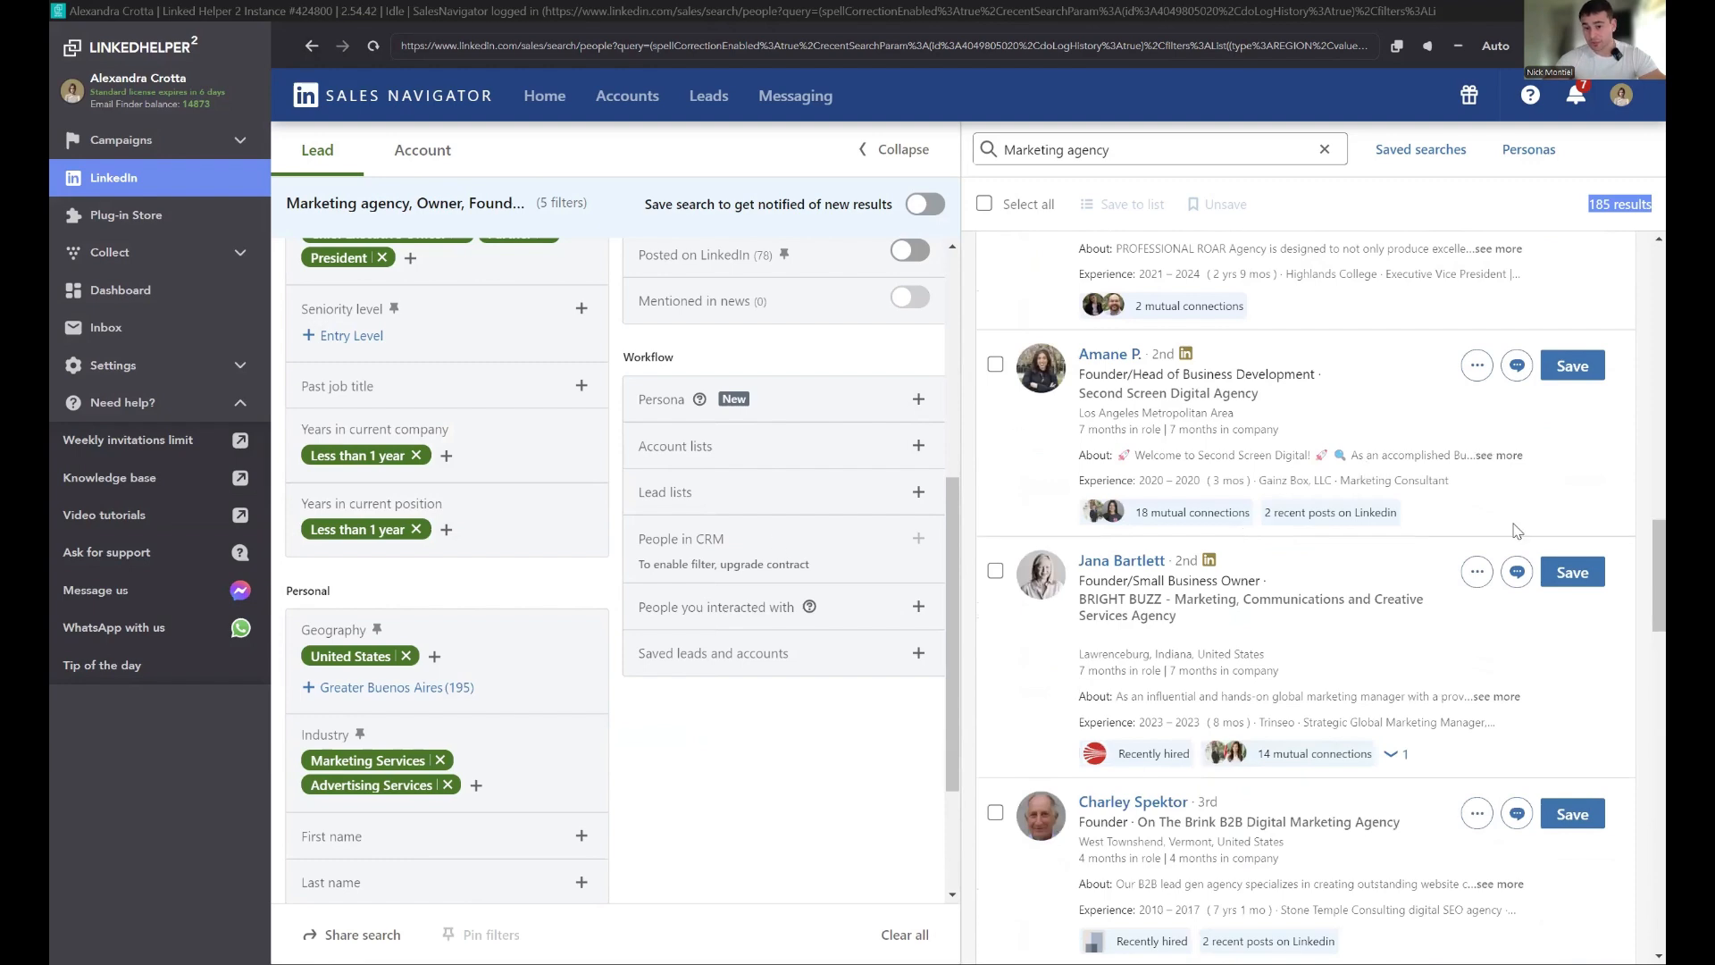
{"action": "scroll", "coordinate": [1375, 374], "scroll_direction": "up", "scroll_amount": 20}
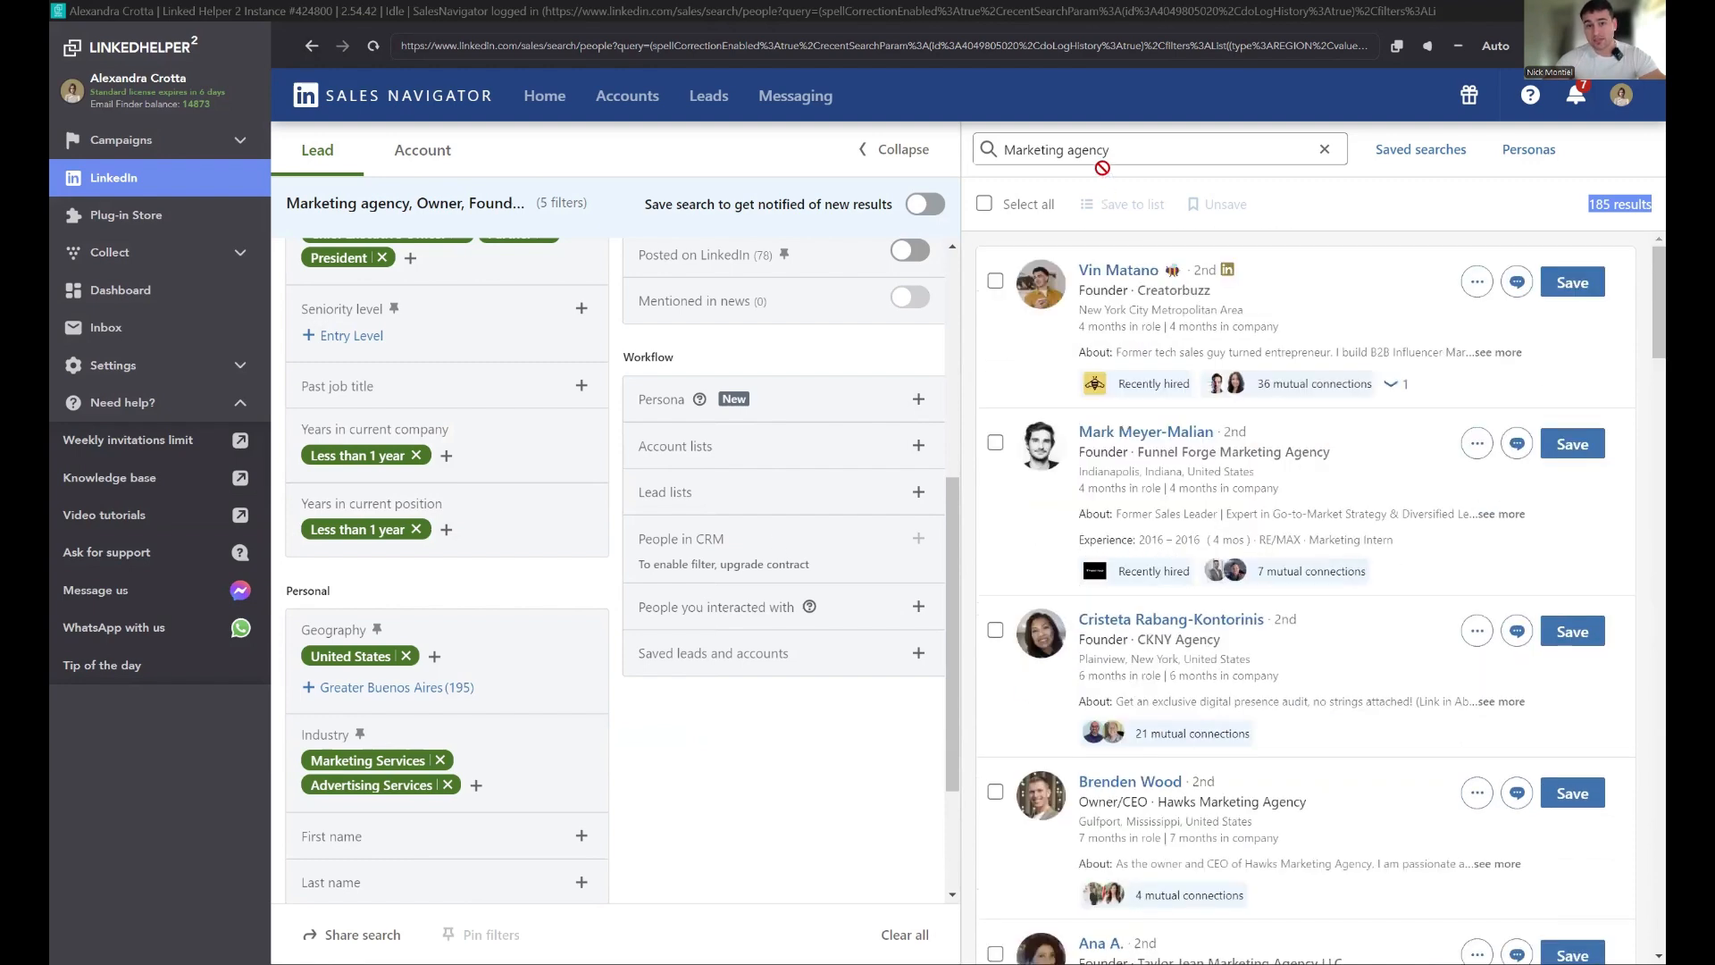
{"action": "triple_click", "coordinate": [1061, 152]}
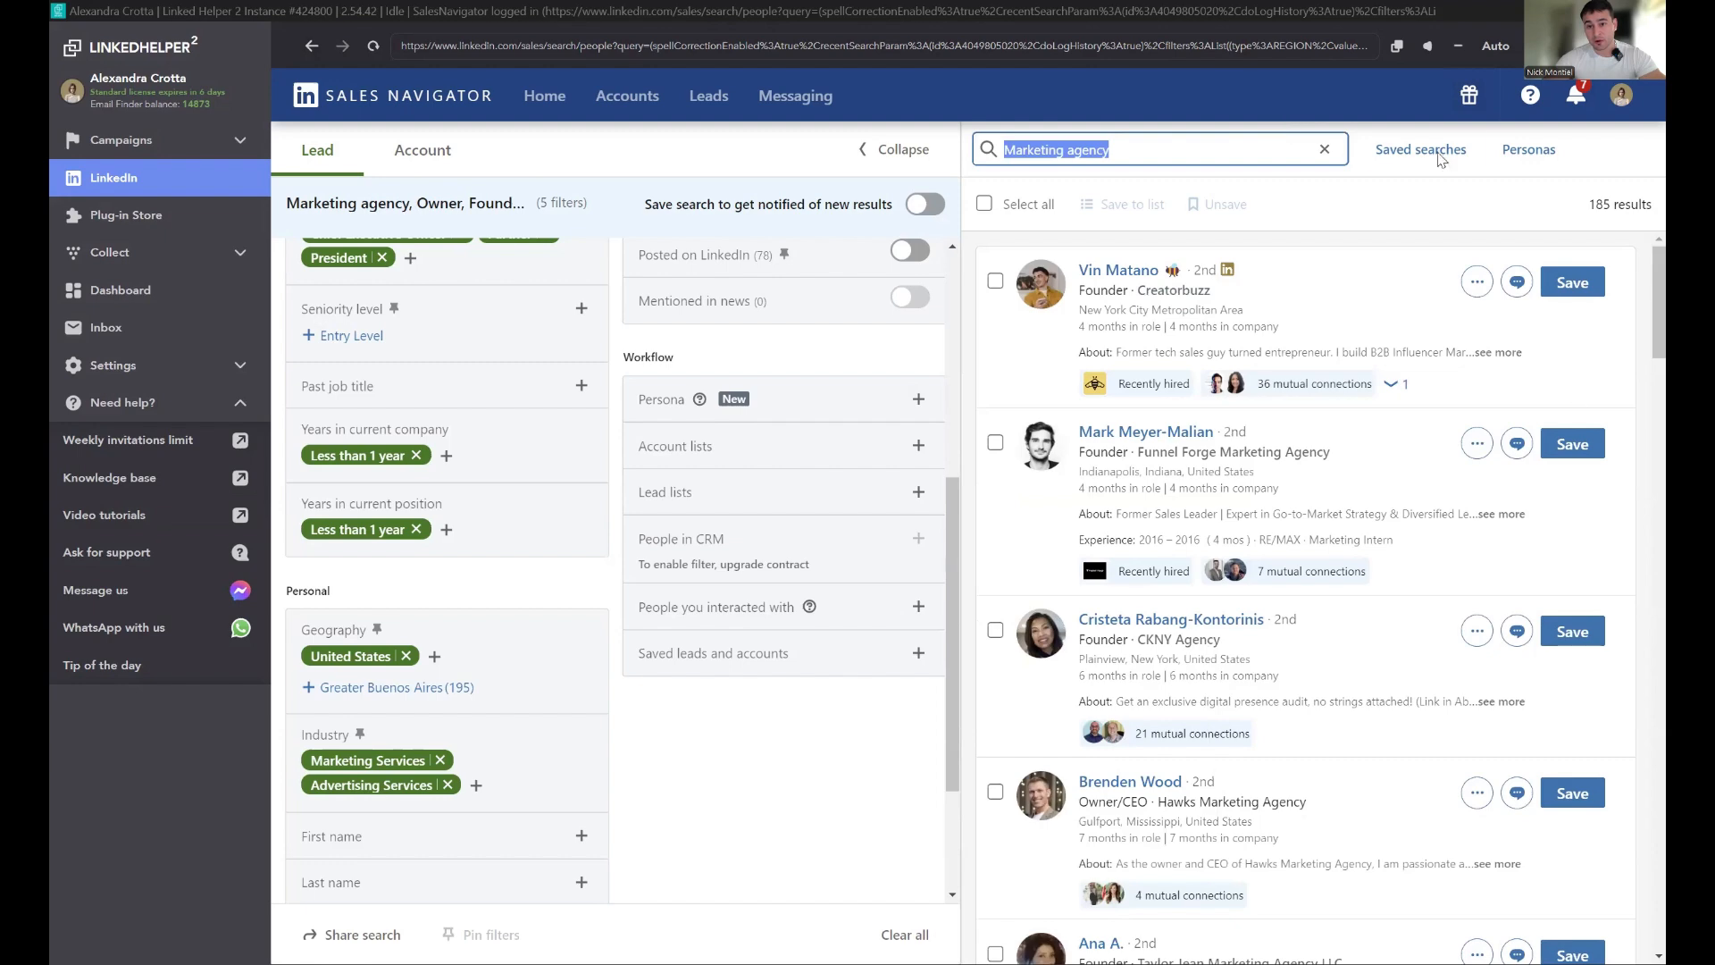
{"action": "scroll", "coordinate": [308, 437], "scroll_direction": "up", "scroll_amount": 5}
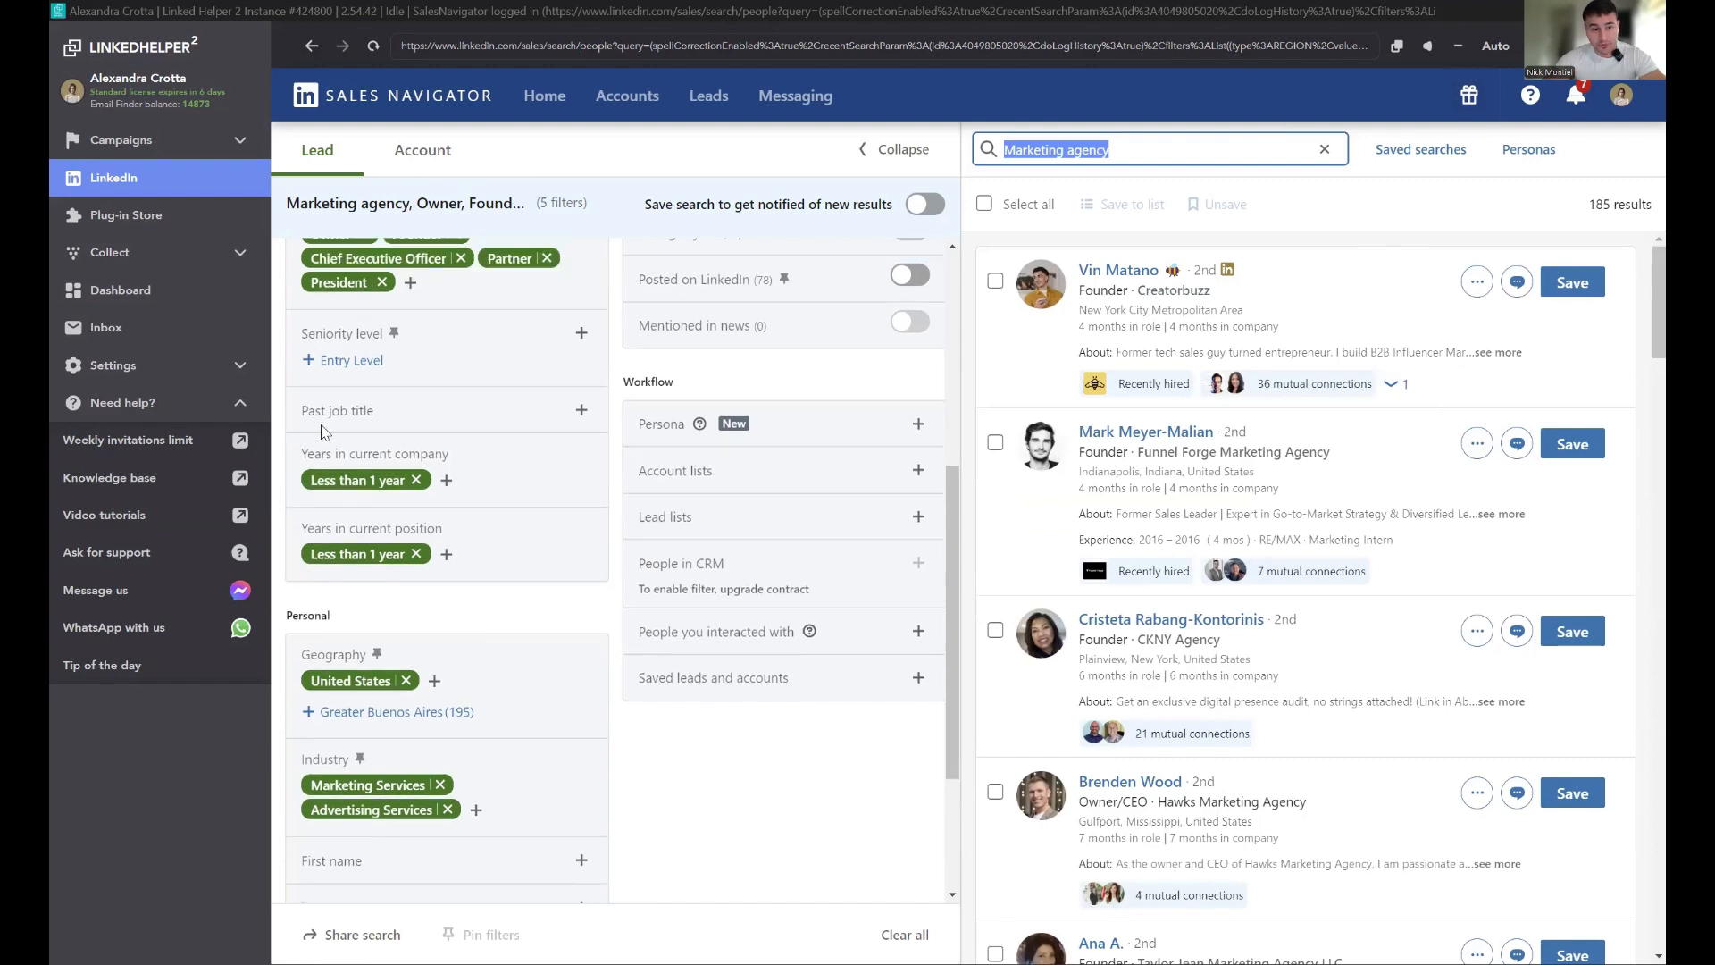
{"action": "scroll", "coordinate": [644, 565], "scroll_direction": "down", "scroll_amount": 5}
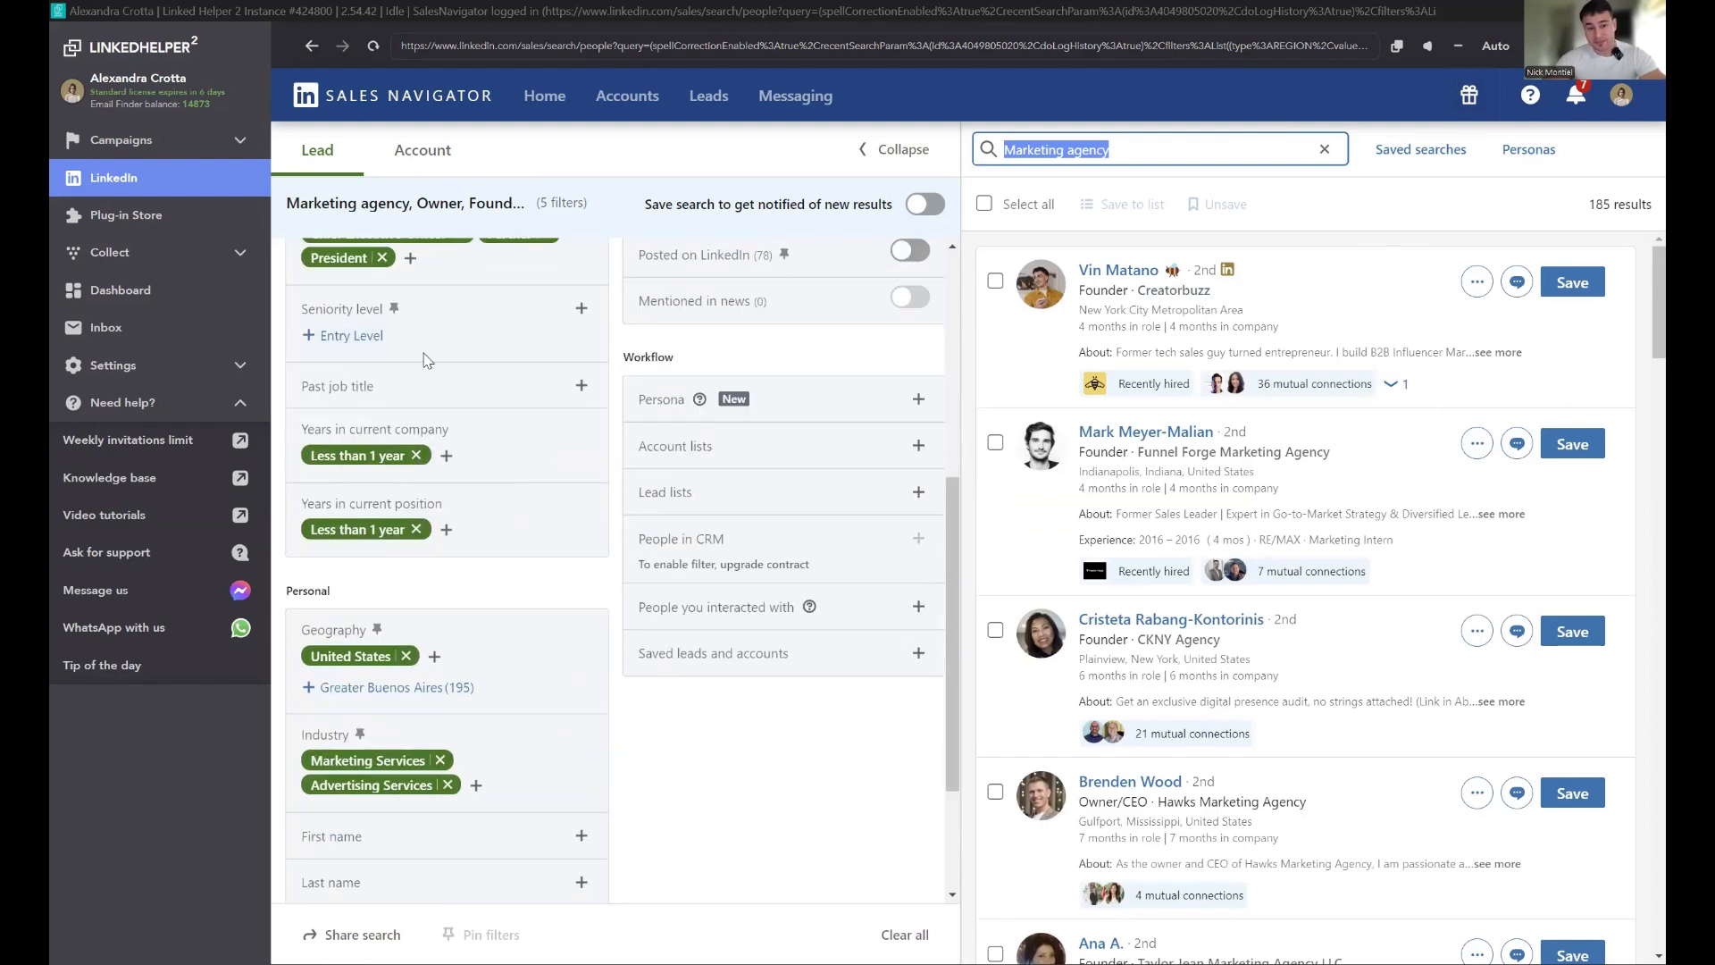
{"action": "scroll", "coordinate": [489, 451], "scroll_direction": "down", "scroll_amount": 2}
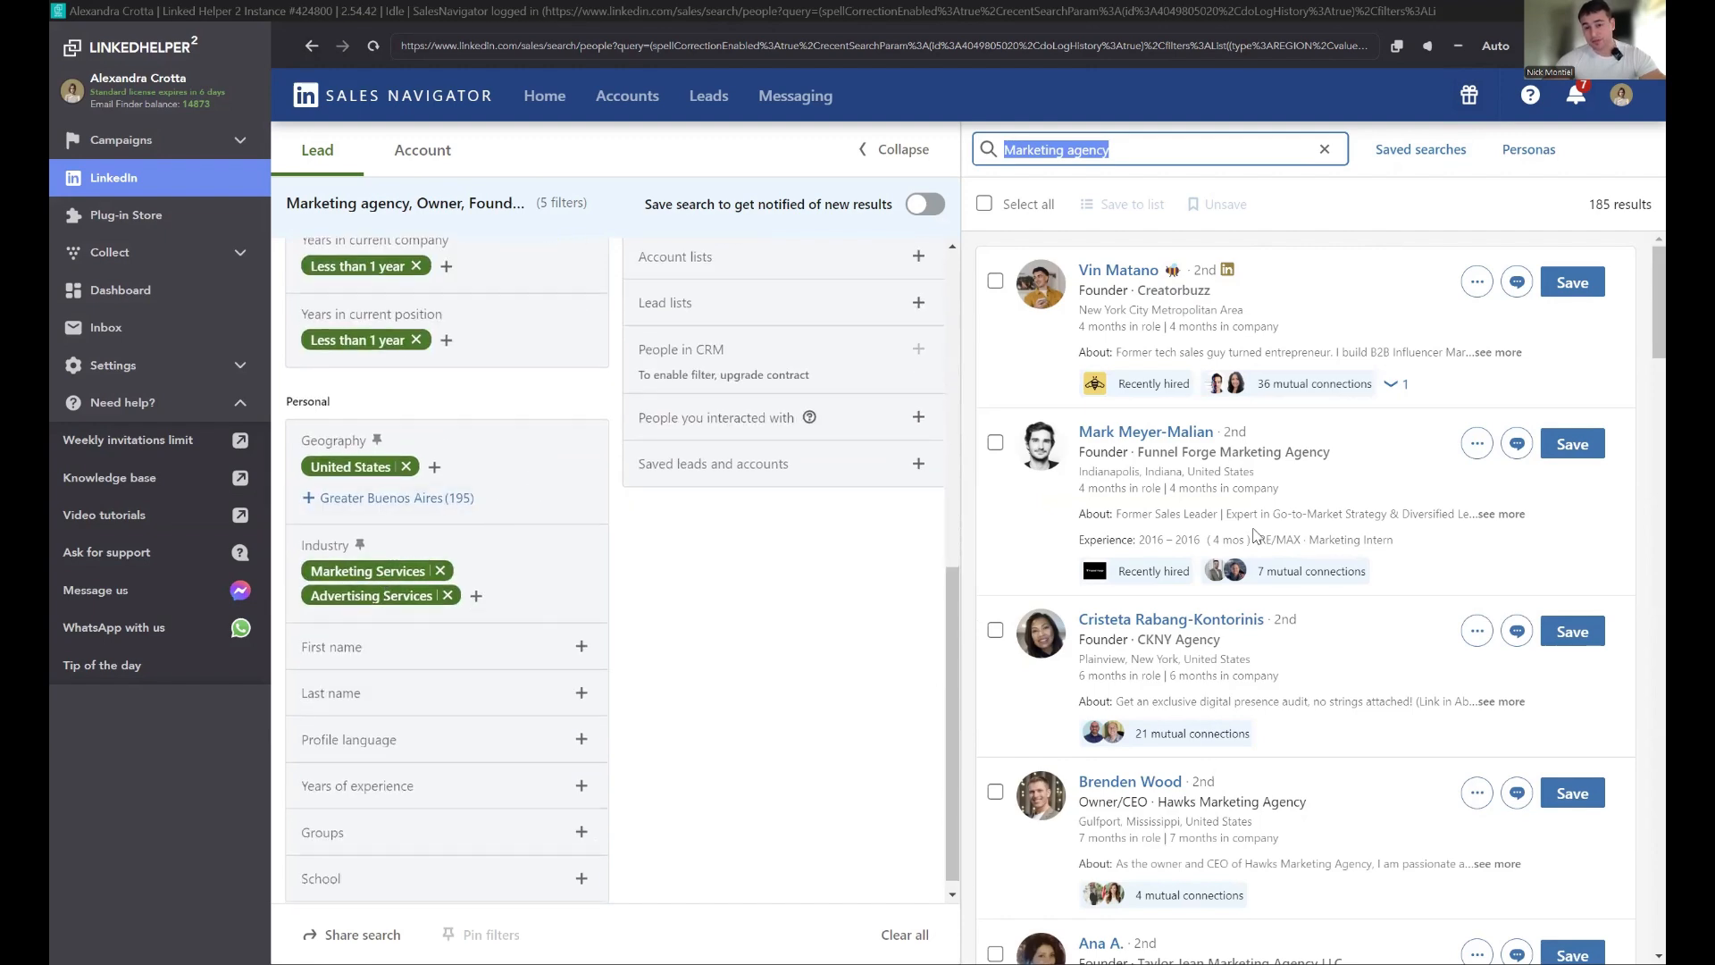
{"action": "scroll", "coordinate": [1350, 487], "scroll_direction": "down", "scroll_amount": 6}
{"action": "scroll", "coordinate": [1352, 493], "scroll_direction": "down", "scroll_amount": 10}
{"action": "scroll", "coordinate": [1554, 303], "scroll_direction": "up", "scroll_amount": 15}
{"action": "scroll", "coordinate": [1556, 305], "scroll_direction": "up", "scroll_amount": 1}
{"action": "left_click_drag", "start_coordinate": [1641, 191], "coordinate": [1639, 252]}
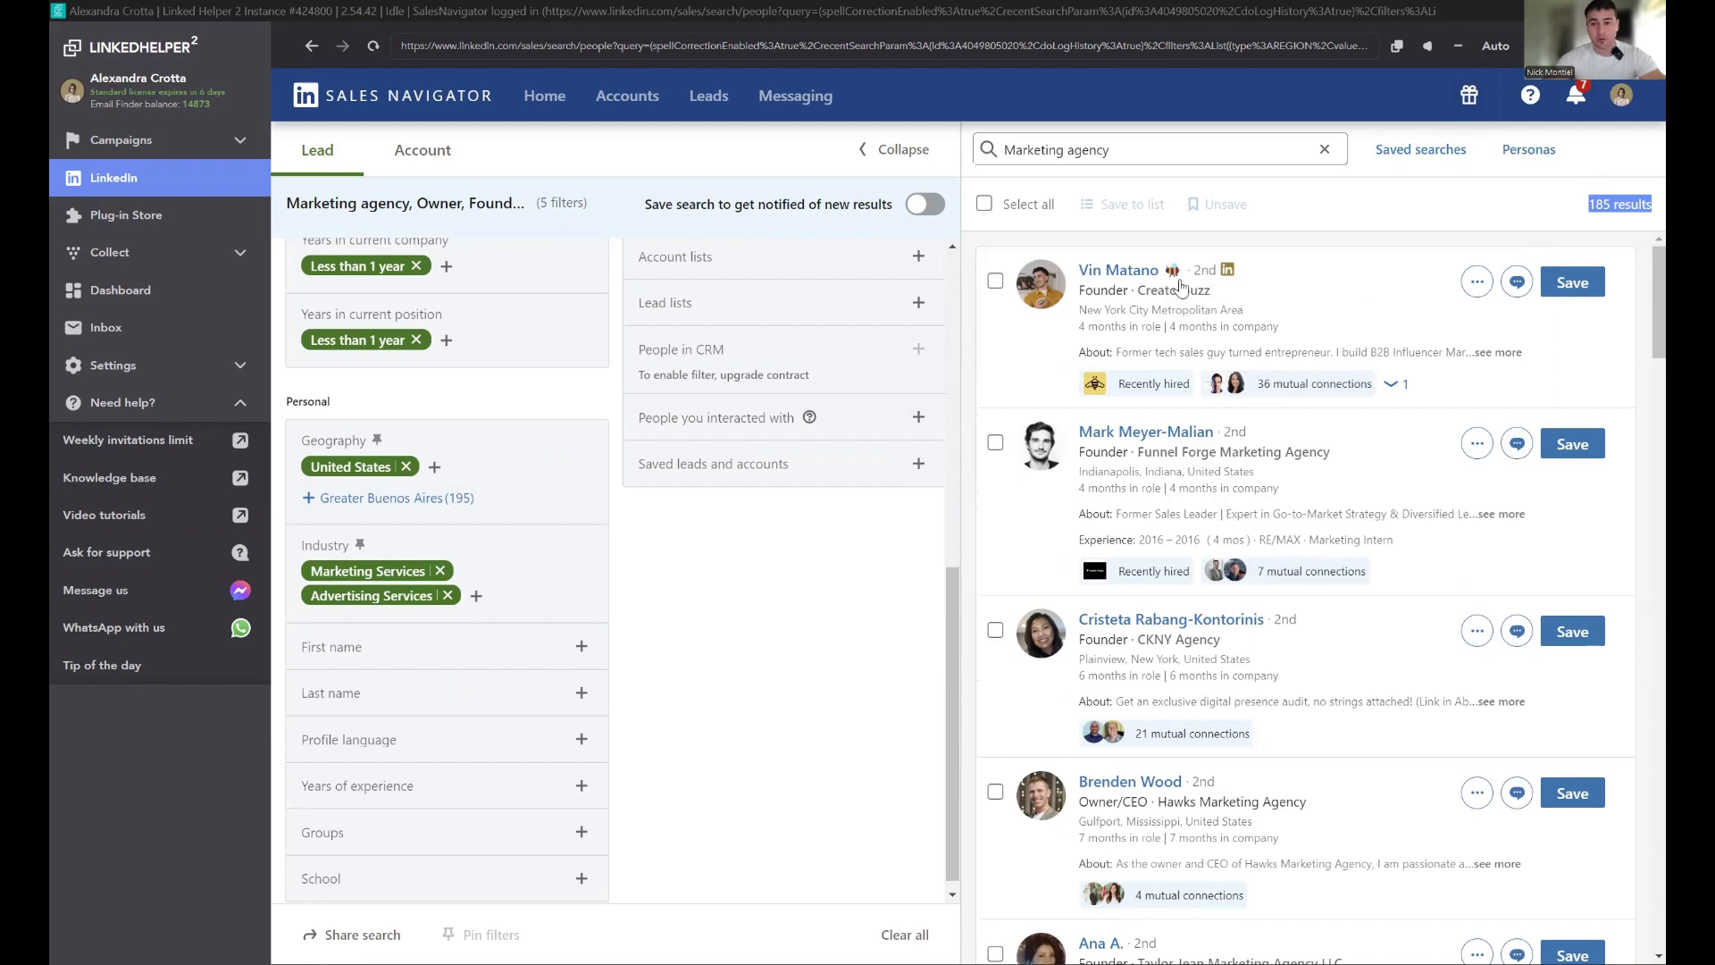
{"action": "scroll", "coordinate": [388, 449], "scroll_direction": "up", "scroll_amount": 2}
{"action": "scroll", "coordinate": [388, 449], "scroll_direction": "up", "scroll_amount": 2}
Step: Clear both tenure filters and set Years in current company to 3 to 5 years
{"action": "left_click", "coordinate": [416, 624]}
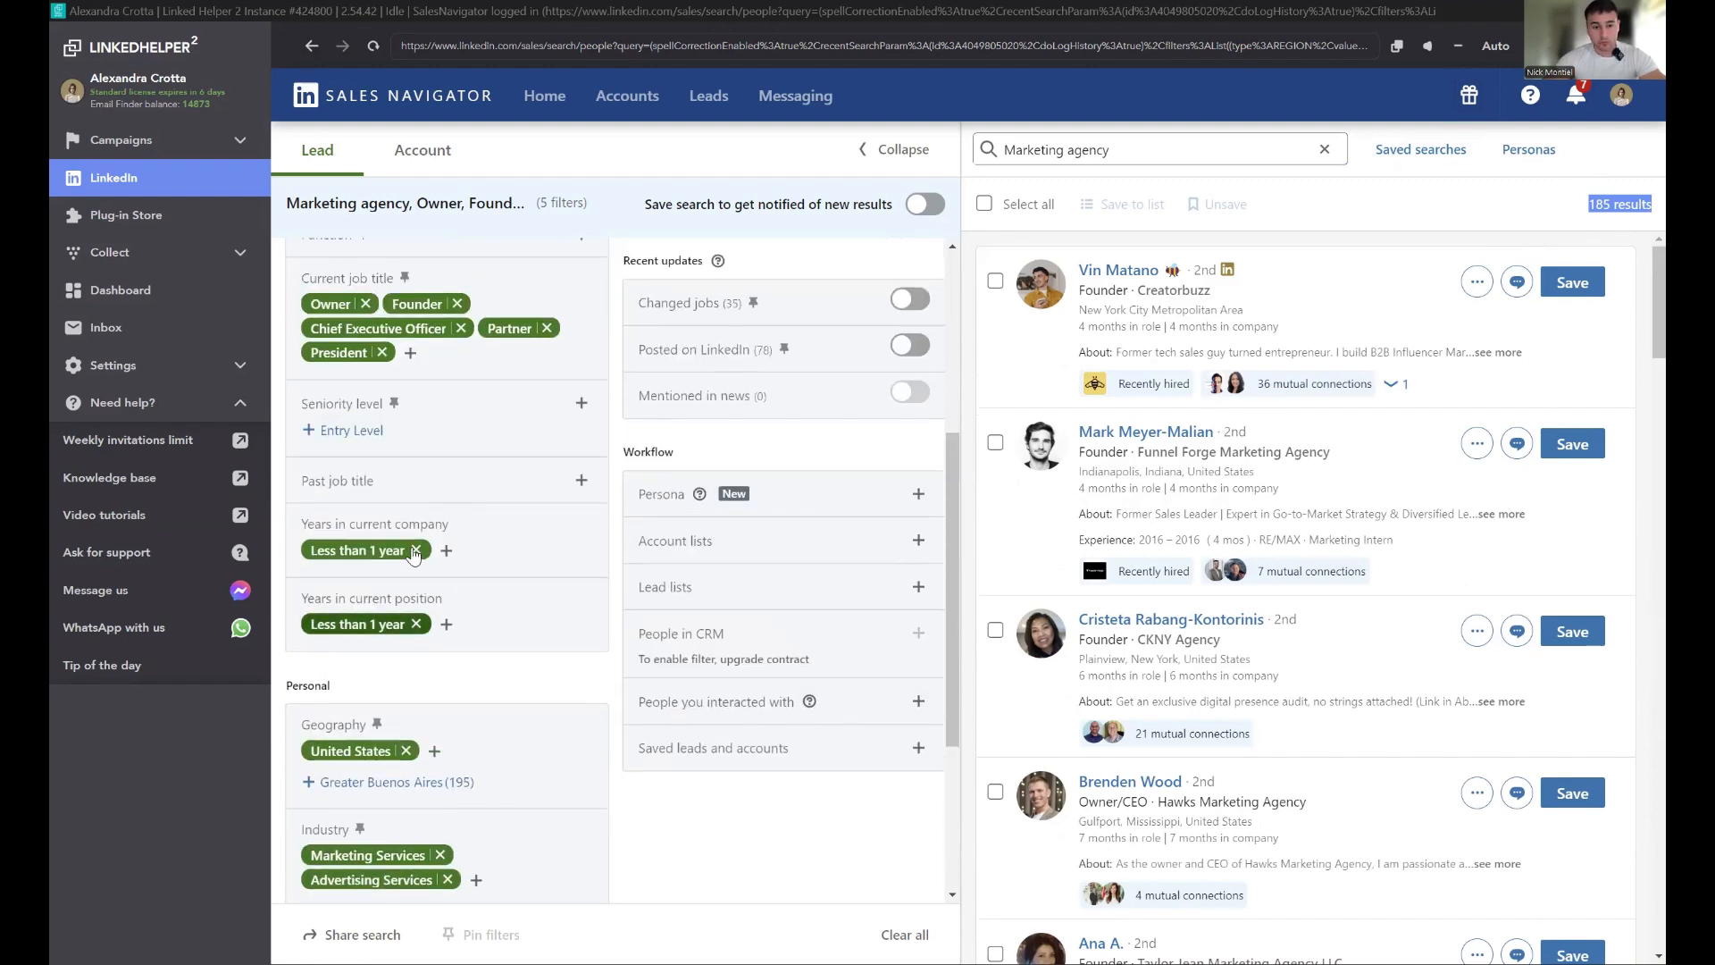
{"action": "left_click", "coordinate": [417, 551]}
{"action": "left_click", "coordinate": [518, 527]}
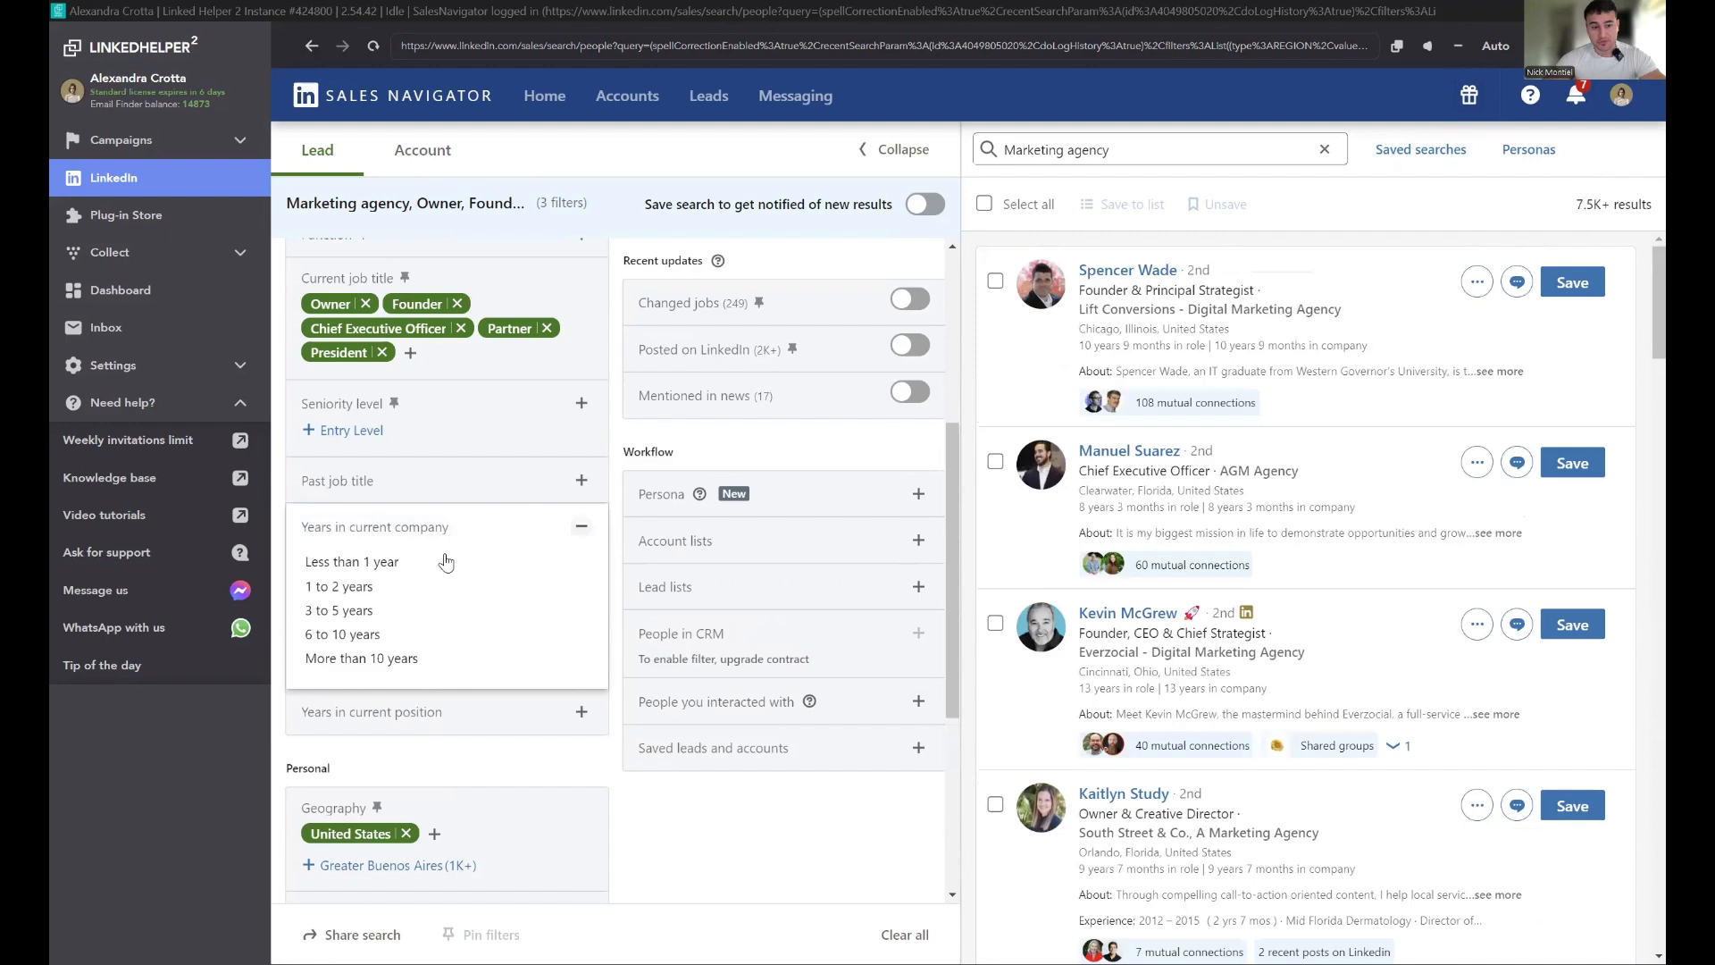
{"action": "left_click", "coordinate": [375, 616]}
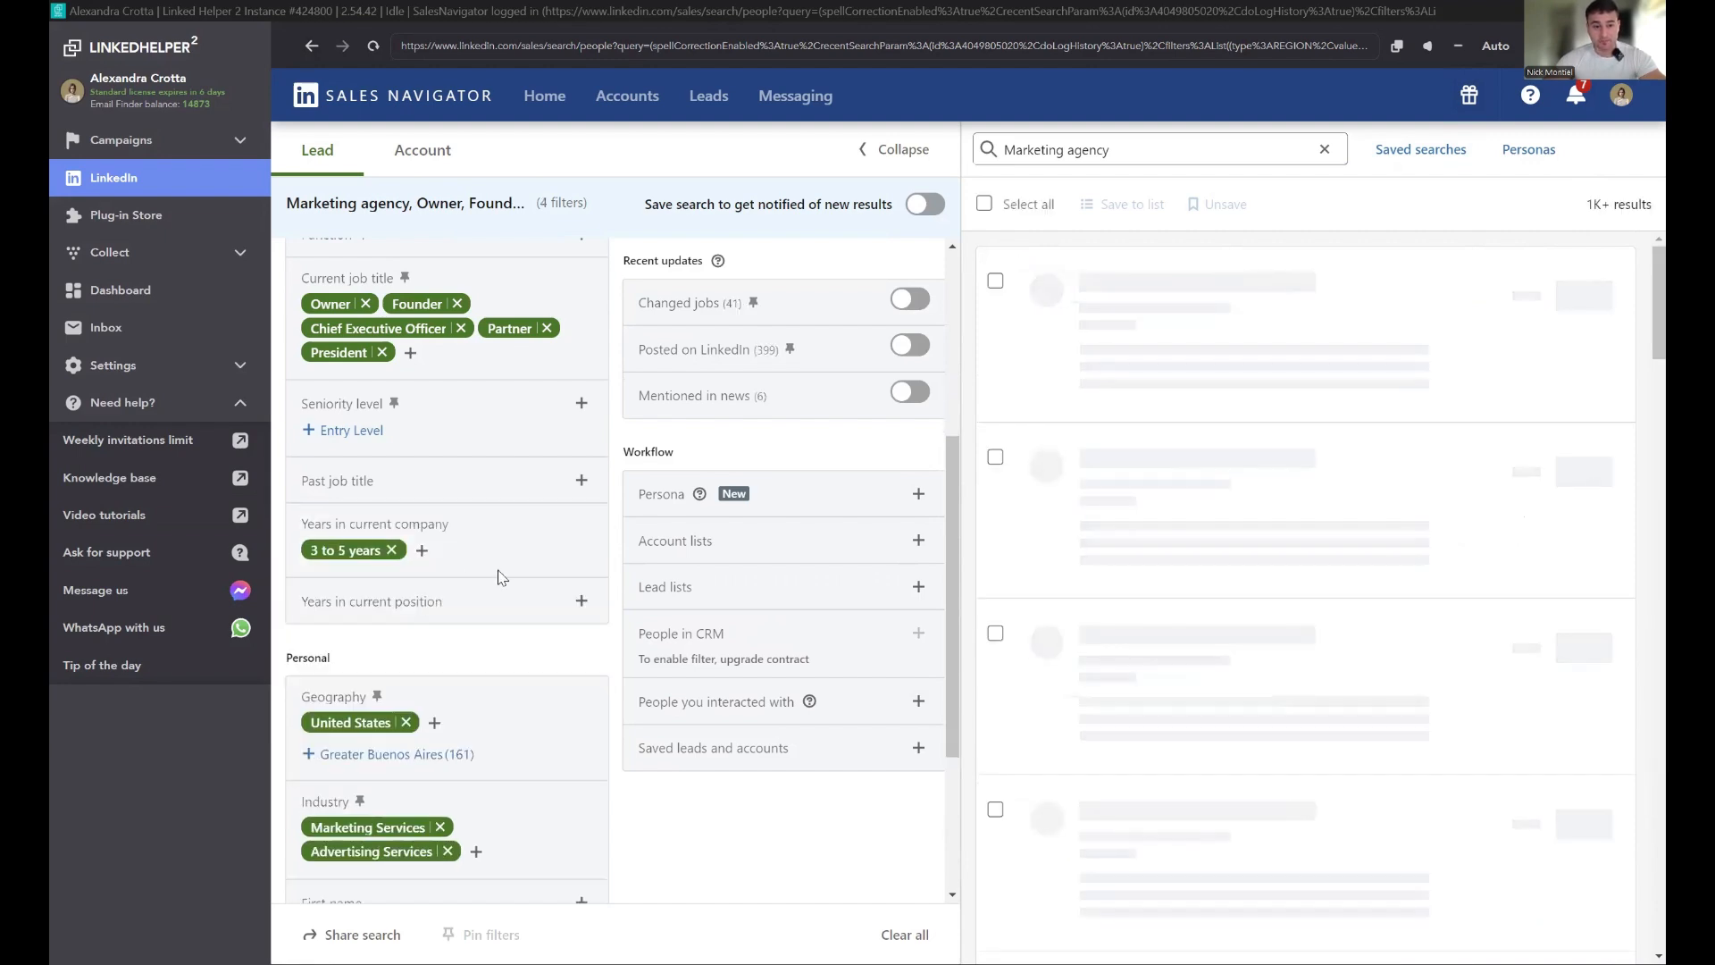
Step: Set the Years in current position filter to 3 to 5 years
{"action": "left_click", "coordinate": [428, 617]}
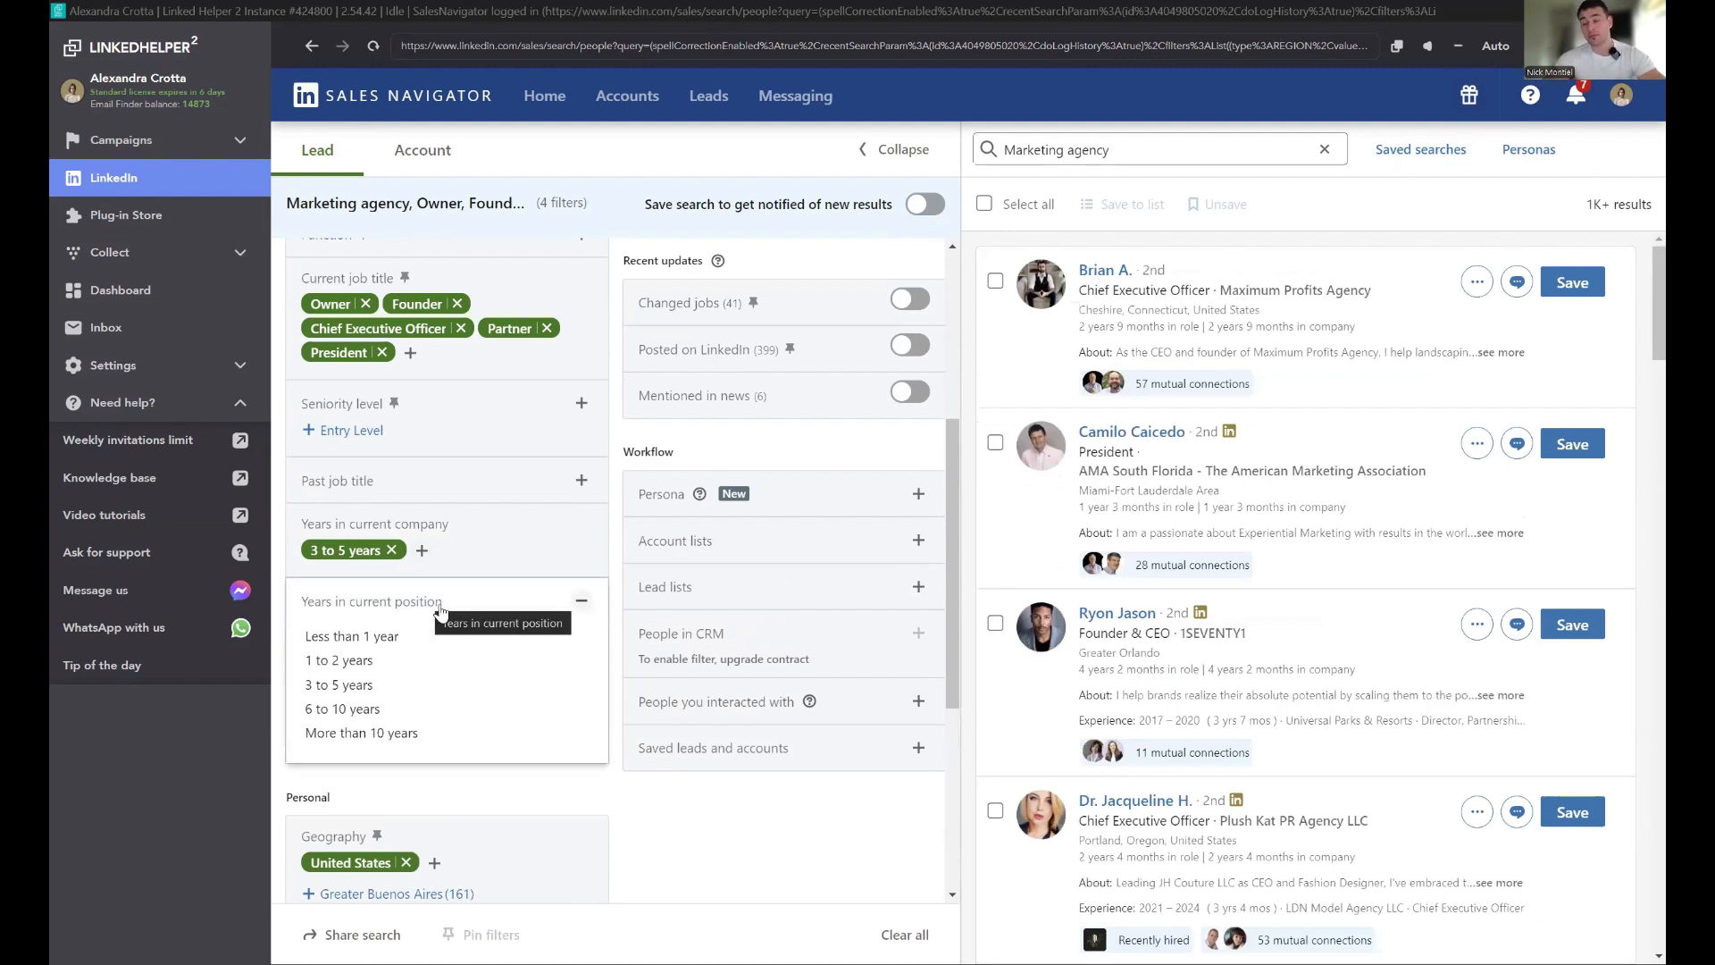
{"action": "left_click", "coordinate": [369, 685]}
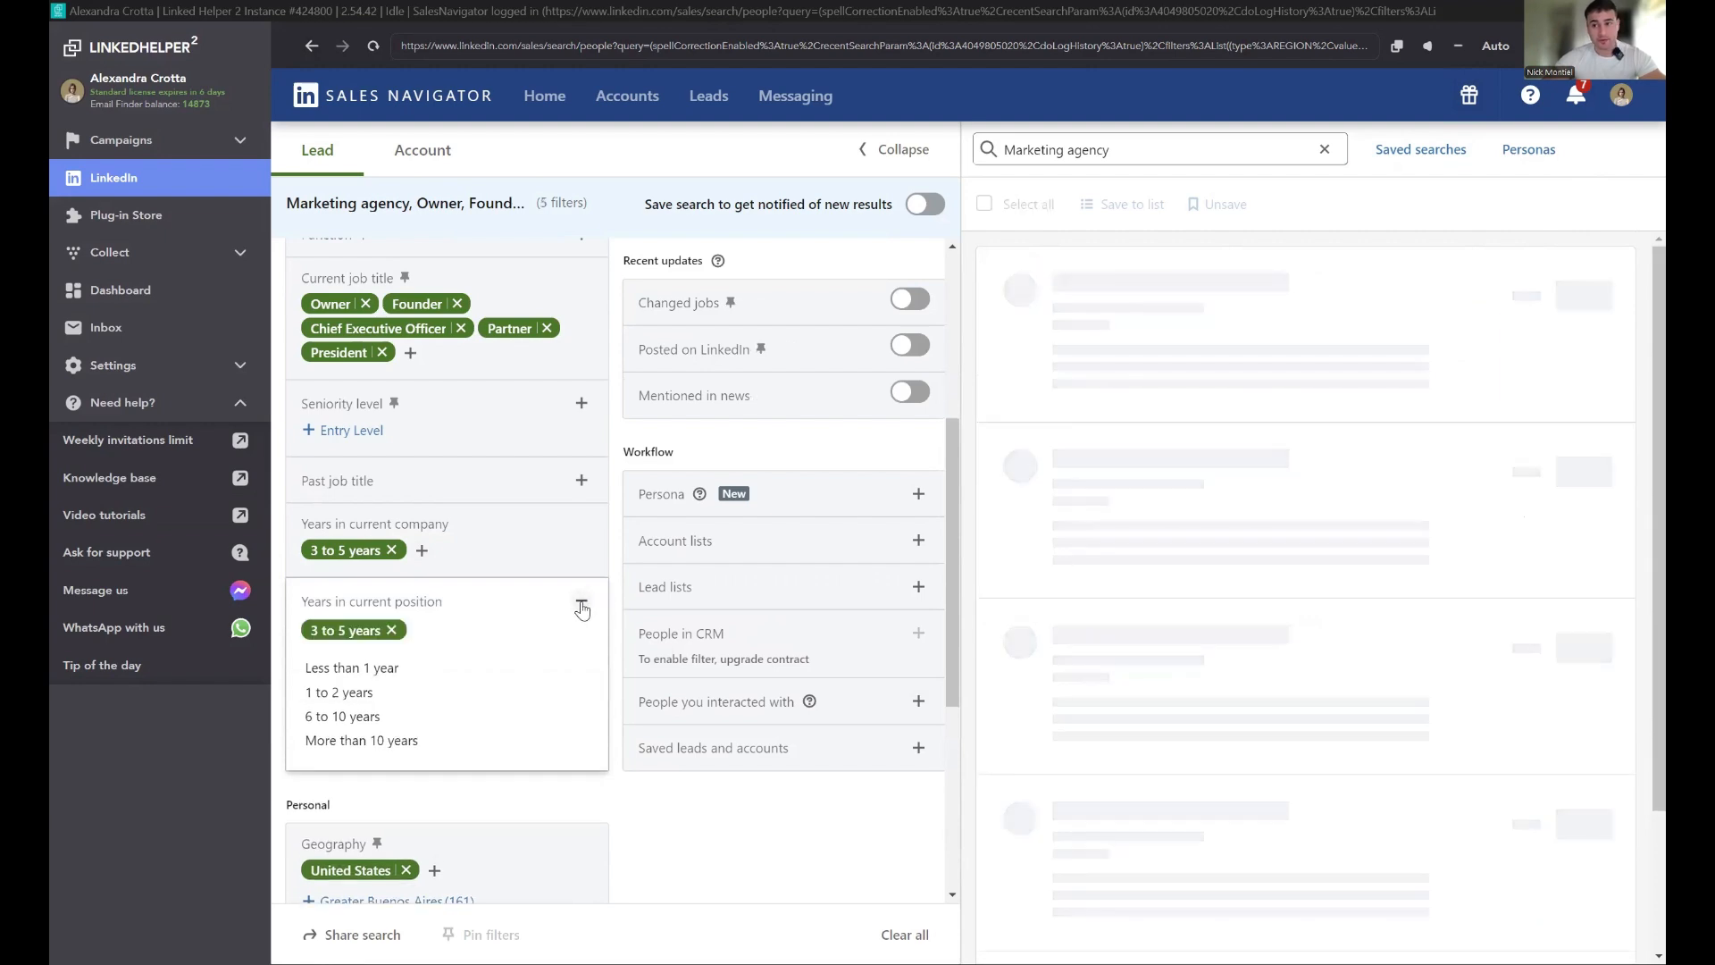
{"action": "left_click", "coordinate": [577, 602]}
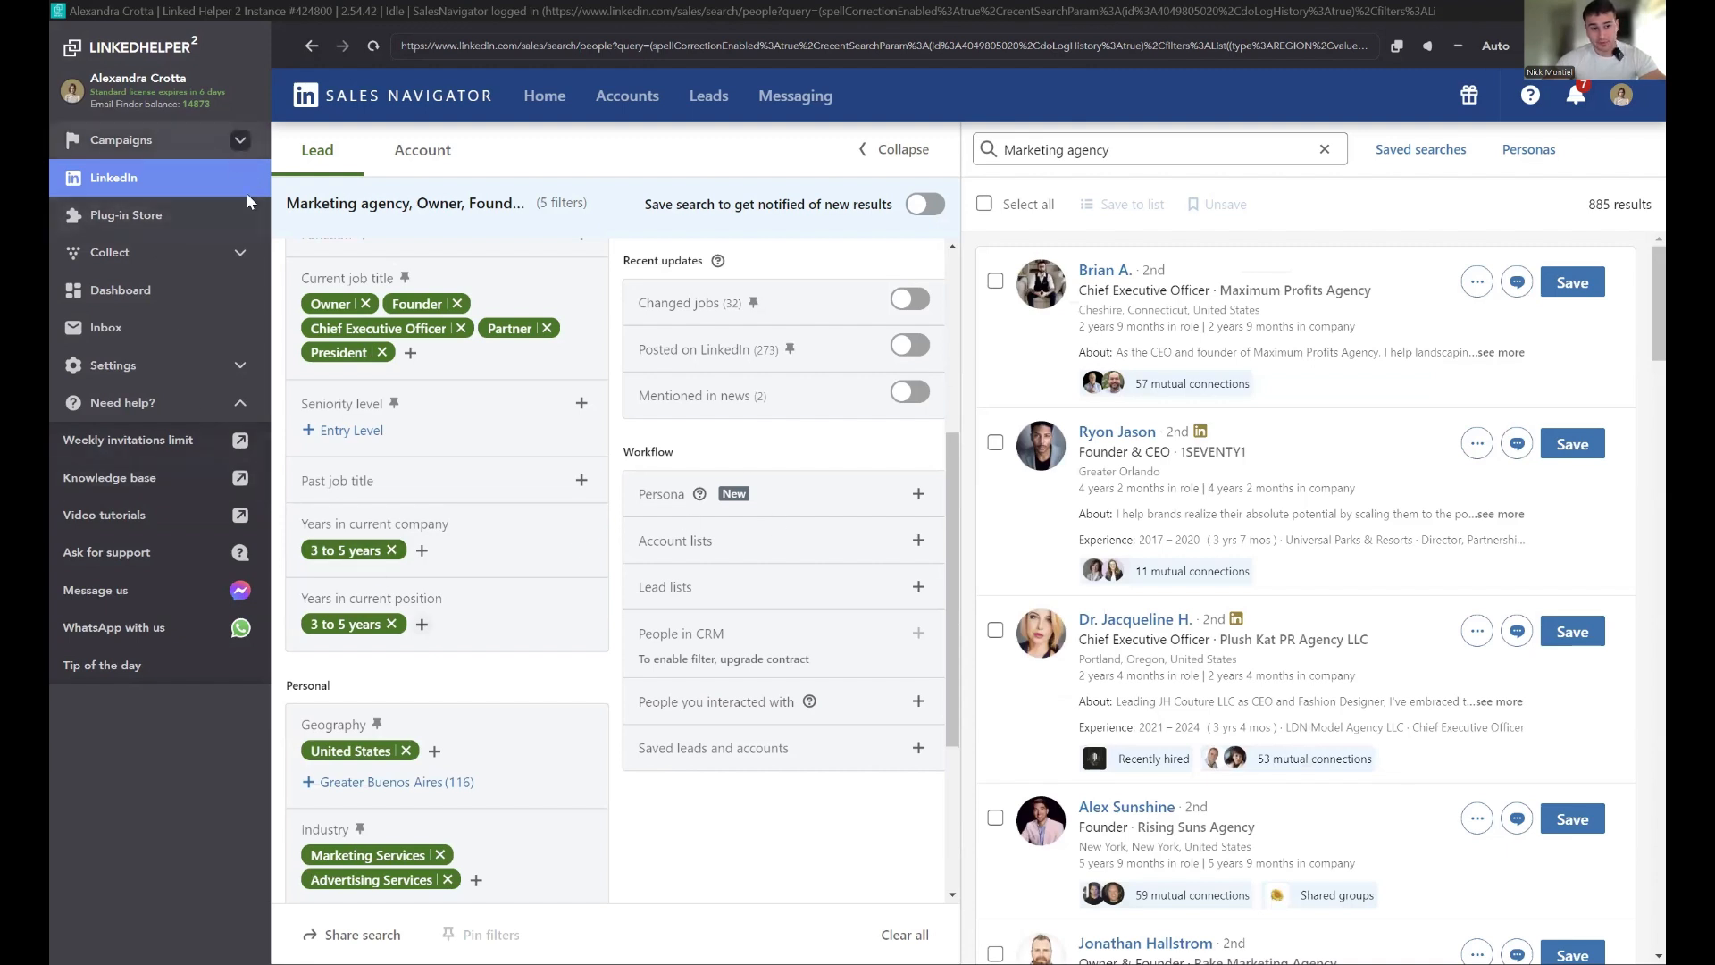
Step: Add the profiles from the current search page to the Connections campaign queue
{"action": "left_click", "coordinate": [239, 139]}
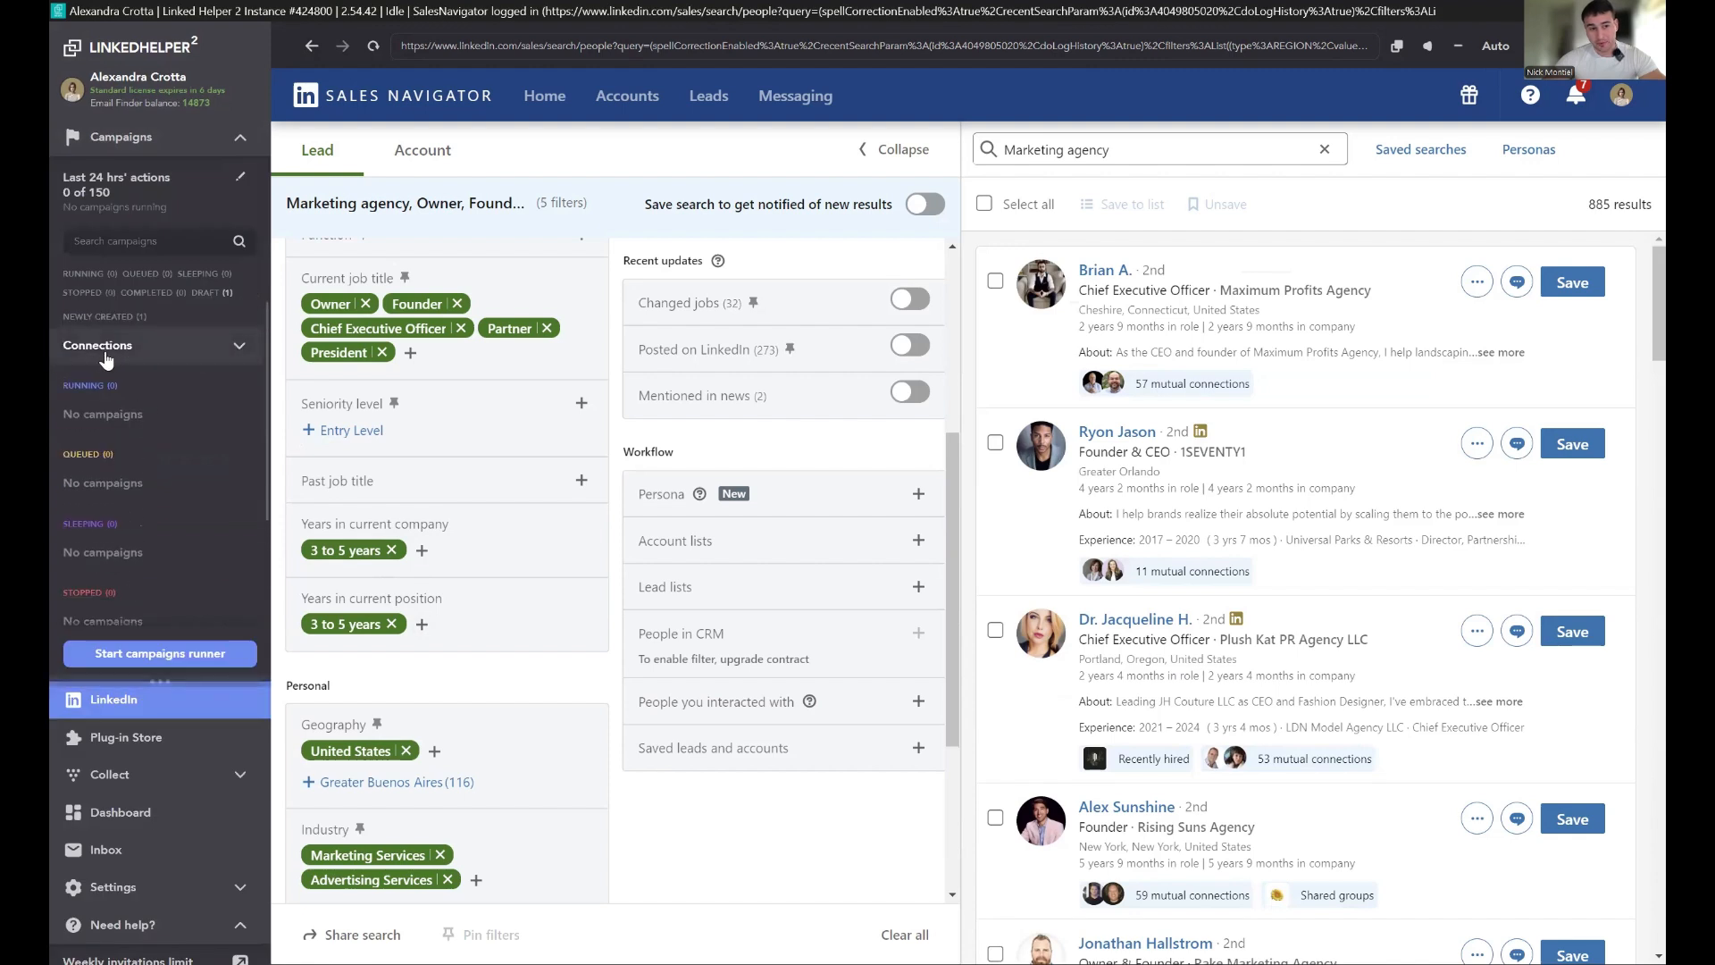
{"action": "left_click", "coordinate": [240, 346]}
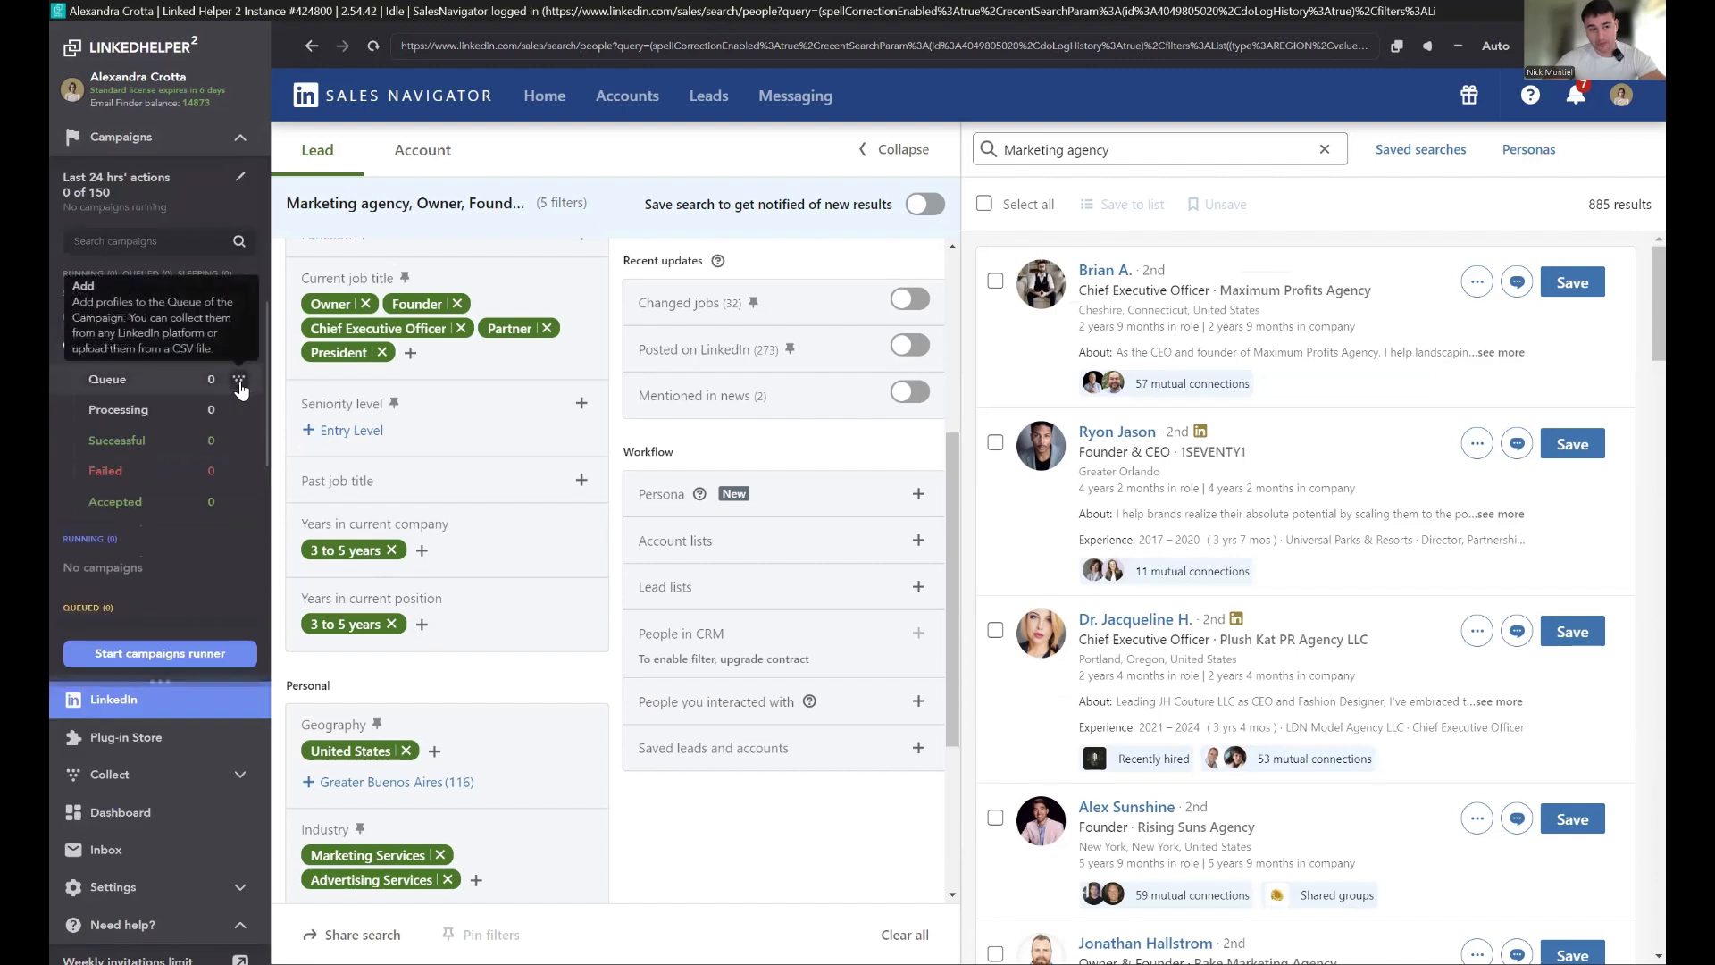
{"action": "left_click", "coordinate": [239, 382]}
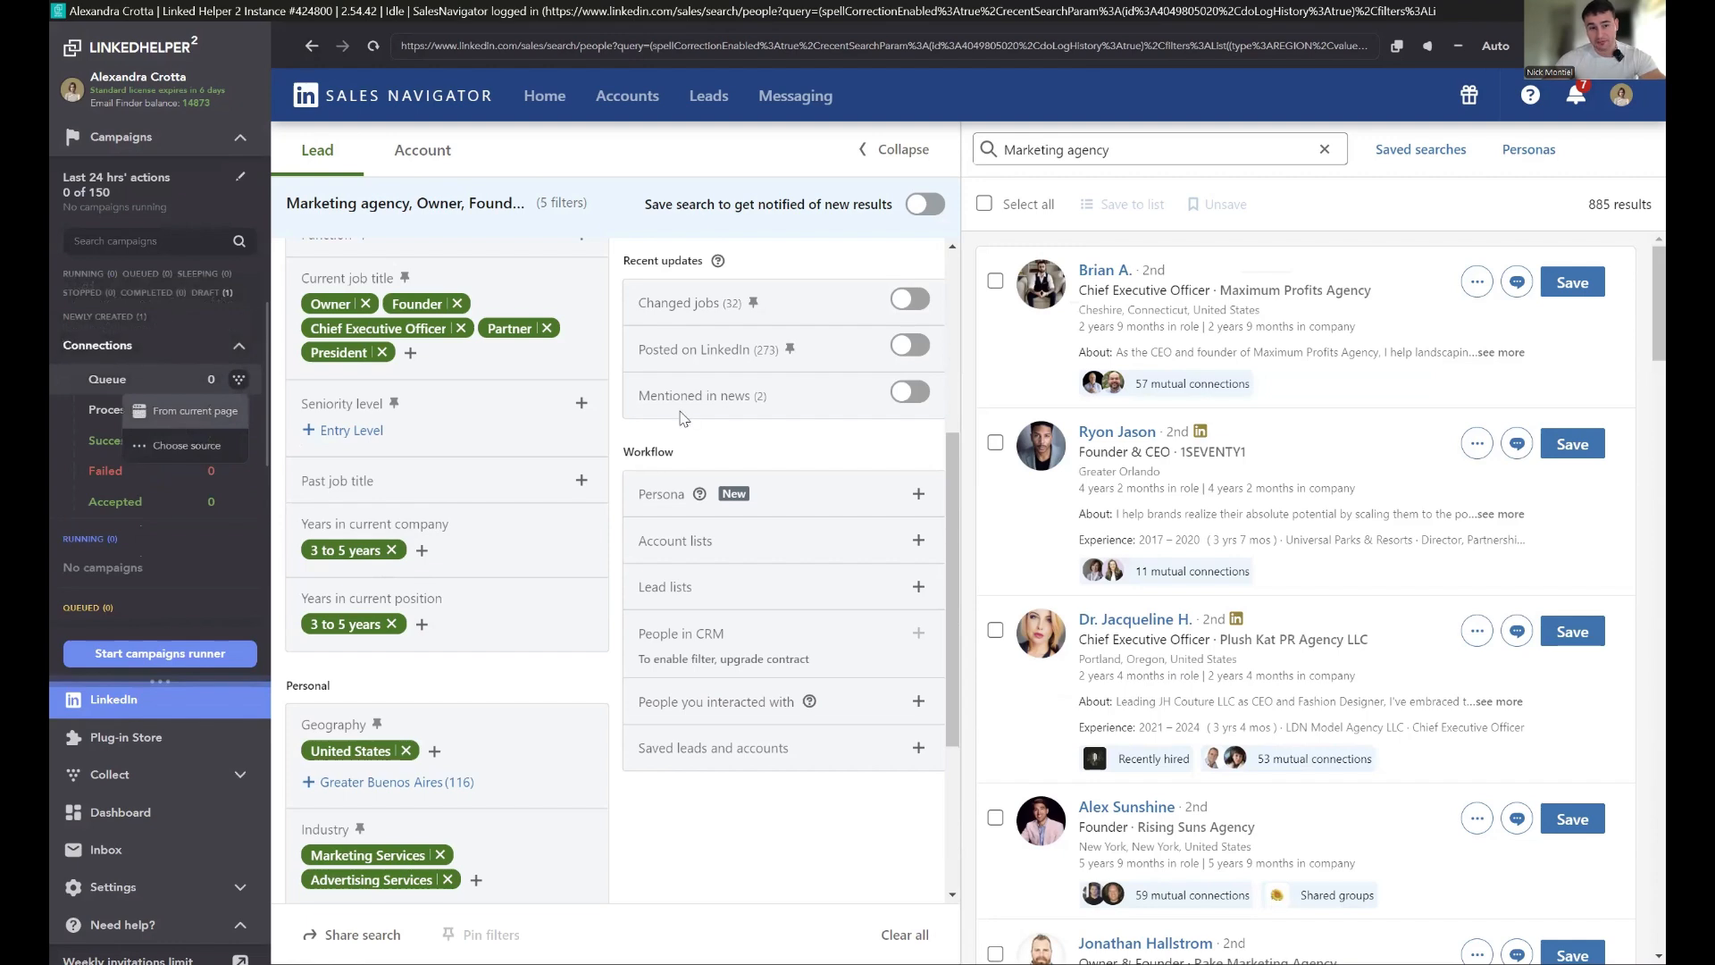
{"action": "left_click", "coordinate": [182, 425]}
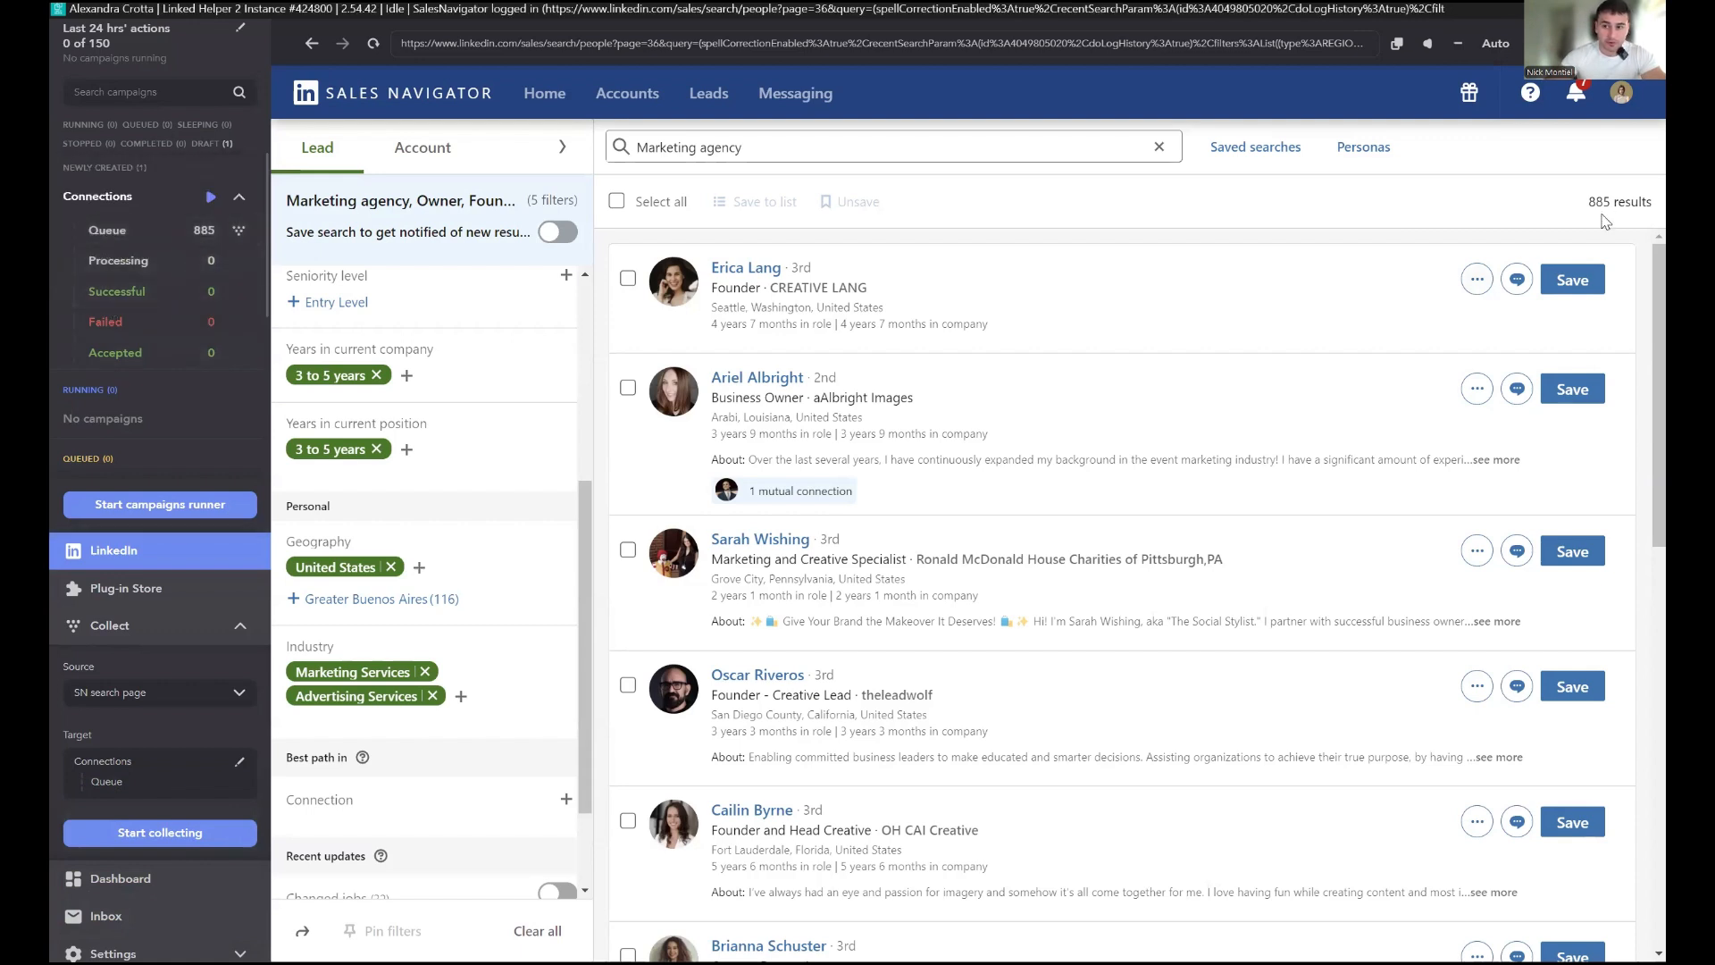
Step: Review the profiles queued in the Connections campaign's lists
{"action": "left_click_drag", "start_coordinate": [1589, 209], "coordinate": [1651, 206]}
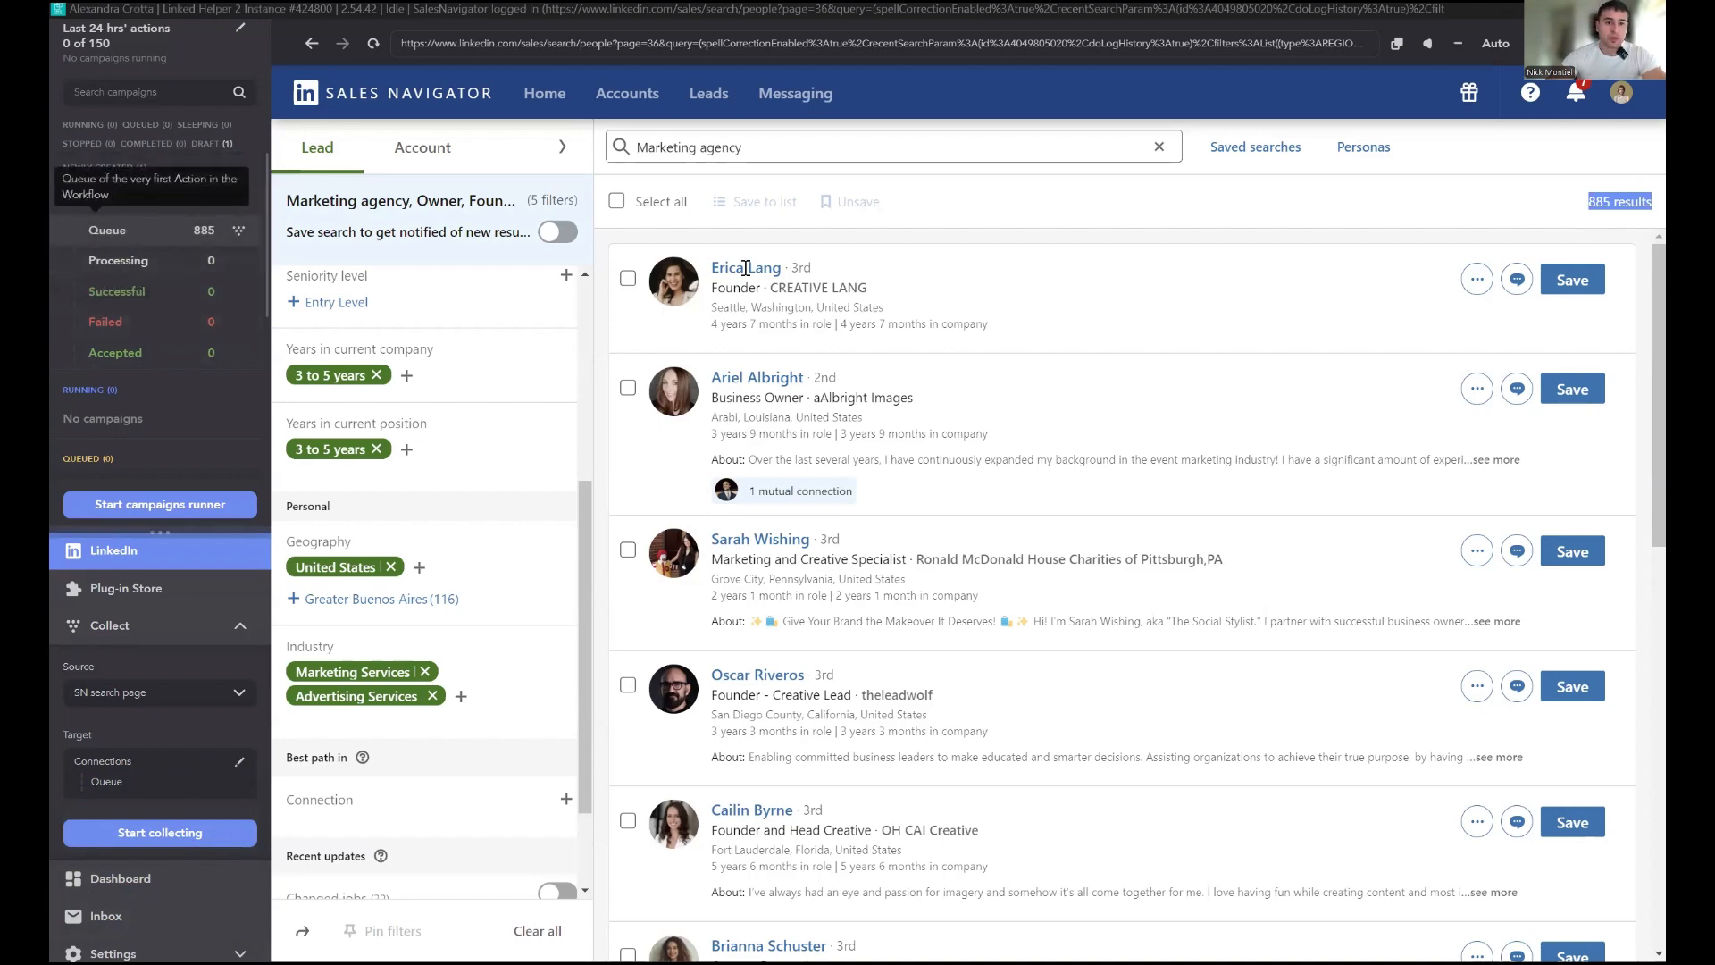
{"action": "scroll", "coordinate": [711, 395], "scroll_direction": "down", "scroll_amount": 1}
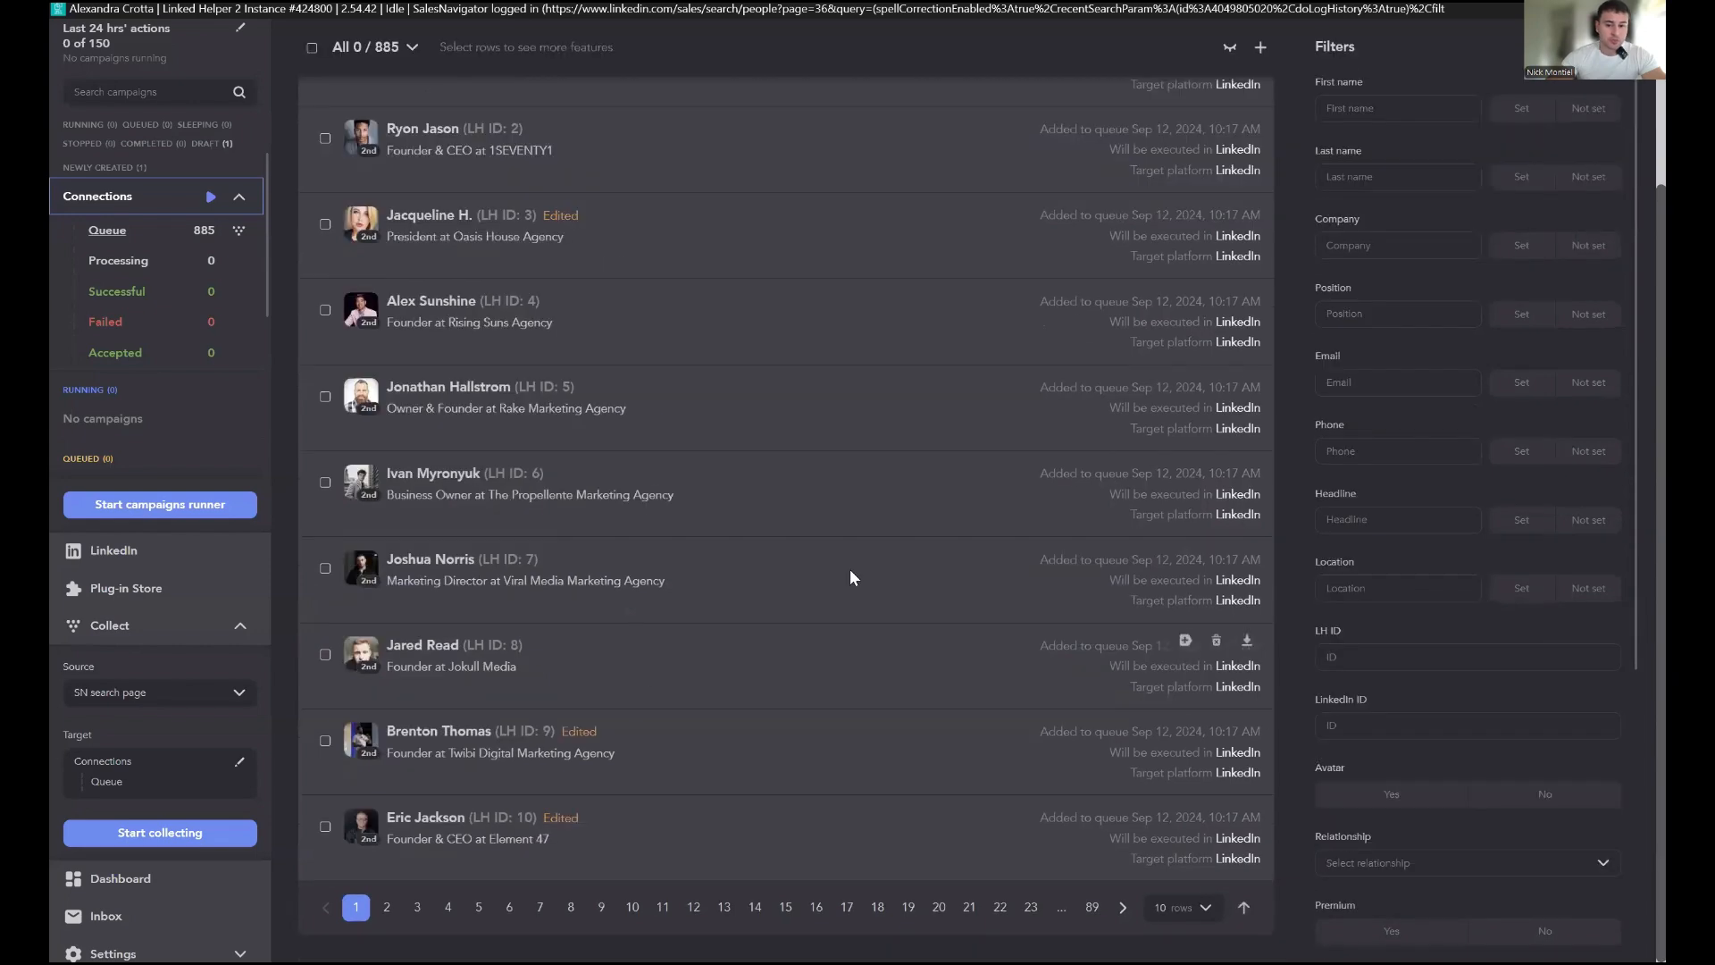
{"action": "scroll", "coordinate": [1059, 473], "scroll_direction": "up", "scroll_amount": 2}
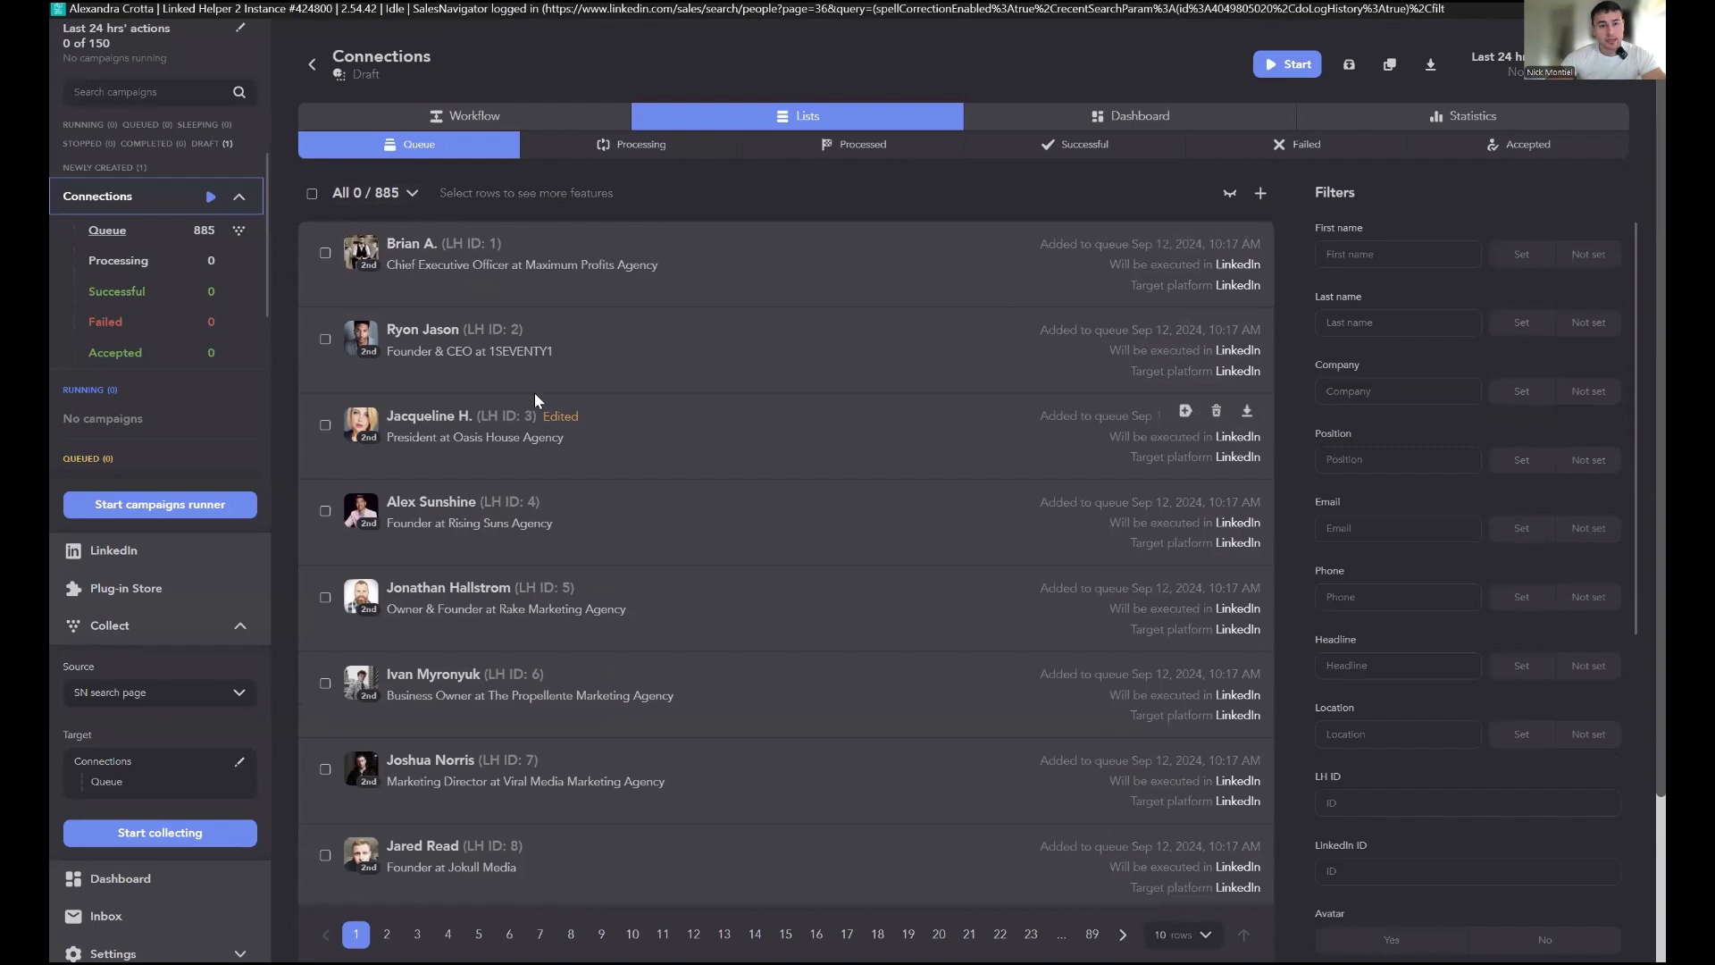
{"action": "left_click", "coordinate": [311, 193]}
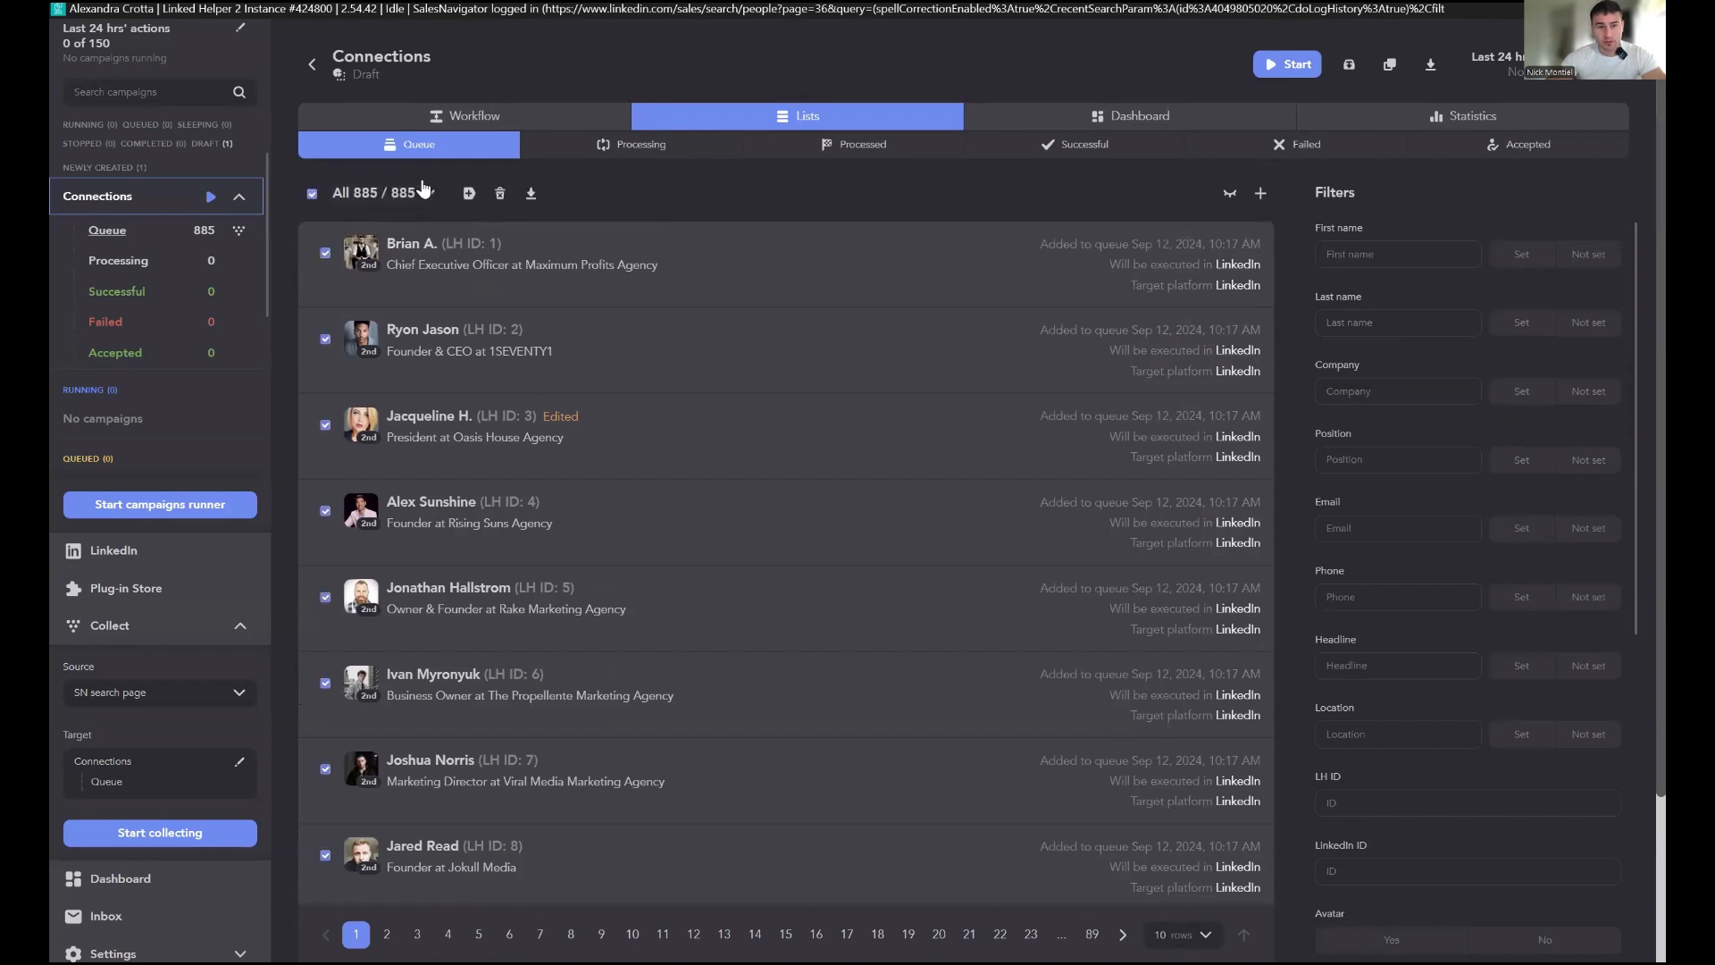
{"action": "left_click", "coordinate": [470, 200]}
{"action": "left_click", "coordinate": [547, 219]}
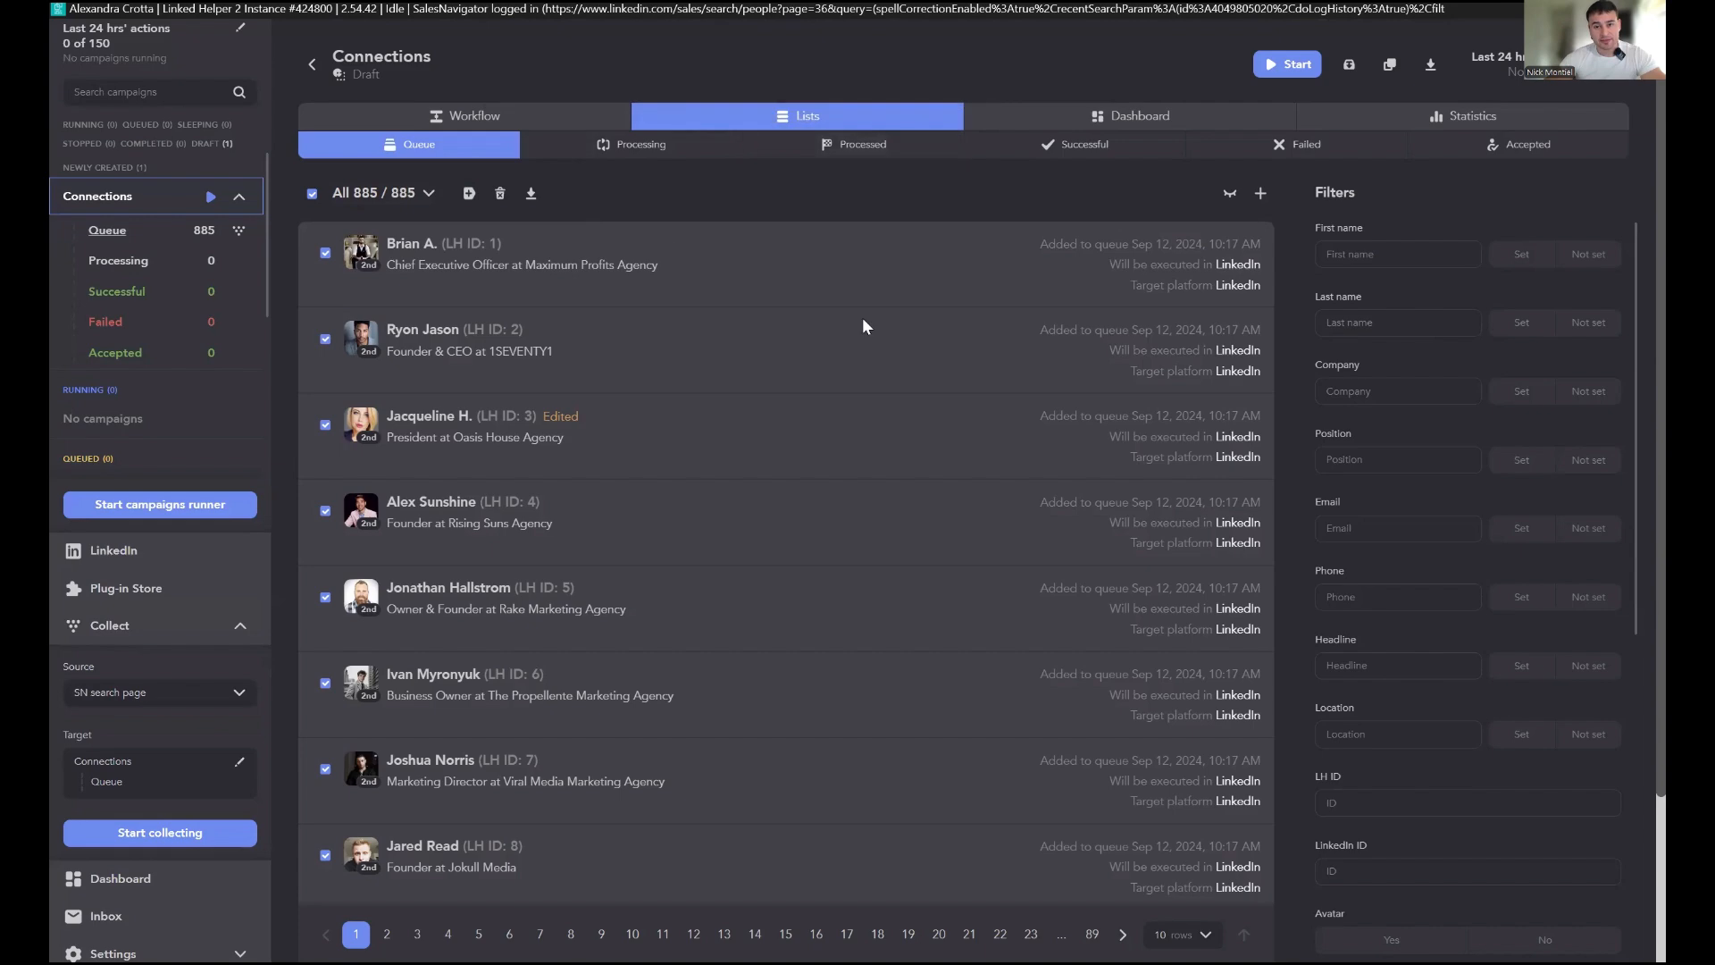
{"action": "scroll", "coordinate": [882, 464], "scroll_direction": "down", "scroll_amount": 1}
{"action": "scroll", "coordinate": [804, 500], "scroll_direction": "down", "scroll_amount": 2}
{"action": "scroll", "coordinate": [625, 536], "scroll_direction": "up", "scroll_amount": 4}
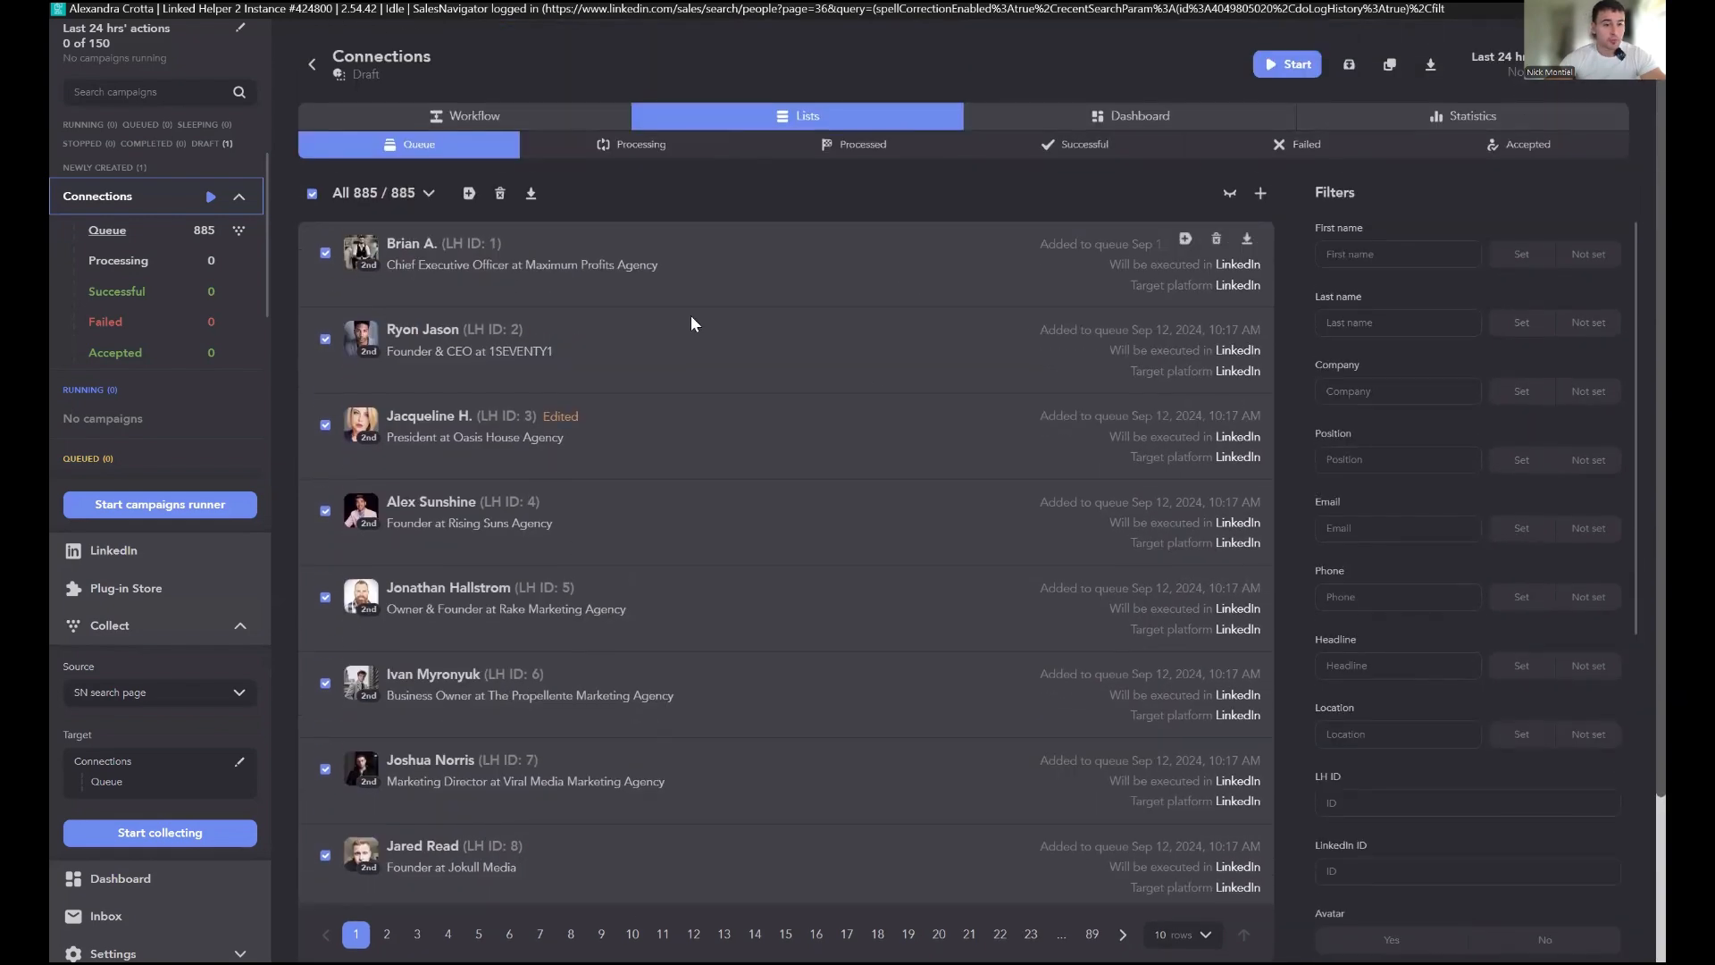
{"action": "left_click", "coordinate": [313, 194]}
{"action": "scroll", "coordinate": [652, 233], "scroll_direction": "down", "scroll_amount": 3}
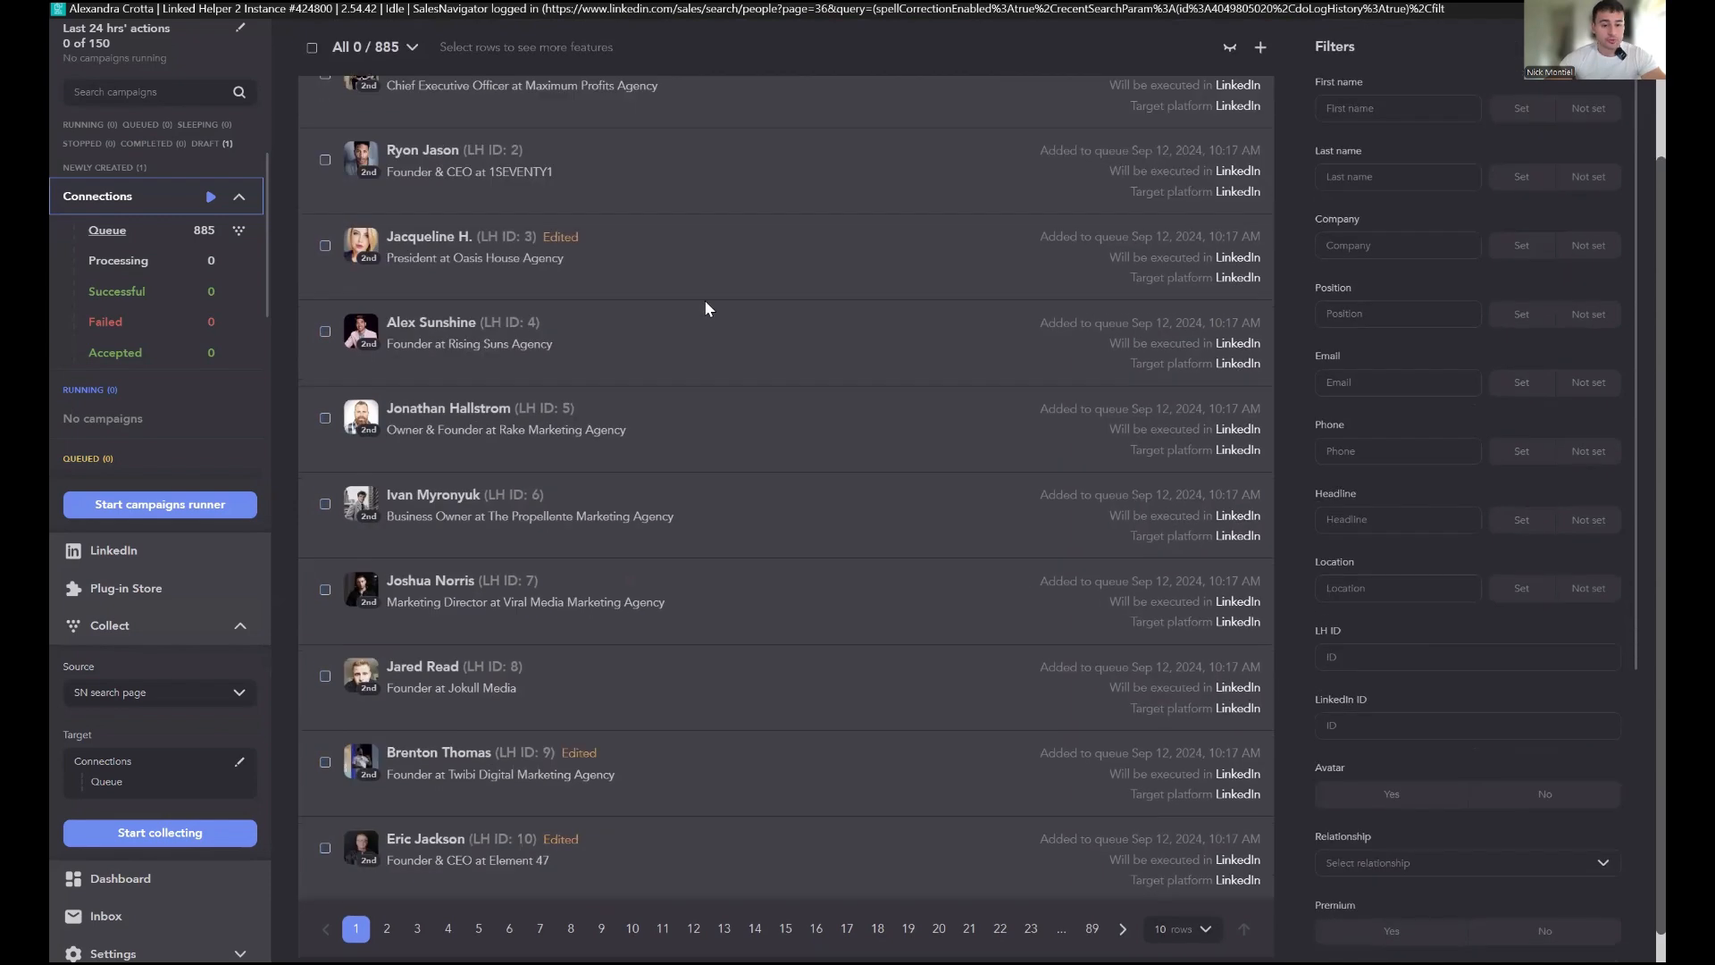
{"action": "scroll", "coordinate": [575, 376], "scroll_direction": "up", "scroll_amount": 3}
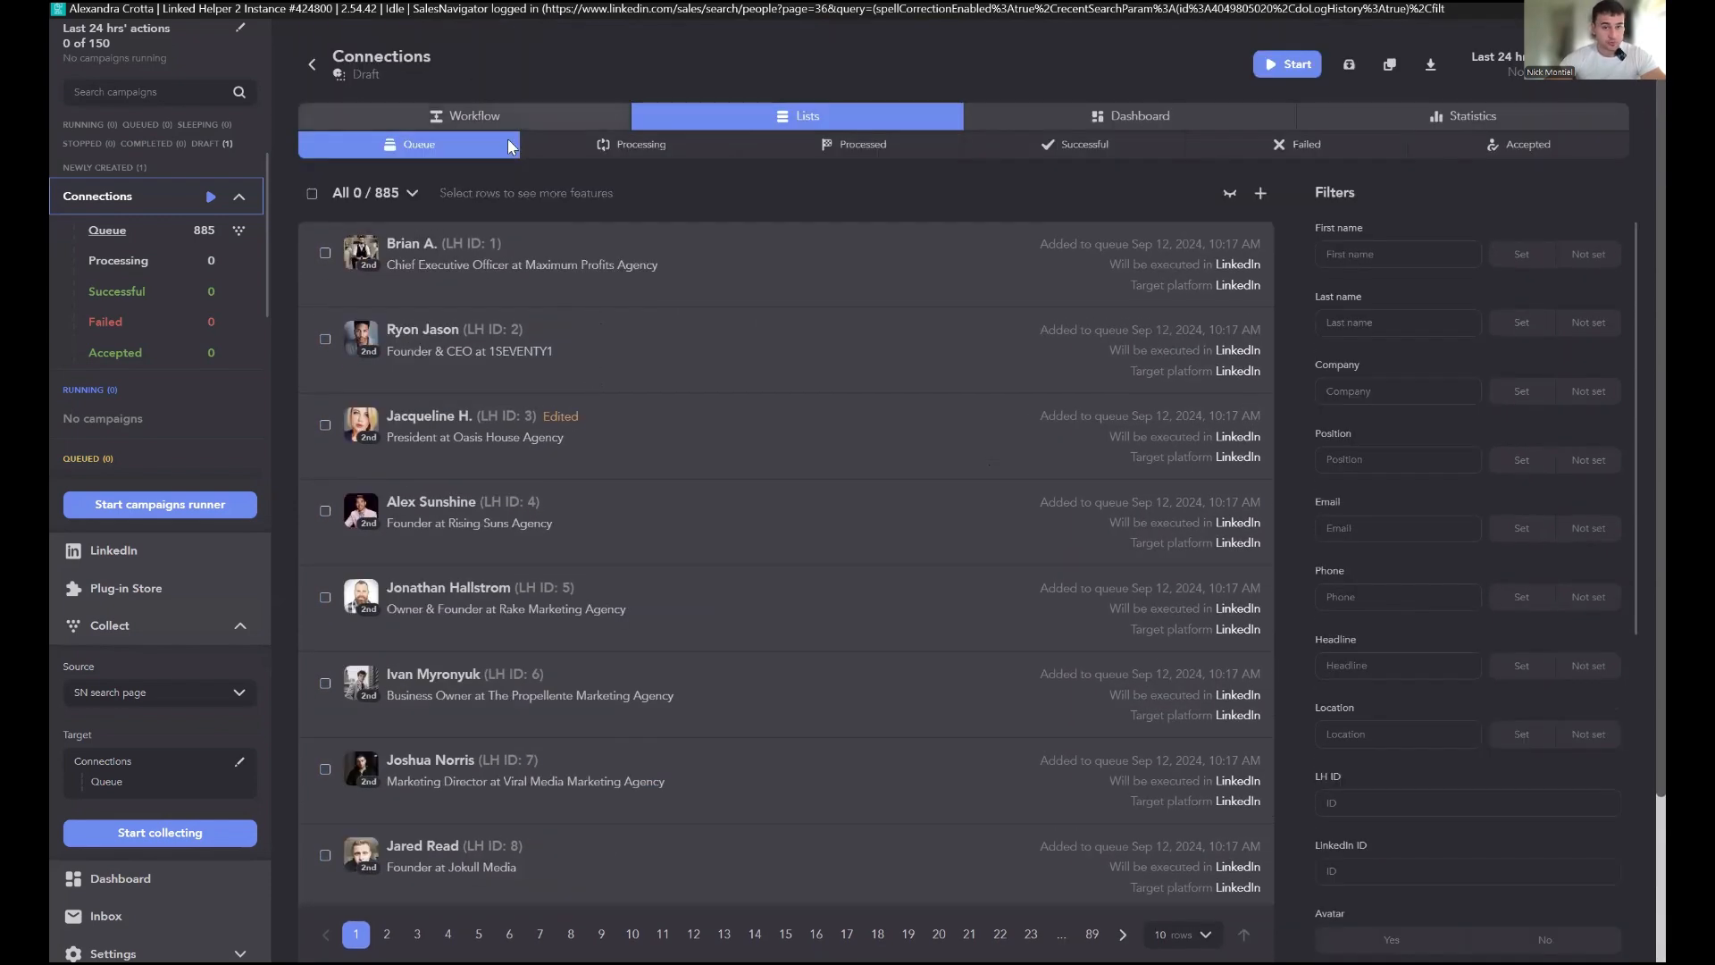
Step: Replace the invite action's message with 'Hey, I noticed that you are in the marketing field and I would love to connect with you'
{"action": "left_click", "coordinate": [497, 115]}
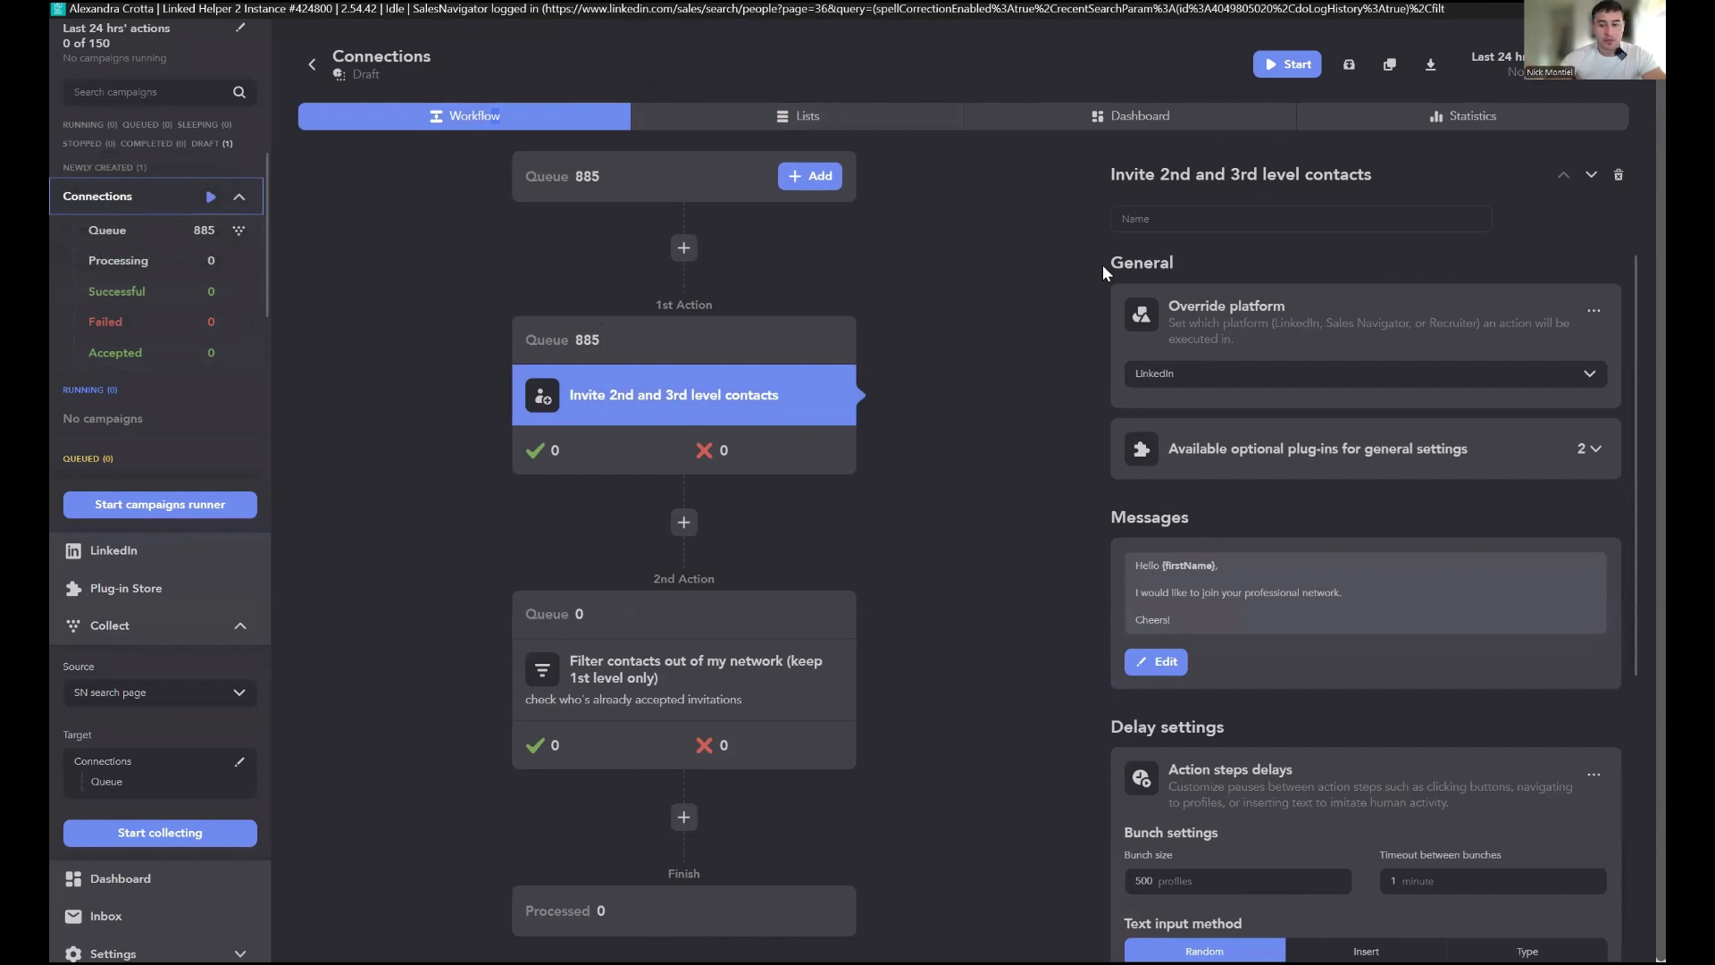
{"action": "scroll", "coordinate": [1256, 425], "scroll_direction": "down", "scroll_amount": 2}
{"action": "left_click", "coordinate": [1256, 413]}
{"action": "key", "text": "ctrl+a"}
{"action": "key", "text": "BackSpace"}
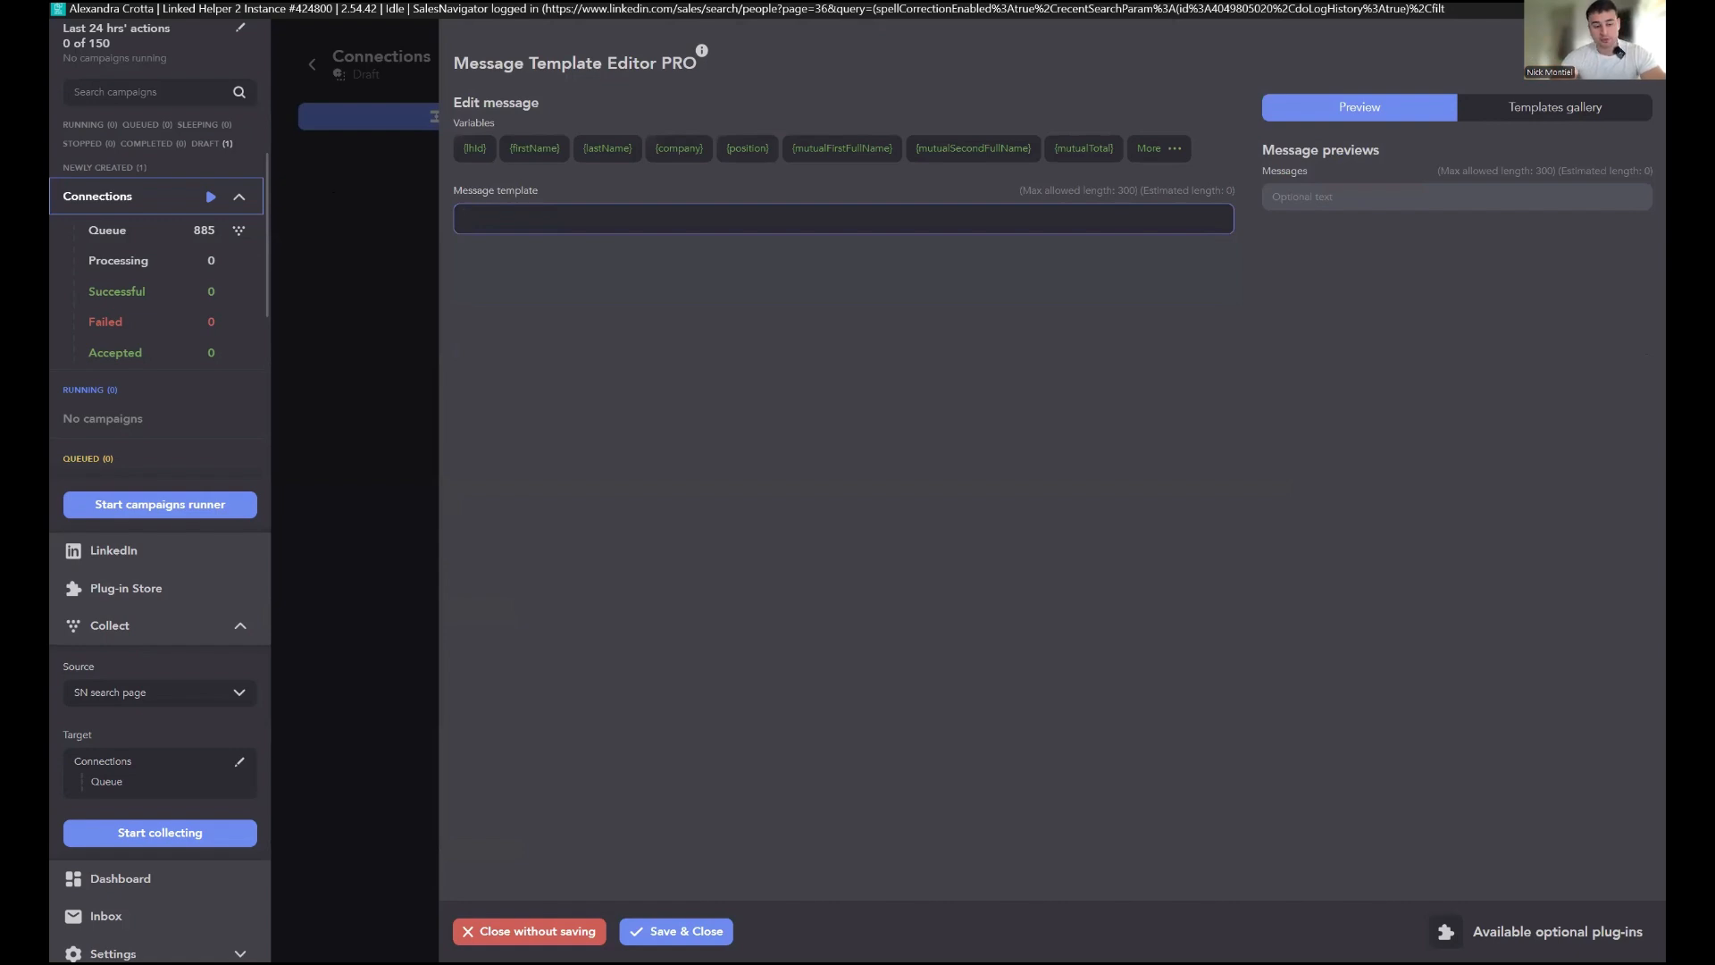
{"action": "type", "text": "Hey"}
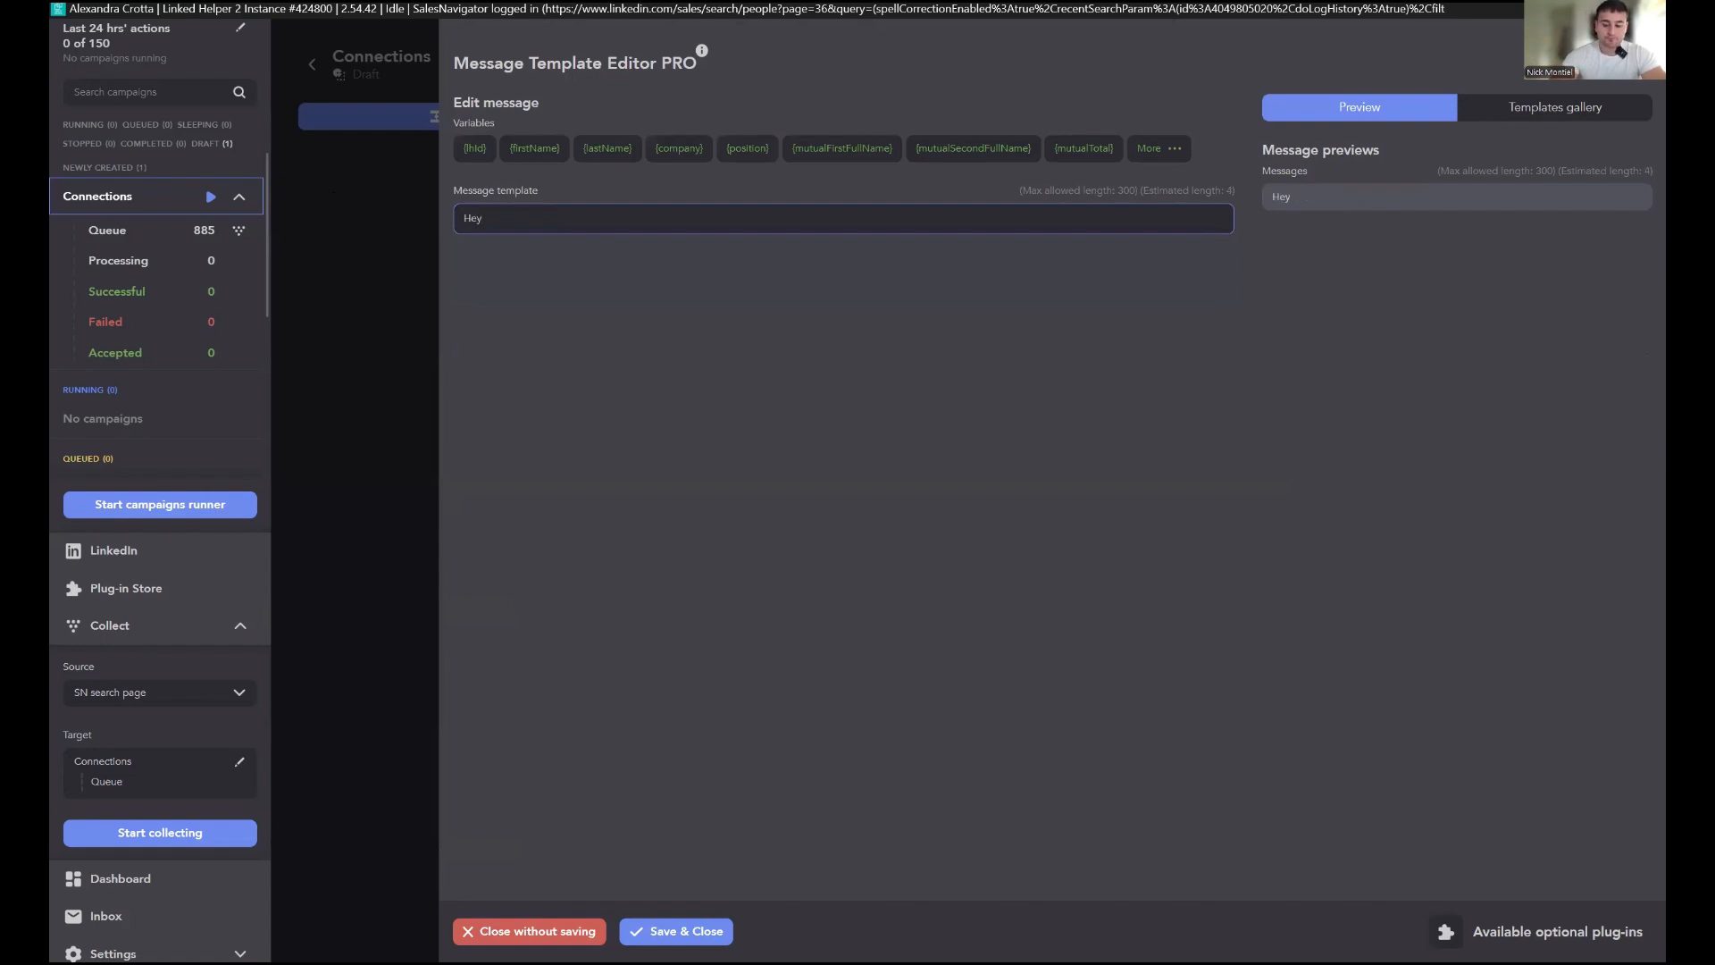
{"action": "type", "text": ", I noticed that you are "}
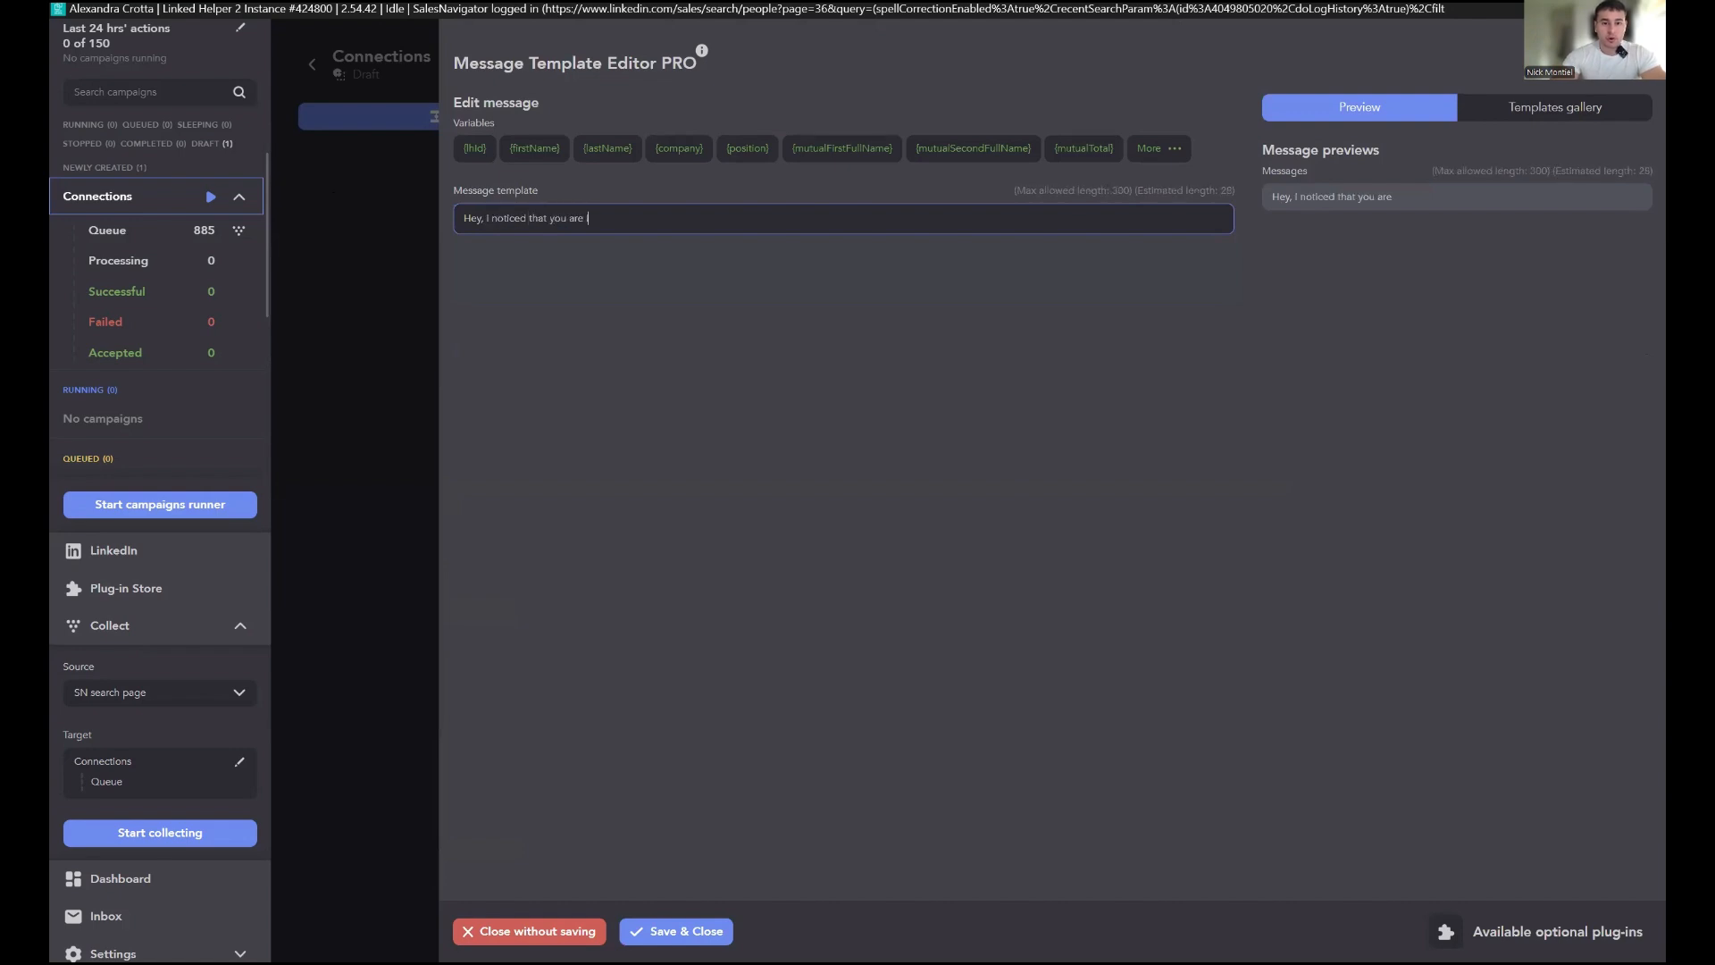
{"action": "type", "text": "in the market!ng field a"}
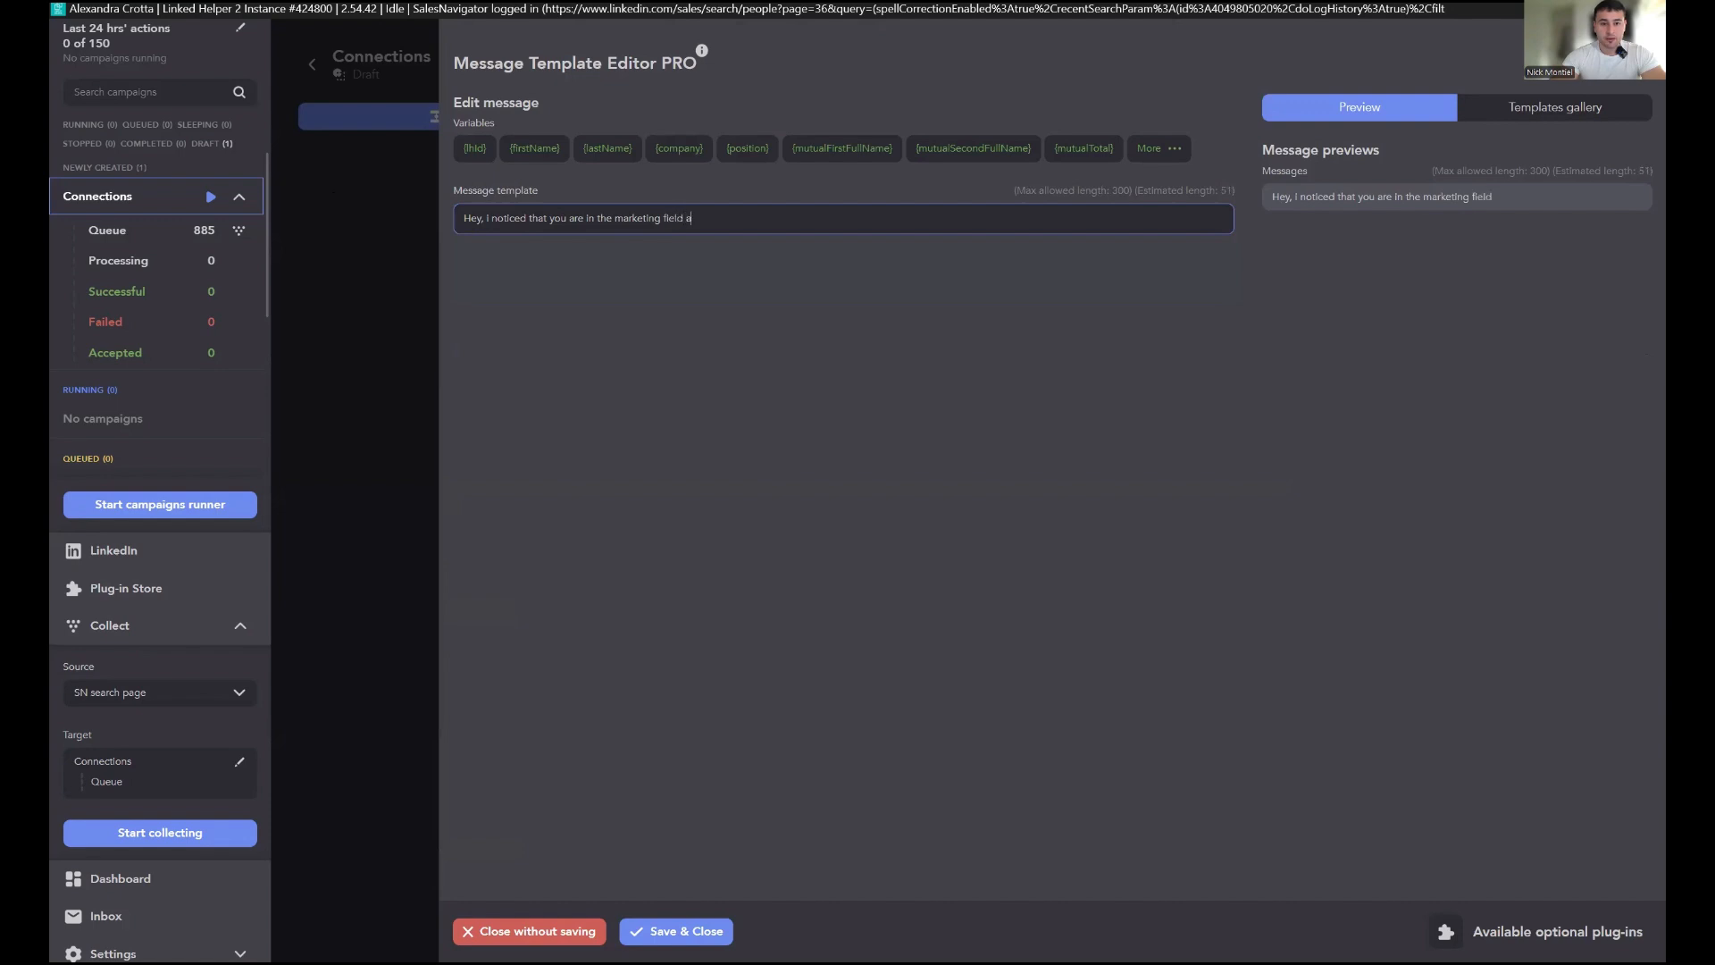
{"action": "type", "text": "nd I would"}
{"action": "key", "text": "BackSpace"}
{"action": "key", "text": "BackSpace"}
{"action": "type", "text": "uld love to connect w"}
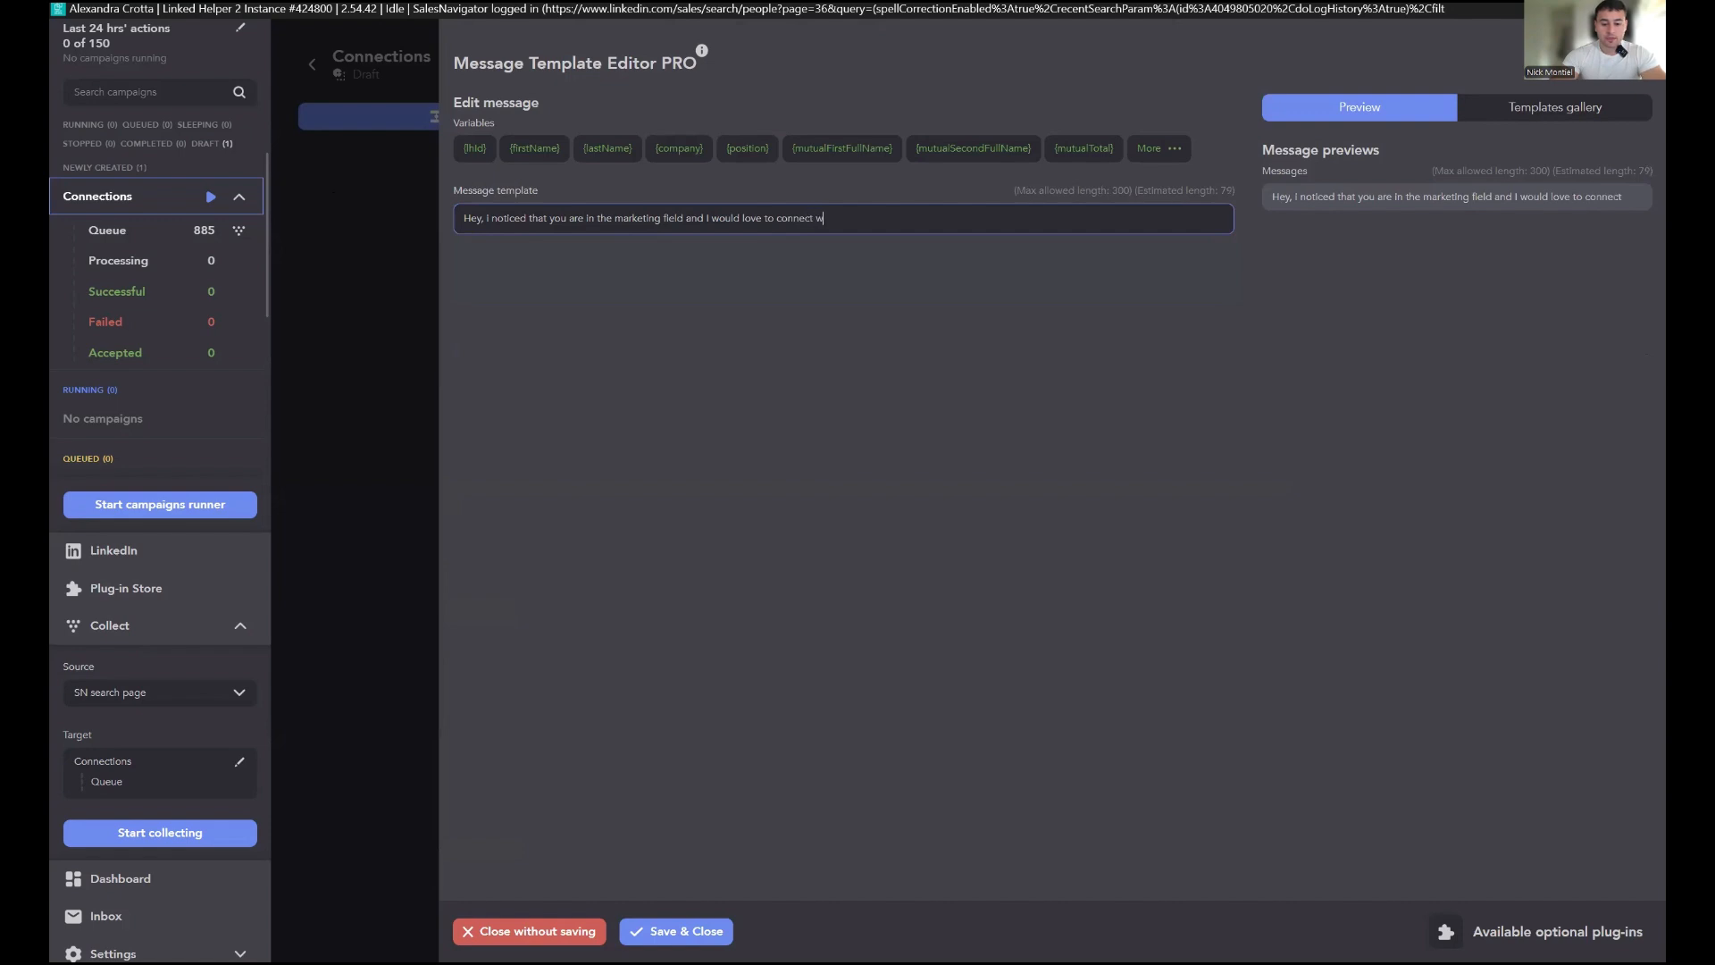
{"action": "type", "text": "ith you and find out"}
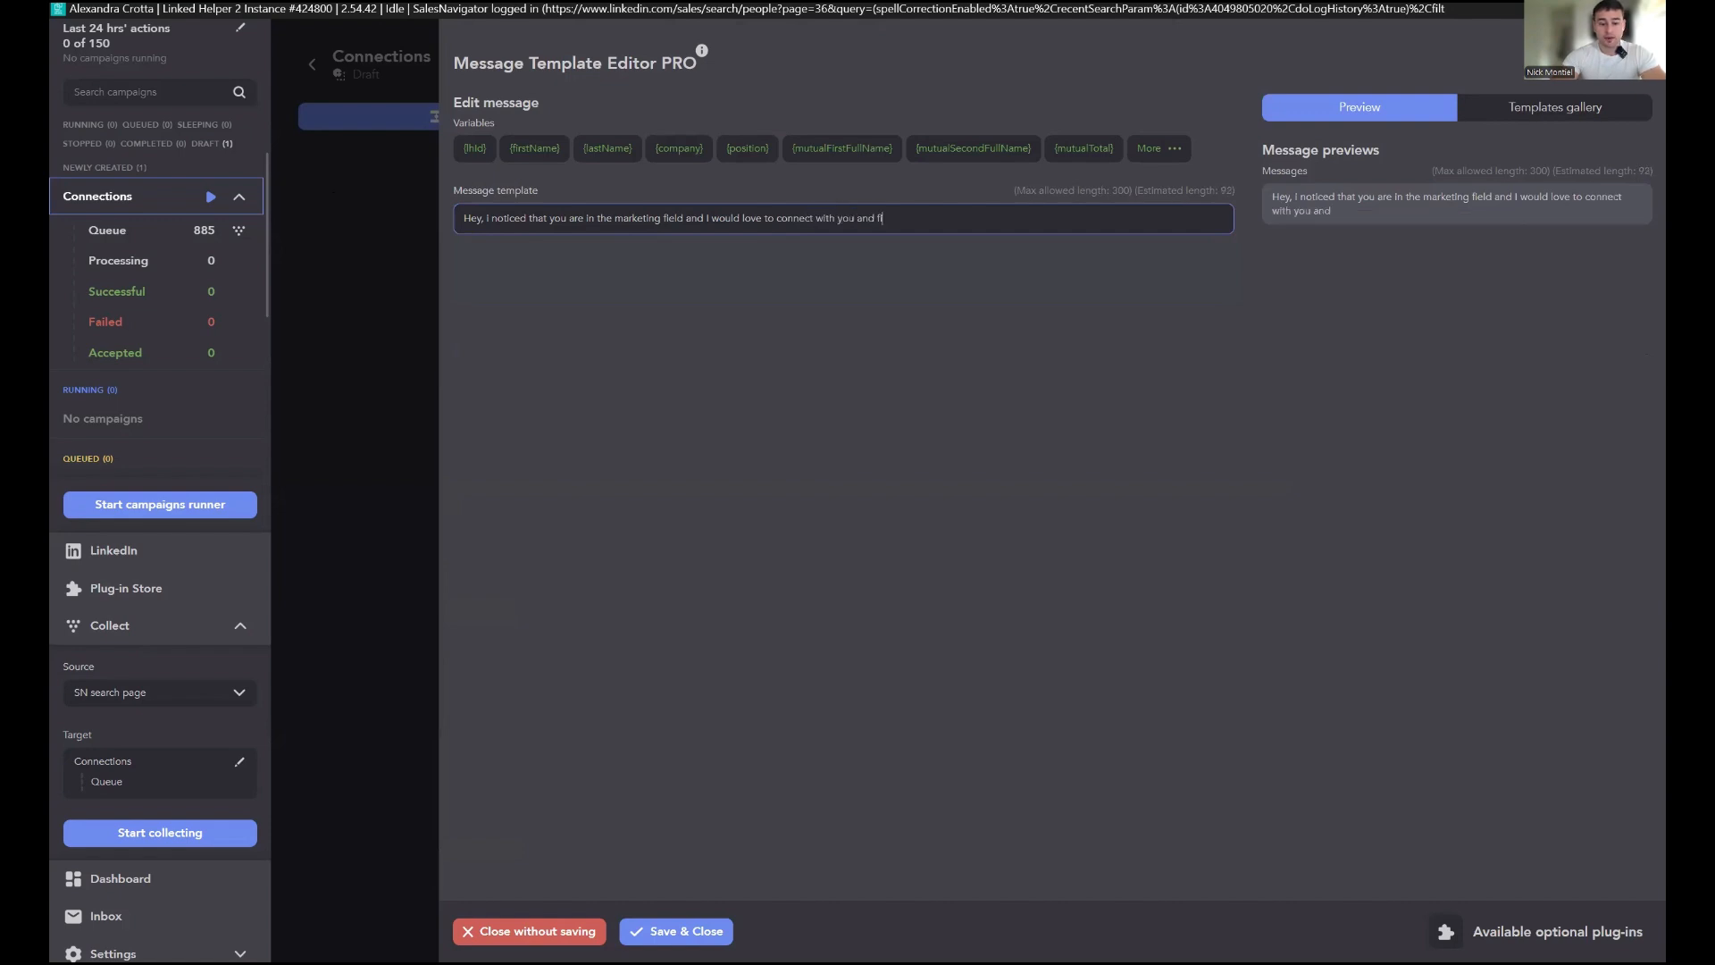
{"action": "type", "text": " more aboit"}
Step: Finish the invitation message with ' and find out more about what you do!'
{"action": "key", "text": "BackSpace"}
{"action": "type", "text": "what"}
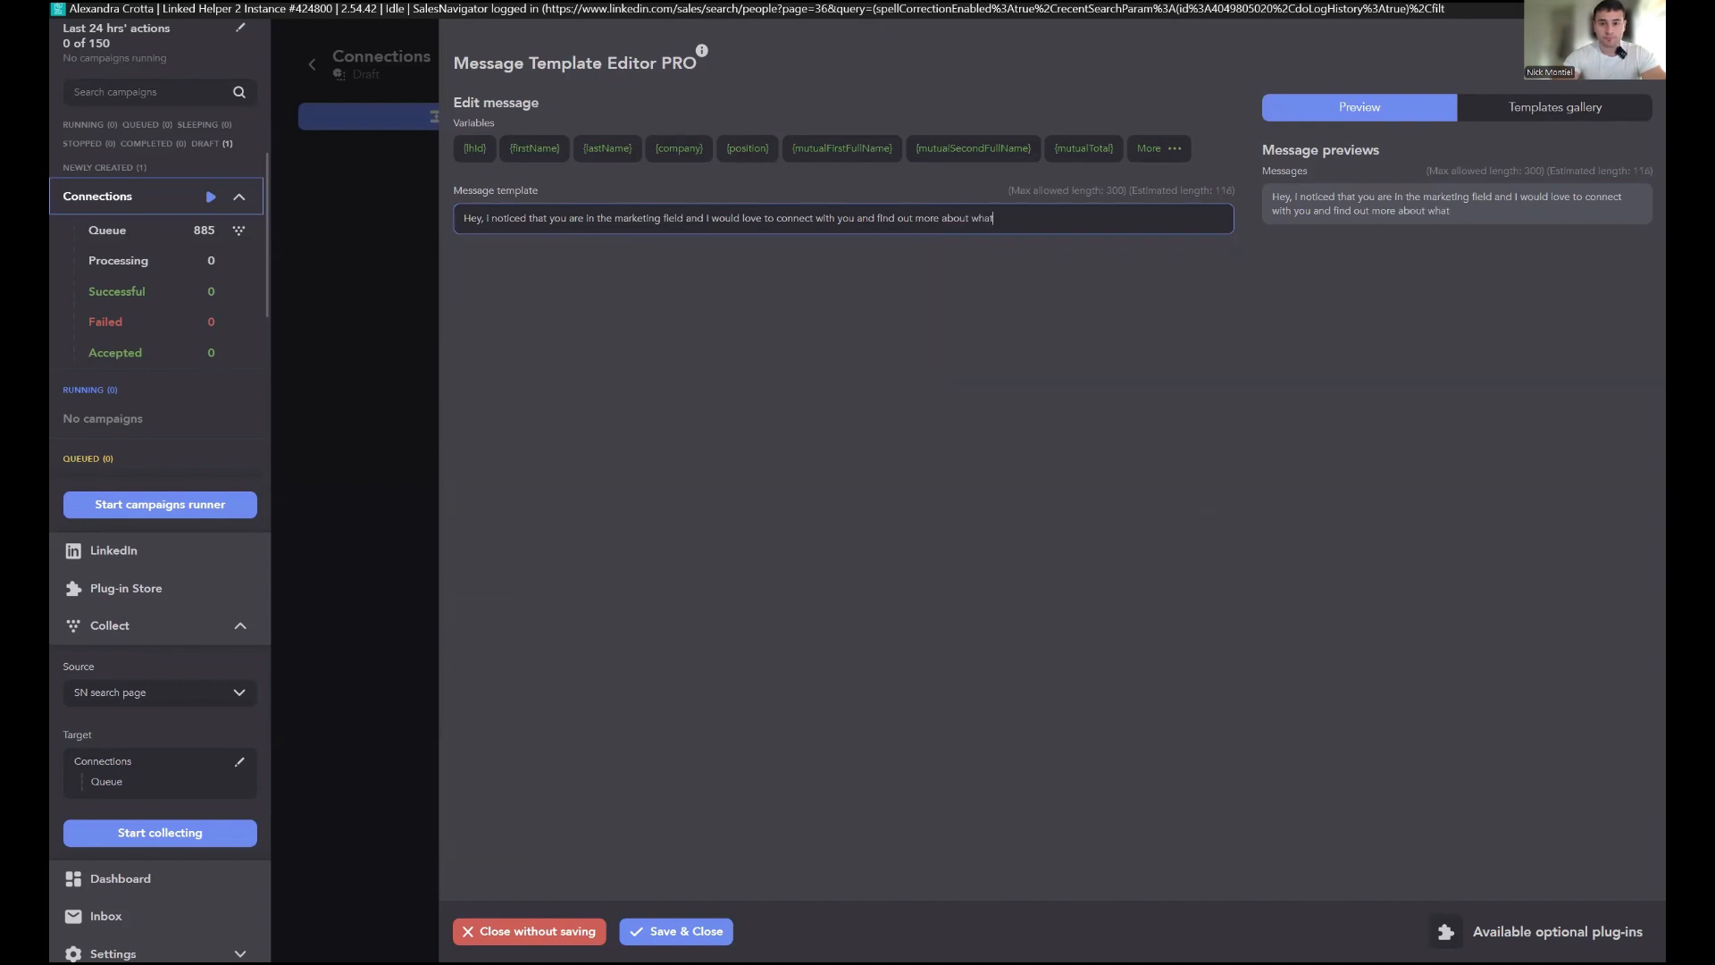
{"action": "type", "text": " you do!"}
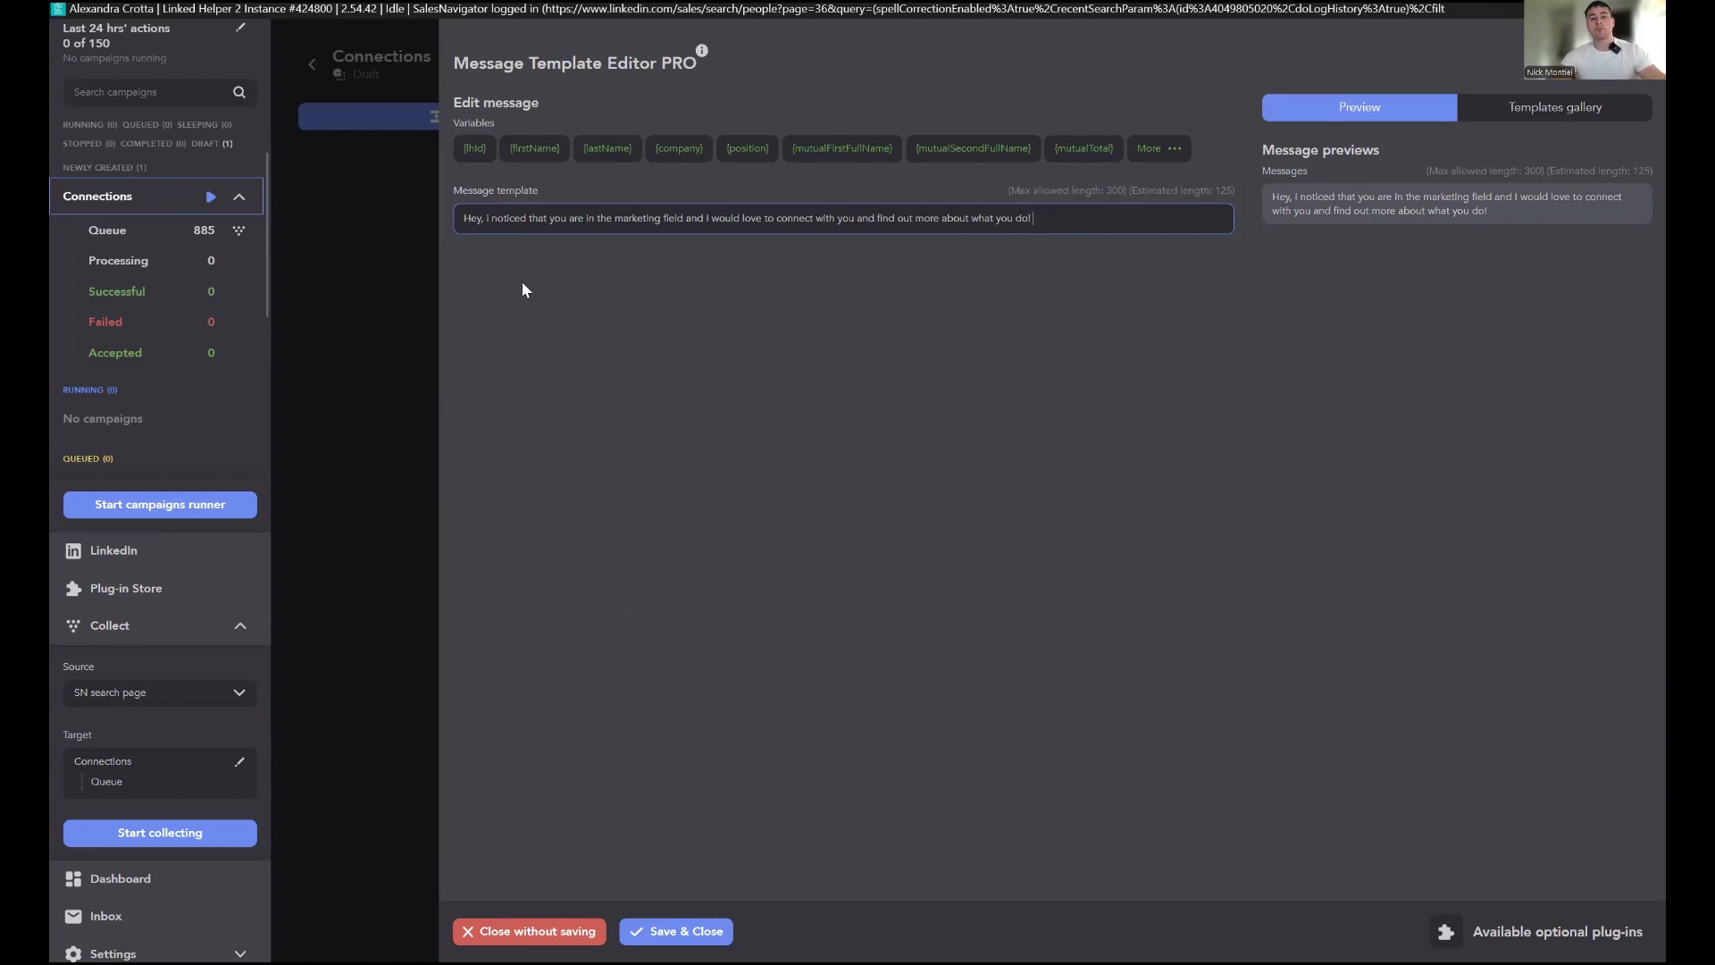
Step: Select the whole message text and save the invitation message template
{"action": "left_click", "coordinate": [483, 223]}
{"action": "left_click", "coordinate": [679, 354]}
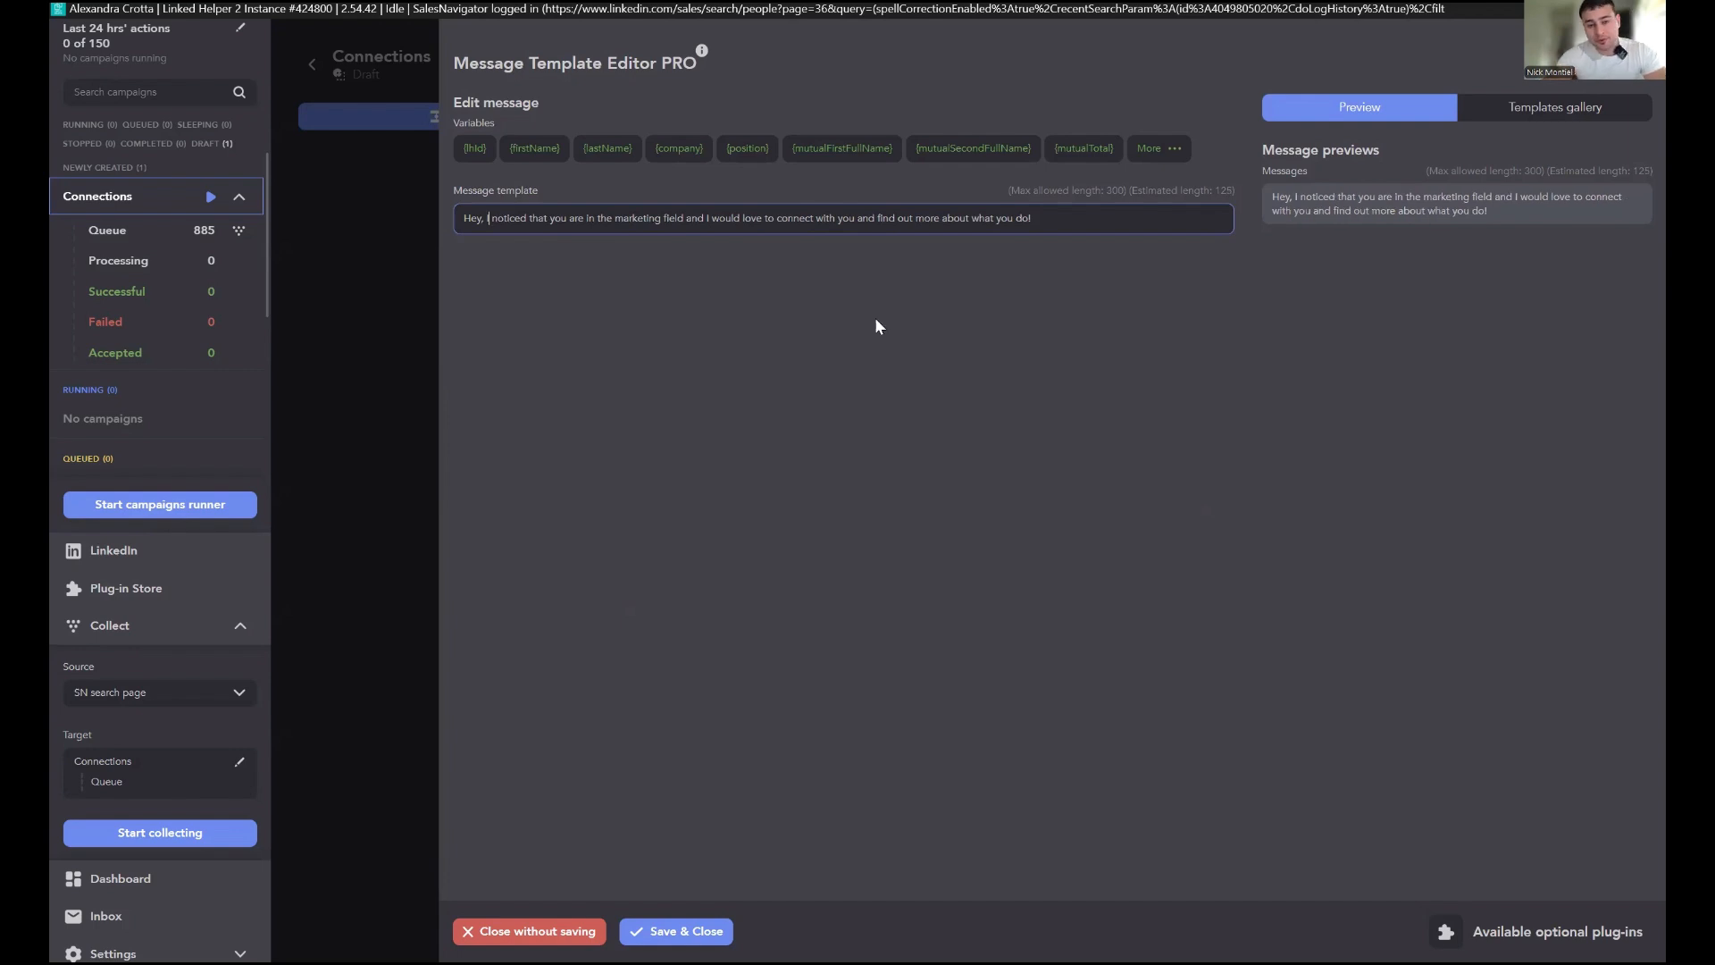
{"action": "left_click_drag", "start_coordinate": [1053, 223], "coordinate": [416, 384]}
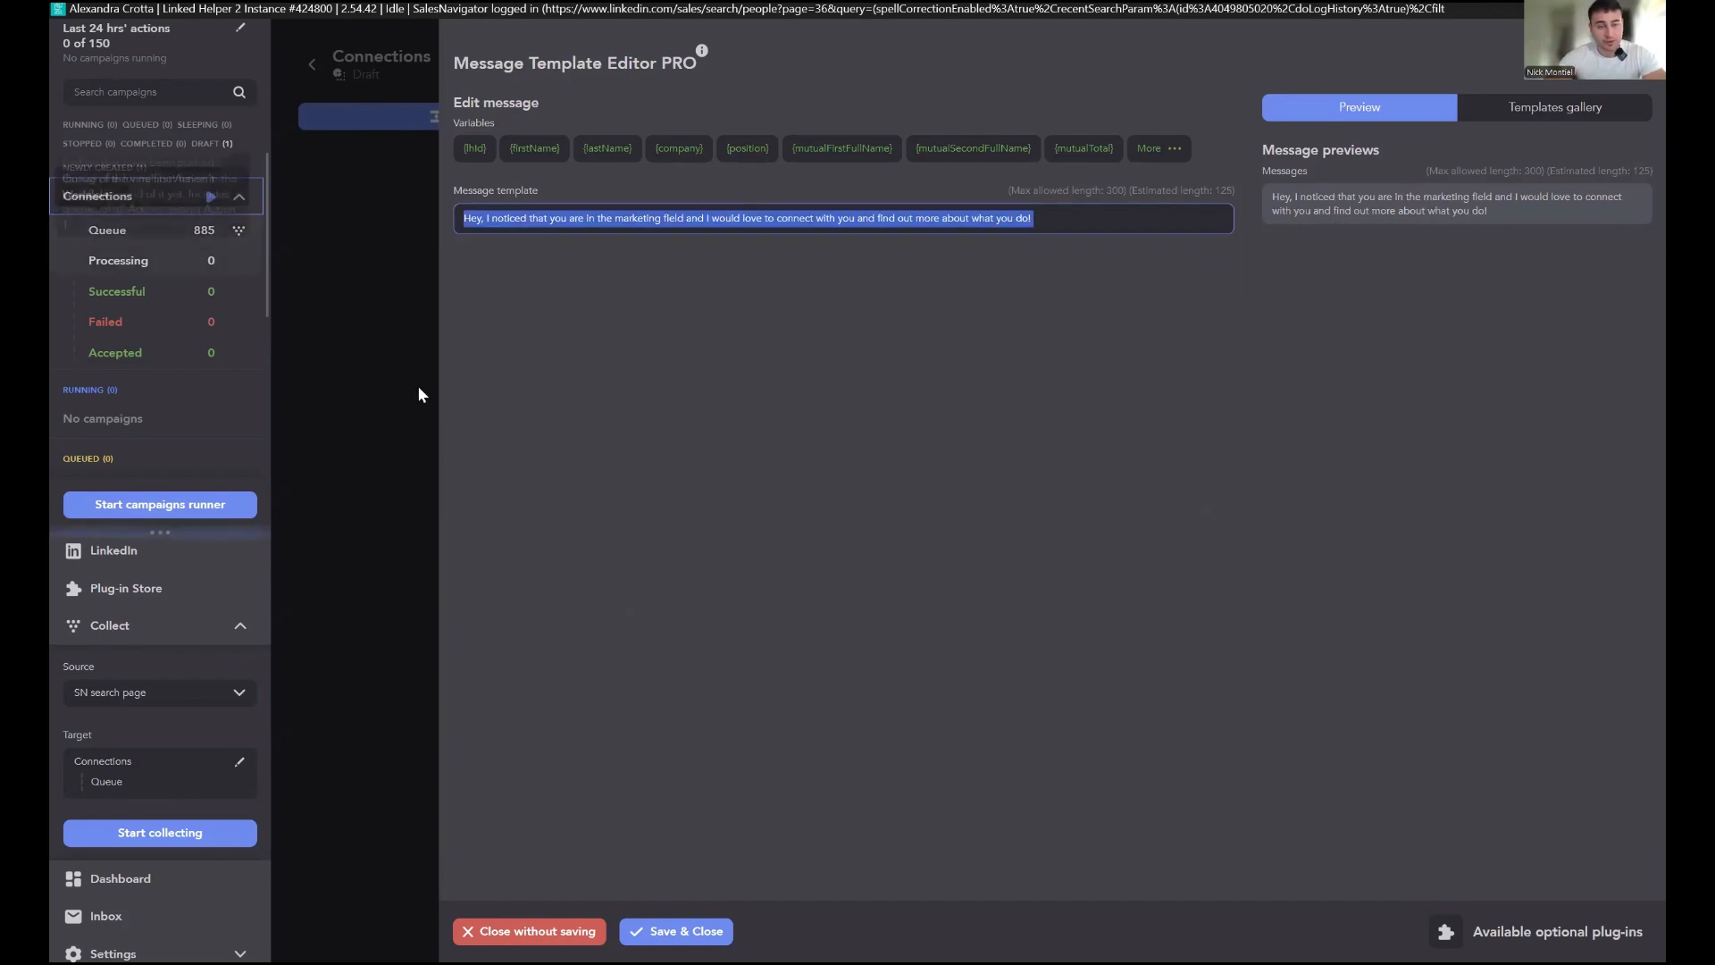
{"action": "left_click", "coordinate": [1079, 216]}
{"action": "left_click_drag", "start_coordinate": [1100, 222], "coordinate": [464, 208]}
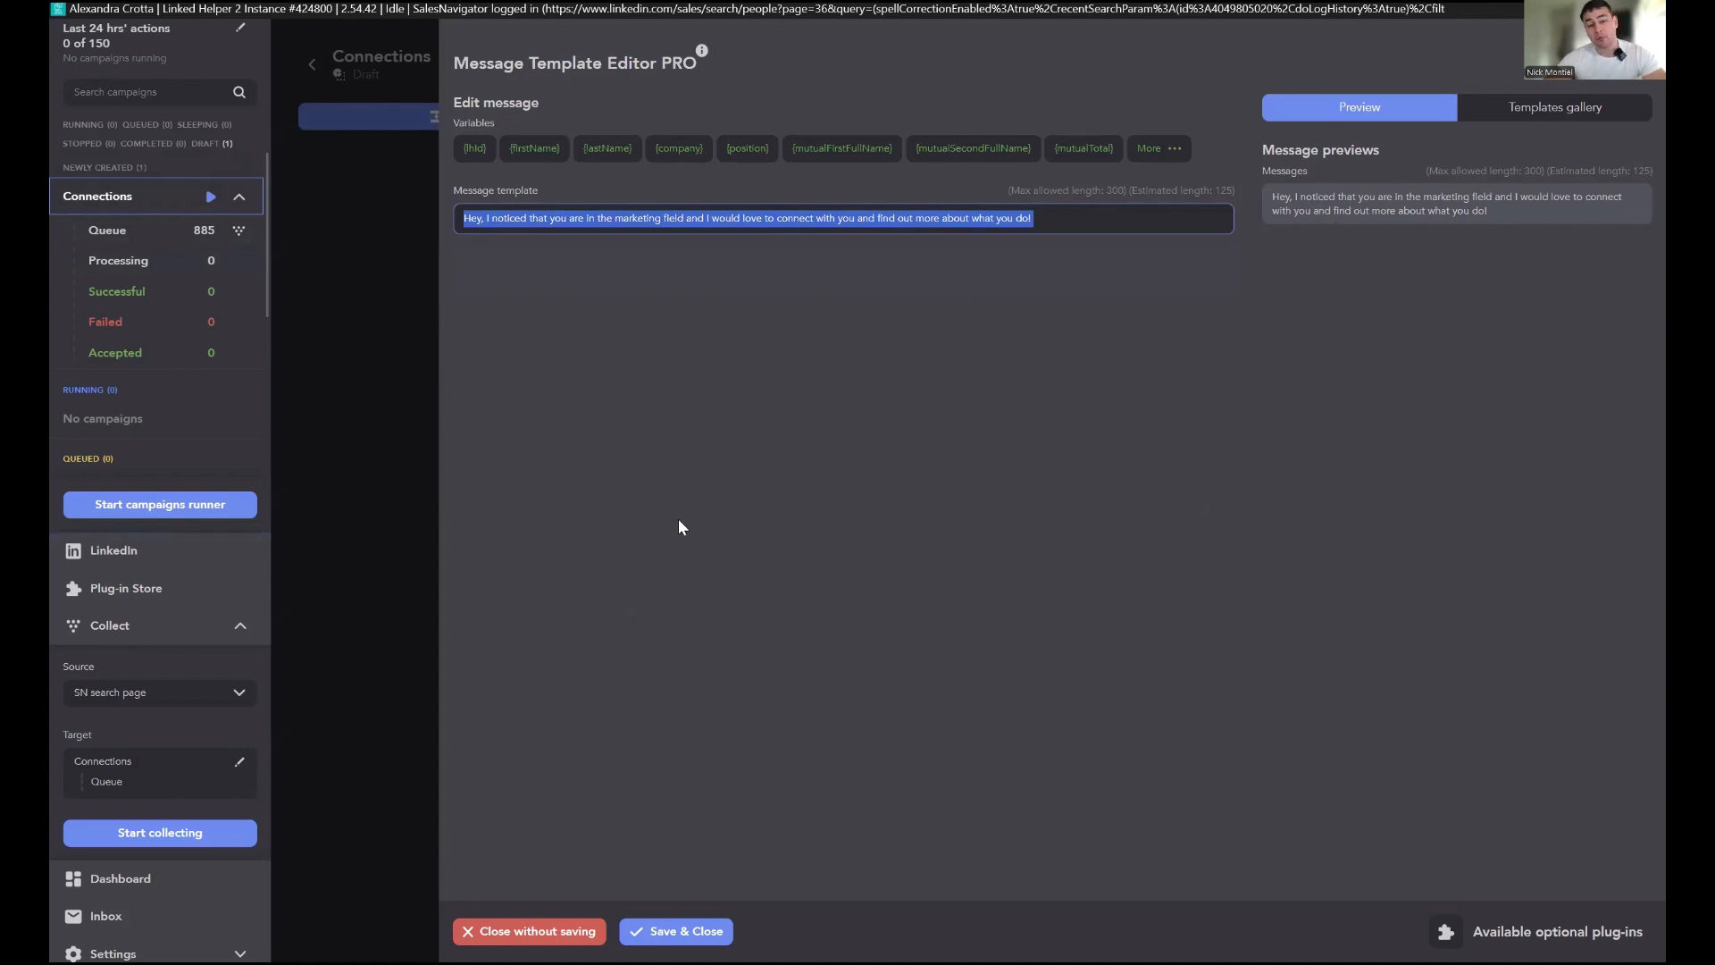
{"action": "mouse_move", "coordinate": [1036, 222]}
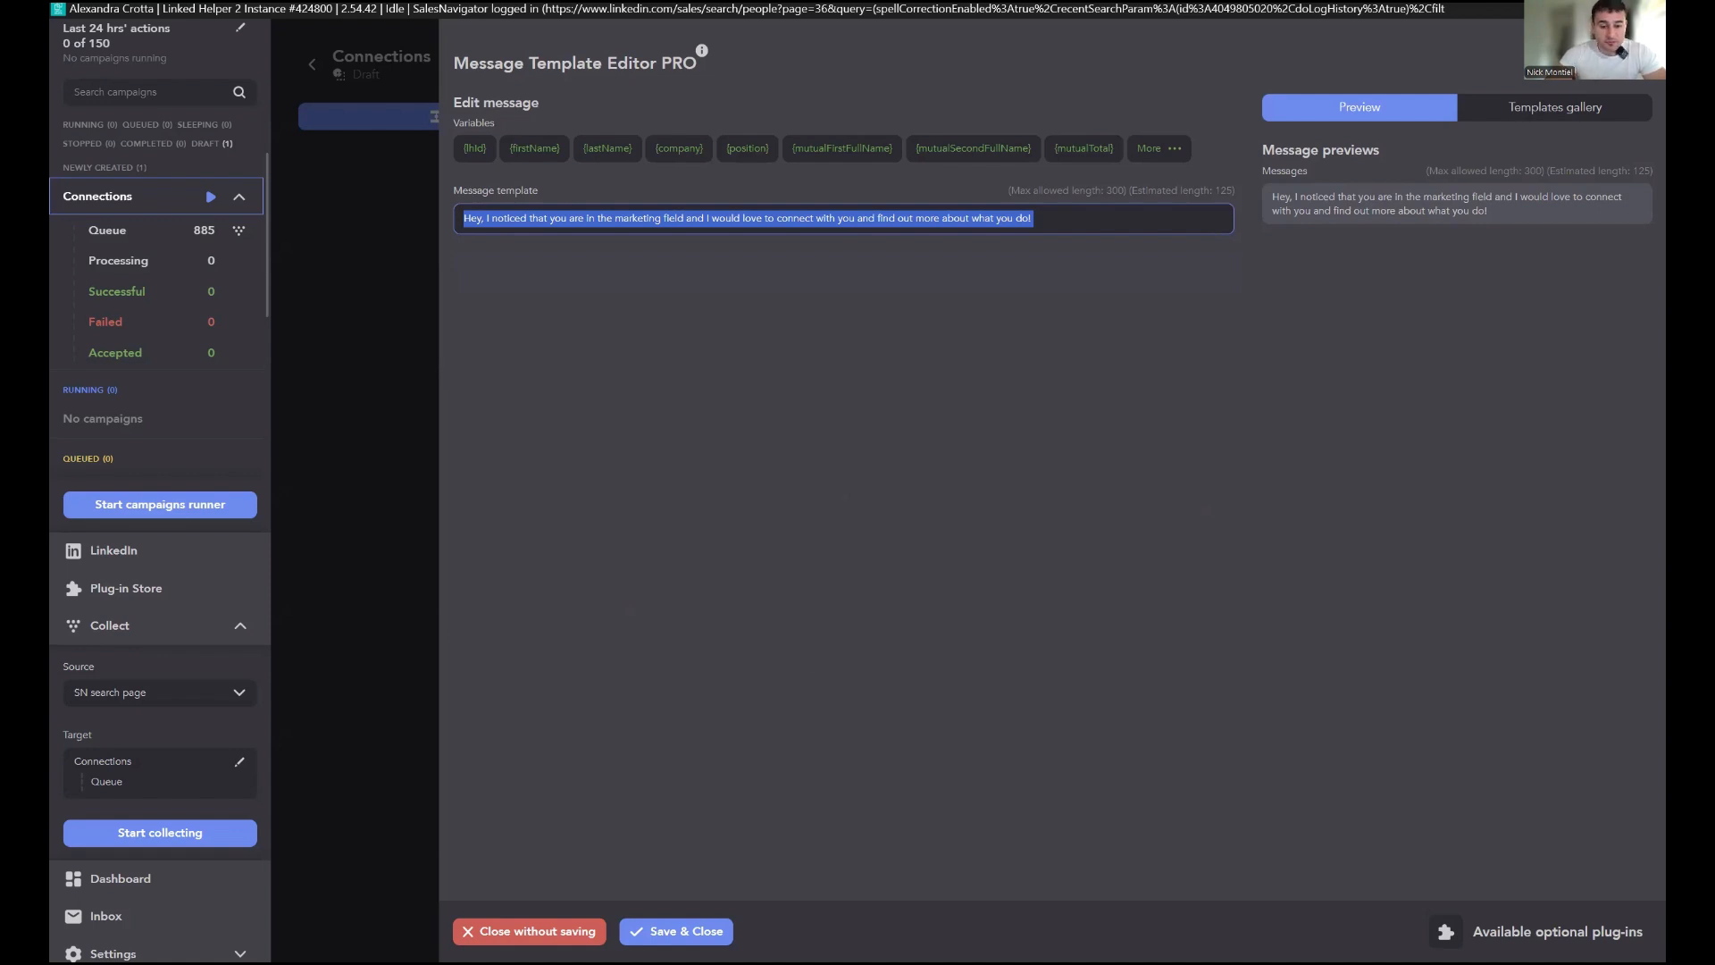
{"action": "left_click", "coordinate": [695, 932]}
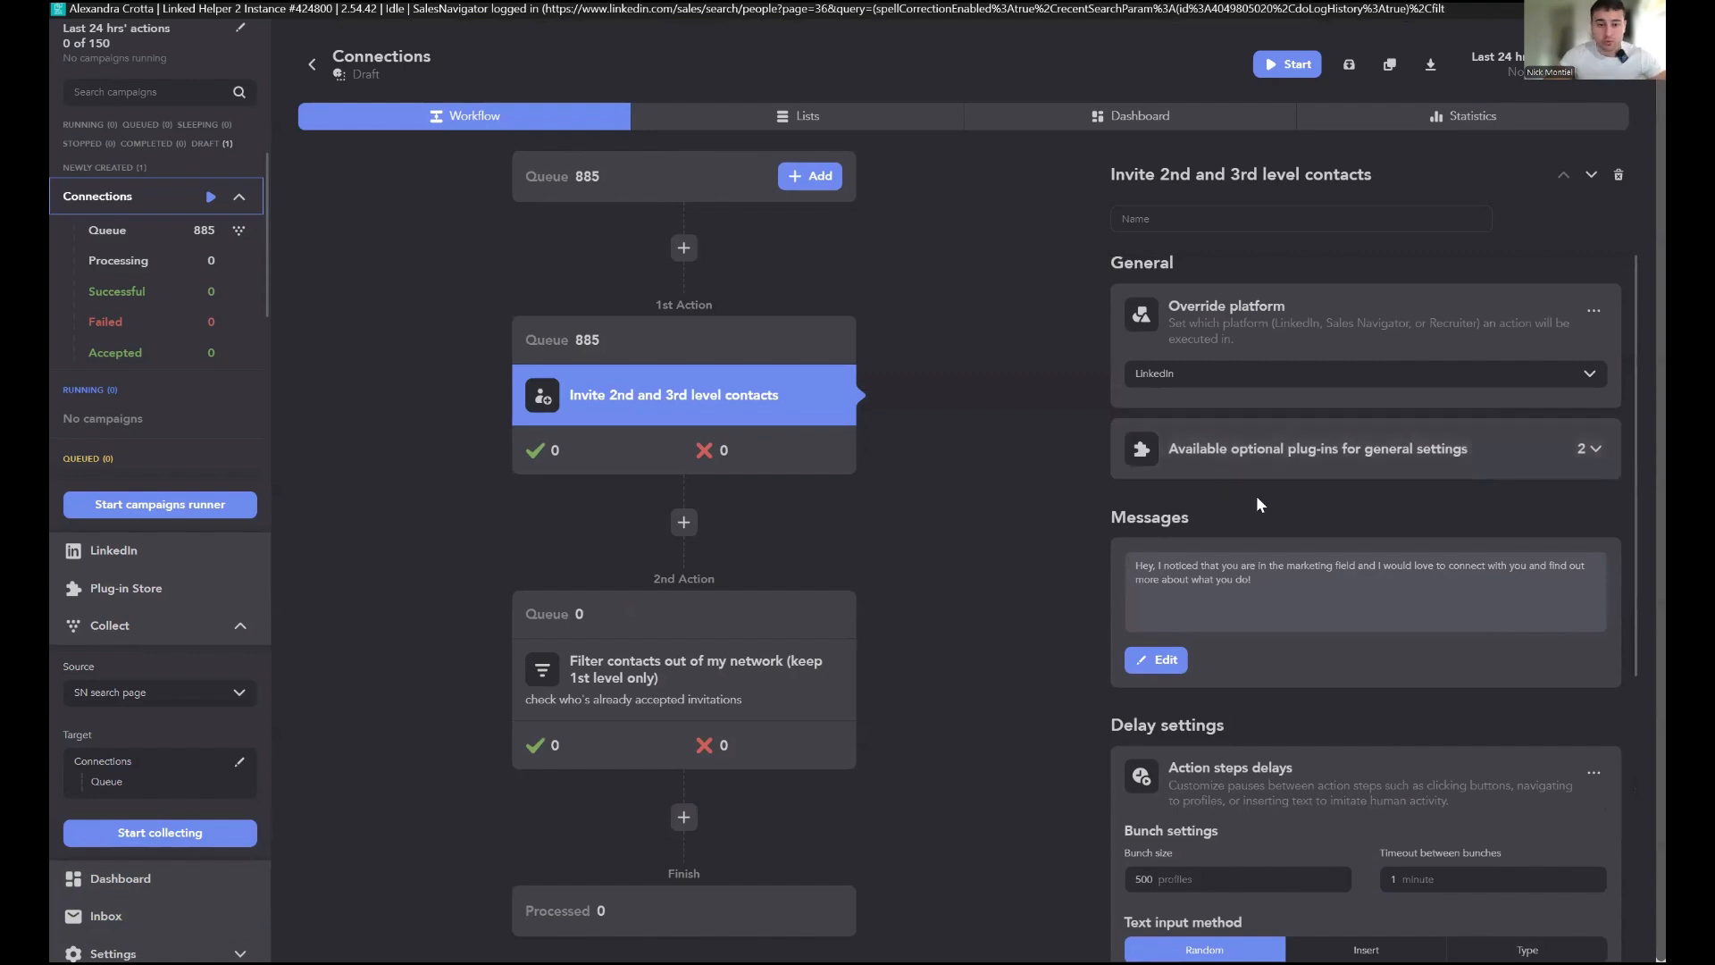
Step: Set the daily activity limit of max actions per 24 hours to 1000
{"action": "scroll", "coordinate": [152, 107], "scroll_direction": "up", "scroll_amount": 3}
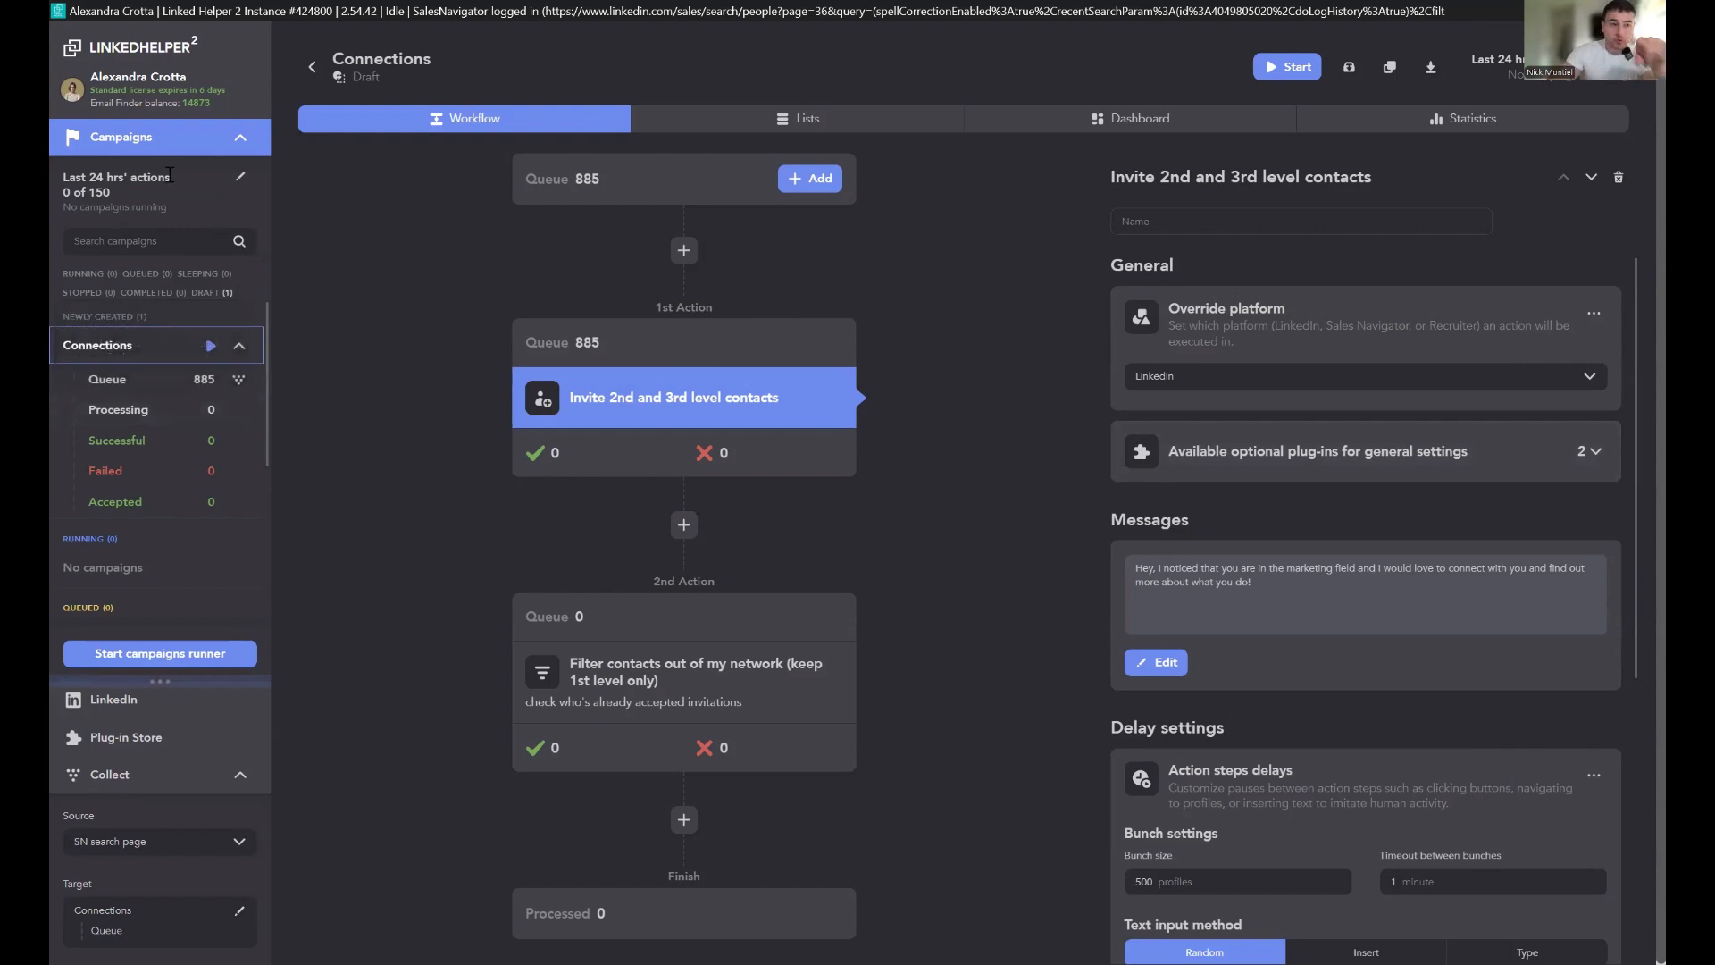
{"action": "left_click", "coordinate": [240, 179]}
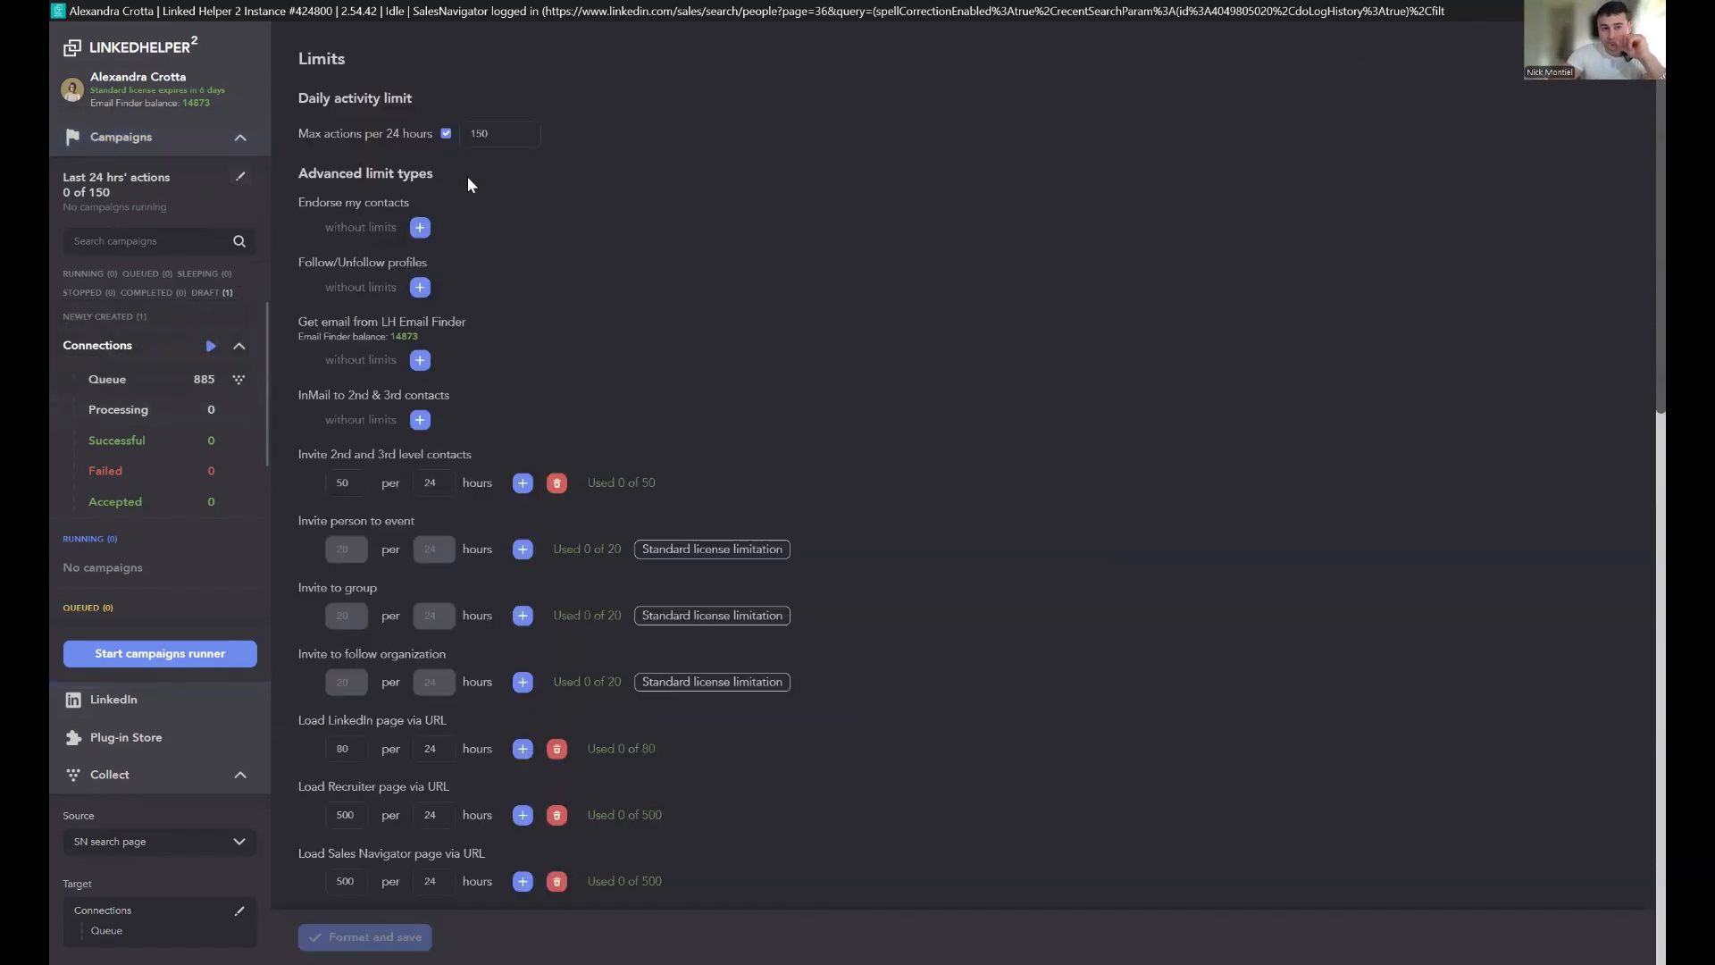
{"action": "left_click", "coordinate": [499, 127]}
{"action": "key", "text": "BackSpace"}
{"action": "key", "text": "BackSpace"}
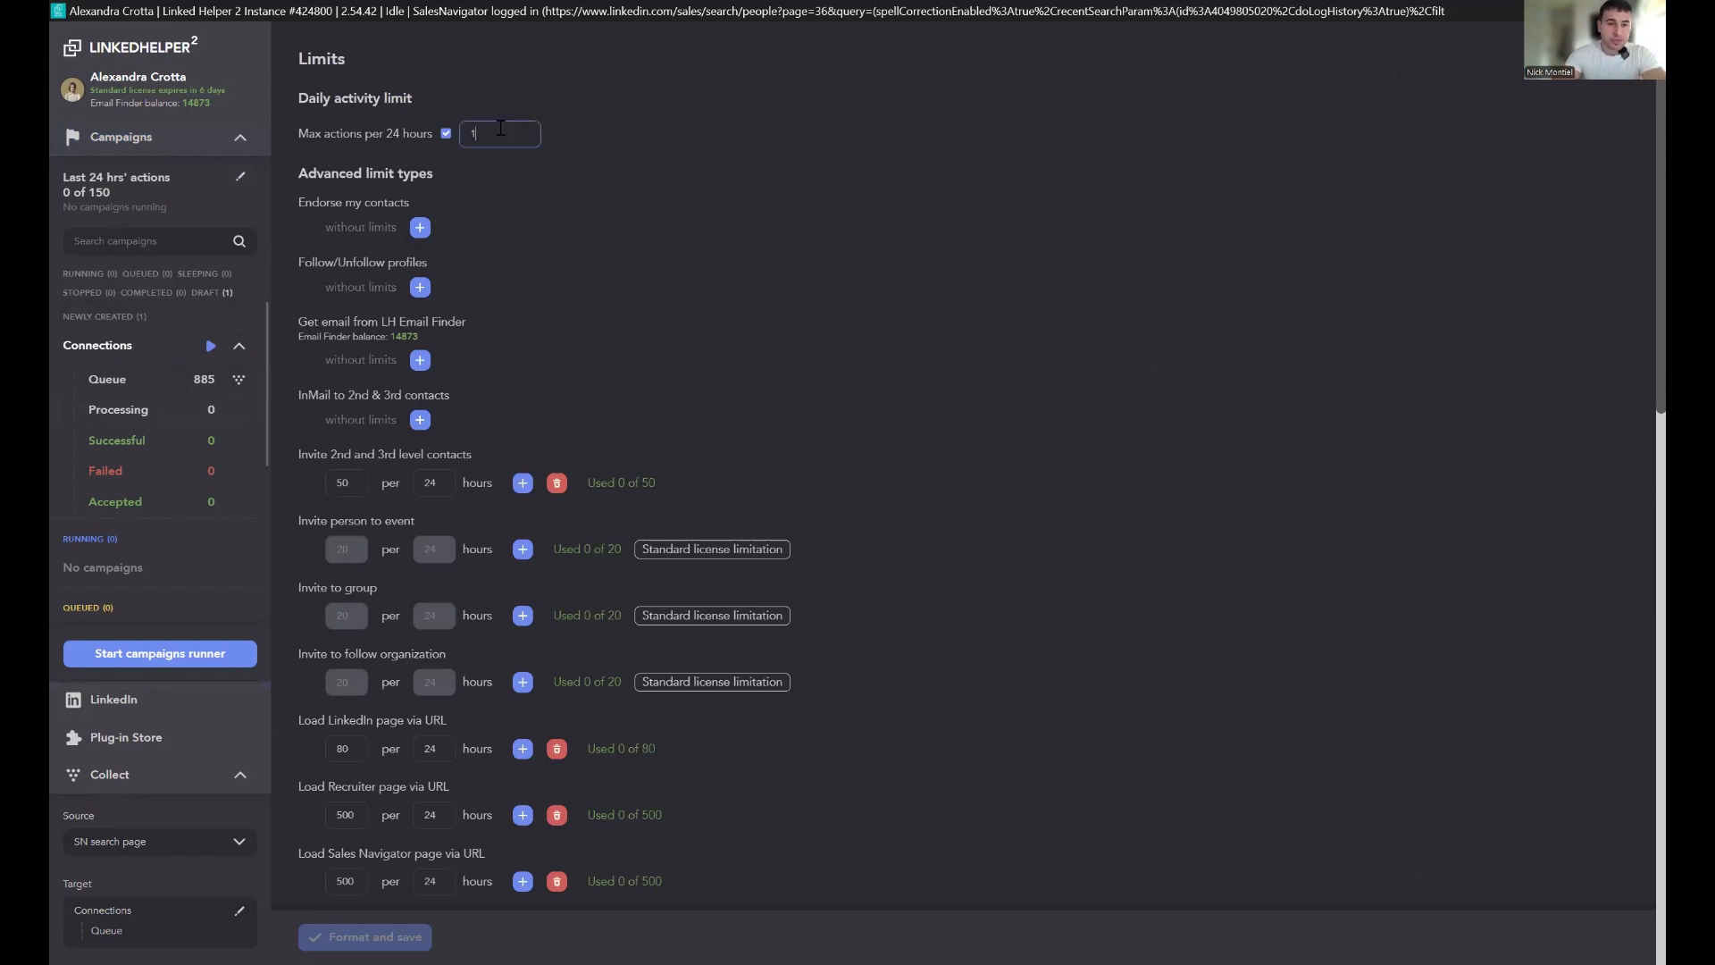
{"action": "type", "text": "000"}
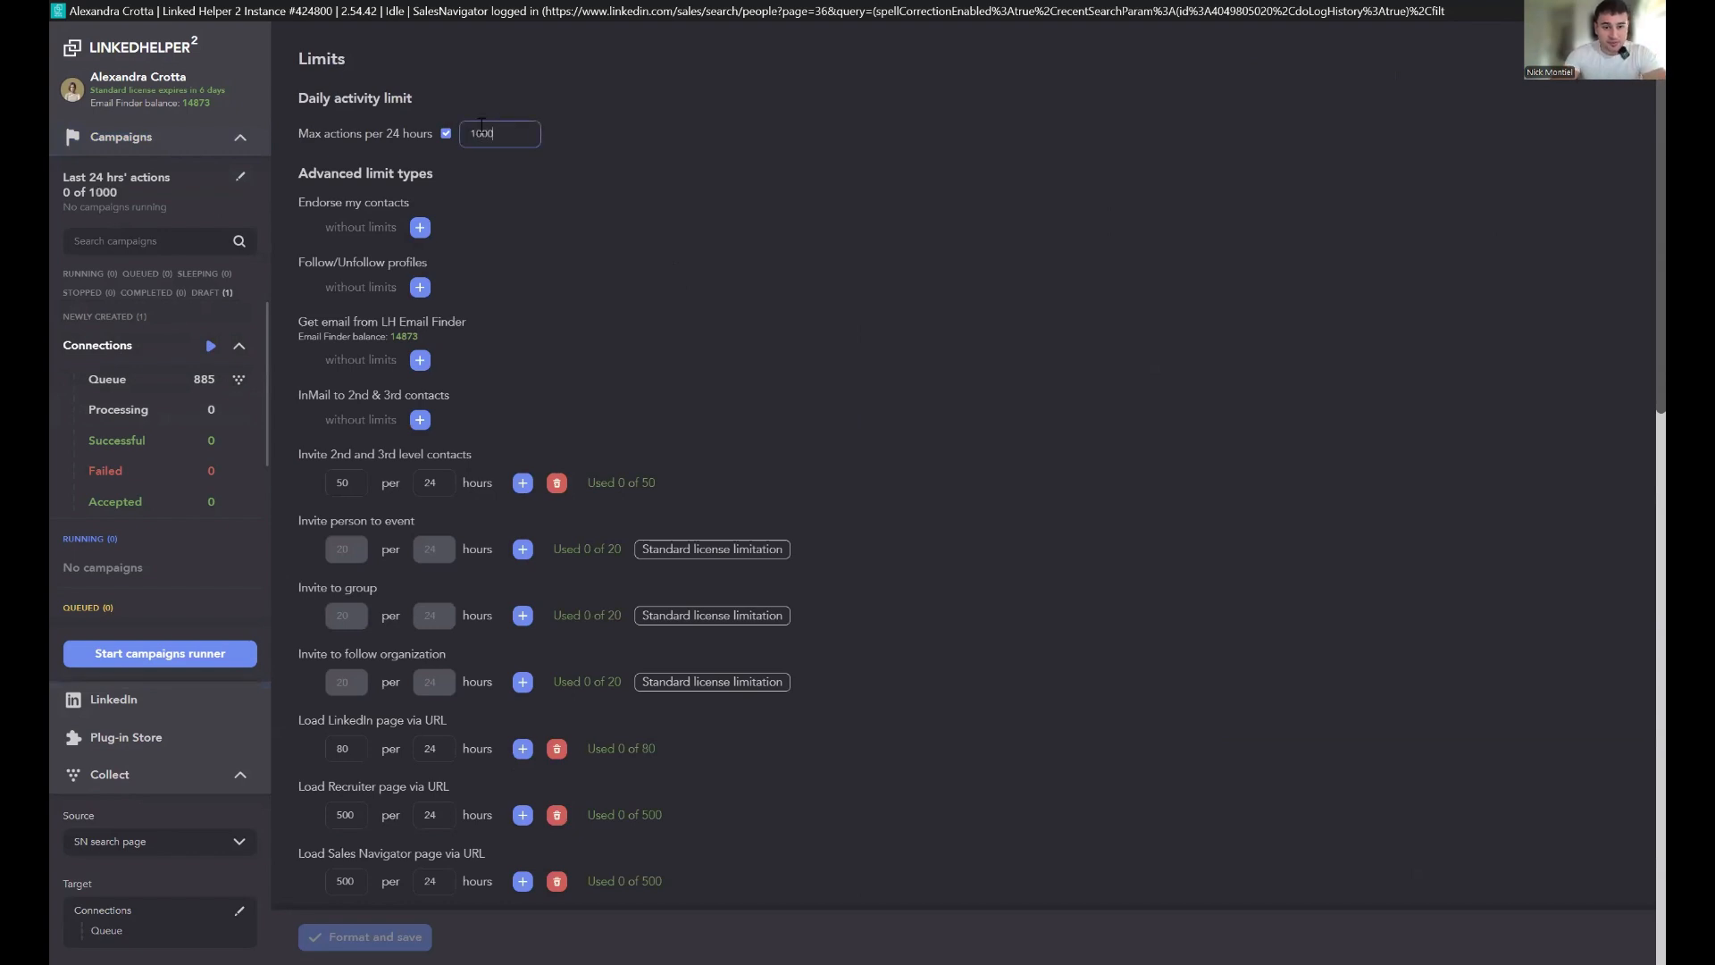
Step: Remove the advanced per-24-hour limits for invites, page loads, profile loads and other actions
{"action": "scroll", "coordinate": [578, 432], "scroll_direction": "down", "scroll_amount": 1}
{"action": "left_click", "coordinate": [557, 389]}
{"action": "scroll", "coordinate": [630, 502], "scroll_direction": "down", "scroll_amount": 2}
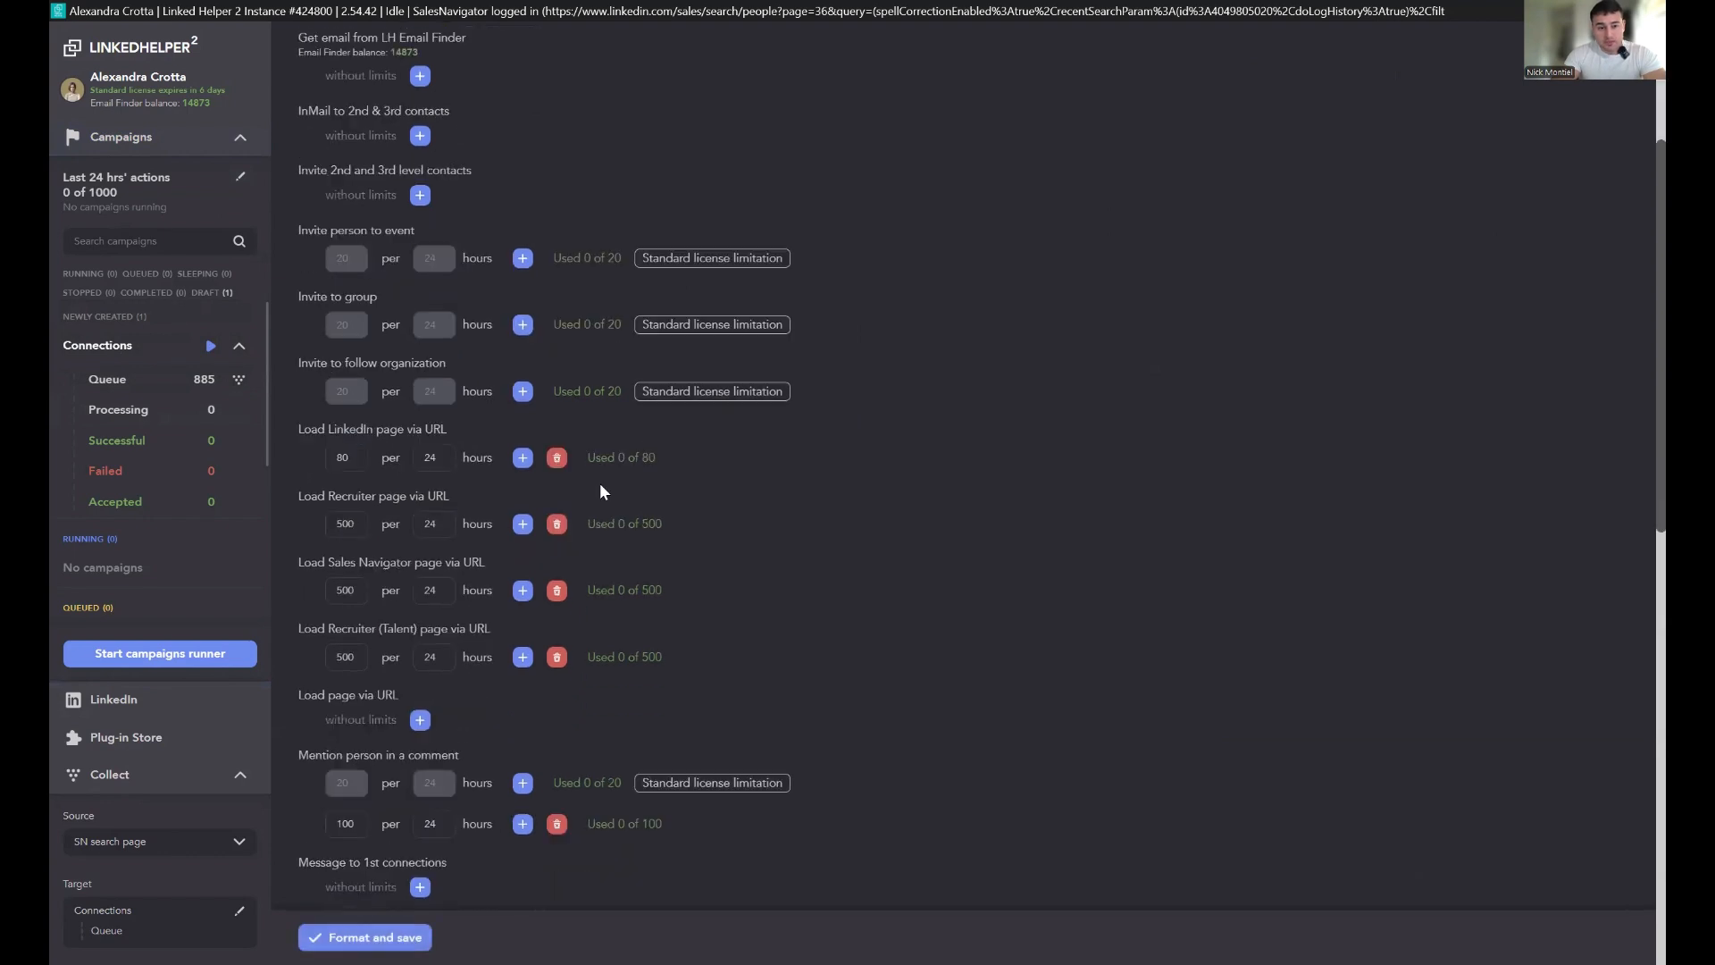
{"action": "left_click", "coordinate": [556, 458]}
{"action": "left_click", "coordinate": [558, 525]}
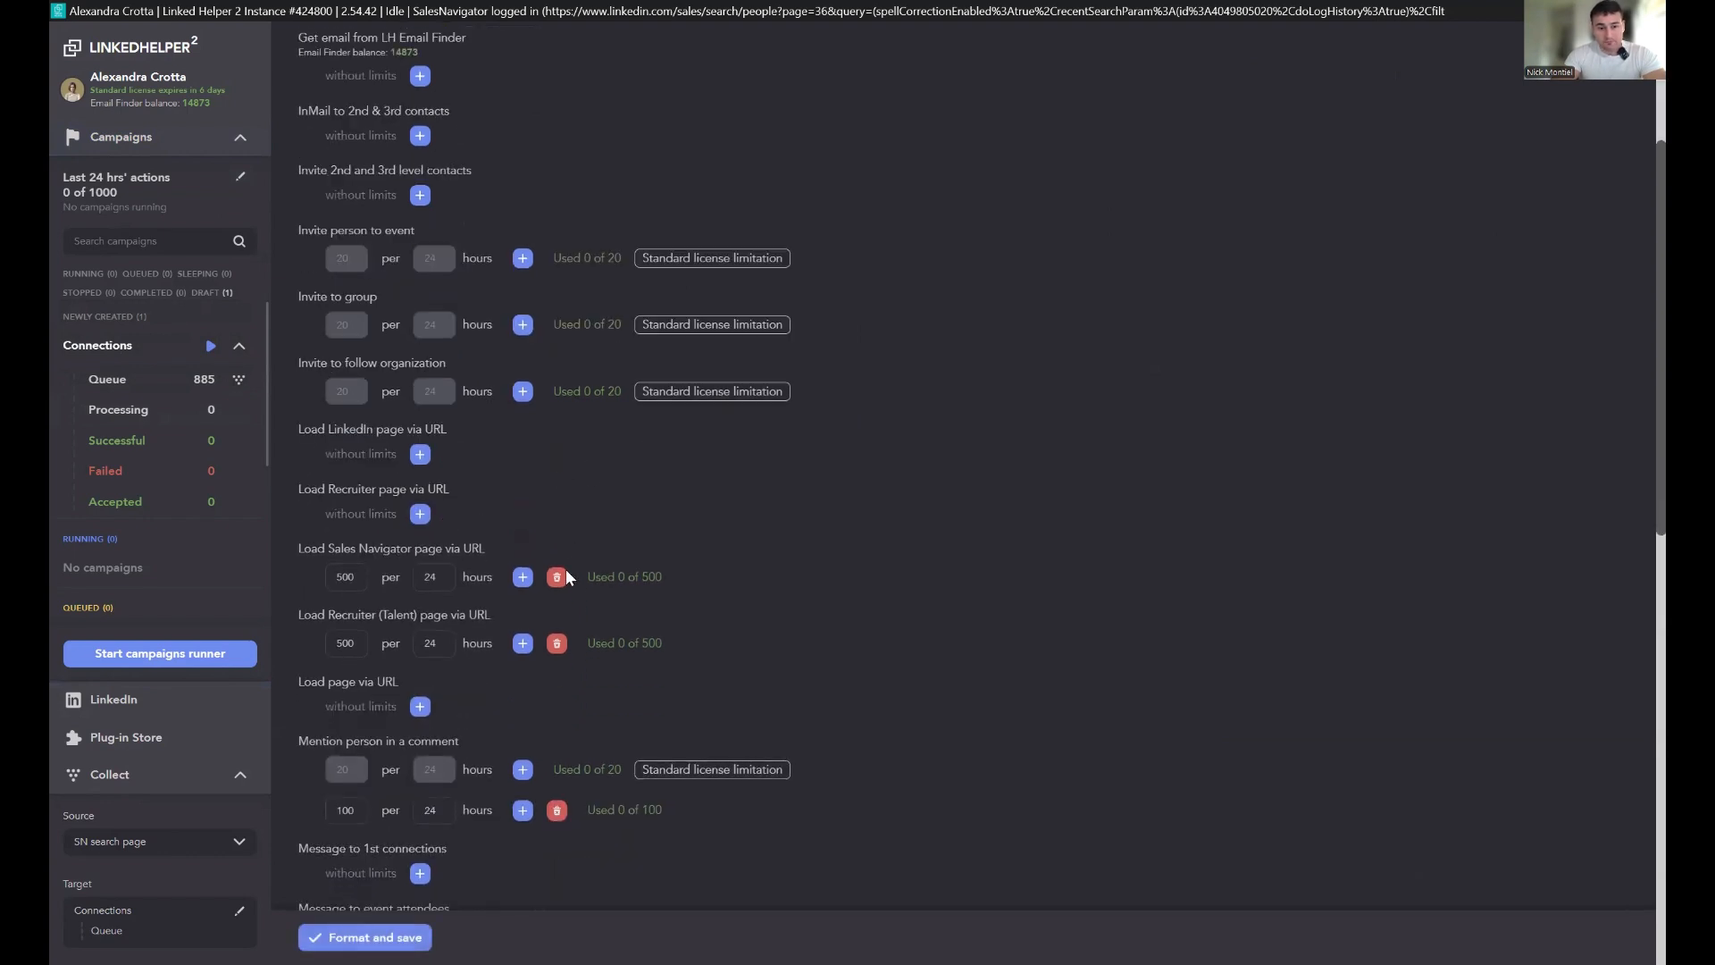
{"action": "left_click", "coordinate": [559, 572]}
{"action": "scroll", "coordinate": [563, 629], "scroll_direction": "down", "scroll_amount": 1}
{"action": "scroll", "coordinate": [561, 536], "scroll_direction": "down", "scroll_amount": 2}
{"action": "left_click", "coordinate": [556, 351]}
{"action": "left_click", "coordinate": [557, 513]}
{"action": "scroll", "coordinate": [598, 533], "scroll_direction": "down", "scroll_amount": 6}
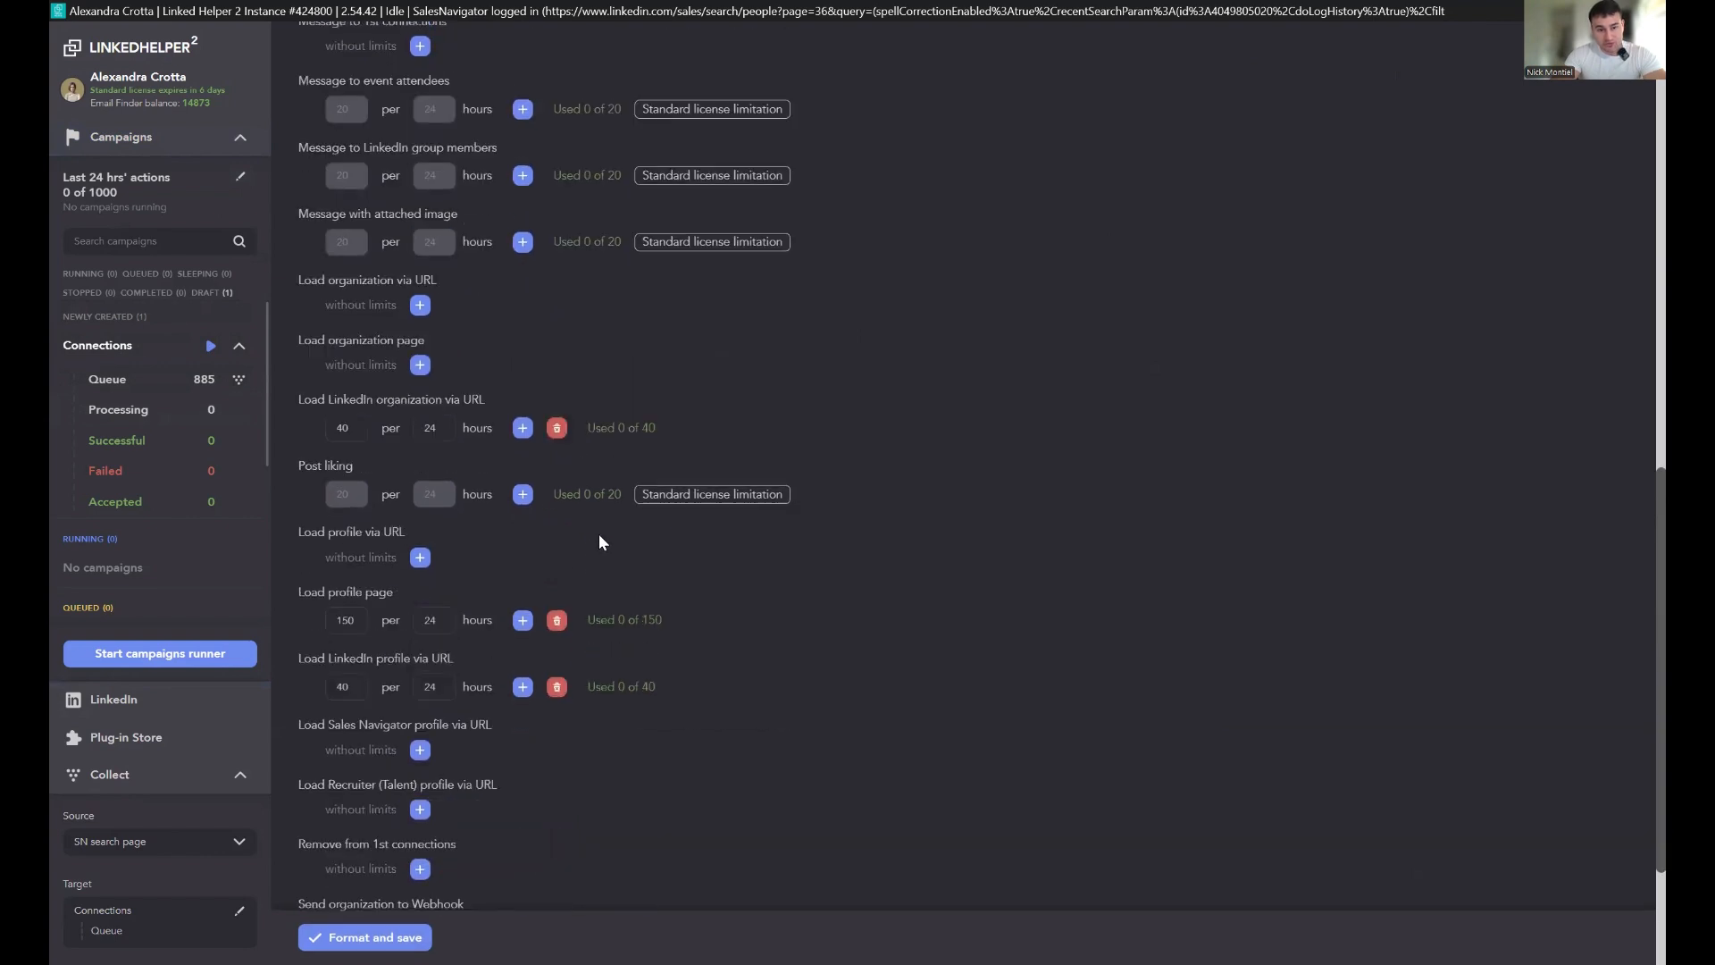
{"action": "left_click", "coordinate": [557, 439]}
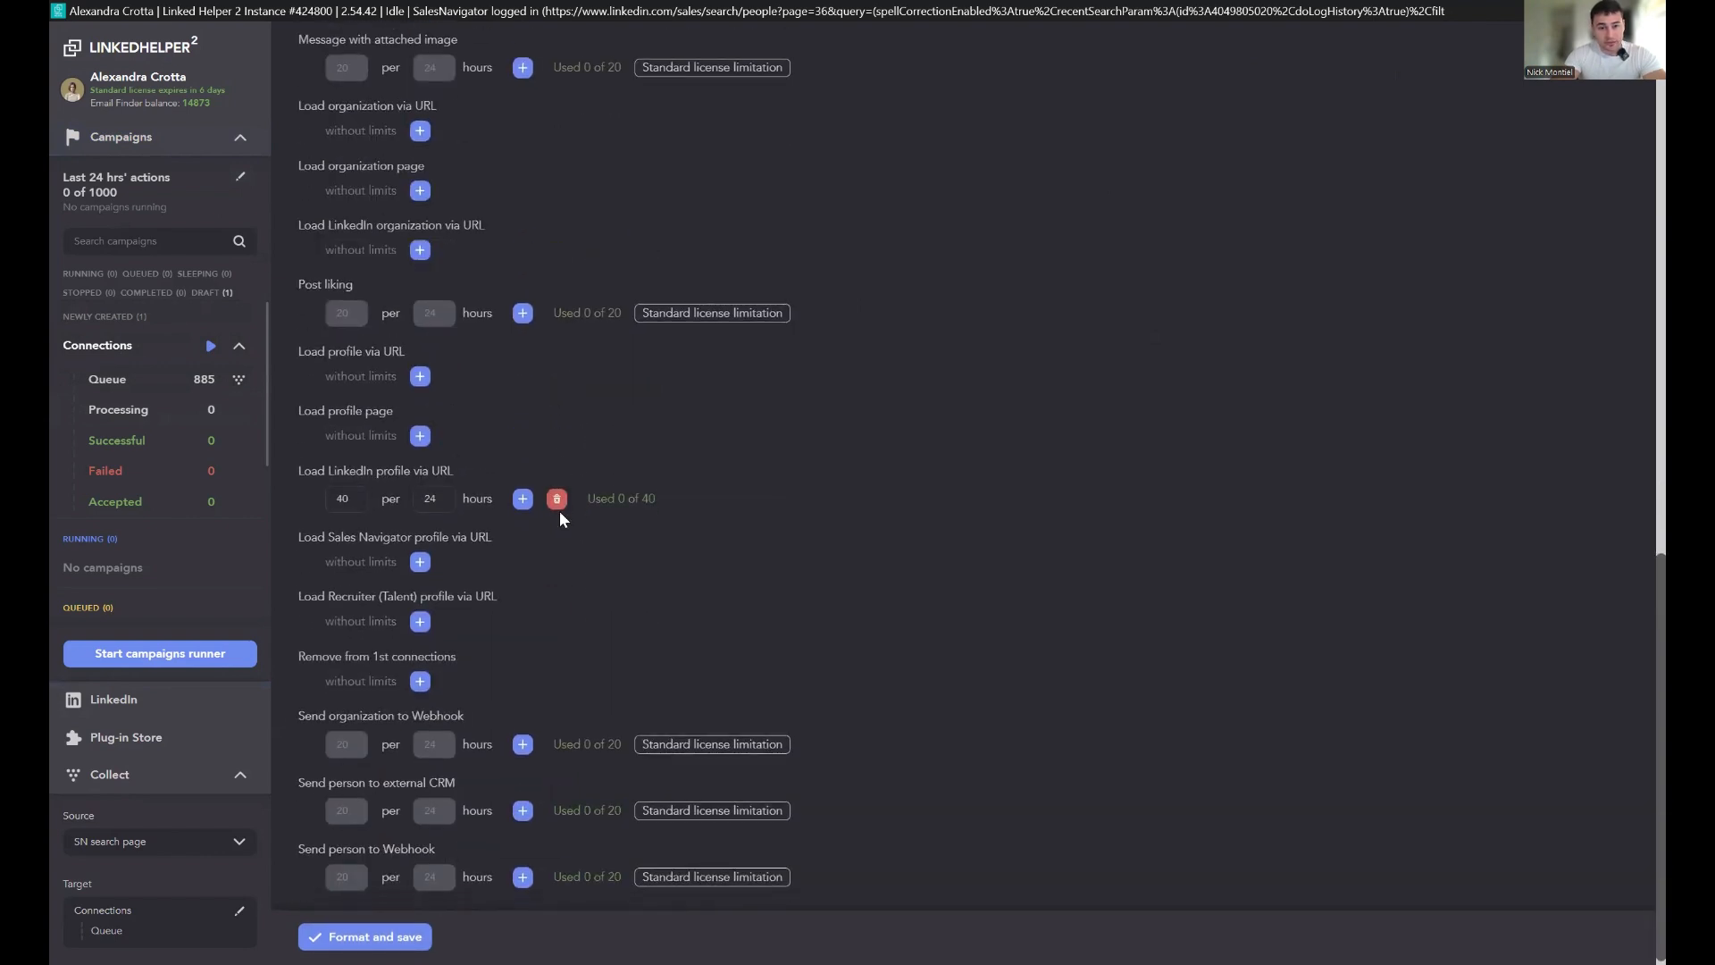
{"action": "scroll", "coordinate": [598, 562], "scroll_direction": "up", "scroll_amount": 10}
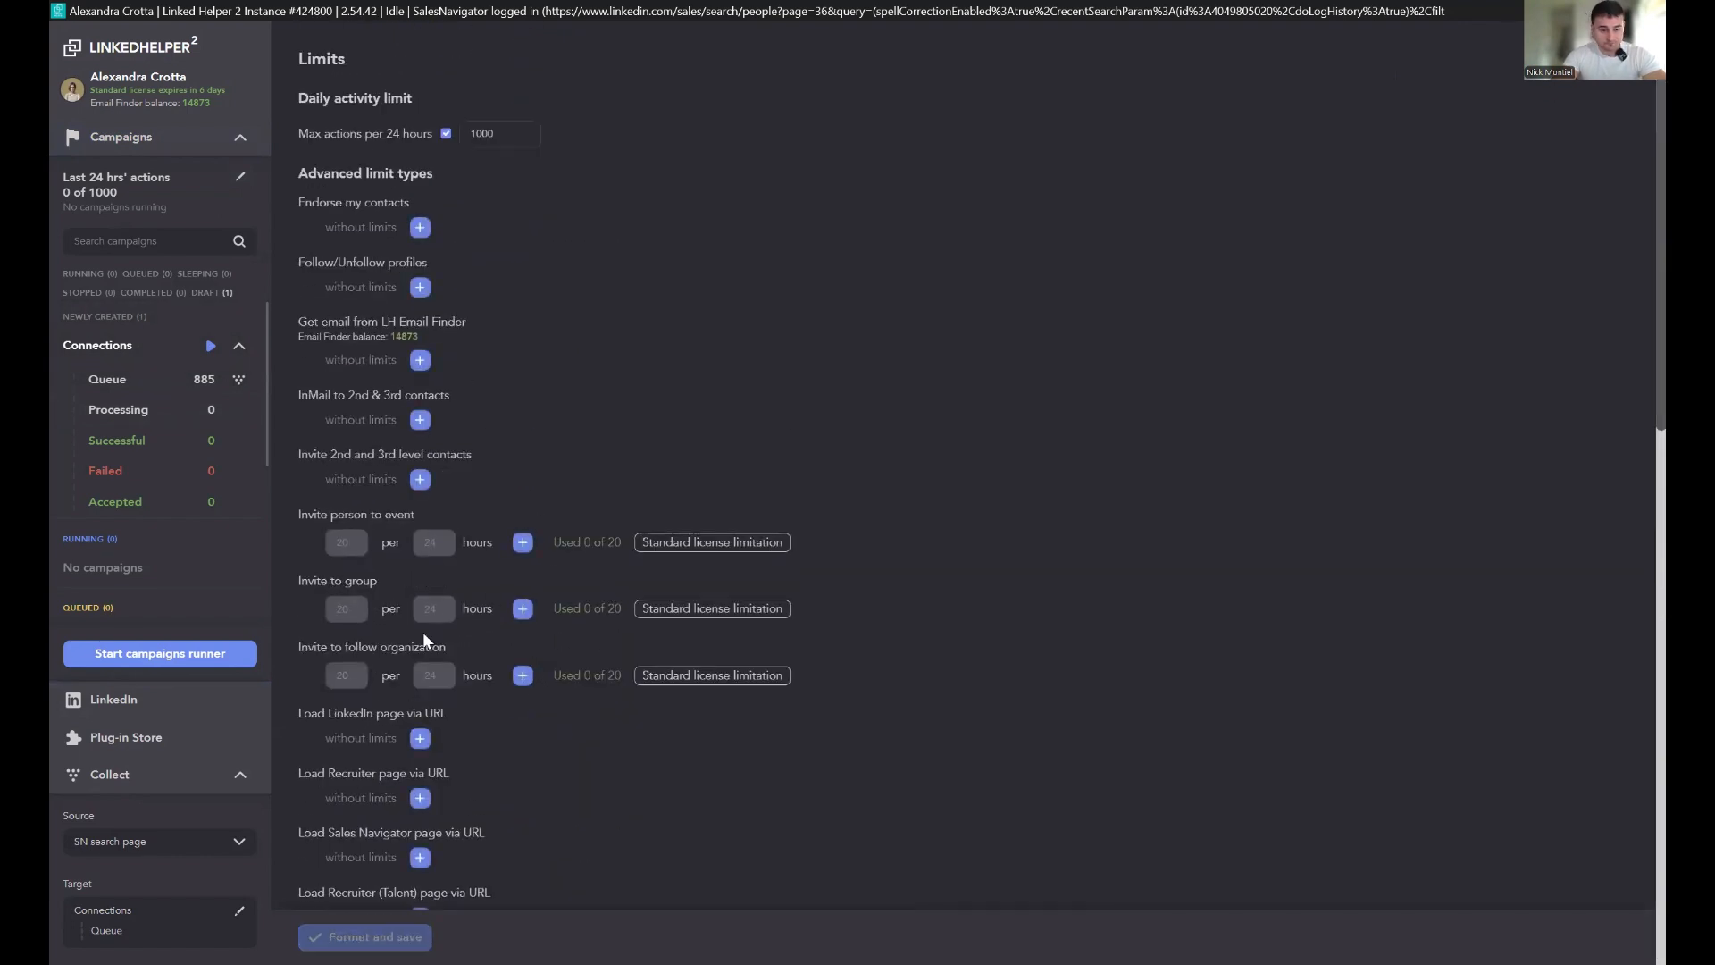
Step: Examine the optional plug-ins available for the Connections campaign's invite action
{"action": "left_click", "coordinate": [133, 345]}
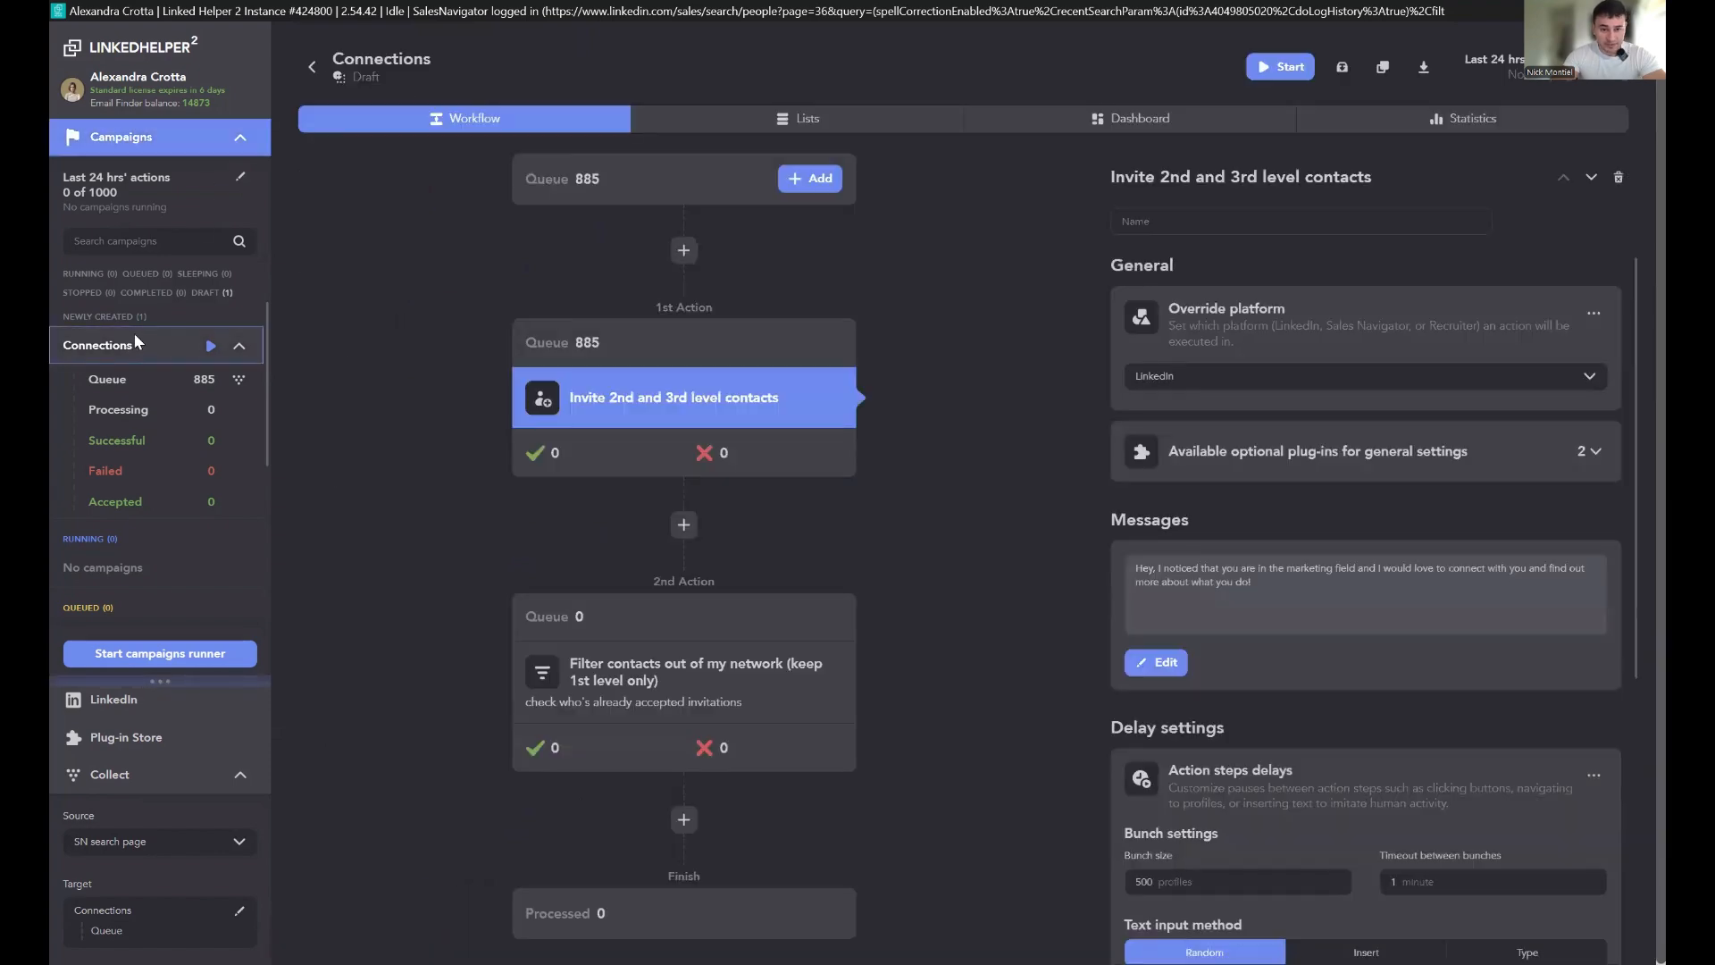
{"action": "scroll", "coordinate": [1310, 432], "scroll_direction": "down", "scroll_amount": 5}
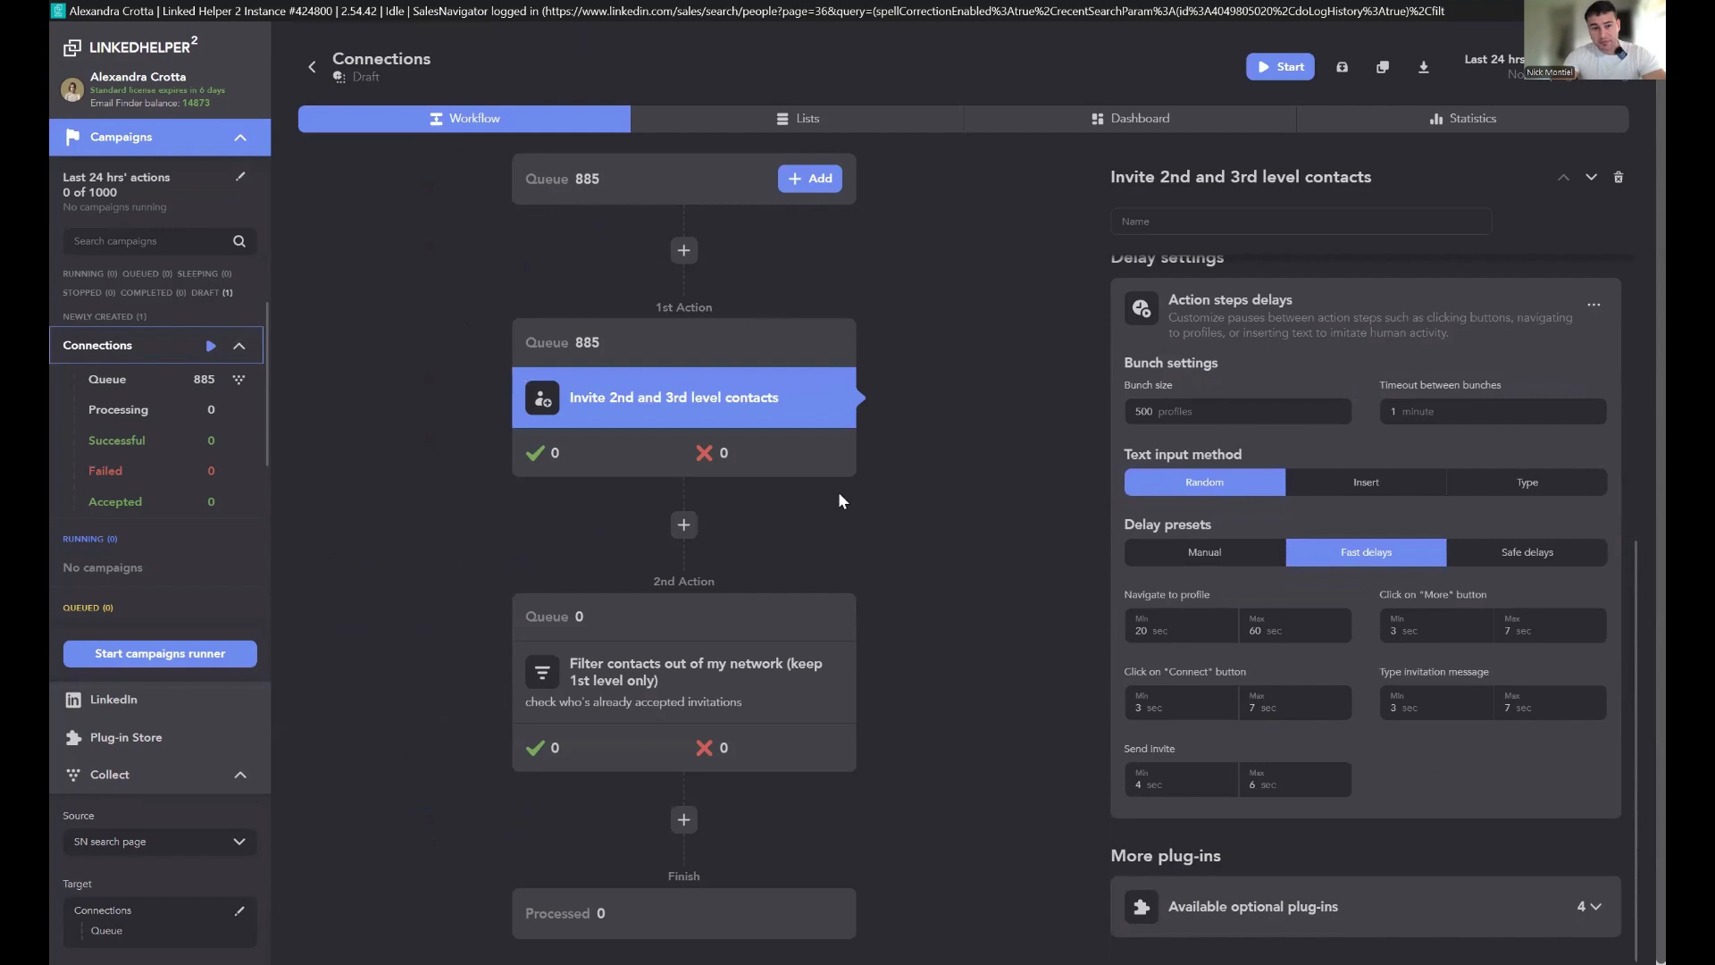
{"action": "left_click", "coordinate": [1427, 899]}
{"action": "scroll", "coordinate": [1400, 695], "scroll_direction": "down", "scroll_amount": 5}
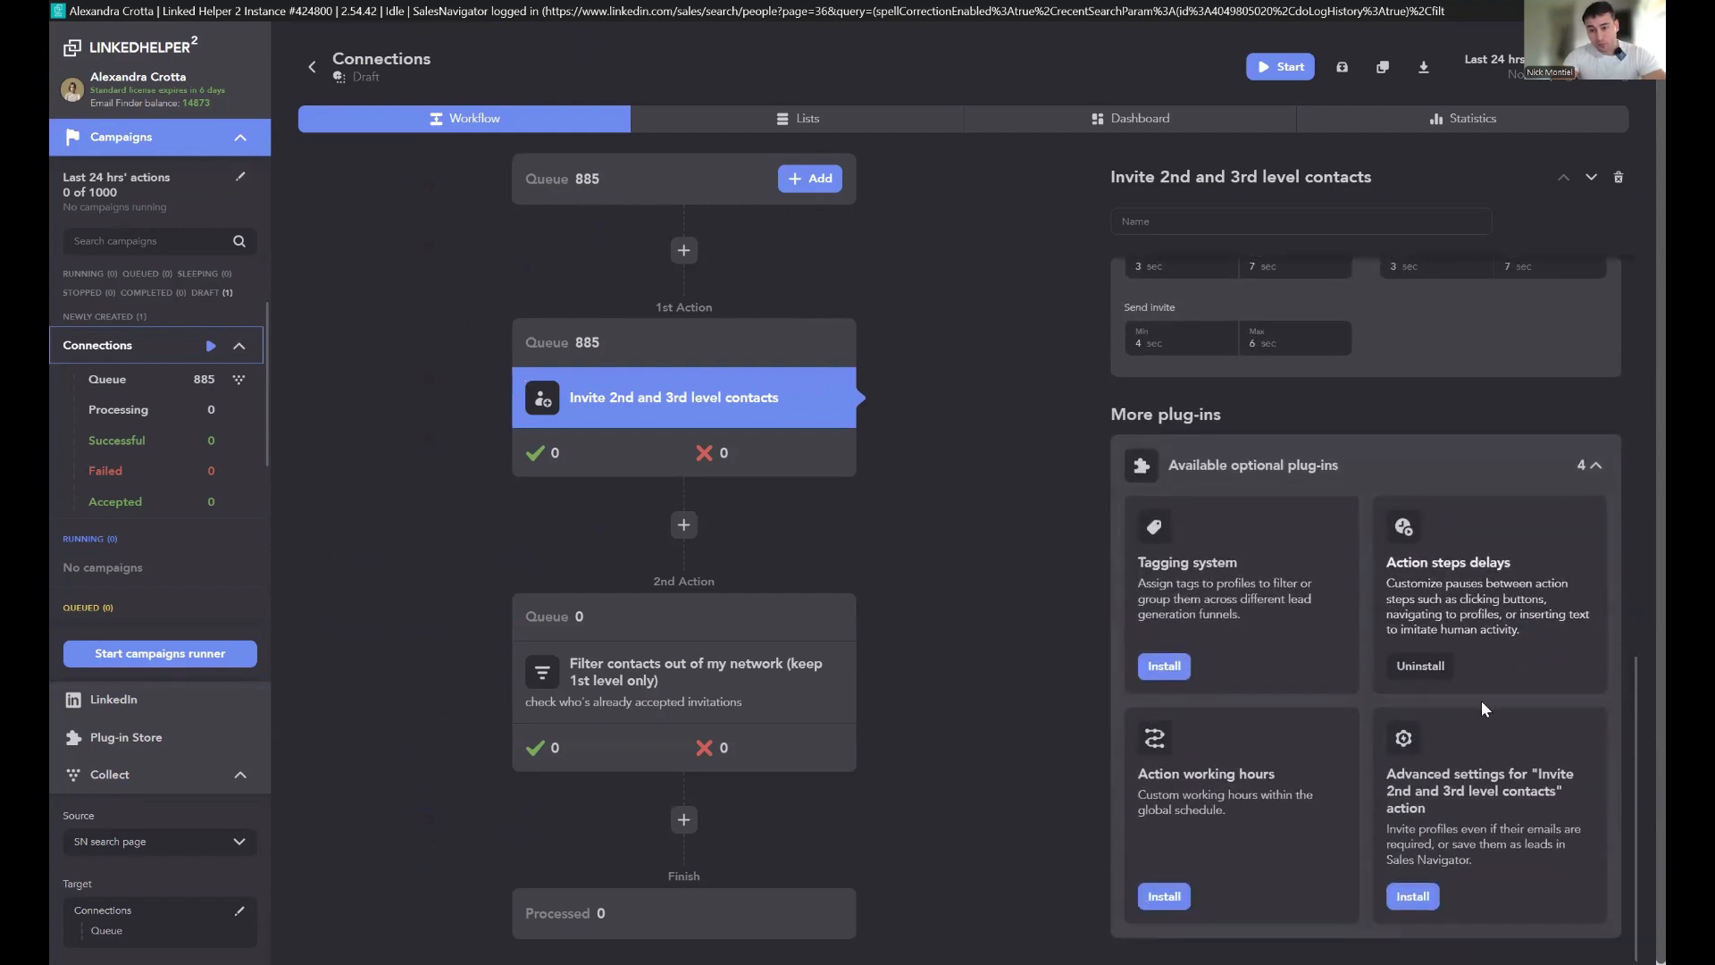
{"action": "scroll", "coordinate": [1481, 698], "scroll_direction": "up", "scroll_amount": 6}
{"action": "scroll", "coordinate": [1486, 726], "scroll_direction": "up", "scroll_amount": 4}
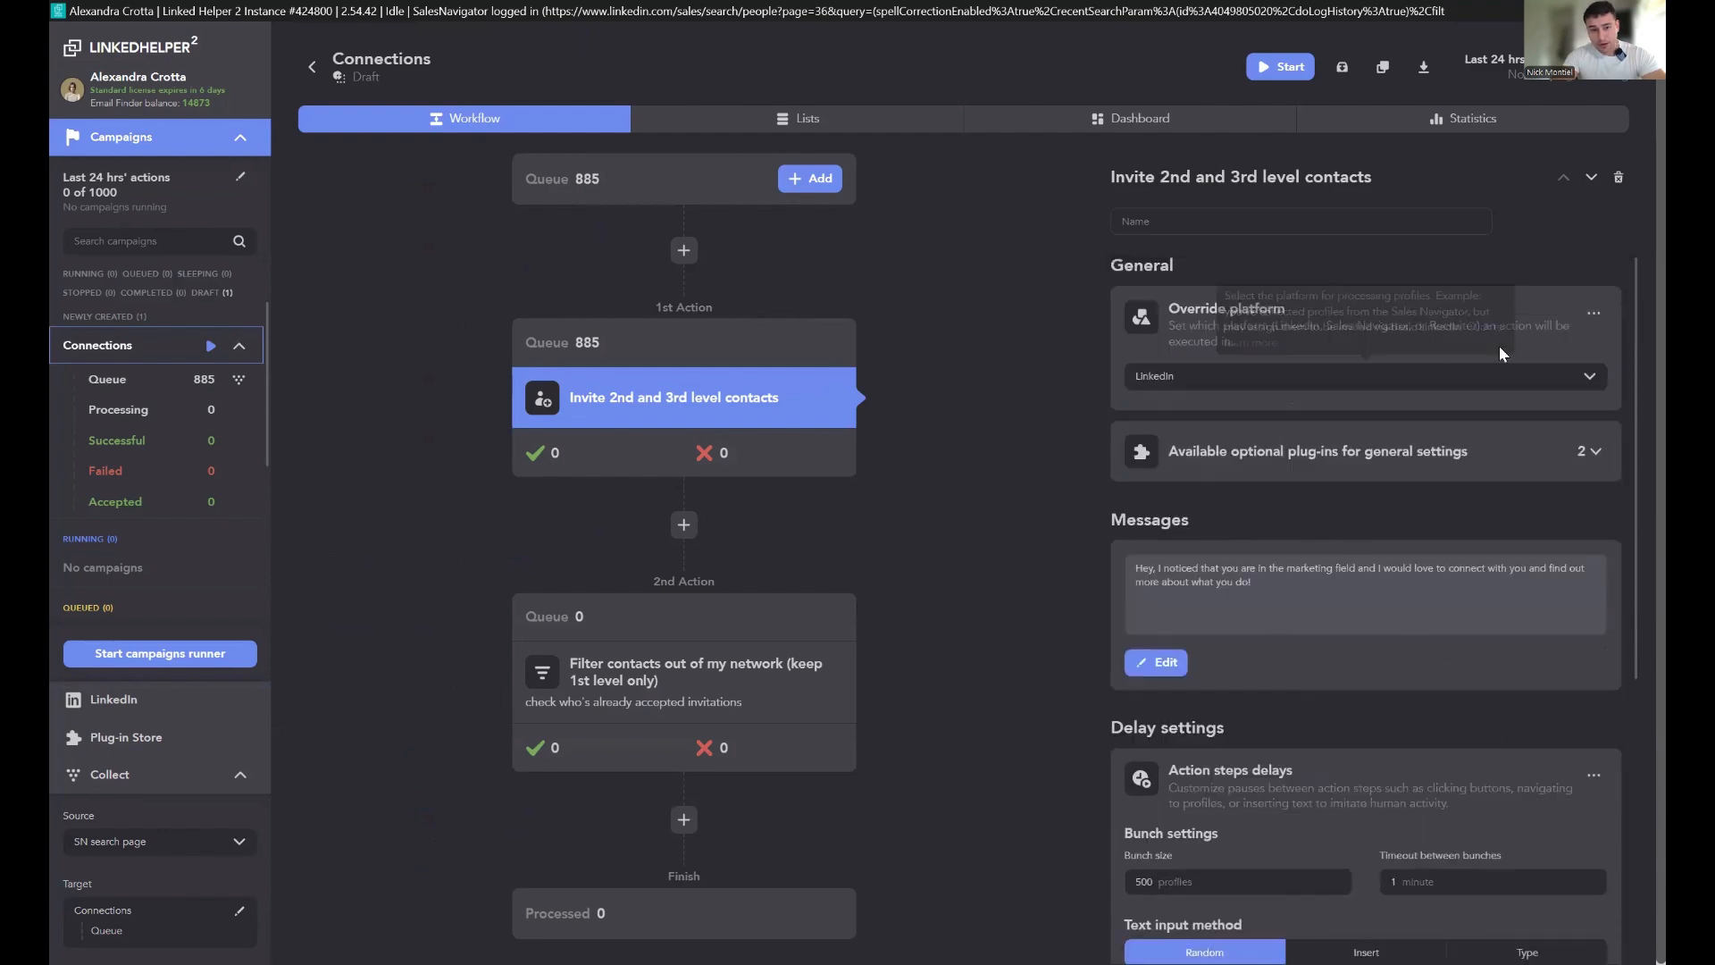
Step: Review the settings of the Filter contacts out of my network action
{"action": "left_click", "coordinate": [654, 662]}
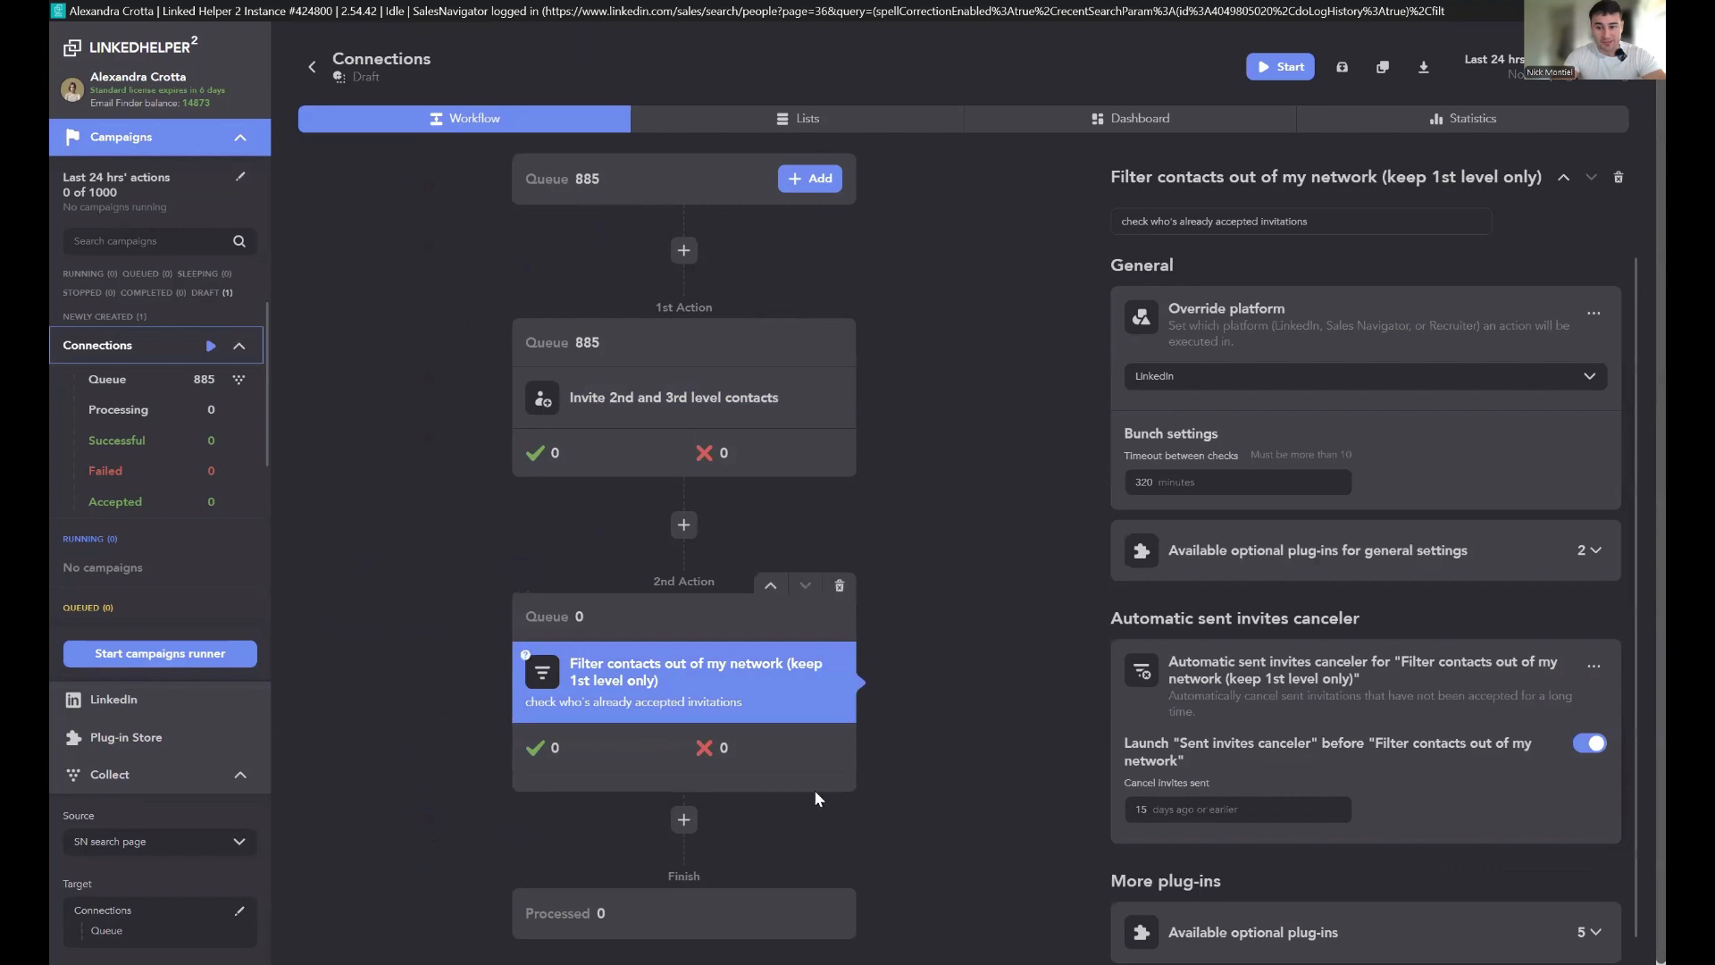
{"action": "scroll", "coordinate": [1375, 716], "scroll_direction": "down", "scroll_amount": 1}
{"action": "left_click", "coordinate": [638, 410]}
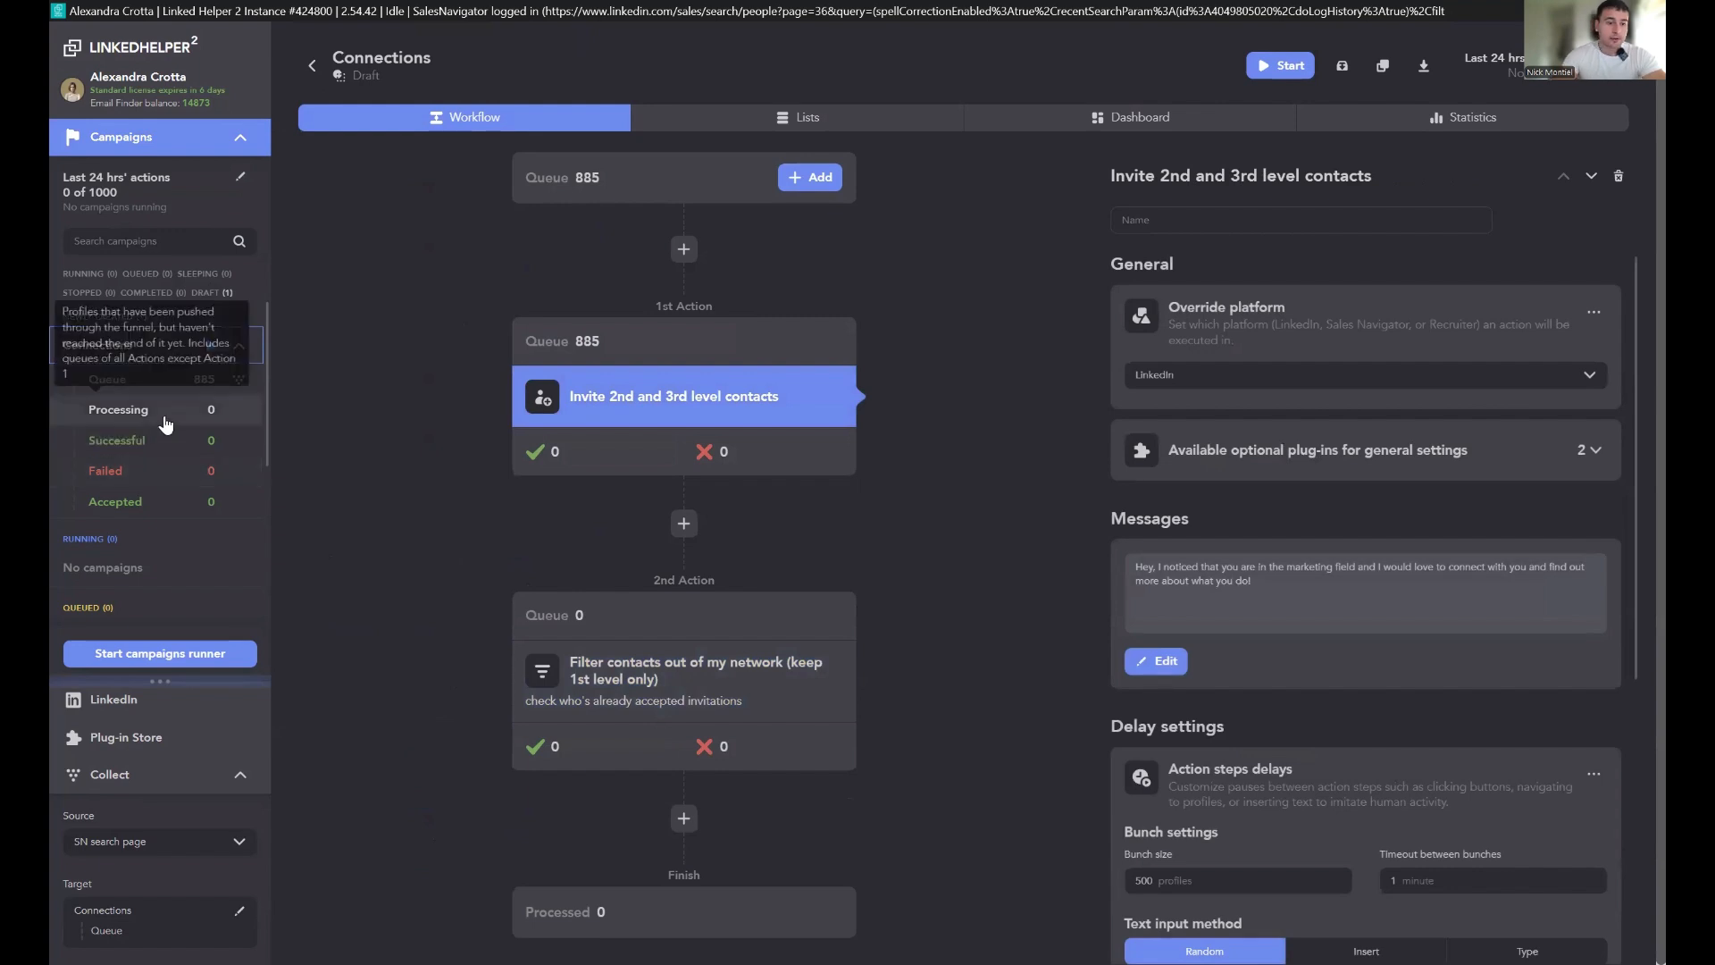
Step: Create a new campaign named Inmails from the InMail sequence template
{"action": "left_click", "coordinate": [243, 148]}
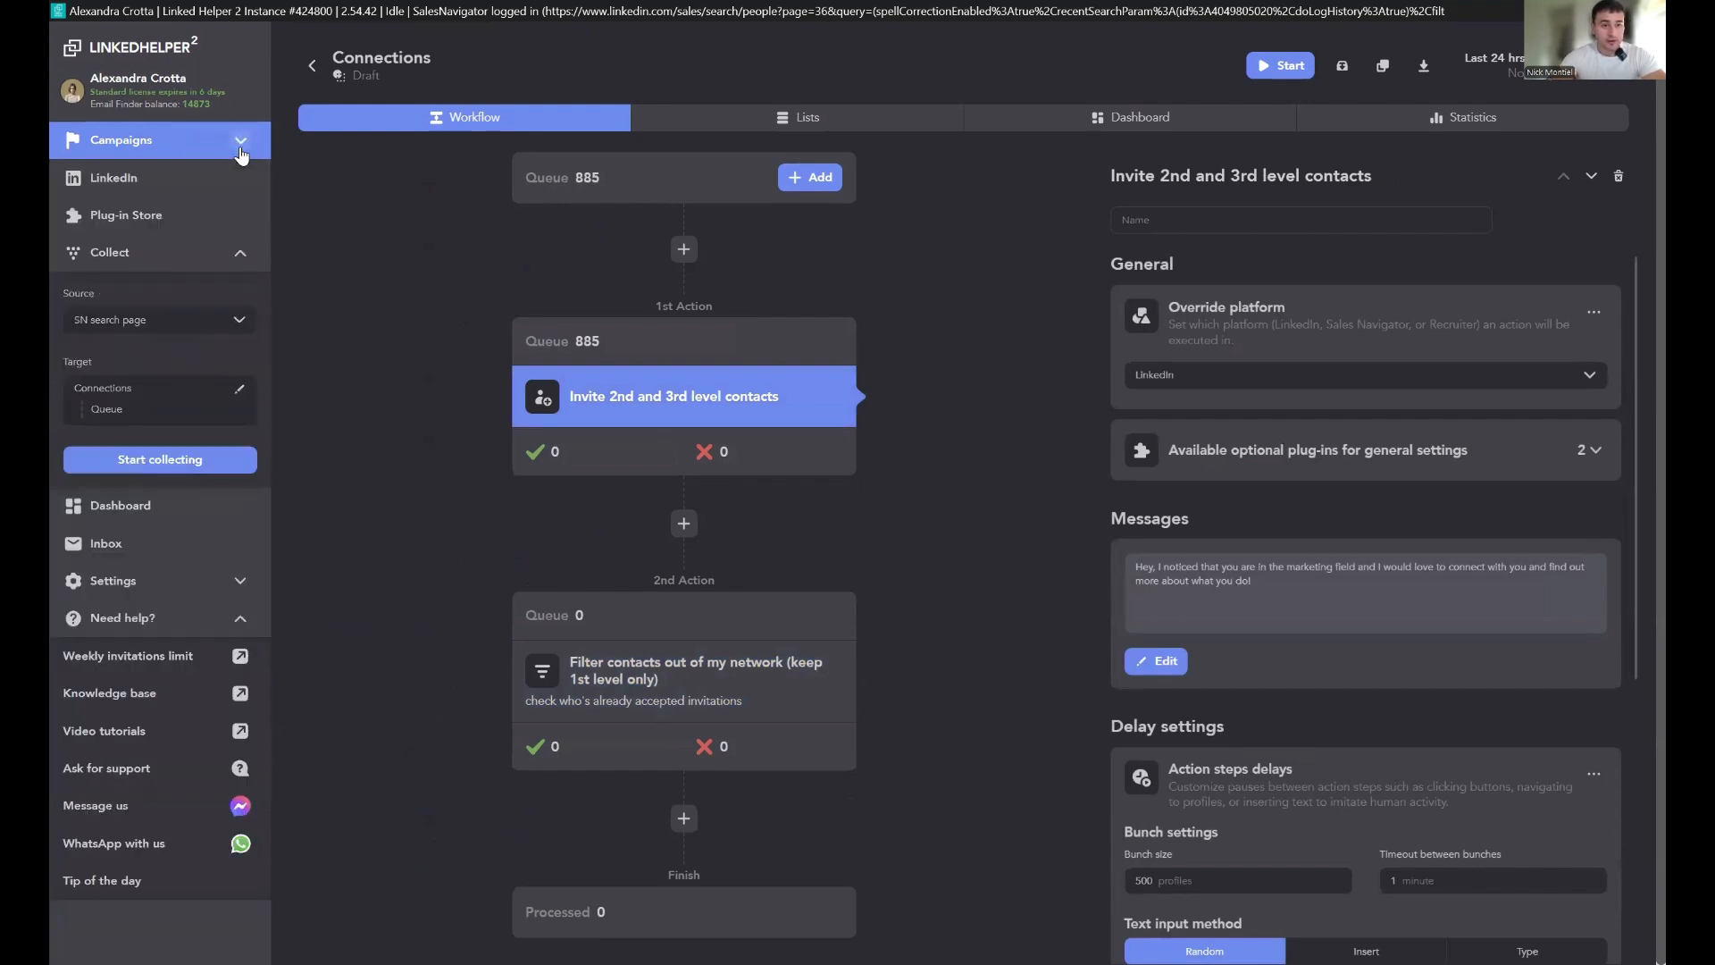
{"action": "left_click", "coordinate": [190, 139]}
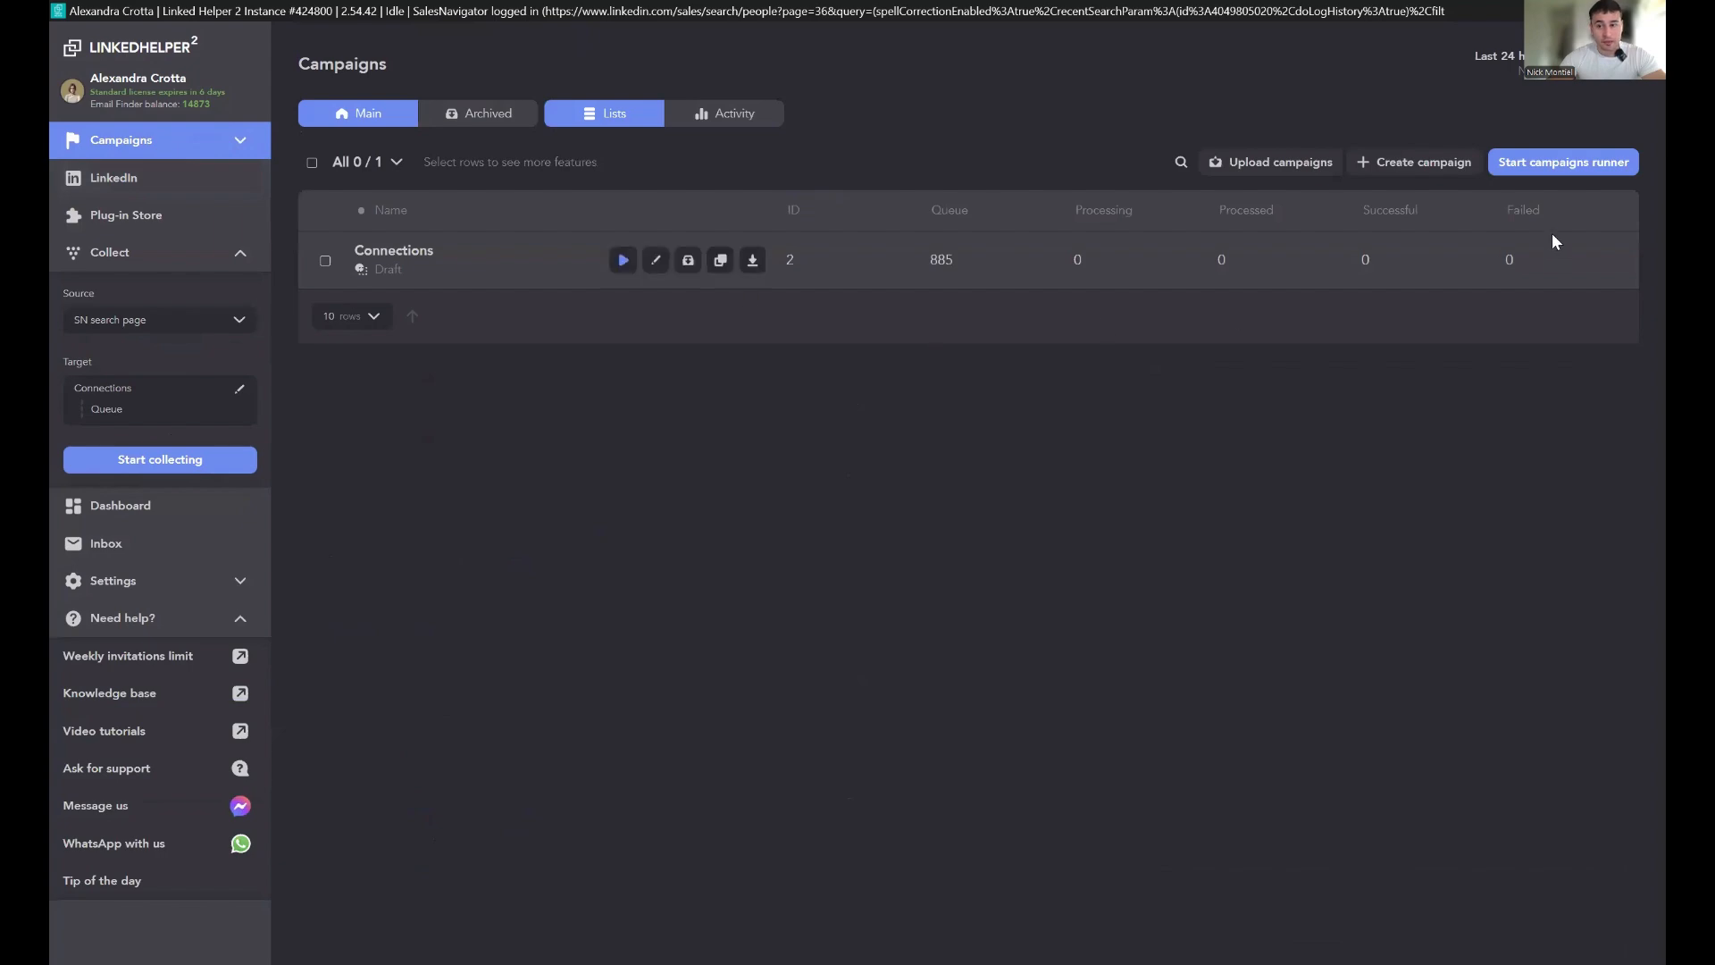
{"action": "left_click", "coordinate": [1455, 164]}
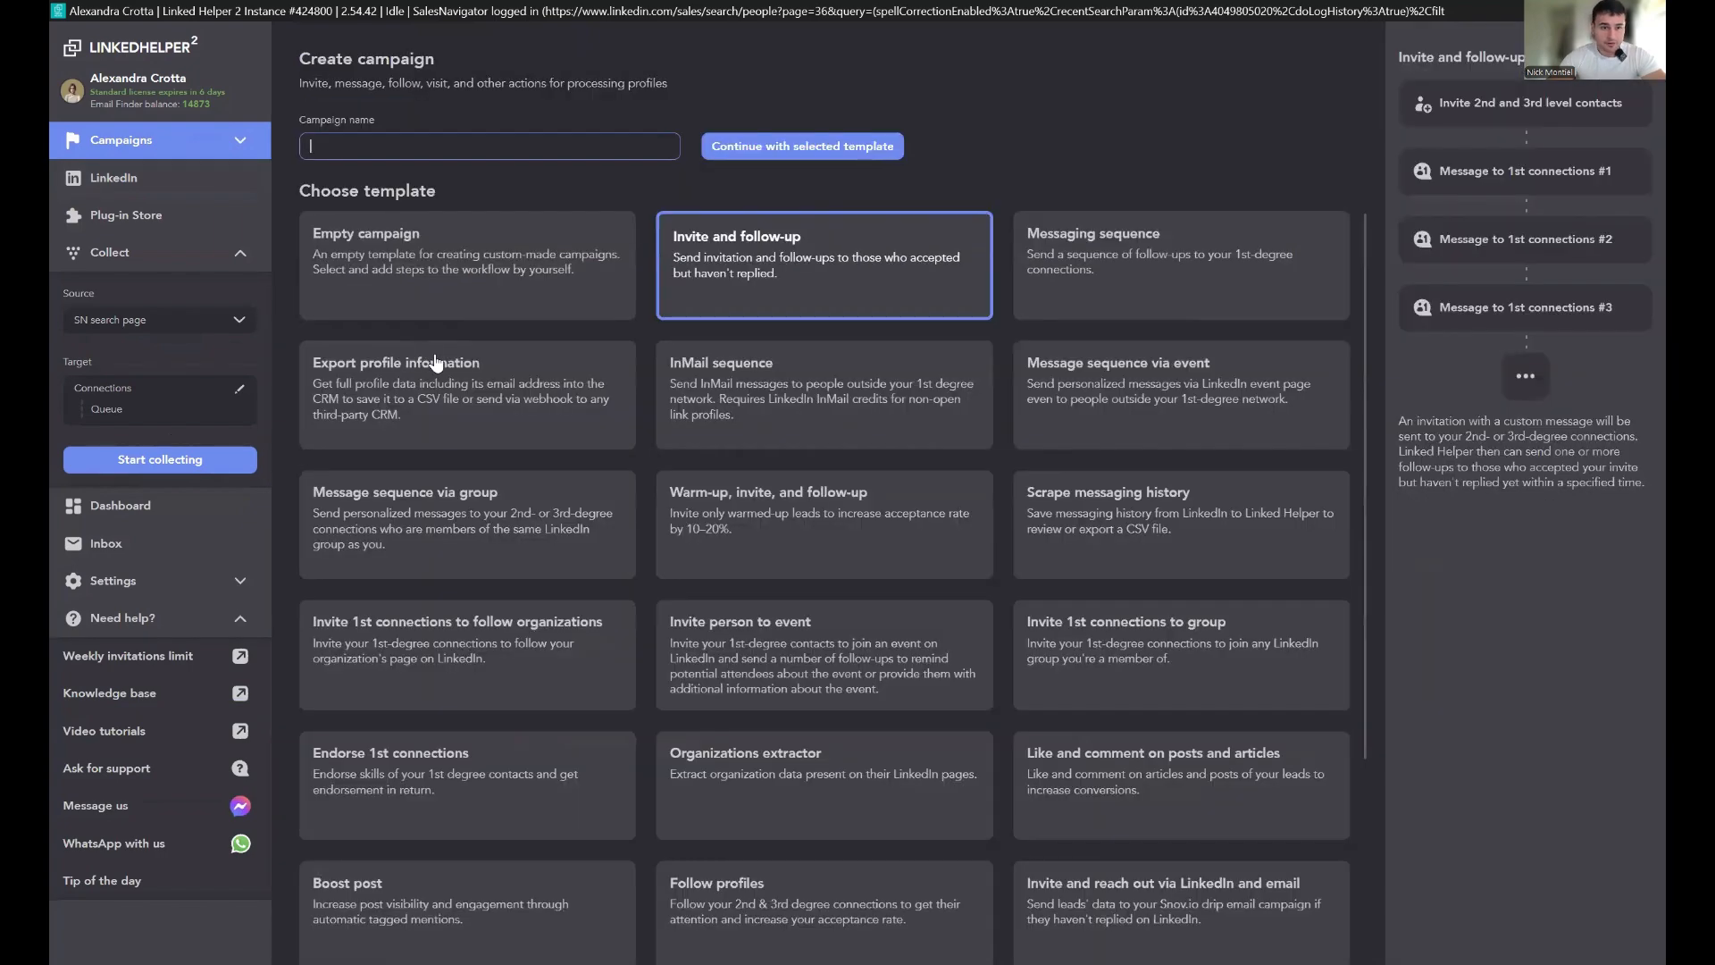
{"action": "left_click", "coordinate": [801, 394]}
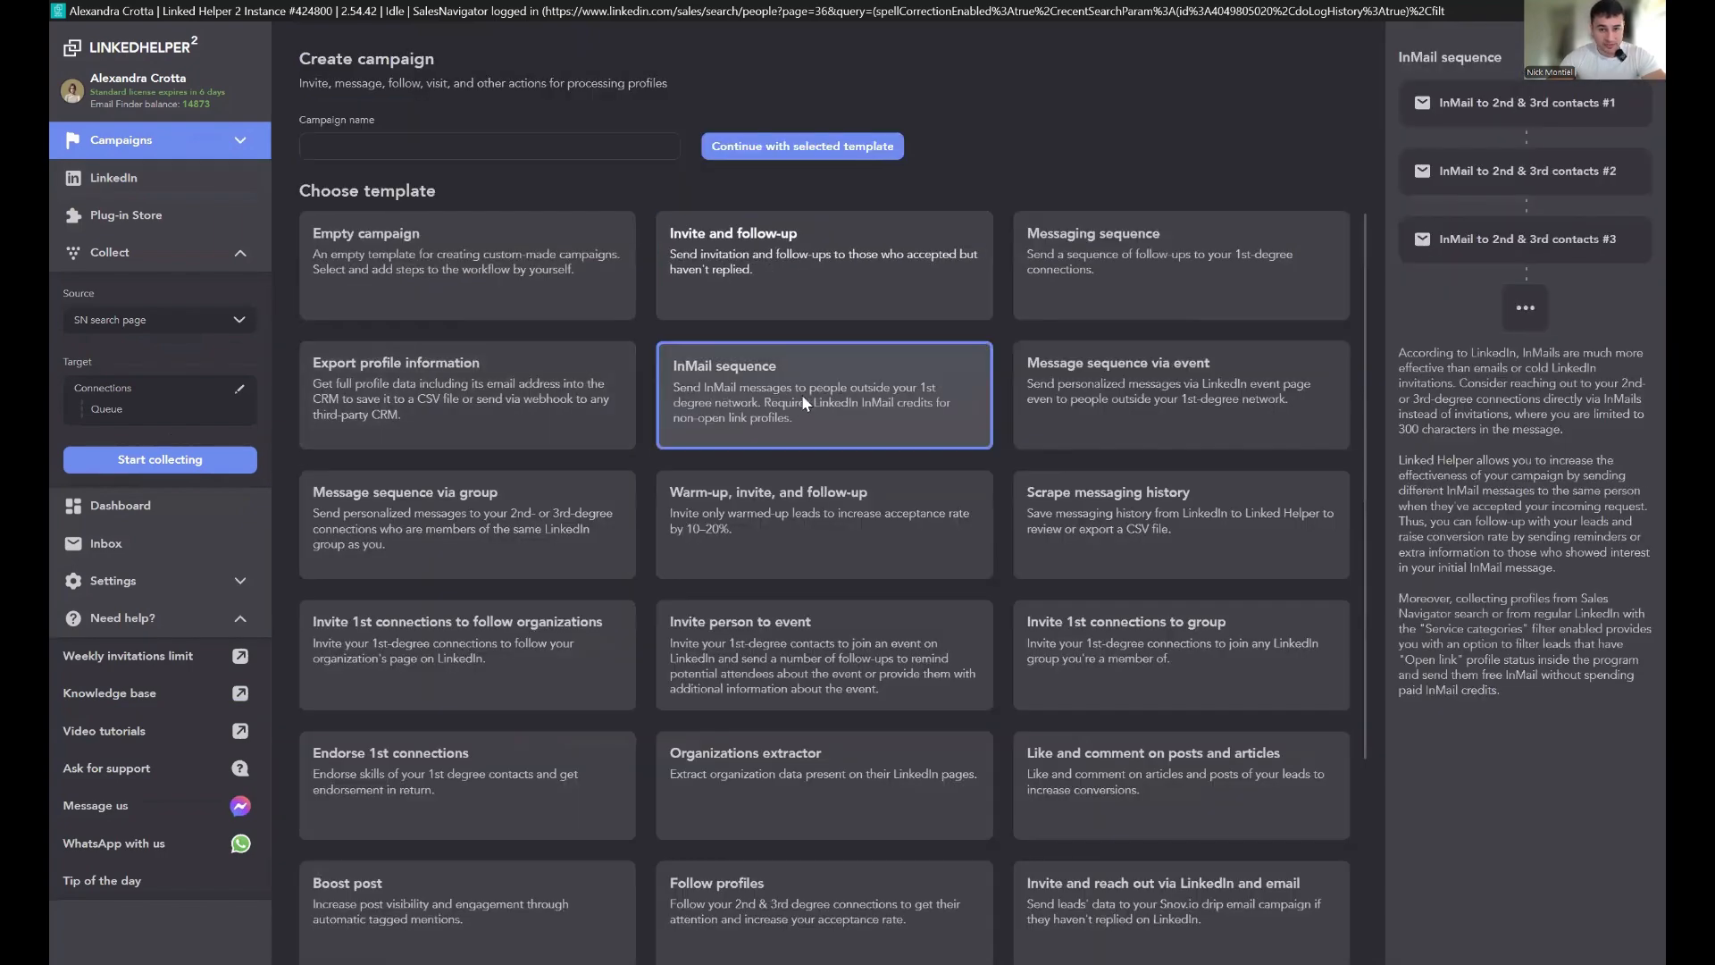
{"action": "left_click", "coordinate": [487, 148]}
{"action": "type", "text": "Inmails"}
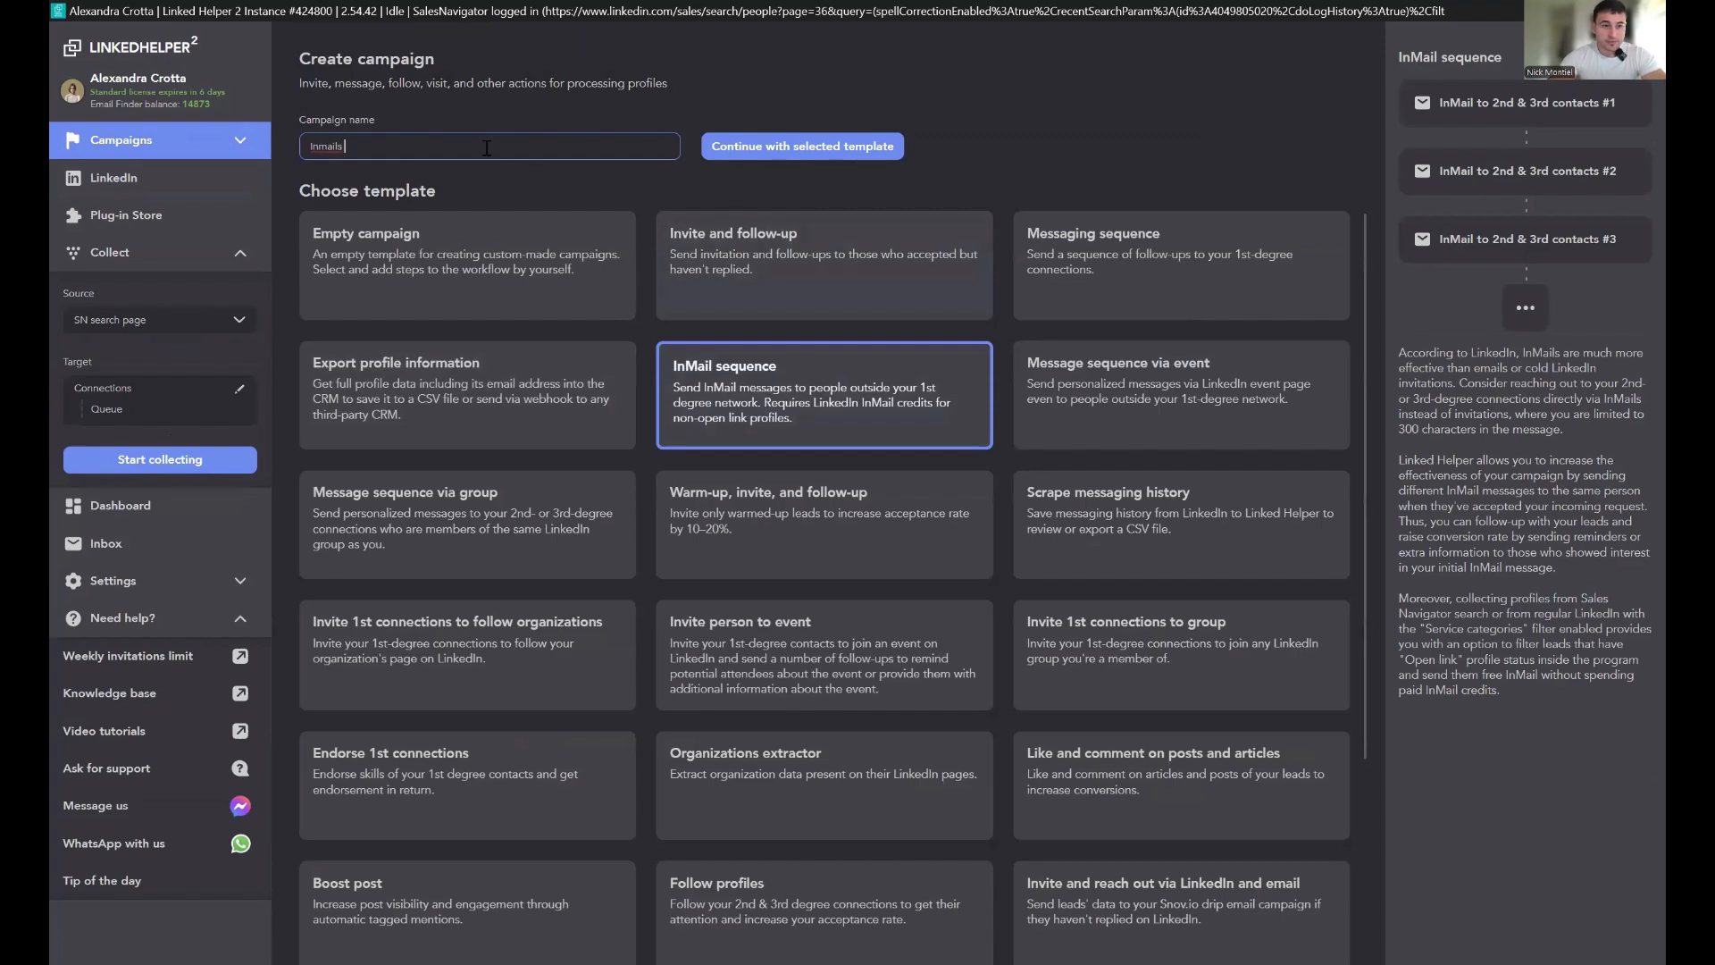
{"action": "left_click", "coordinate": [825, 151]}
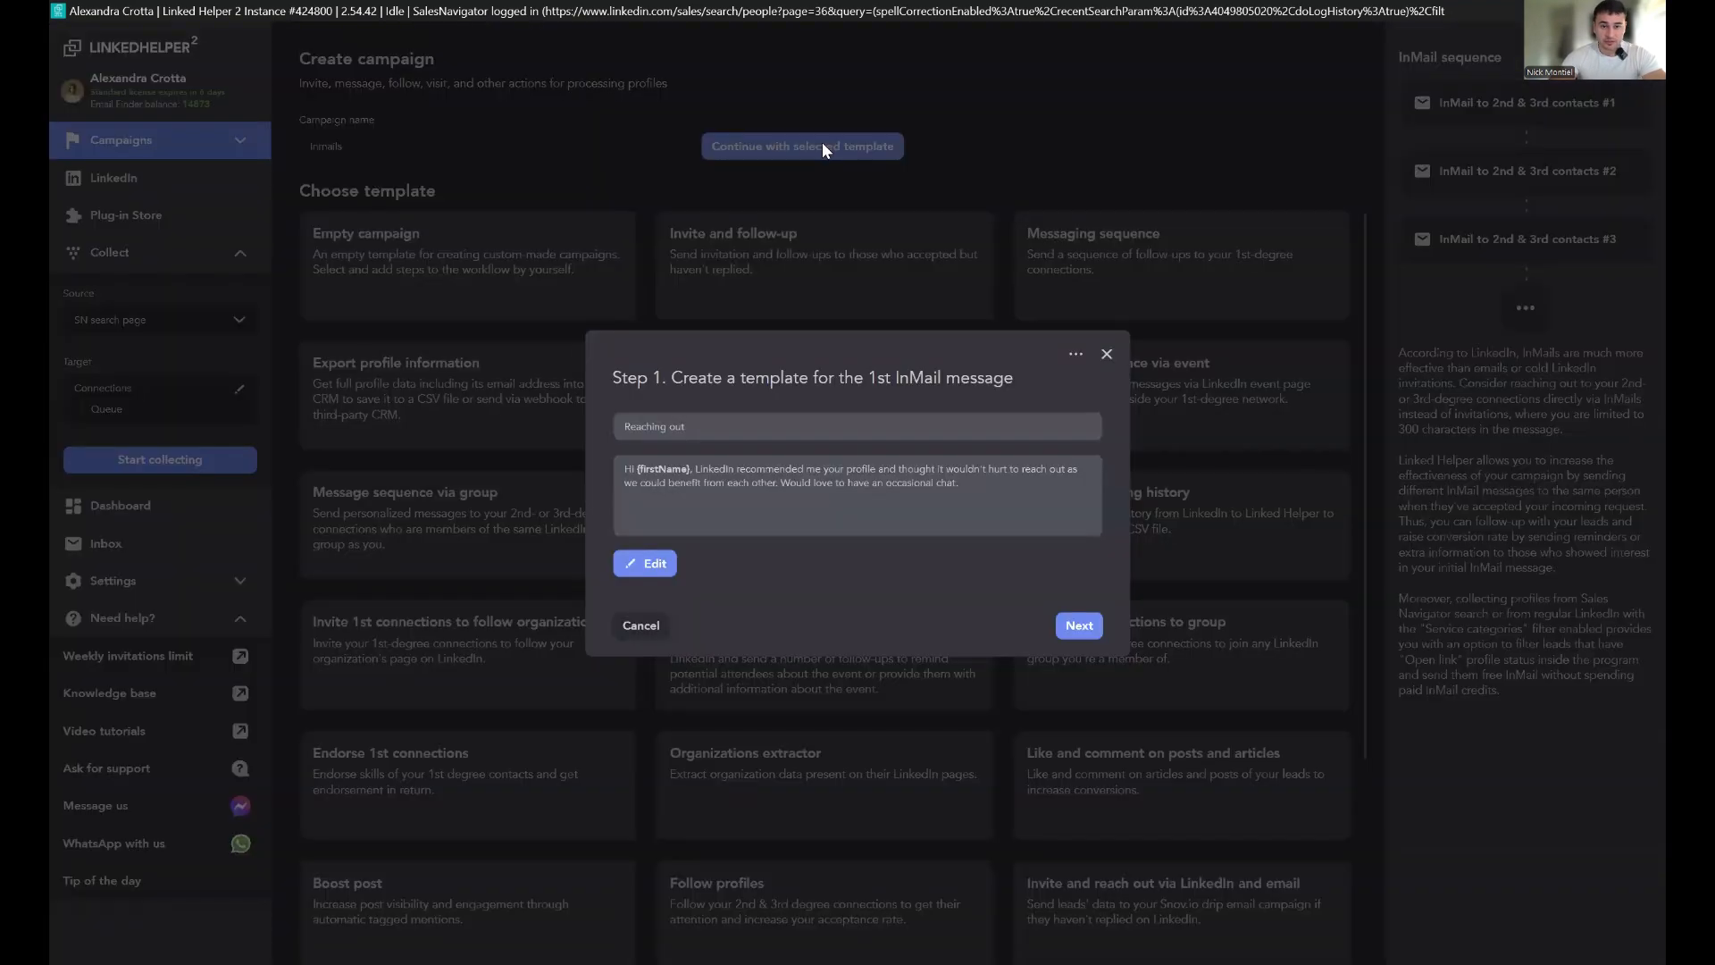
Step: Keep the first InMail message template and choose not to send a 2nd follow-up InMail
{"action": "left_click", "coordinate": [1080, 628]}
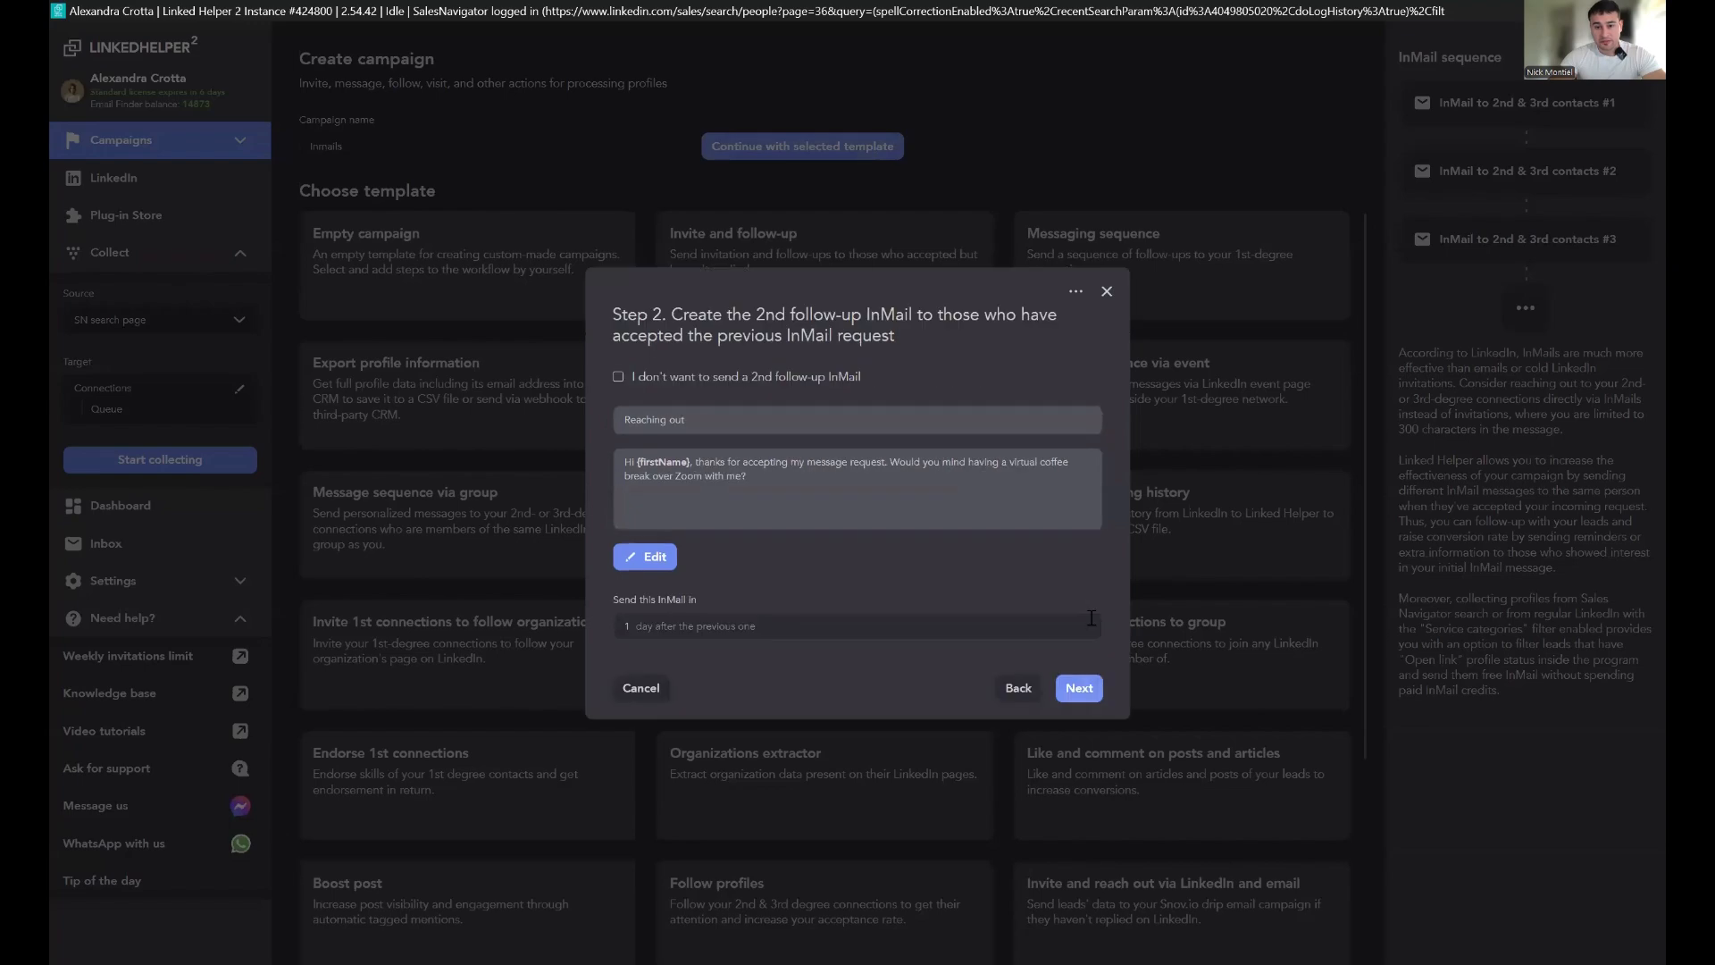
{"action": "left_click", "coordinate": [618, 376]}
{"action": "left_click", "coordinate": [1078, 693]}
{"action": "left_click", "coordinate": [1086, 408]}
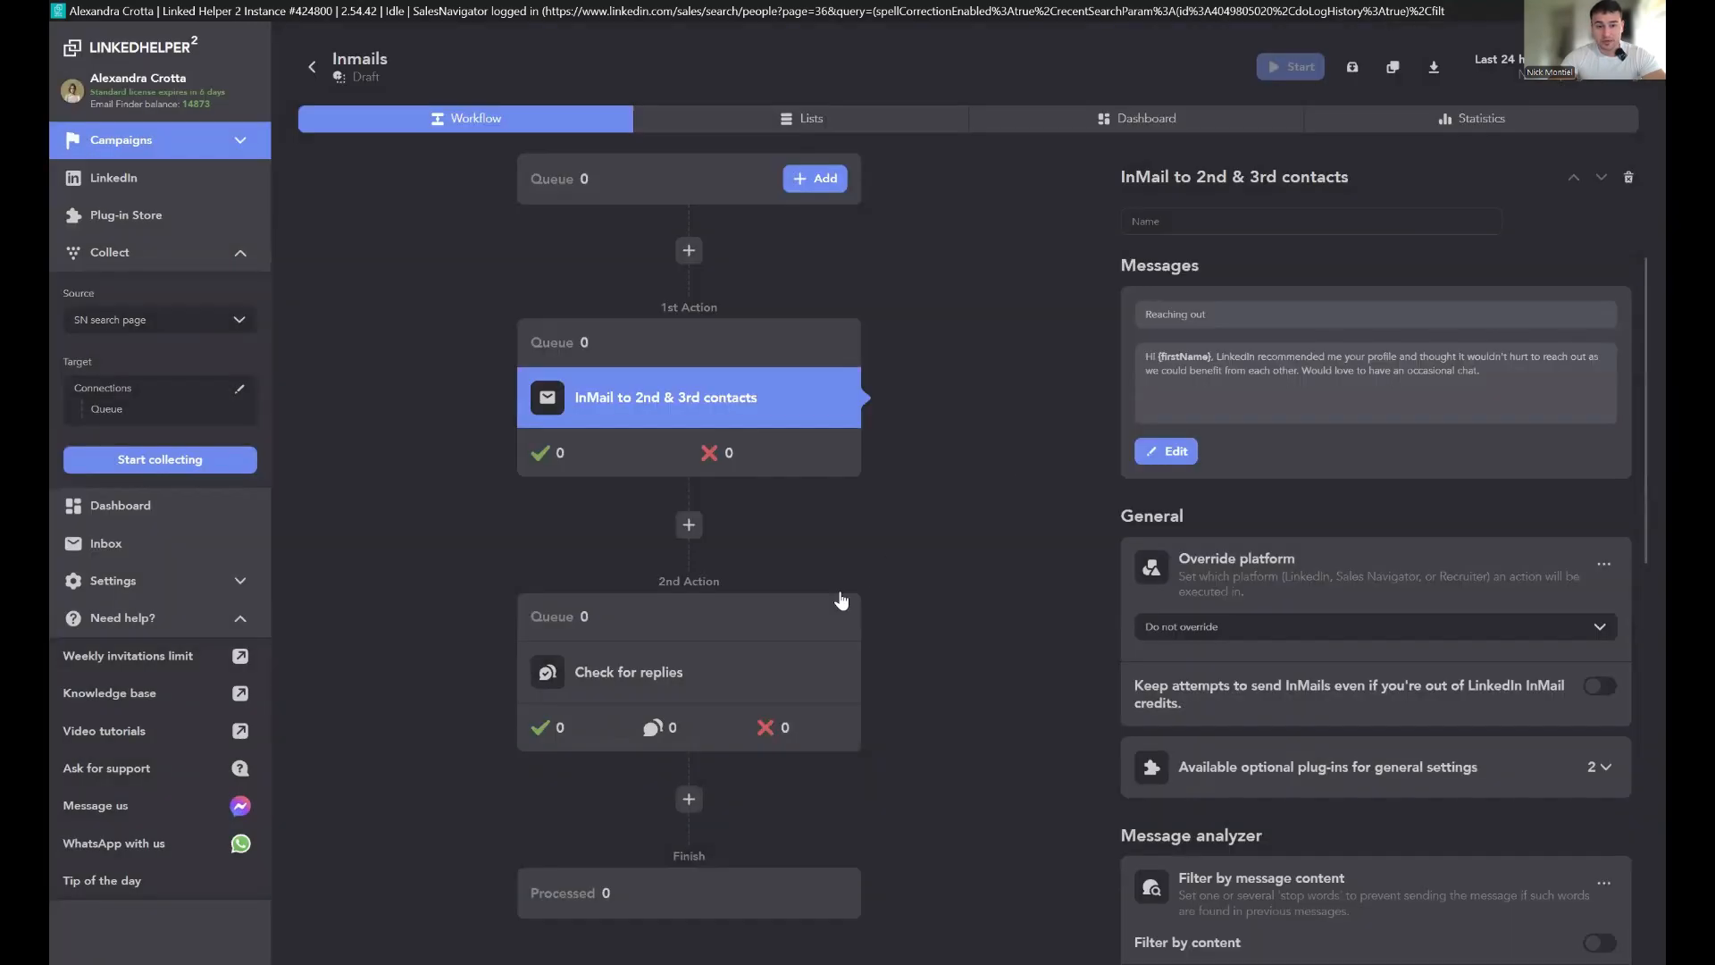
Step: Remove the Check for replies action and set the InMail action's platform override to Sales Navigator
{"action": "left_click", "coordinate": [846, 585]}
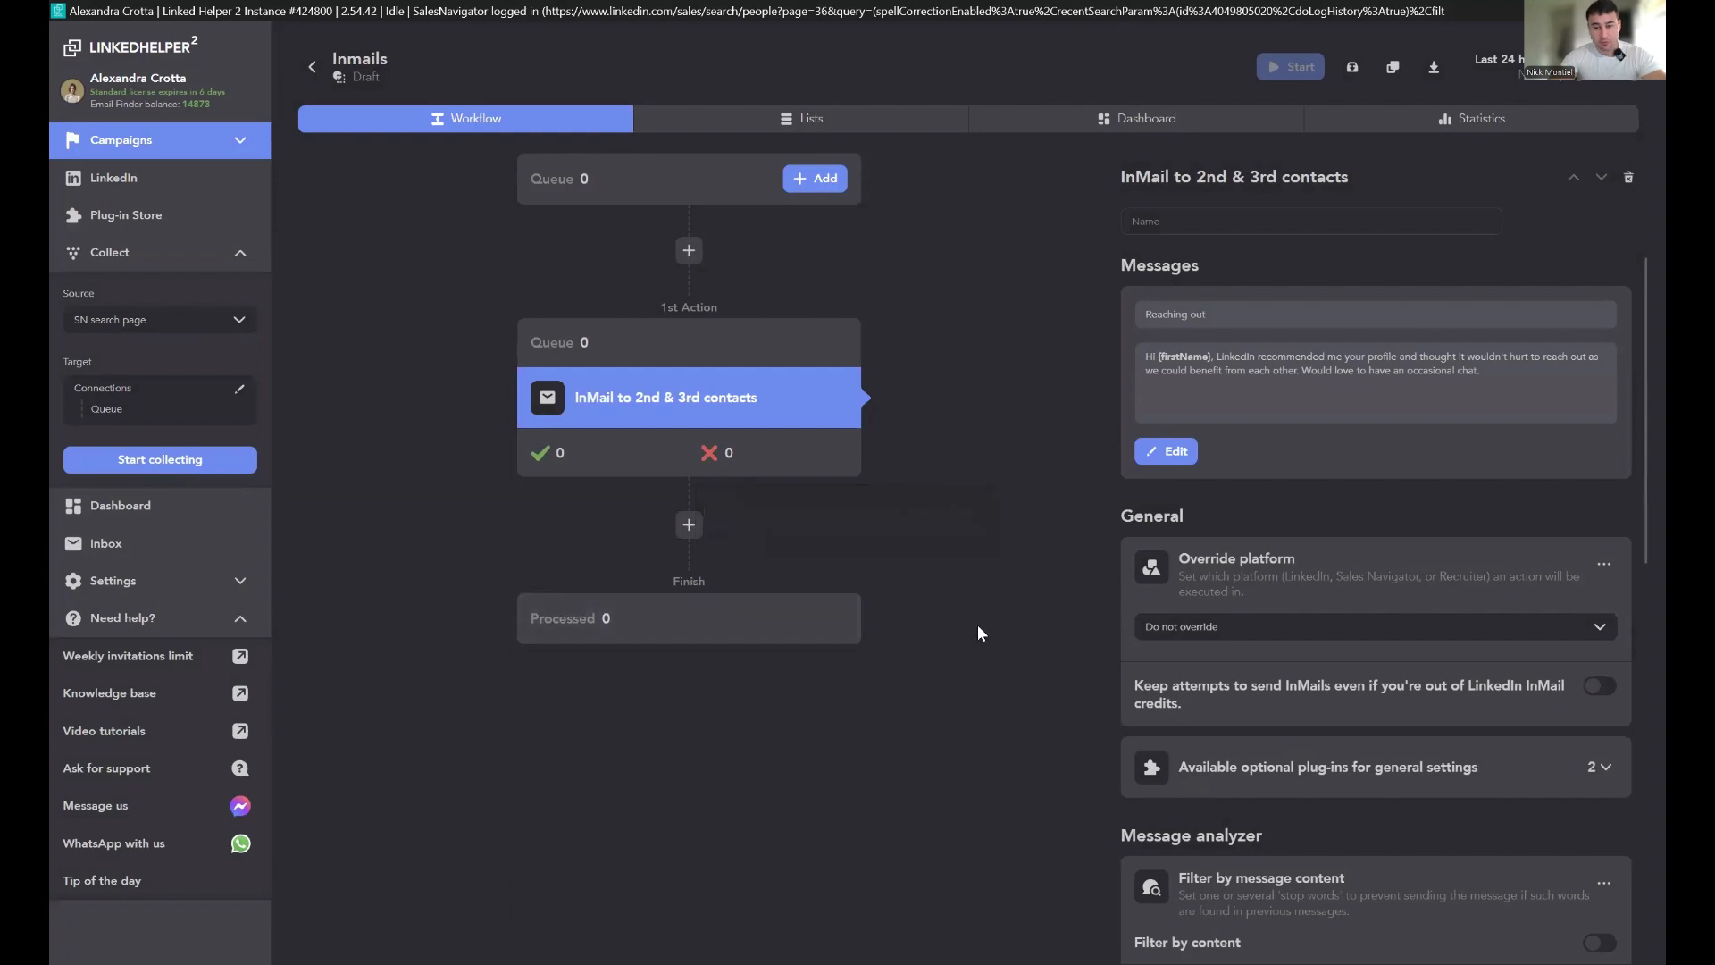
{"action": "left_click", "coordinate": [1227, 645]}
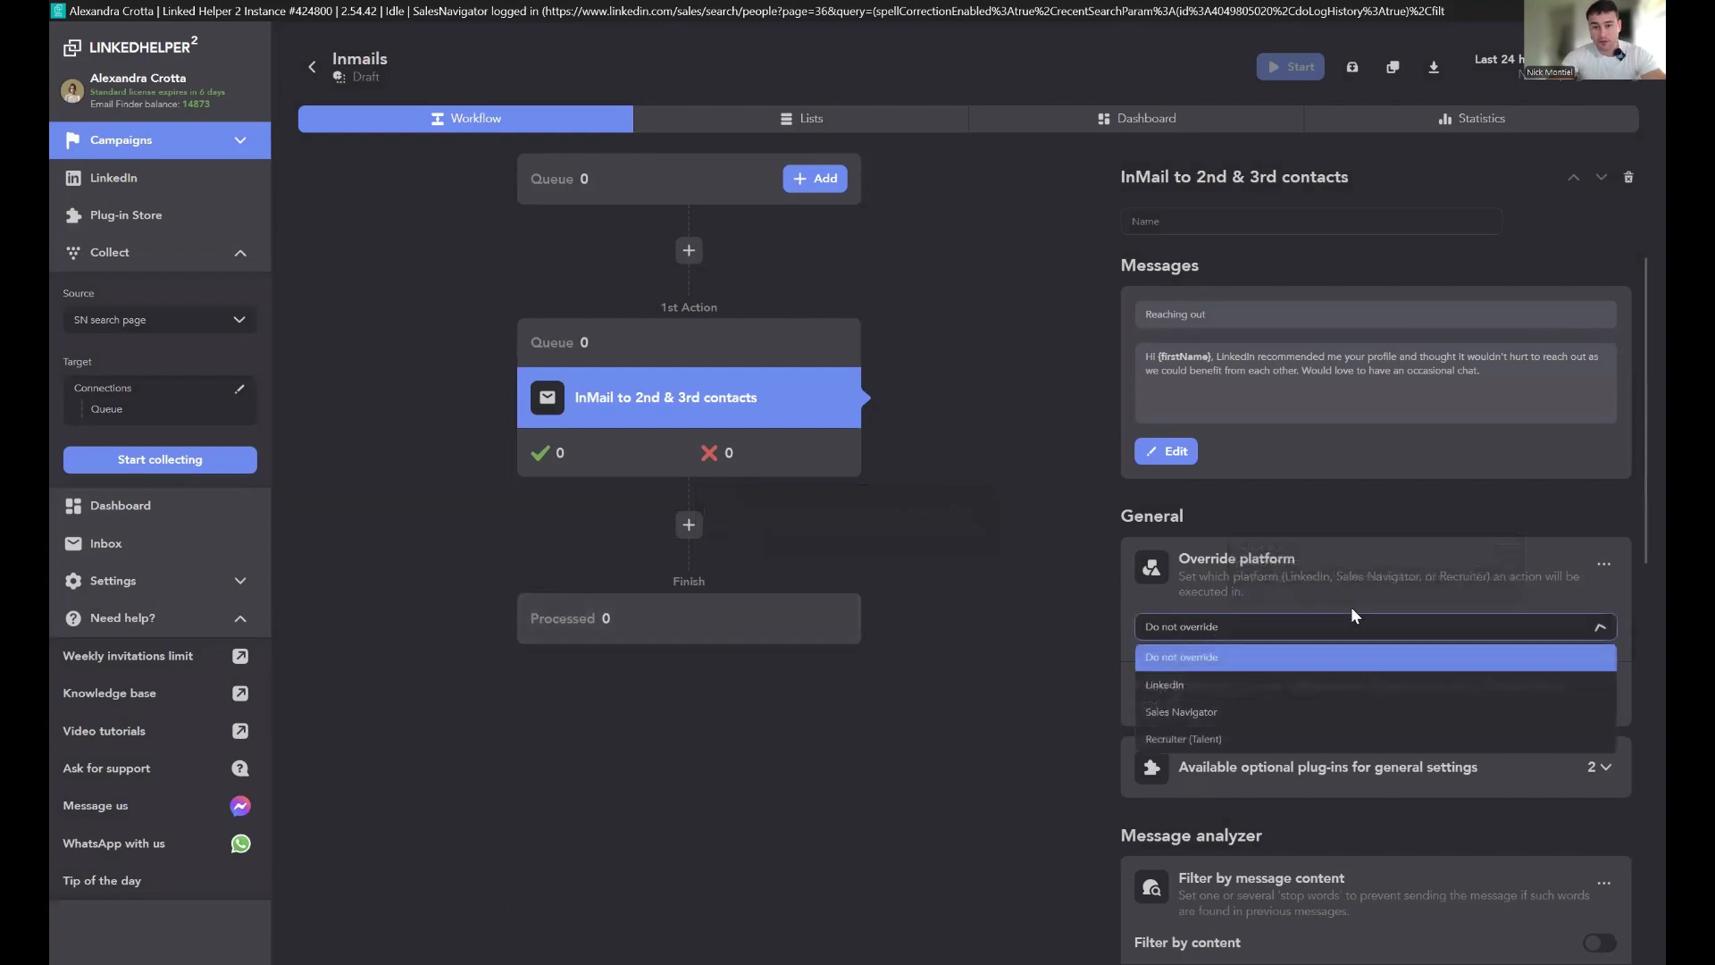
{"action": "left_click", "coordinate": [1211, 710]}
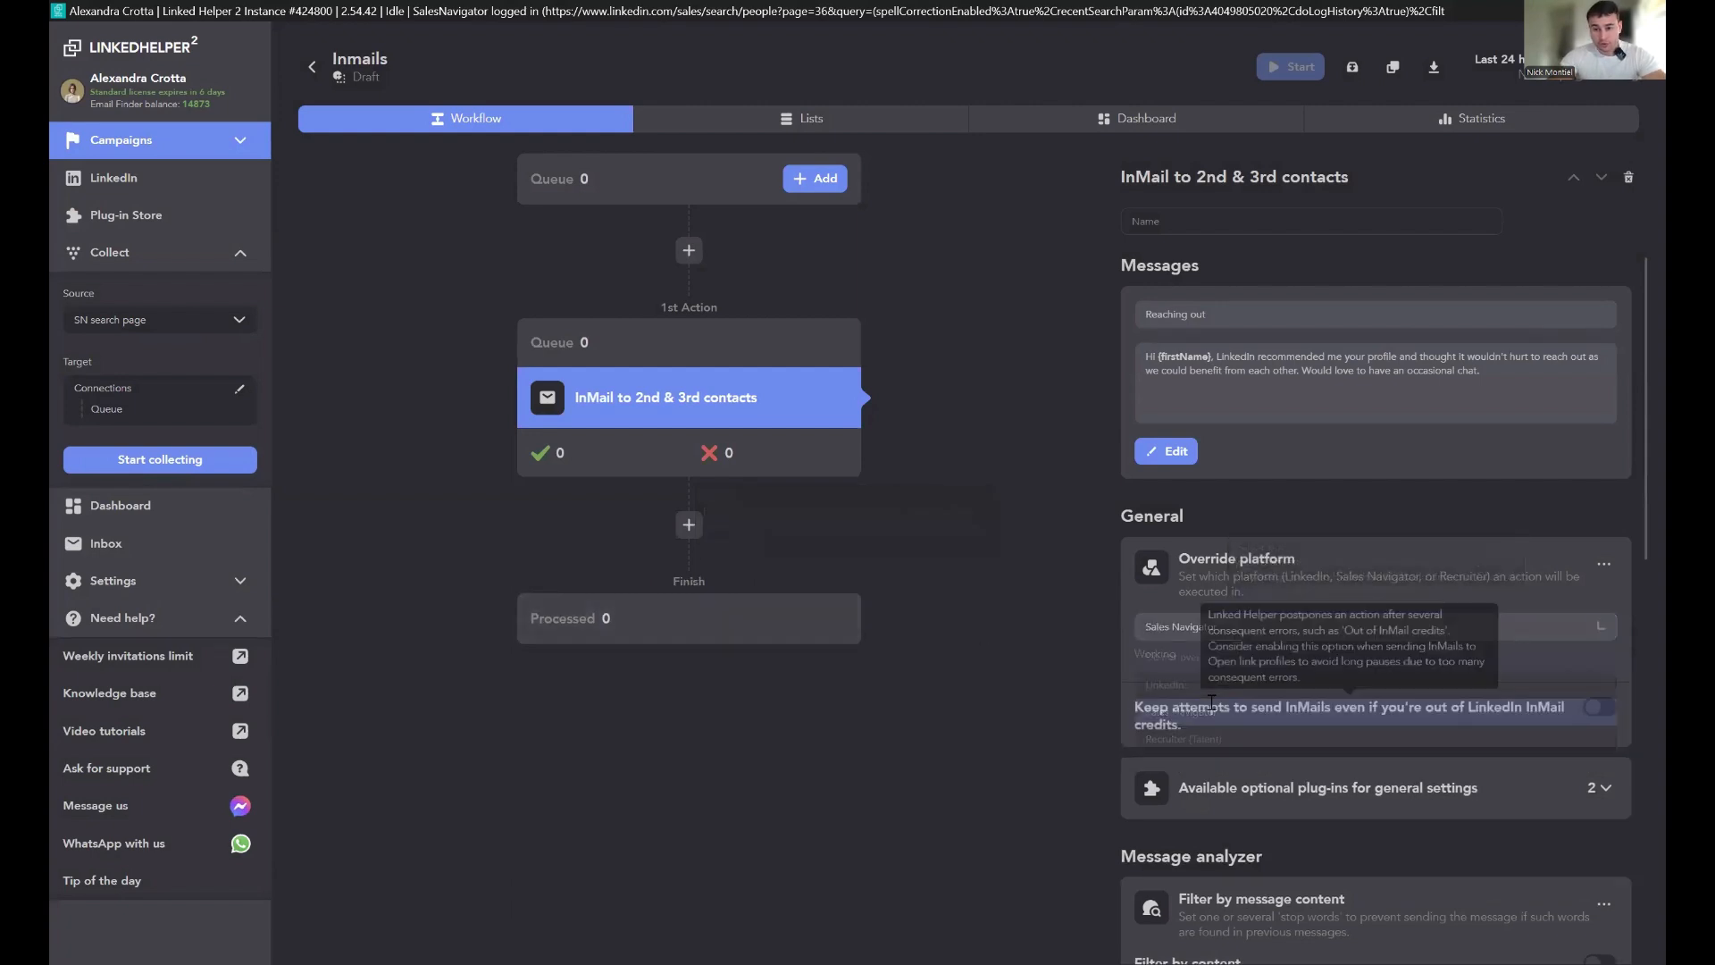
{"action": "left_click", "coordinate": [1188, 627]}
{"action": "left_click", "coordinate": [940, 644]}
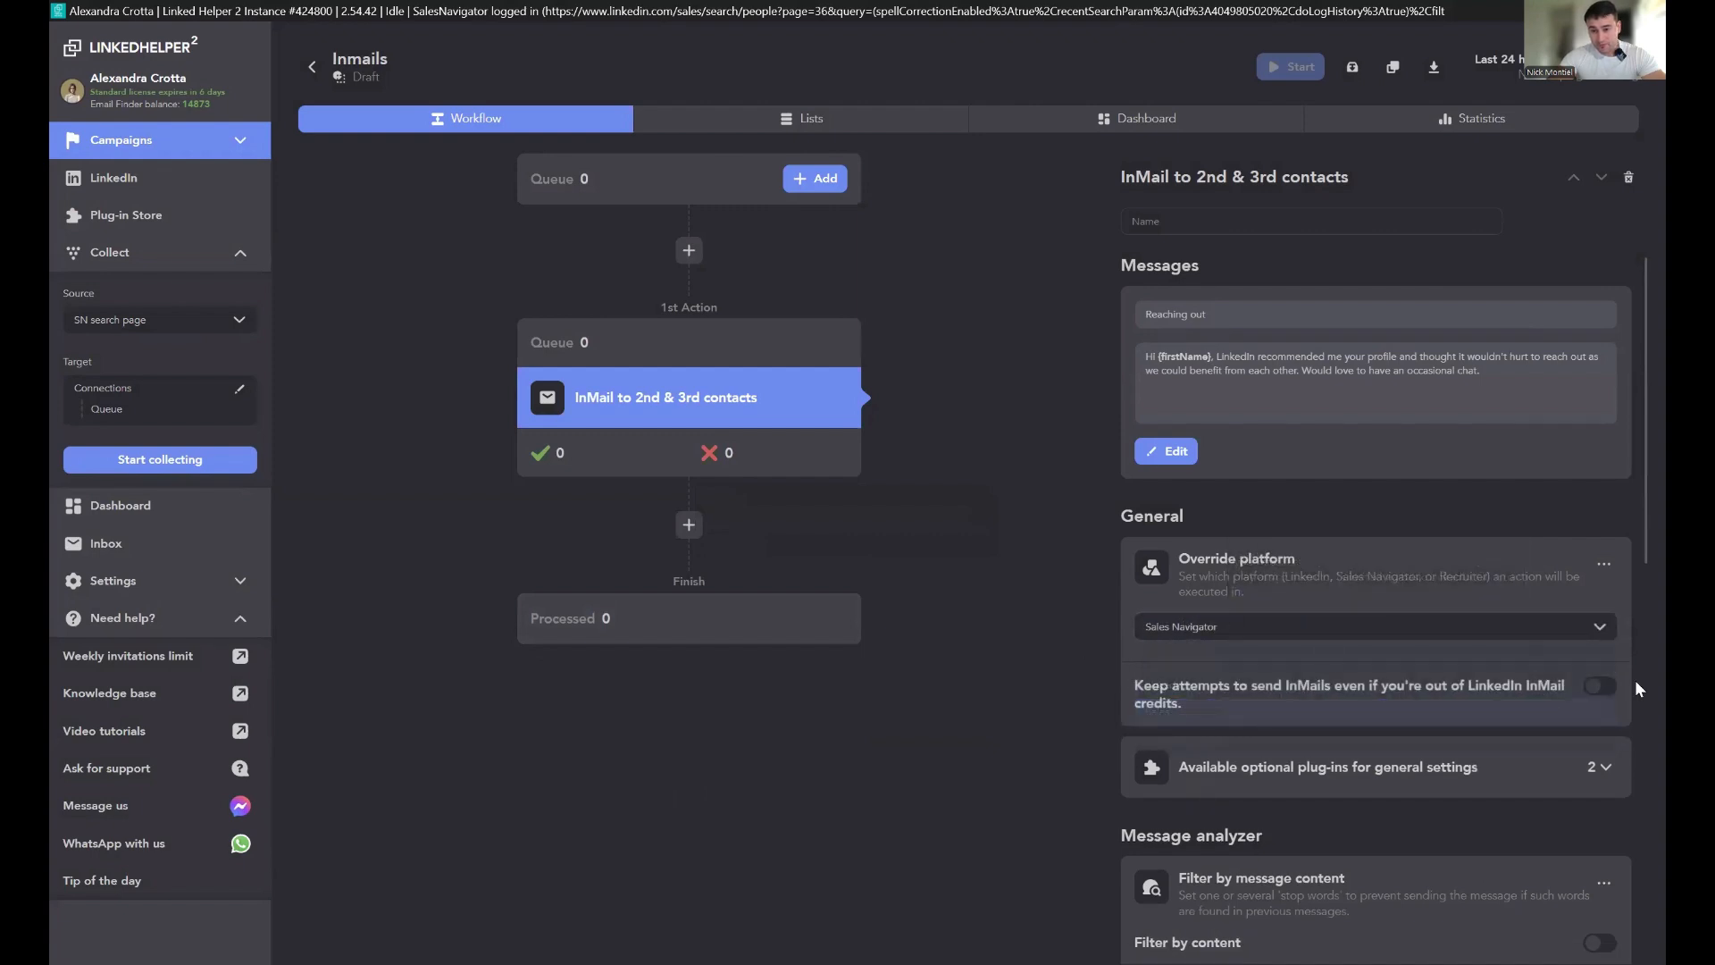
Step: Enable keeping InMail attempts without InMail credits and remove the Filter by message content plug-in
{"action": "left_click", "coordinate": [1613, 688]}
{"action": "scroll", "coordinate": [1634, 701], "scroll_direction": "down", "scroll_amount": 2}
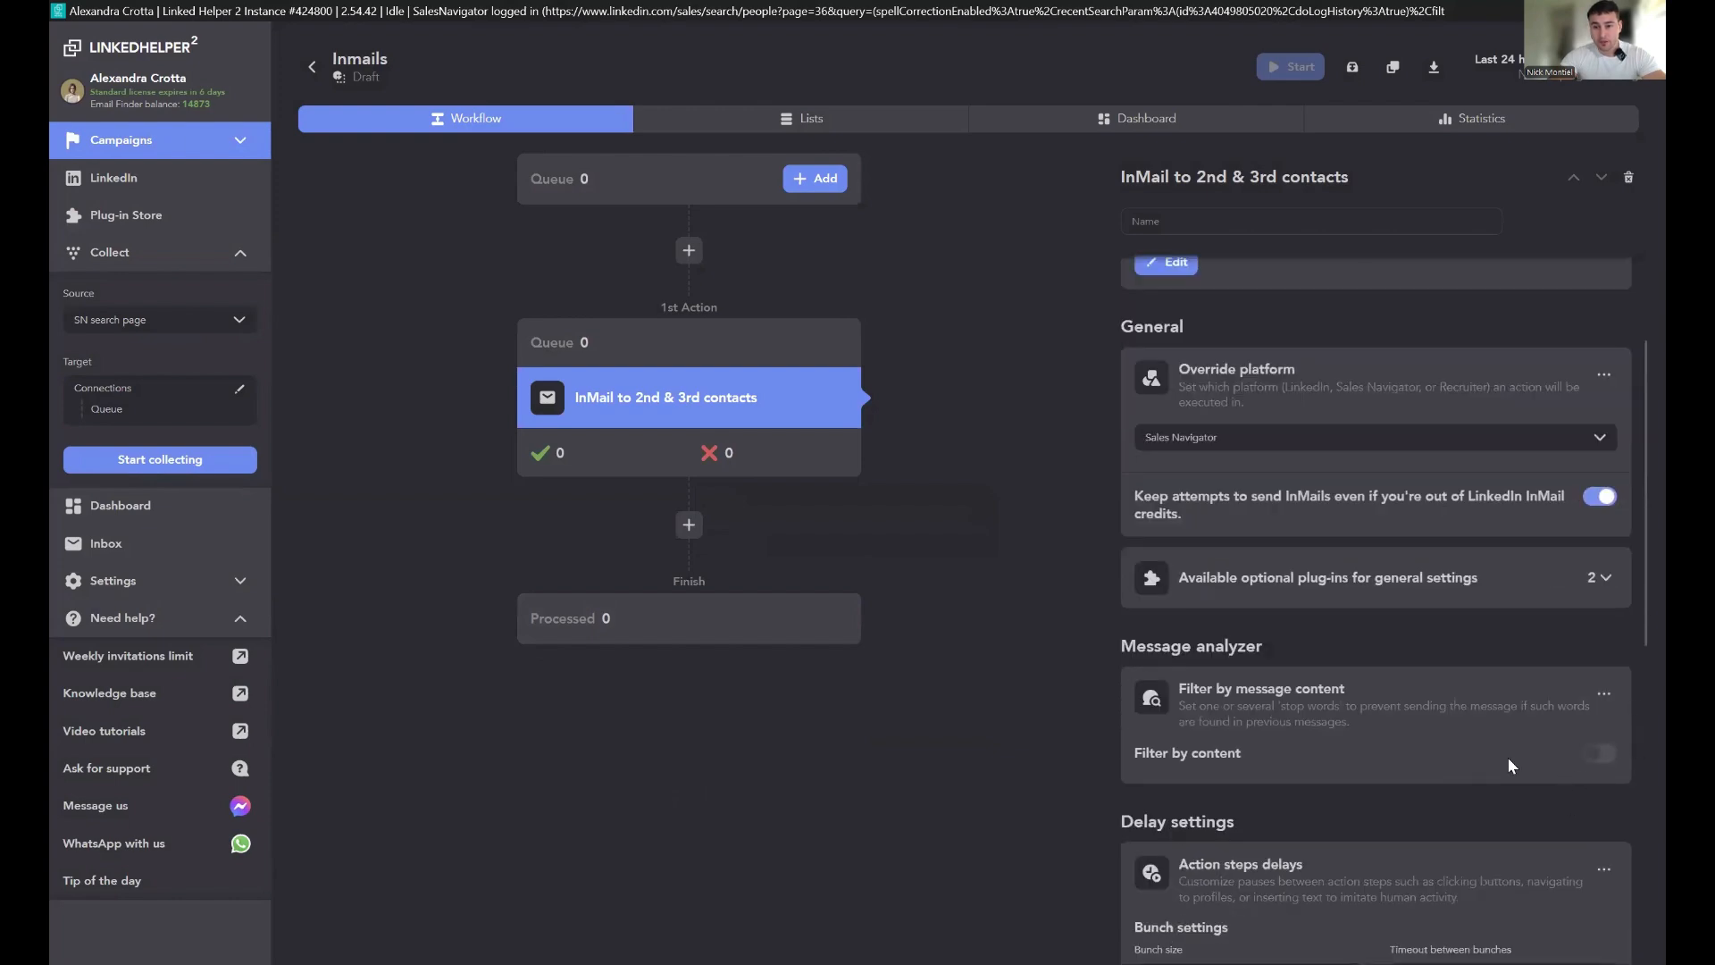
{"action": "scroll", "coordinate": [1561, 782], "scroll_direction": "down", "scroll_amount": 3}
{"action": "scroll", "coordinate": [1577, 520], "scroll_direction": "up", "scroll_amount": 2}
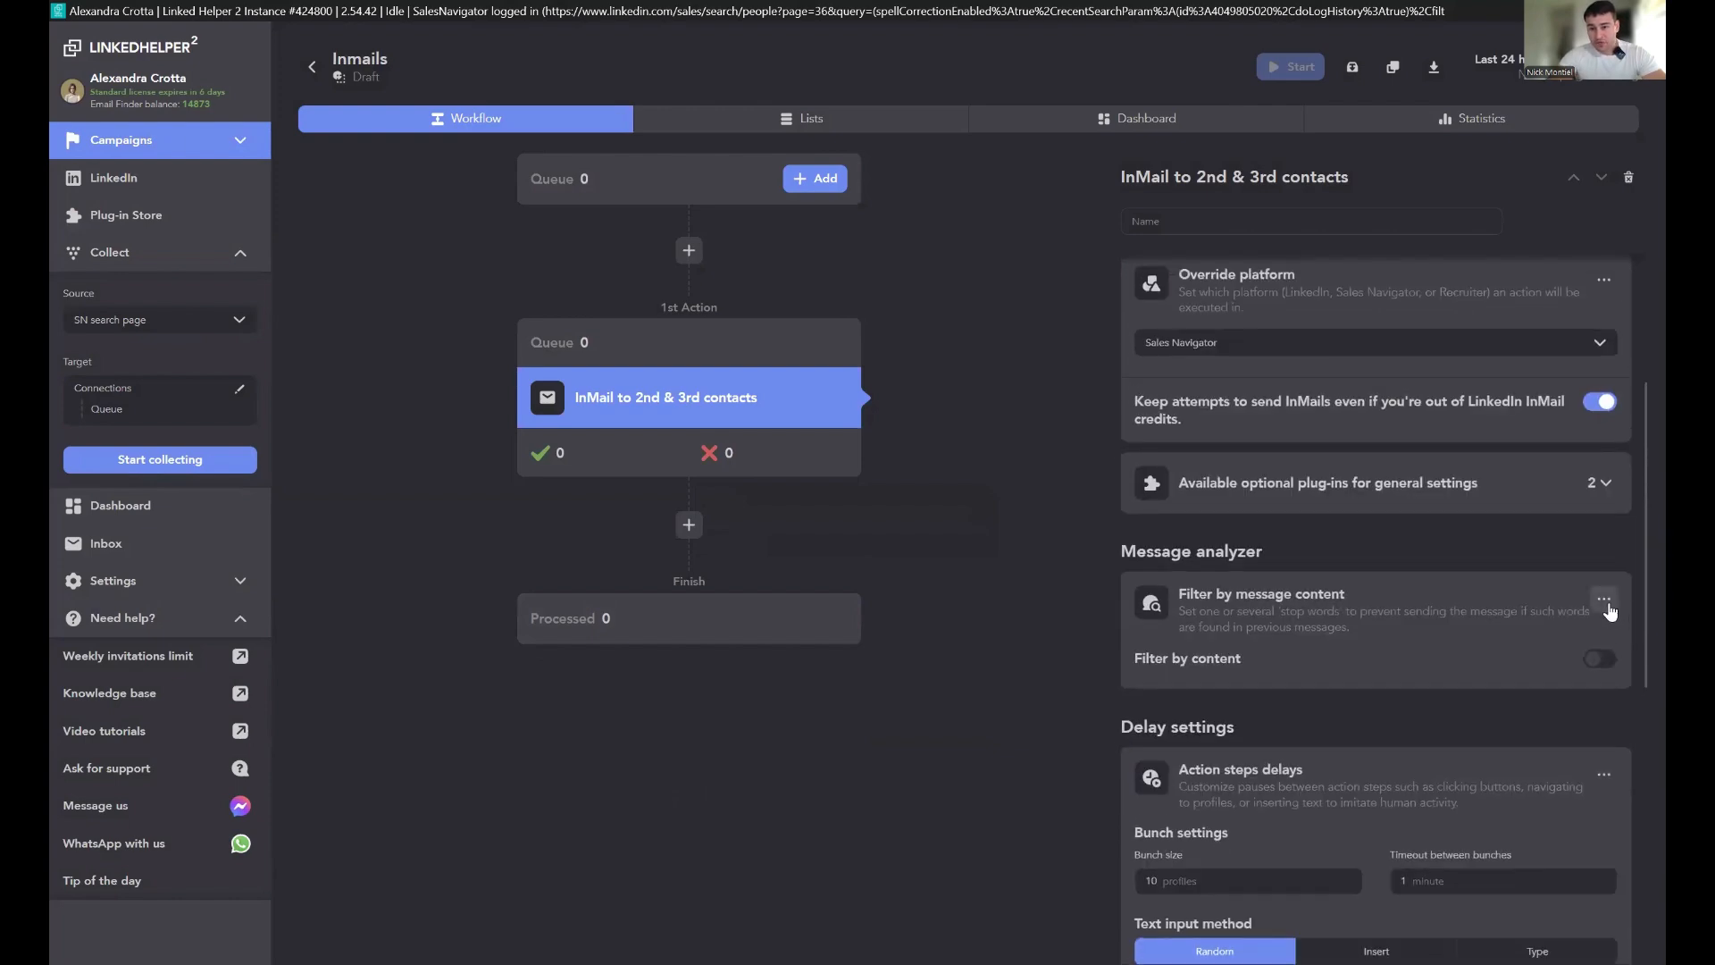
{"action": "left_click", "coordinate": [1606, 606]}
{"action": "left_click", "coordinate": [1592, 636]}
{"action": "scroll", "coordinate": [1579, 620], "scroll_direction": "up", "scroll_amount": 1}
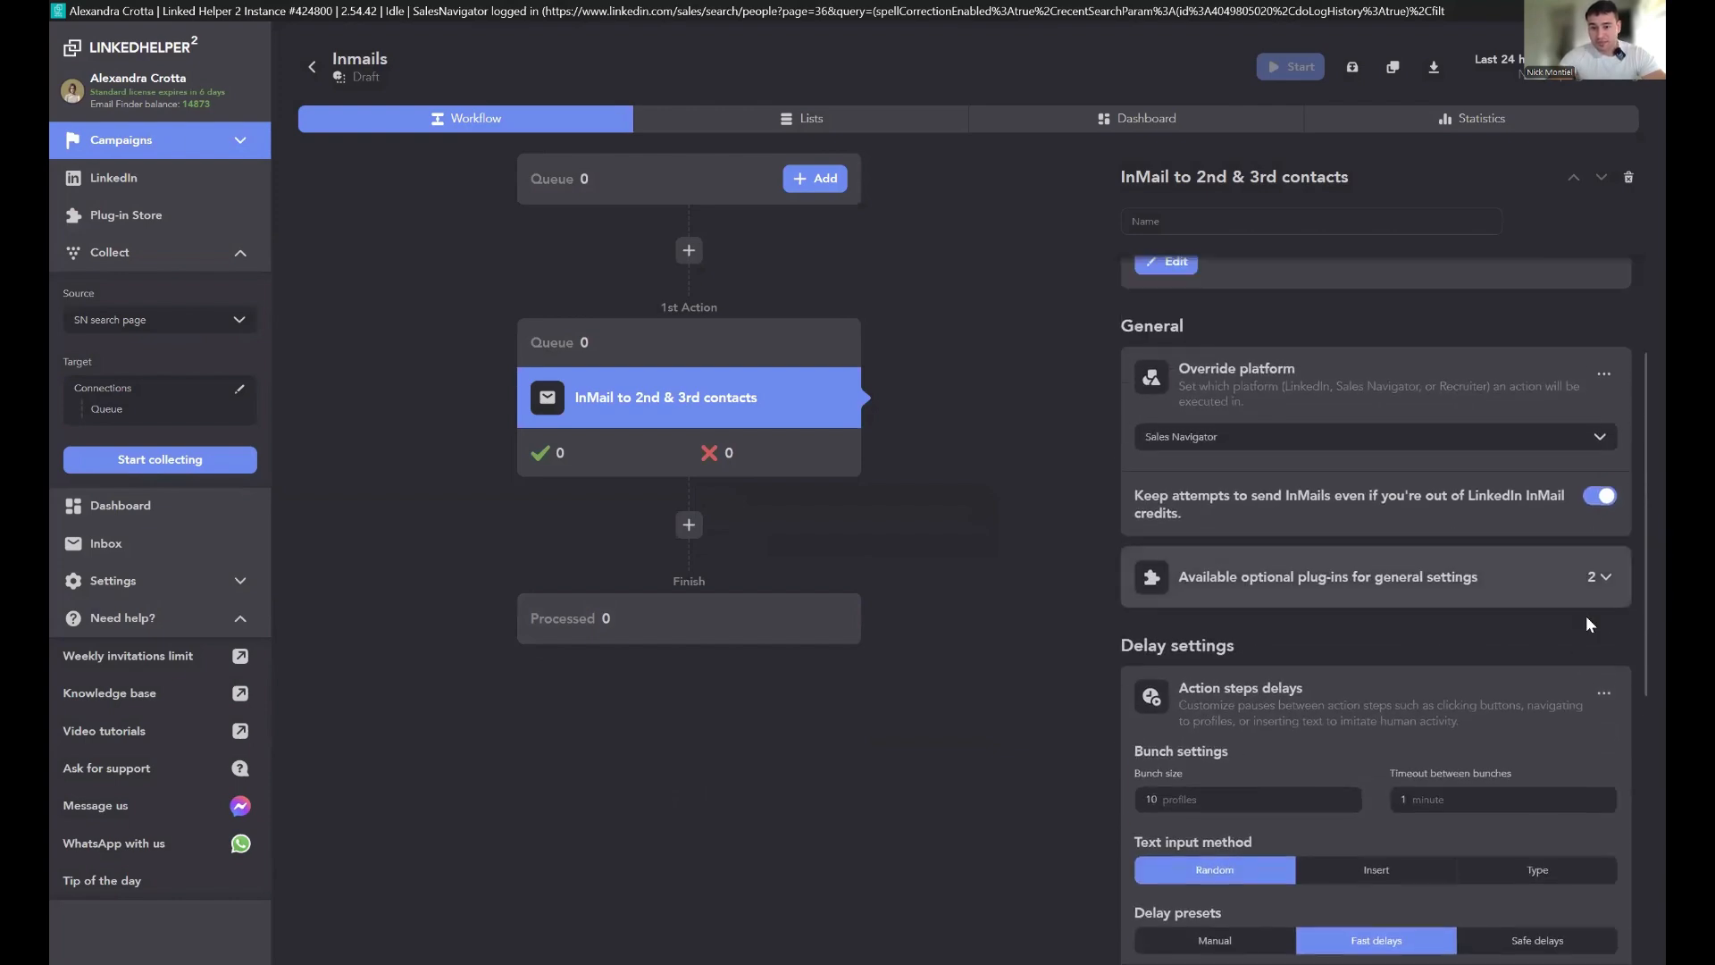
Step: Set the InMail action's bunch size to 1000 profiles
{"action": "scroll", "coordinate": [1485, 555], "scroll_direction": "down", "scroll_amount": 3}
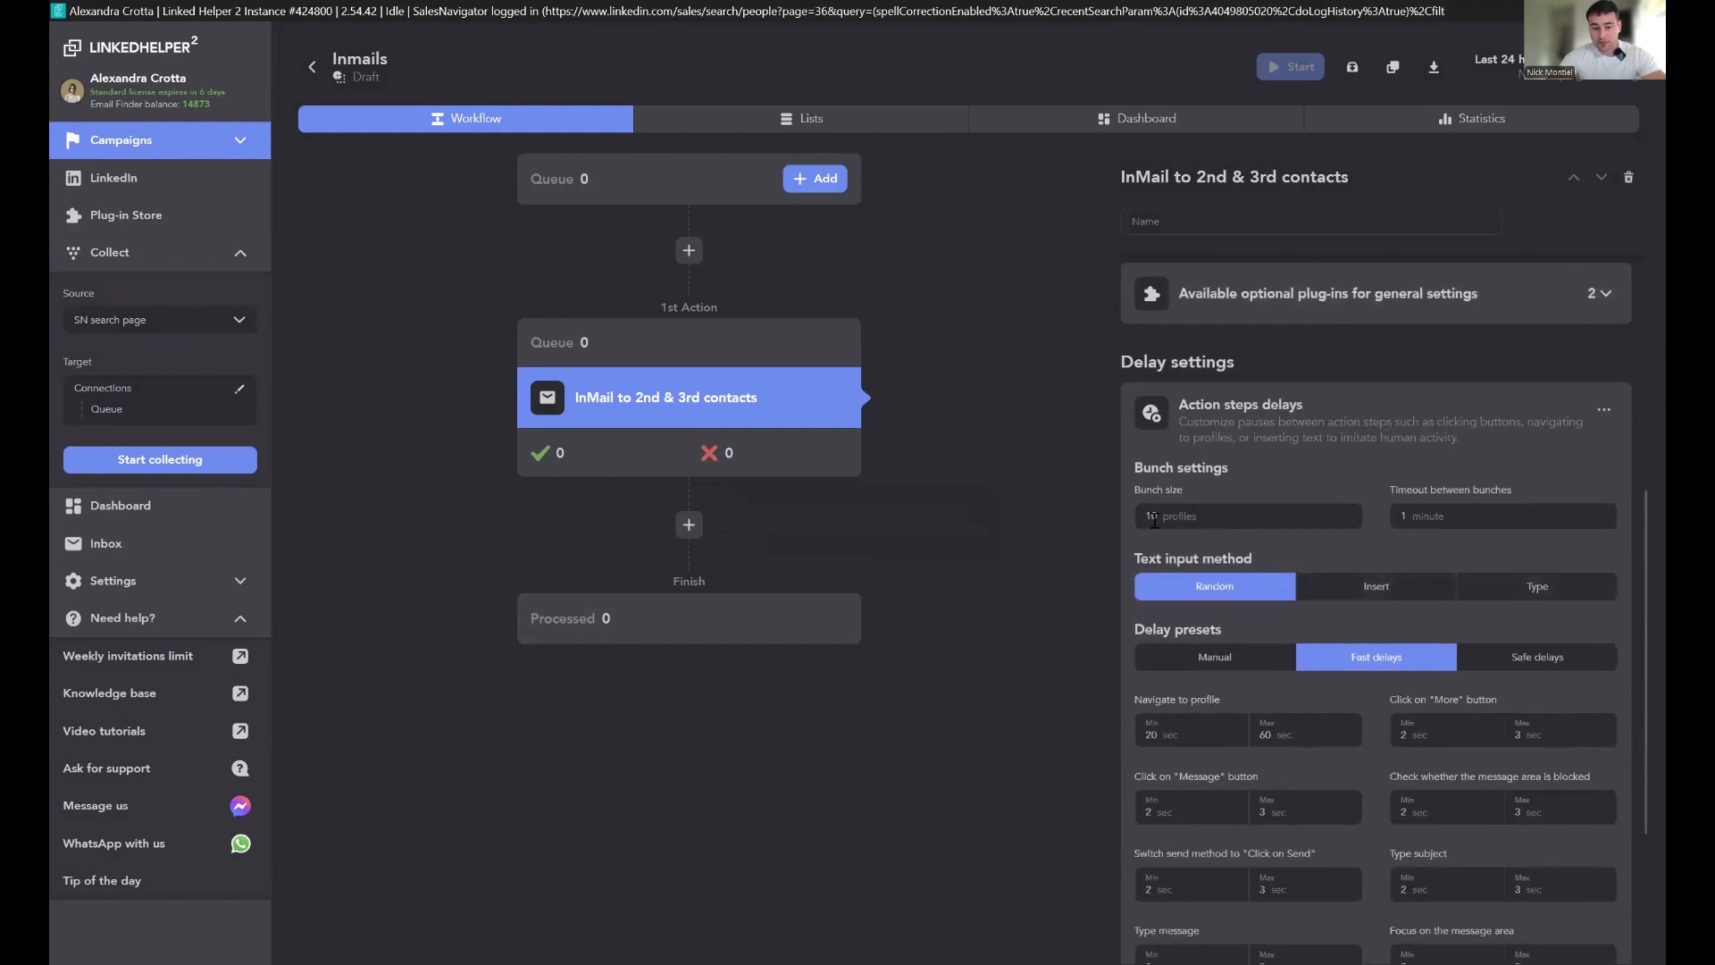
{"action": "double_click", "coordinate": [1151, 519]}
{"action": "type", "text": "1300"}
{"action": "left_click", "coordinate": [1021, 552]}
{"action": "scroll", "coordinate": [1493, 568], "scroll_direction": "down", "scroll_amount": 3}
{"action": "scroll", "coordinate": [1568, 715], "scroll_direction": "up", "scroll_amount": 2}
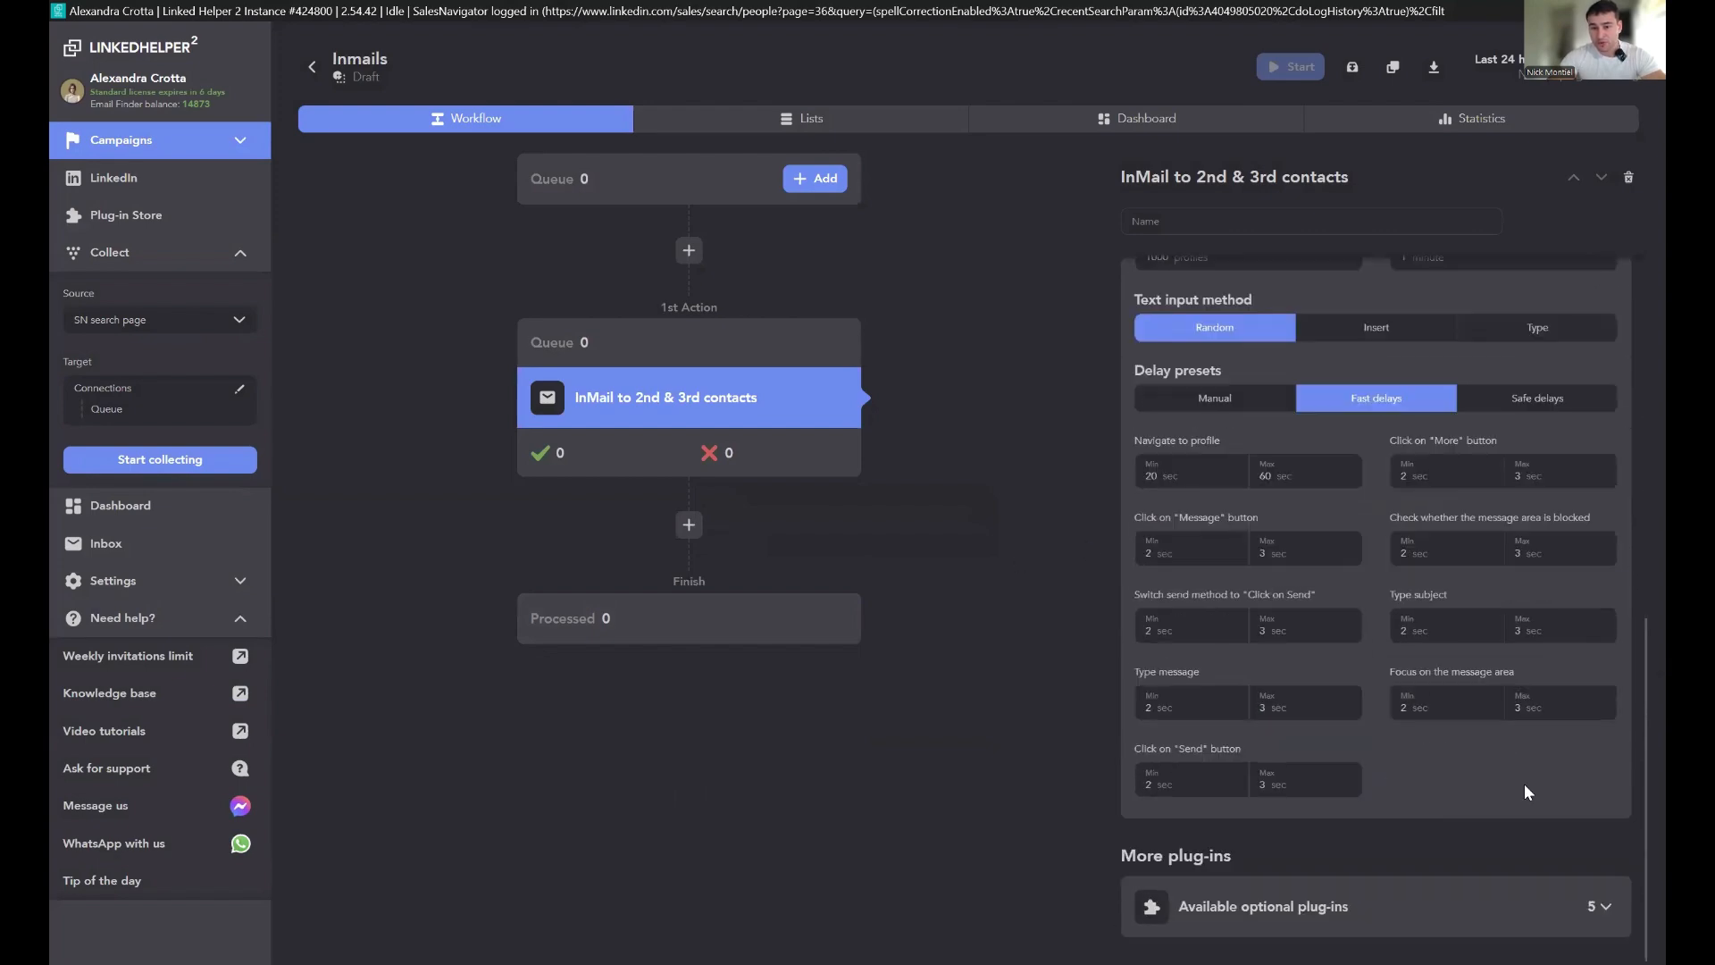
Step: Examine the available optional plug-ins for the InMail action
{"action": "scroll", "coordinate": [1519, 804], "scroll_direction": "down", "scroll_amount": 2}
{"action": "left_click", "coordinate": [1429, 905]}
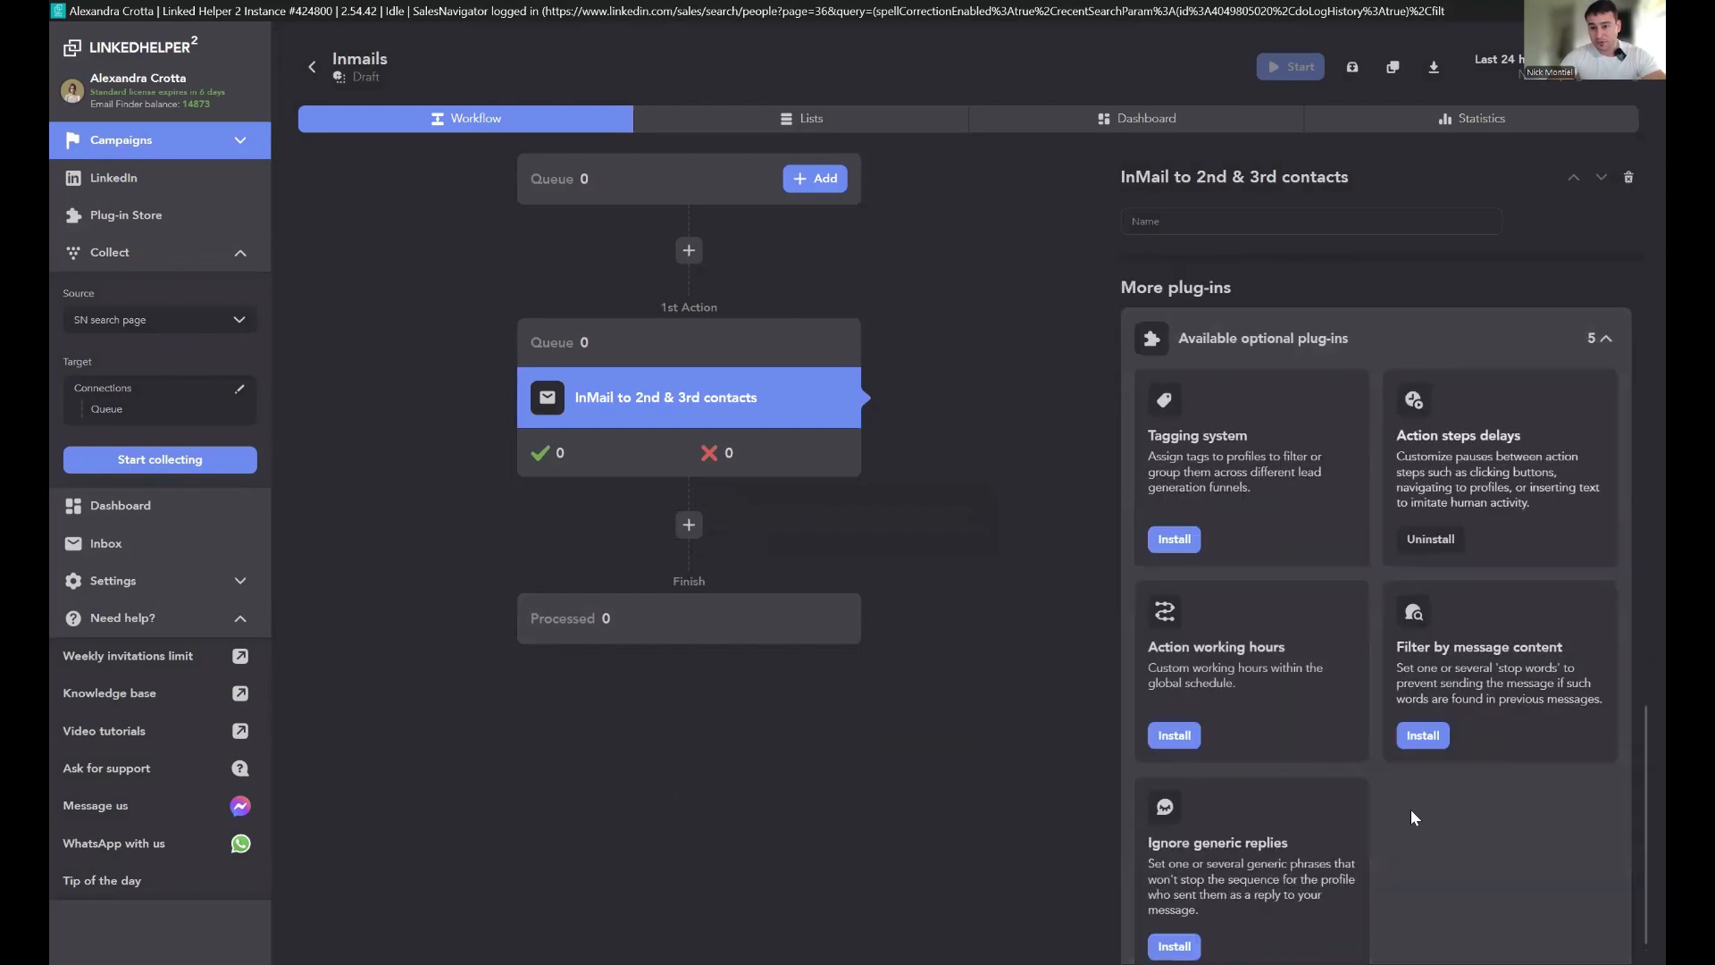
{"action": "scroll", "coordinate": [1579, 614], "scroll_direction": "down", "scroll_amount": 1}
{"action": "scroll", "coordinate": [1575, 469], "scroll_direction": "up", "scroll_amount": 3}
{"action": "scroll", "coordinate": [1577, 467], "scroll_direction": "up", "scroll_amount": 10}
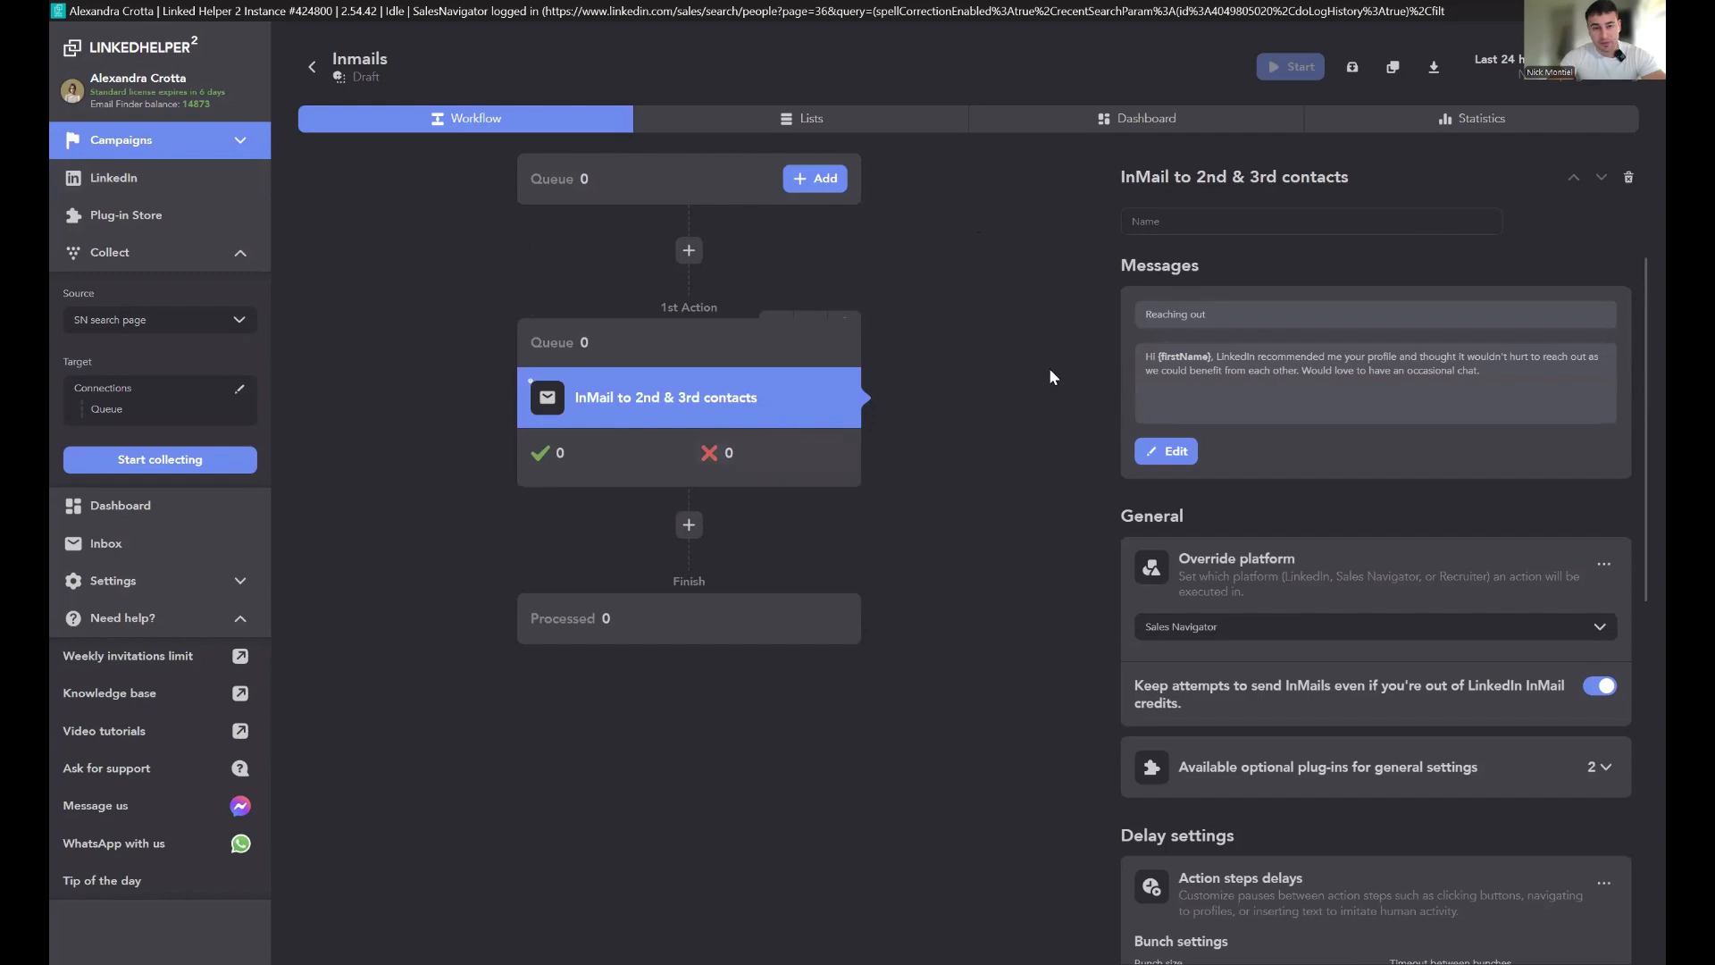
Step: Check the Sales Navigator search and the Inmails campaign's queue in the sidebar and lists
{"action": "left_click", "coordinate": [162, 174]}
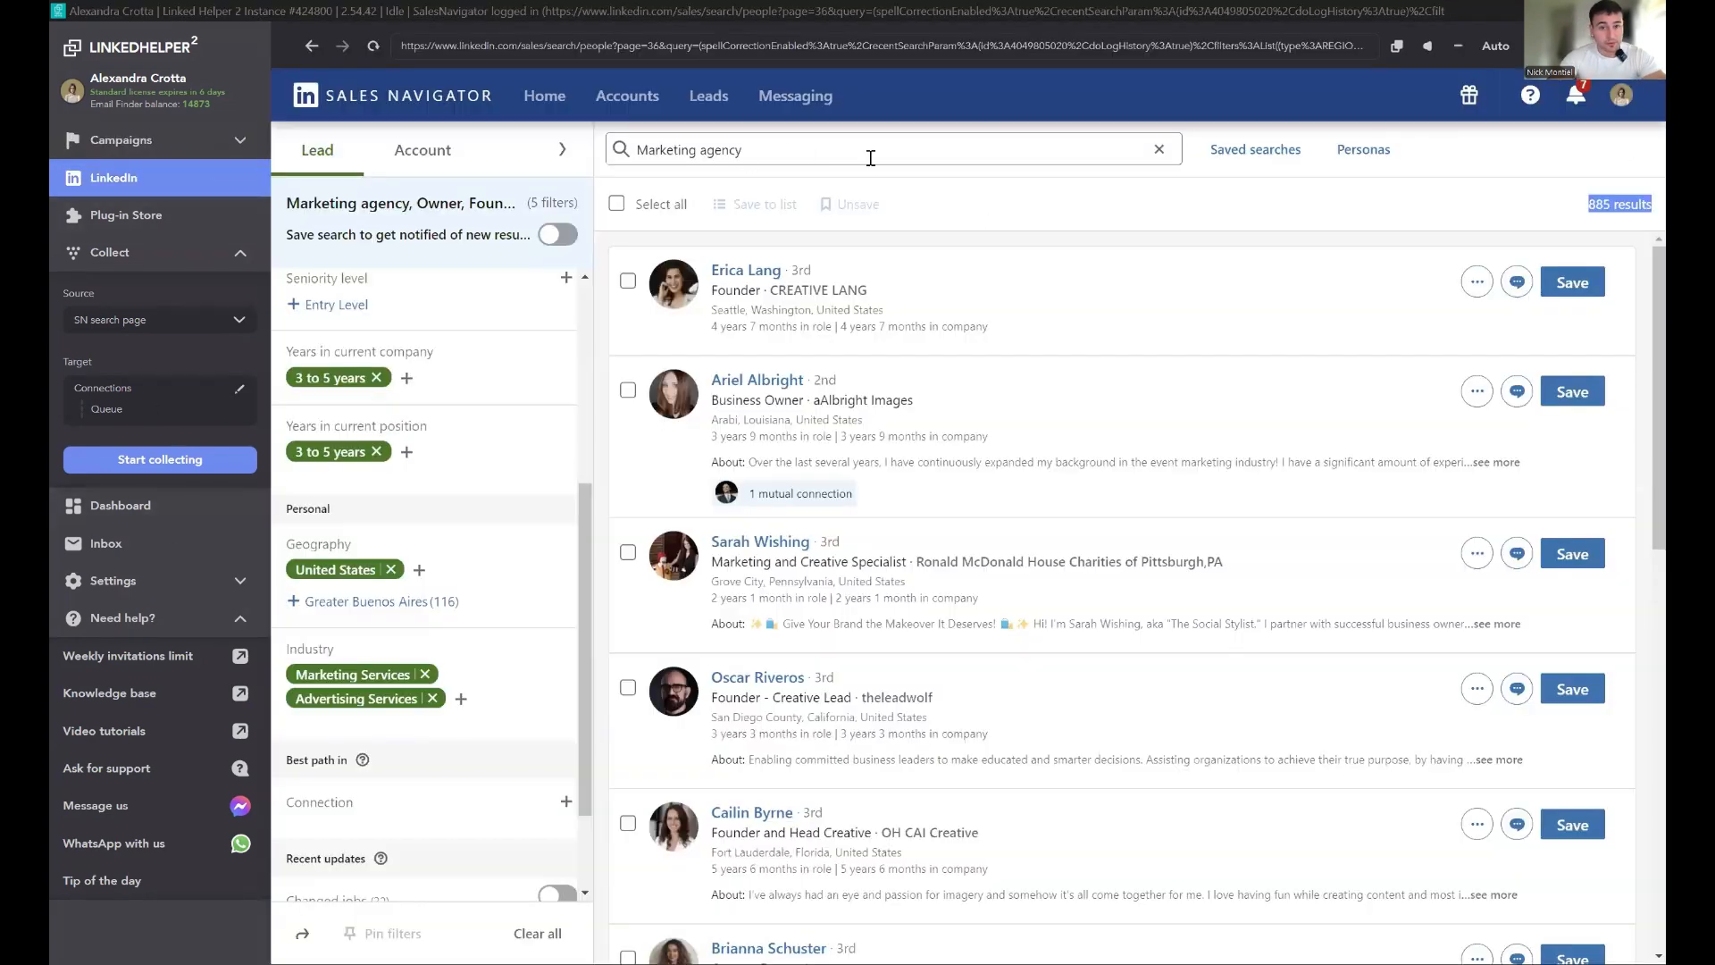
{"action": "left_click", "coordinate": [243, 145]}
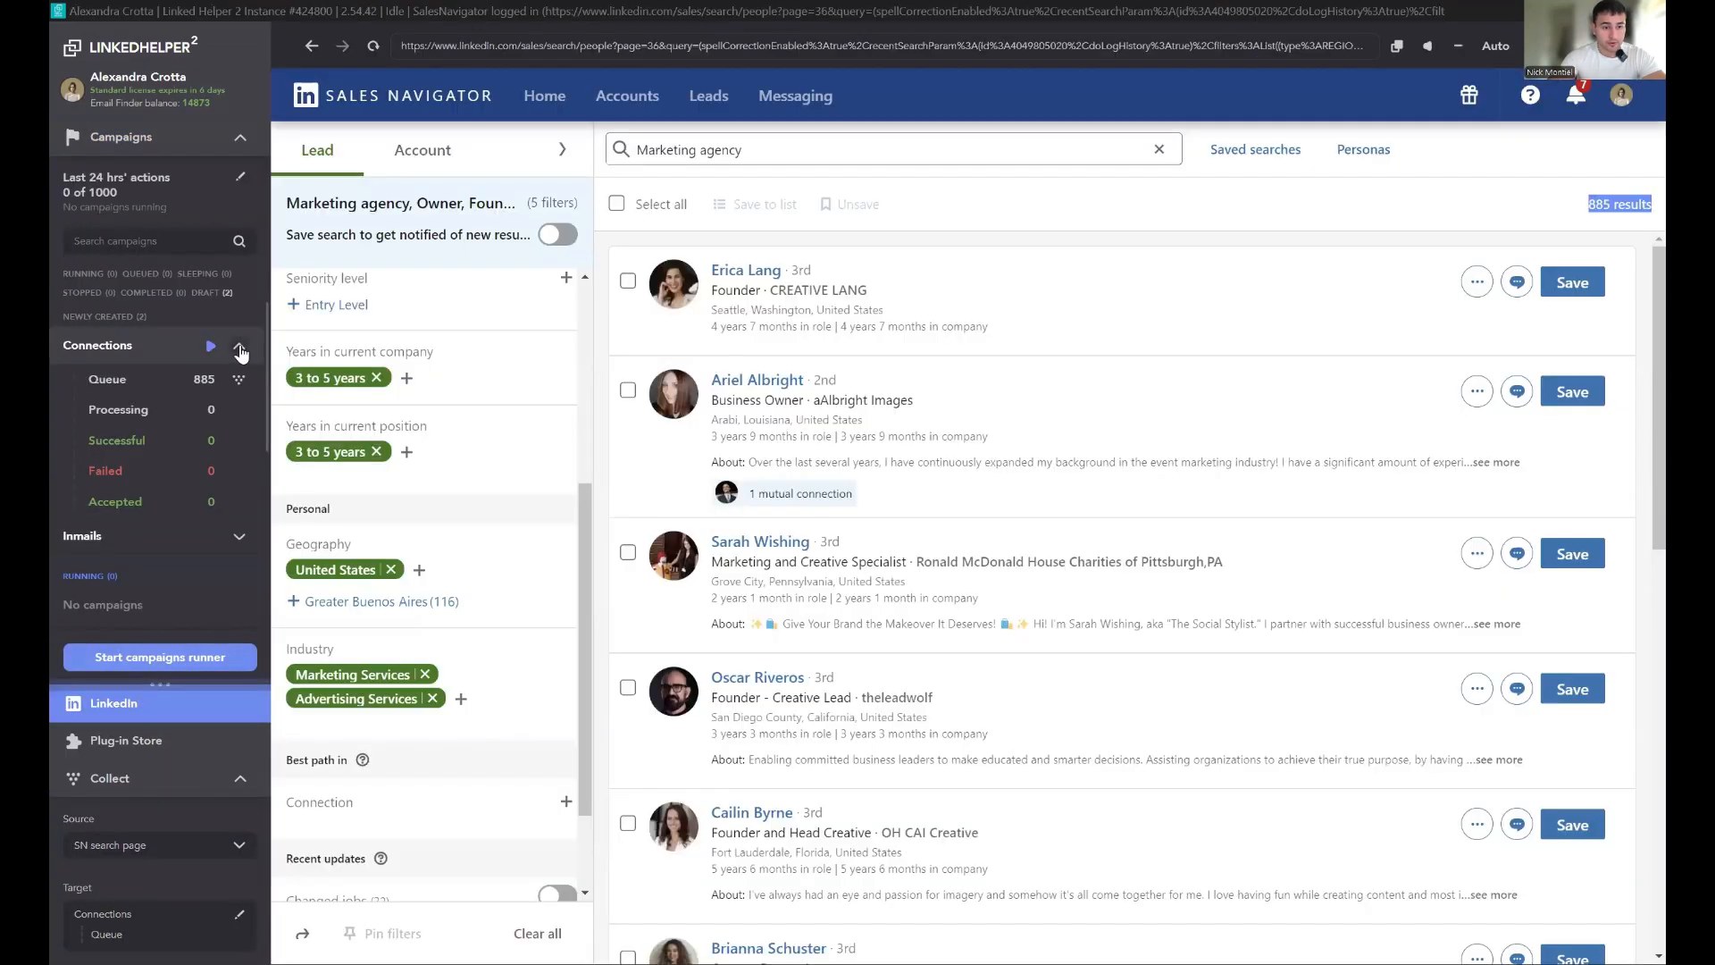
{"action": "left_click", "coordinate": [239, 347]}
{"action": "left_click", "coordinate": [238, 384]}
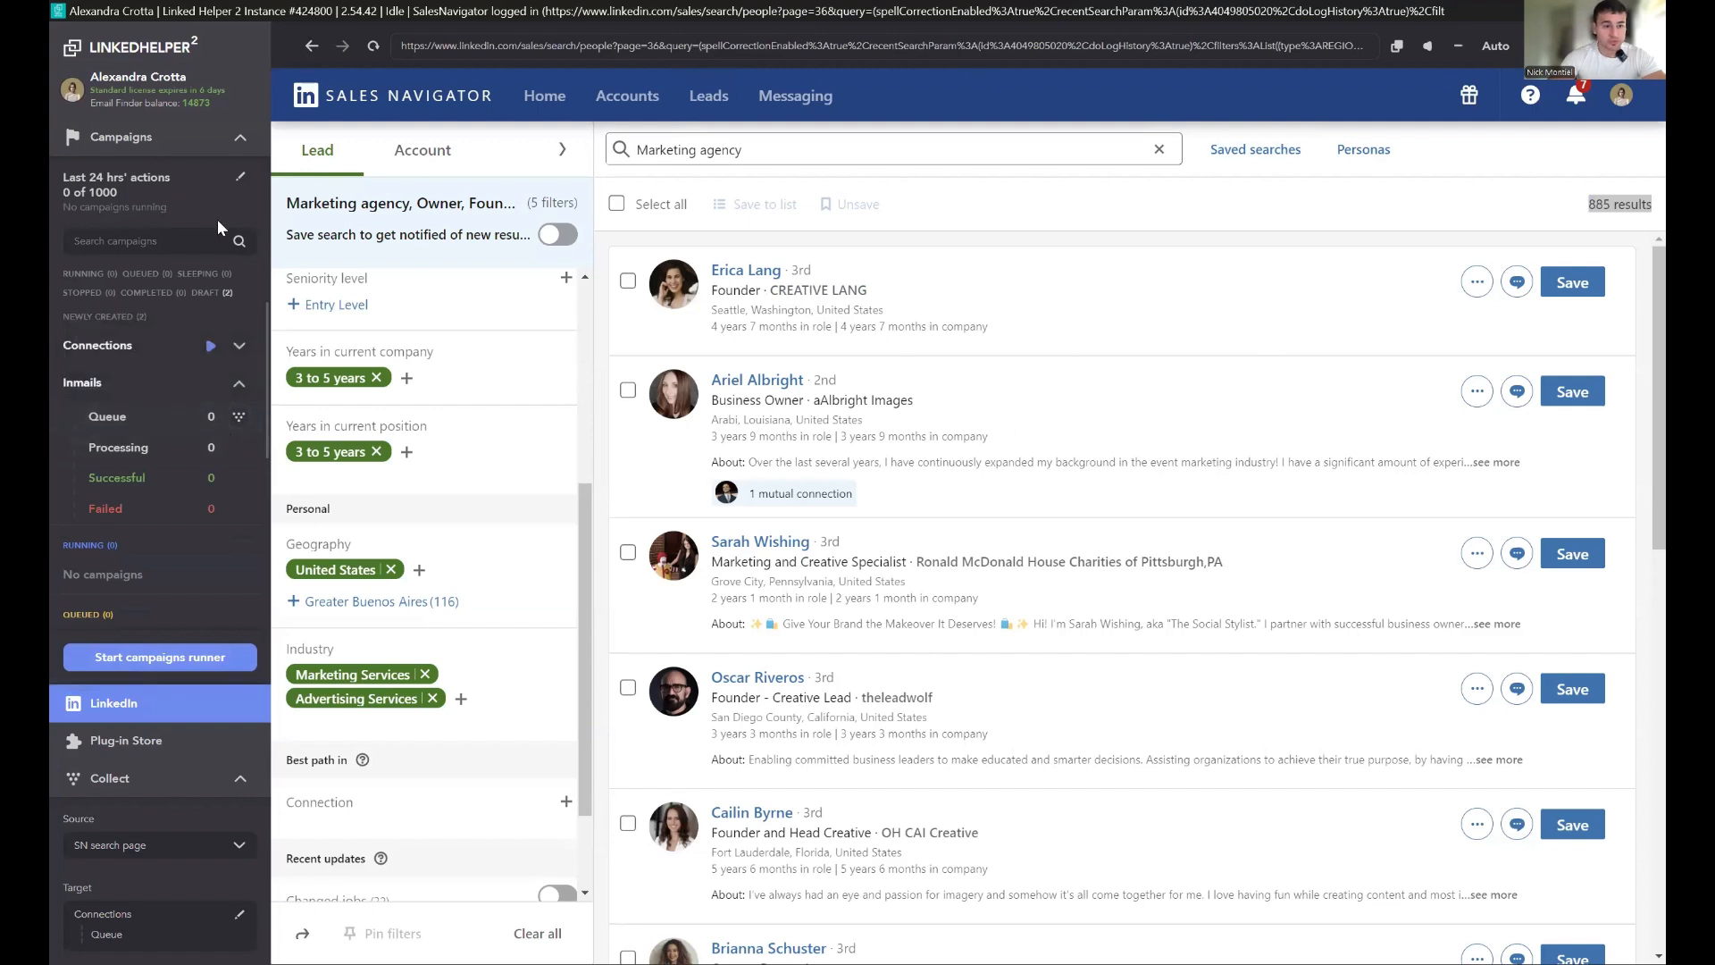
{"action": "left_click", "coordinate": [154, 428]}
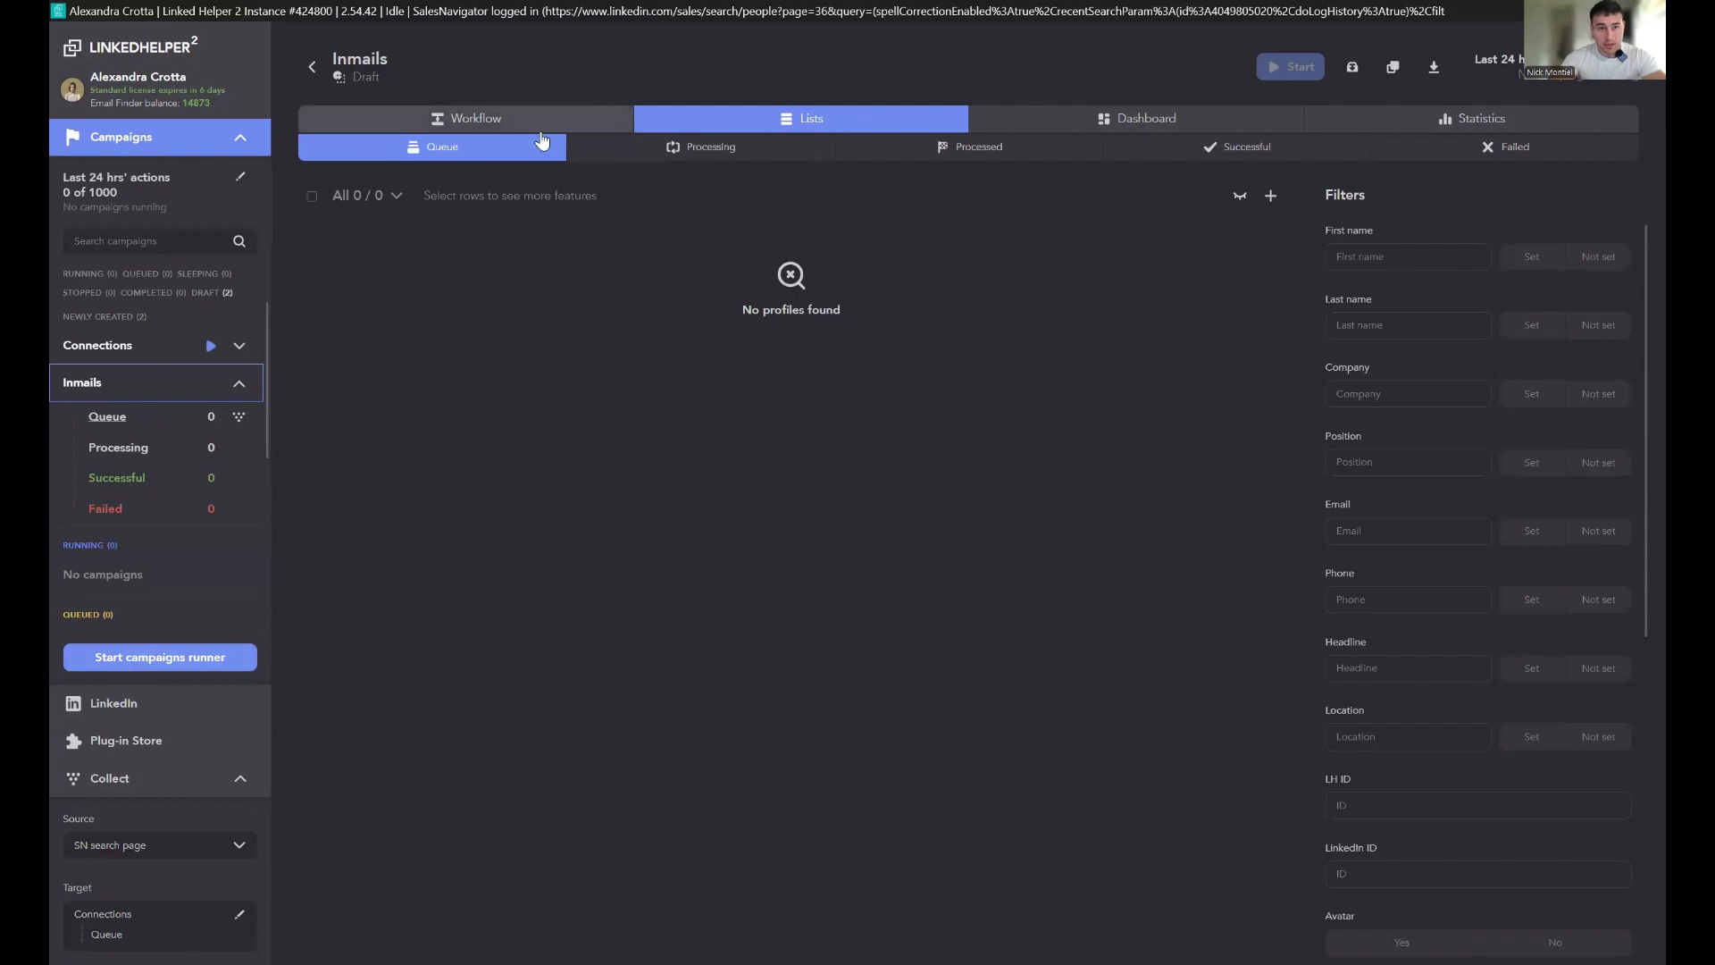
{"action": "left_click", "coordinate": [562, 119]}
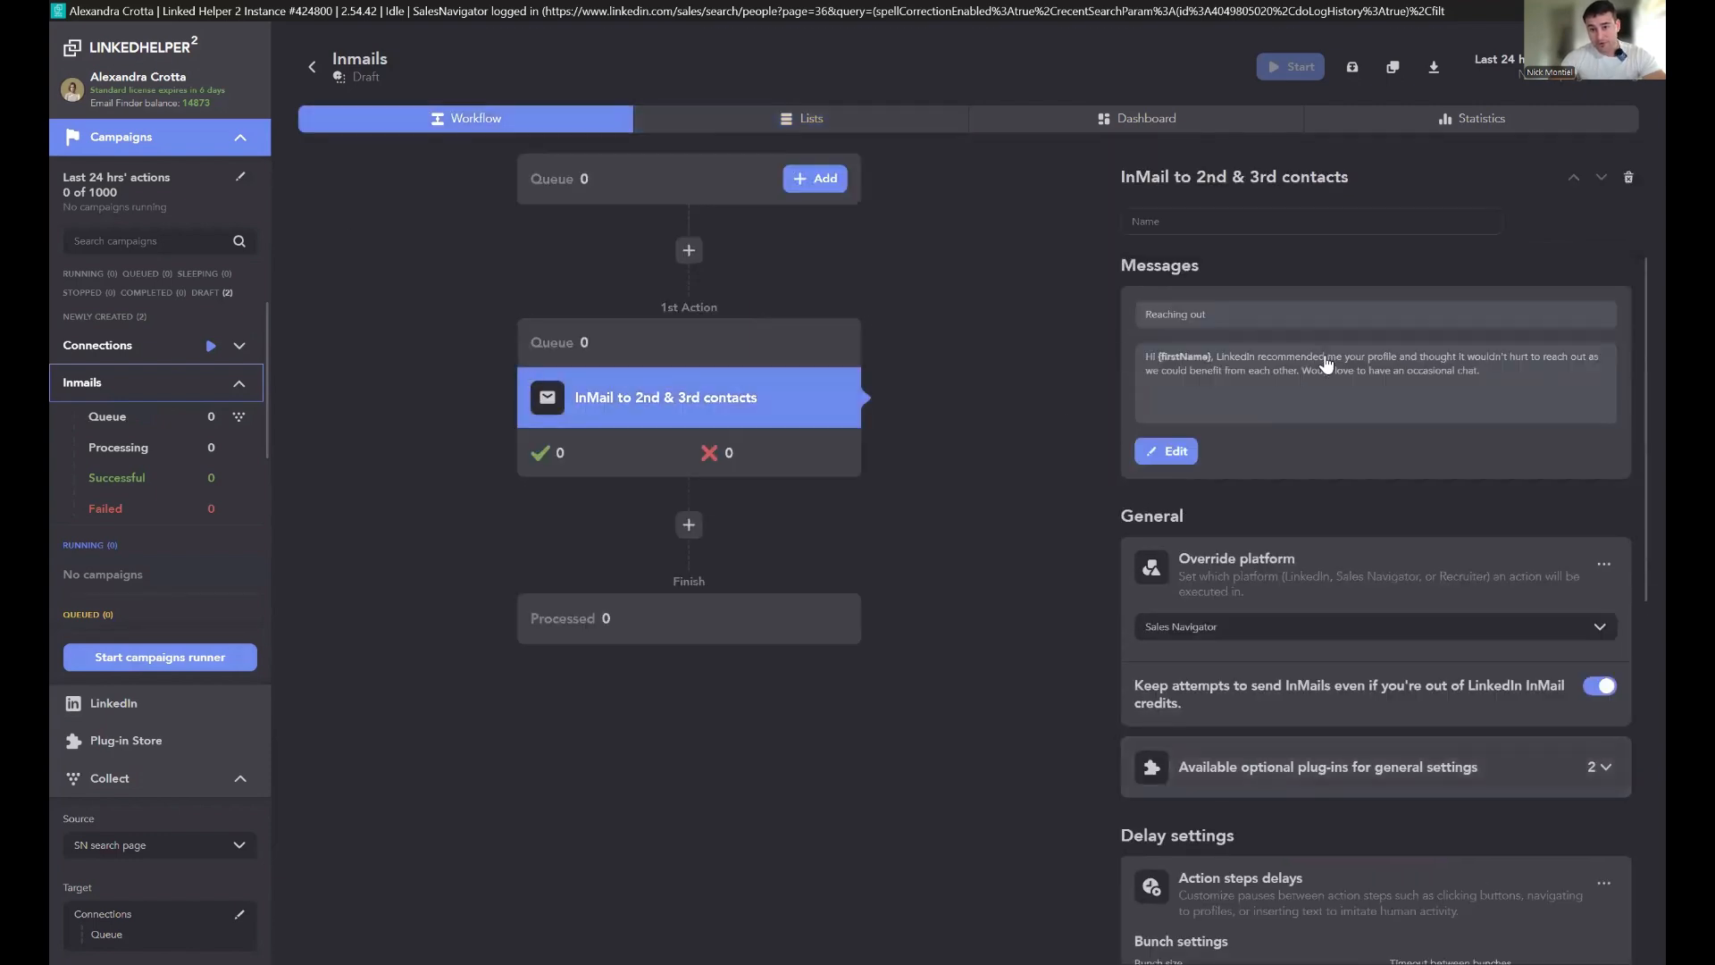
Step: Open the InMail message template editor and close it without changes
{"action": "left_click", "coordinate": [1306, 413]}
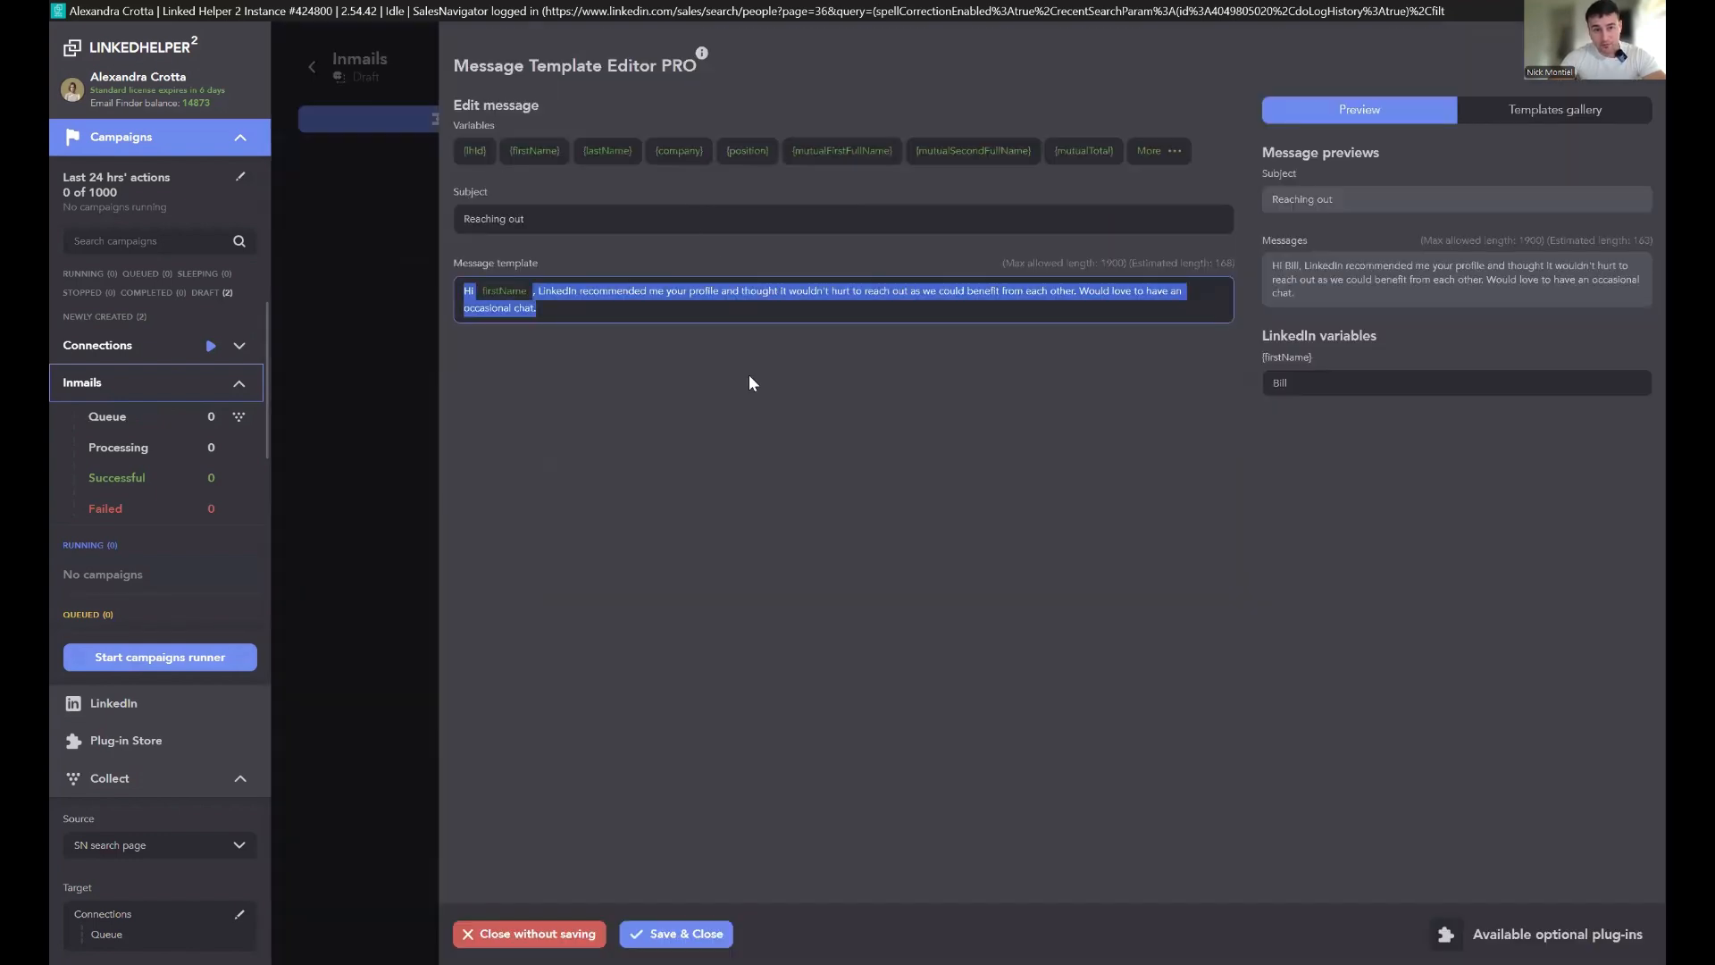
{"action": "left_click", "coordinate": [416, 602]}
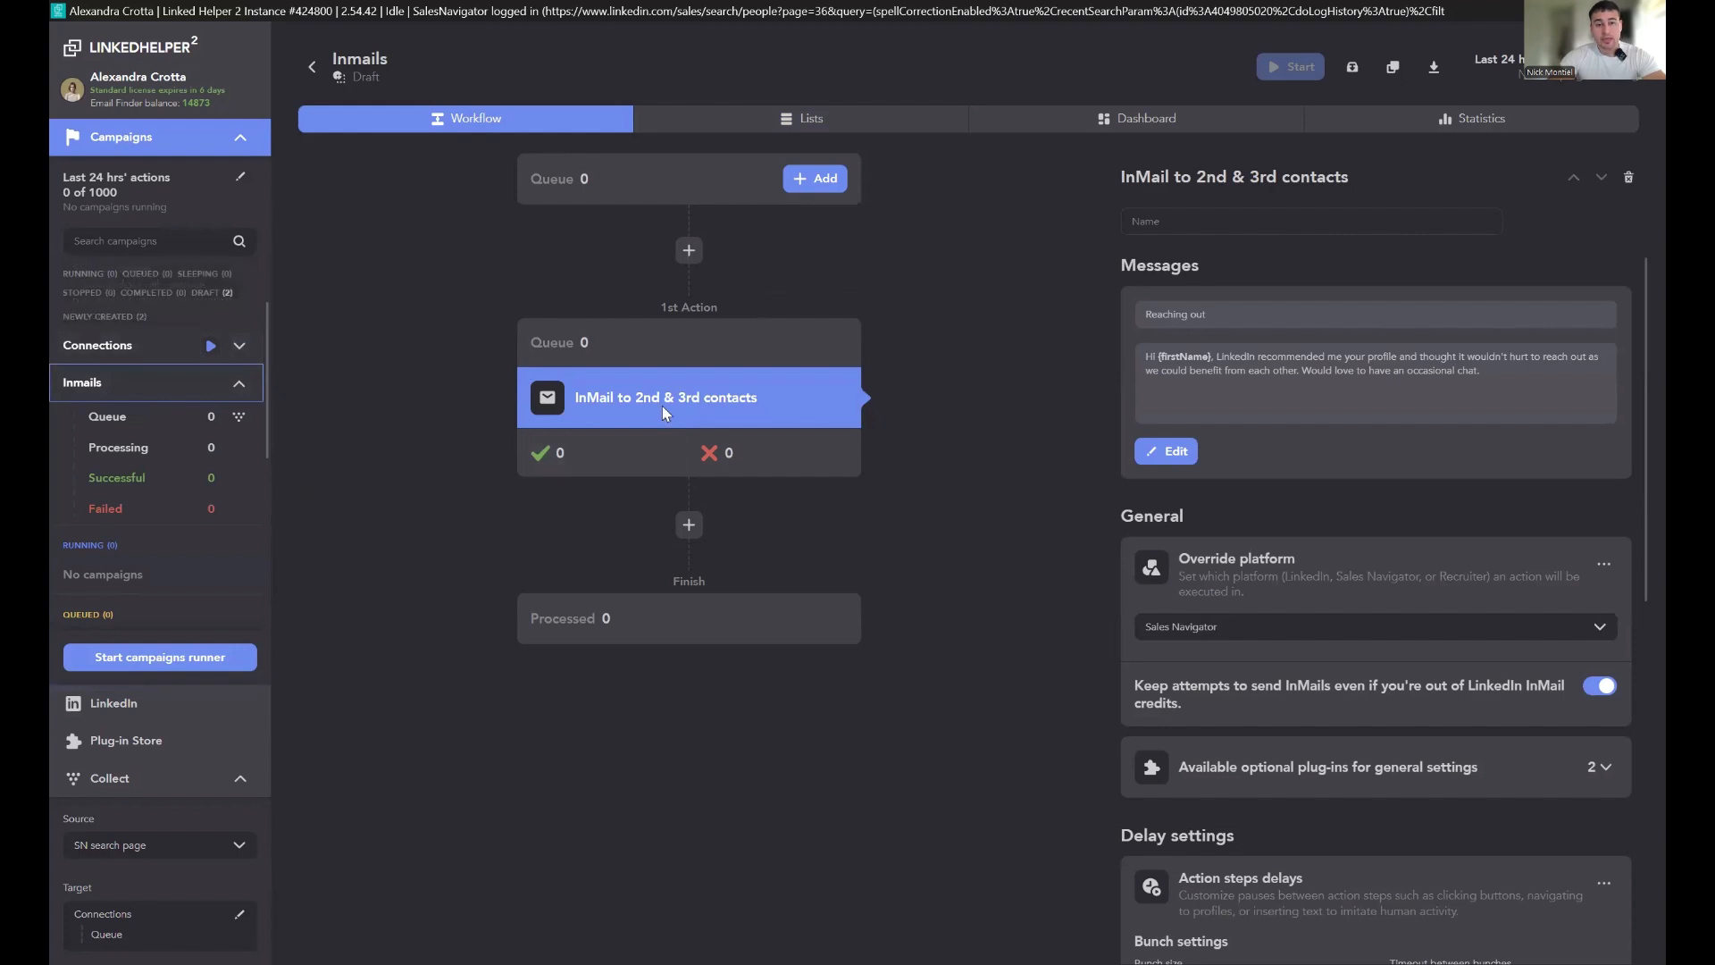
{"action": "scroll", "coordinate": [1322, 533], "scroll_direction": "down", "scroll_amount": 3}
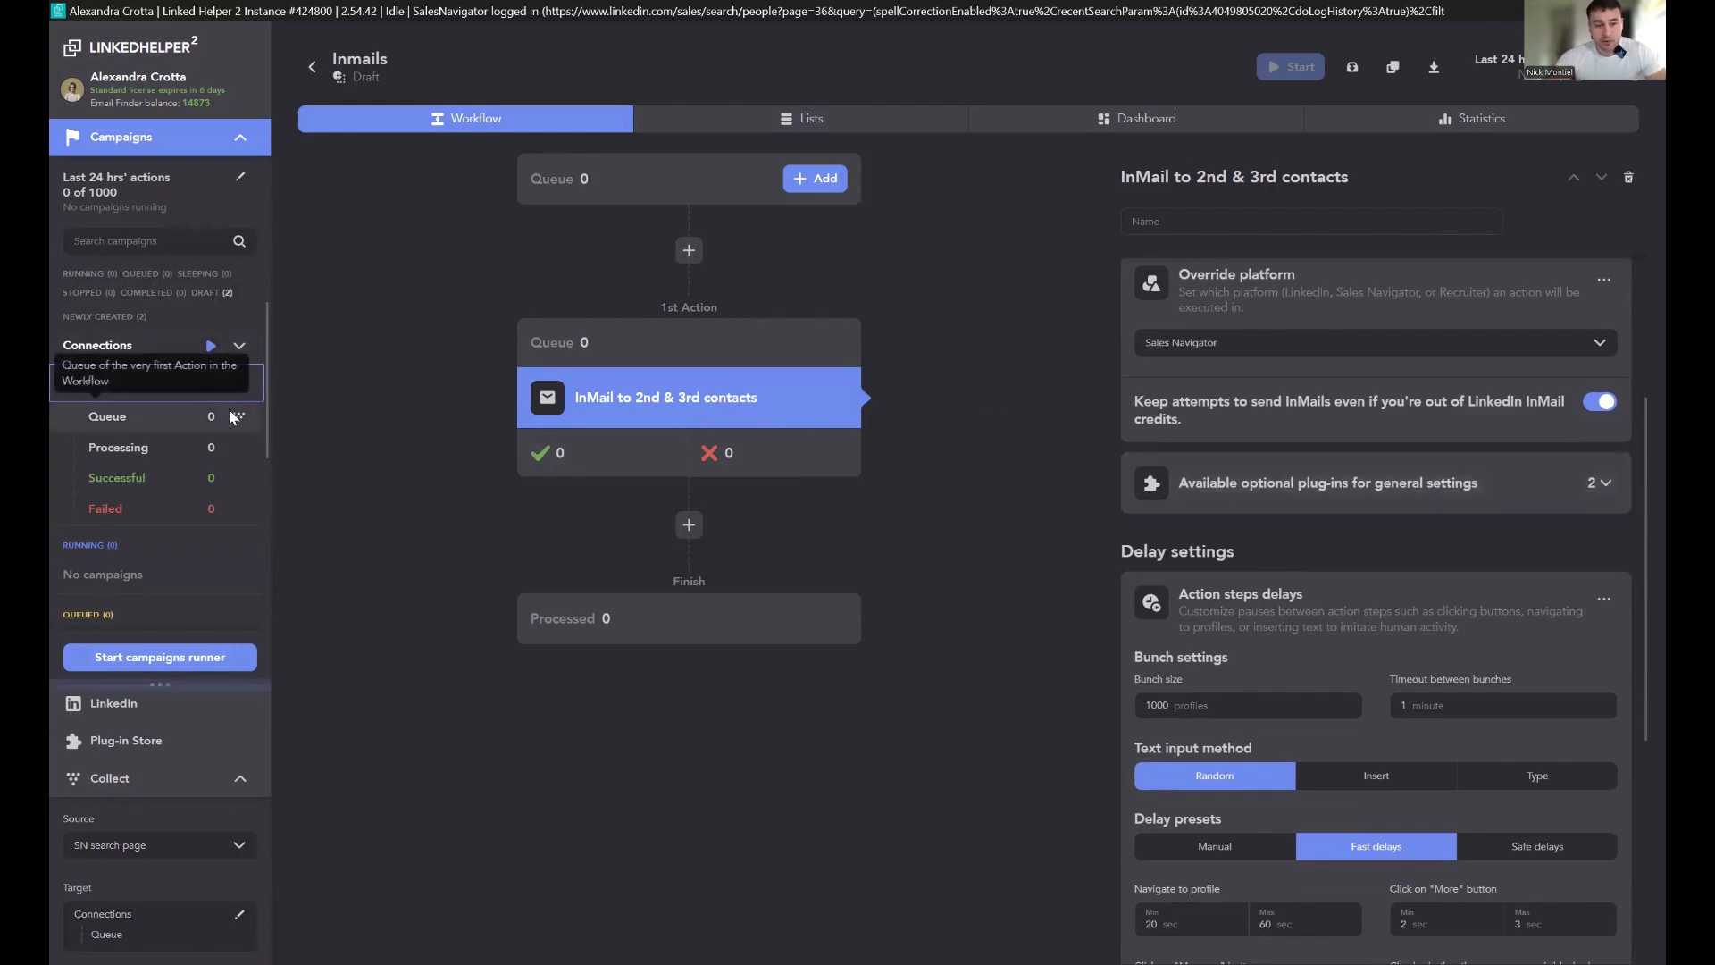
Step: Review the profile filters of the Inmails campaign's lists, including the Open link filter
{"action": "left_click", "coordinate": [812, 118]}
{"action": "scroll", "coordinate": [1520, 394], "scroll_direction": "down", "scroll_amount": 6}
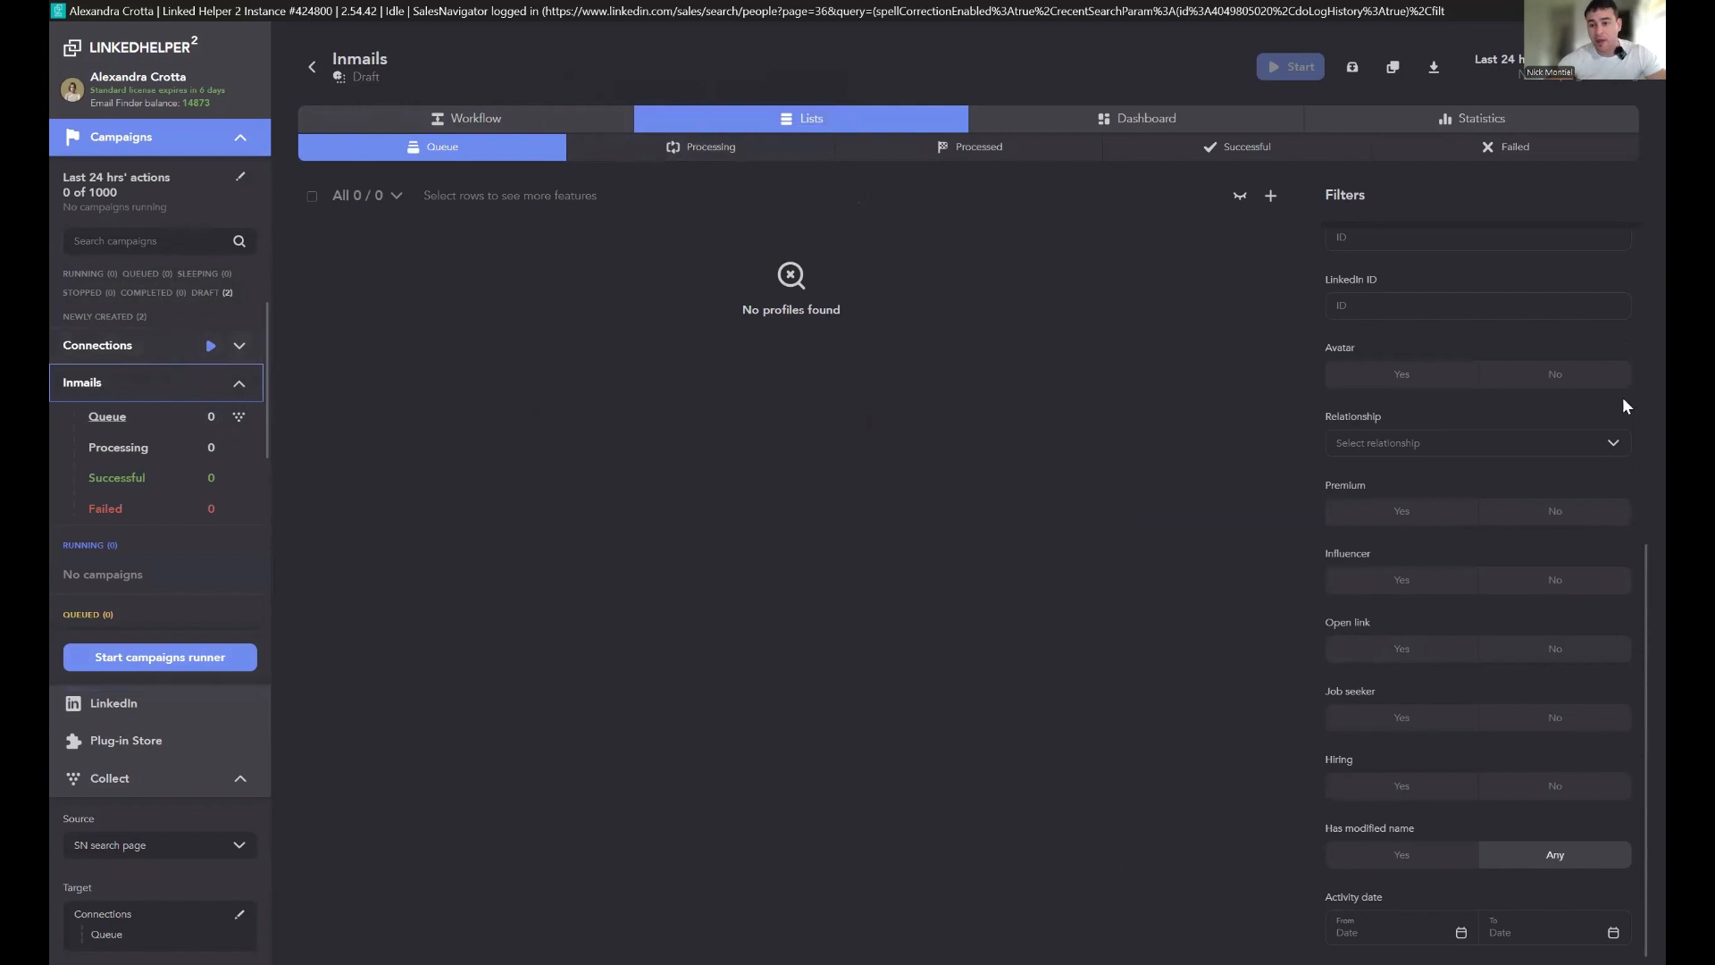
{"action": "left_click", "coordinate": [1566, 657]}
{"action": "left_click", "coordinate": [501, 116]}
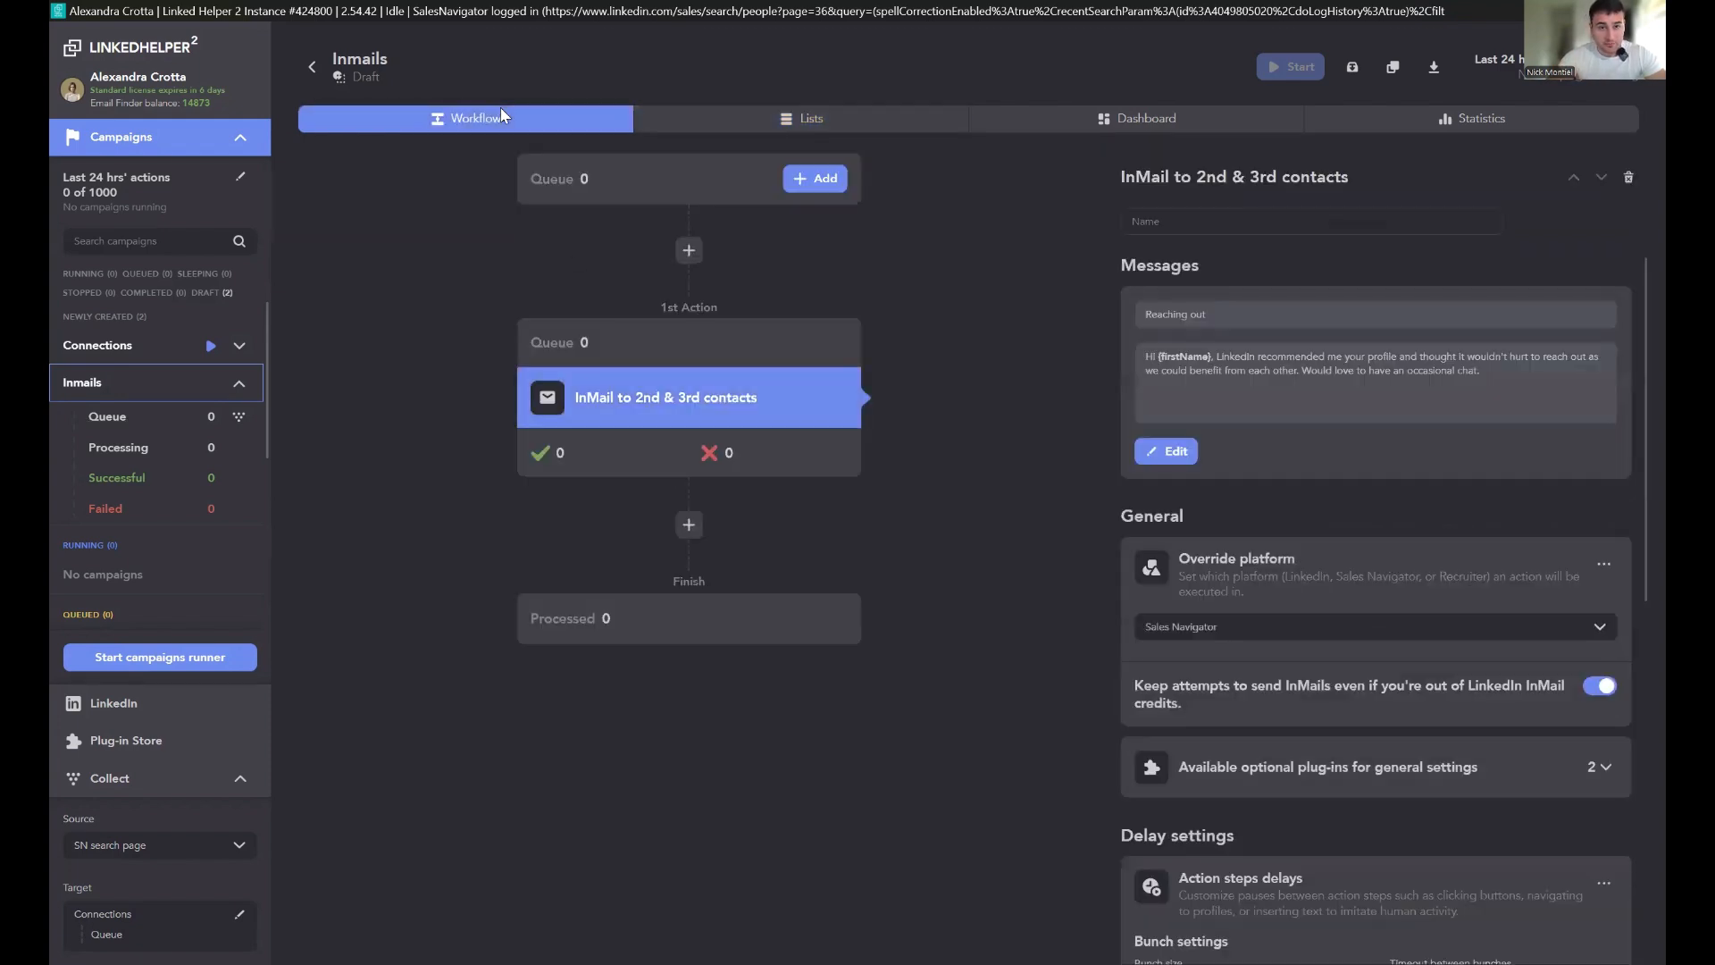
{"action": "left_click", "coordinate": [790, 118]}
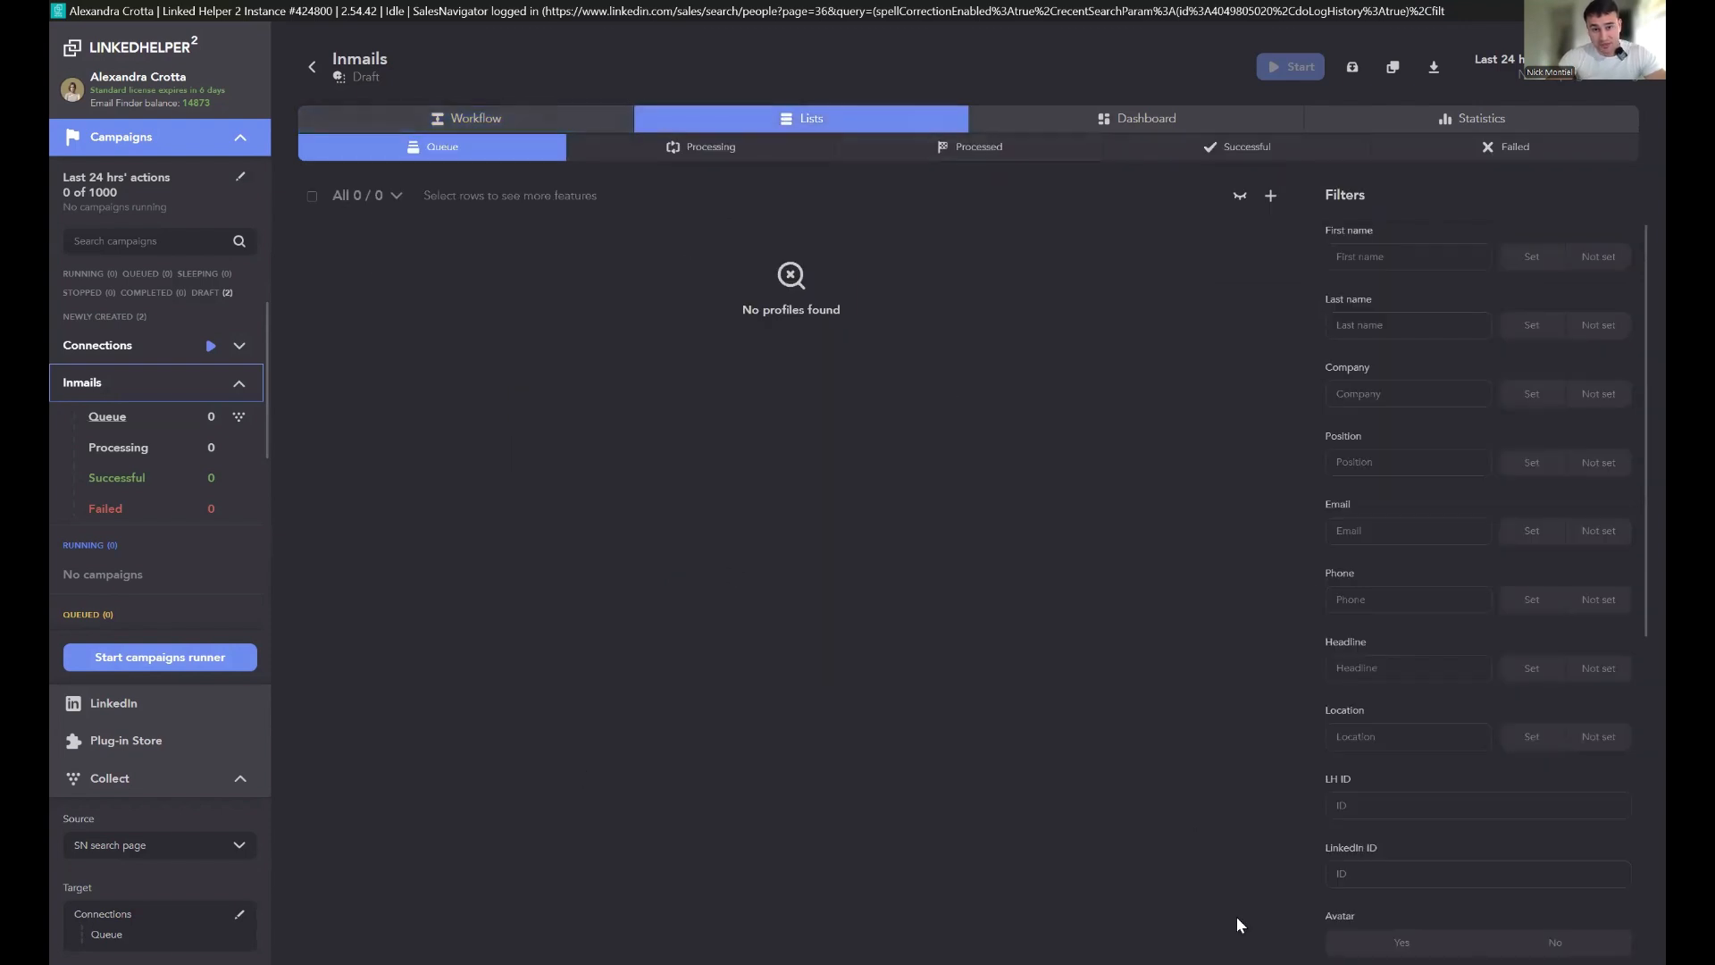
{"action": "left_click", "coordinate": [491, 119]}
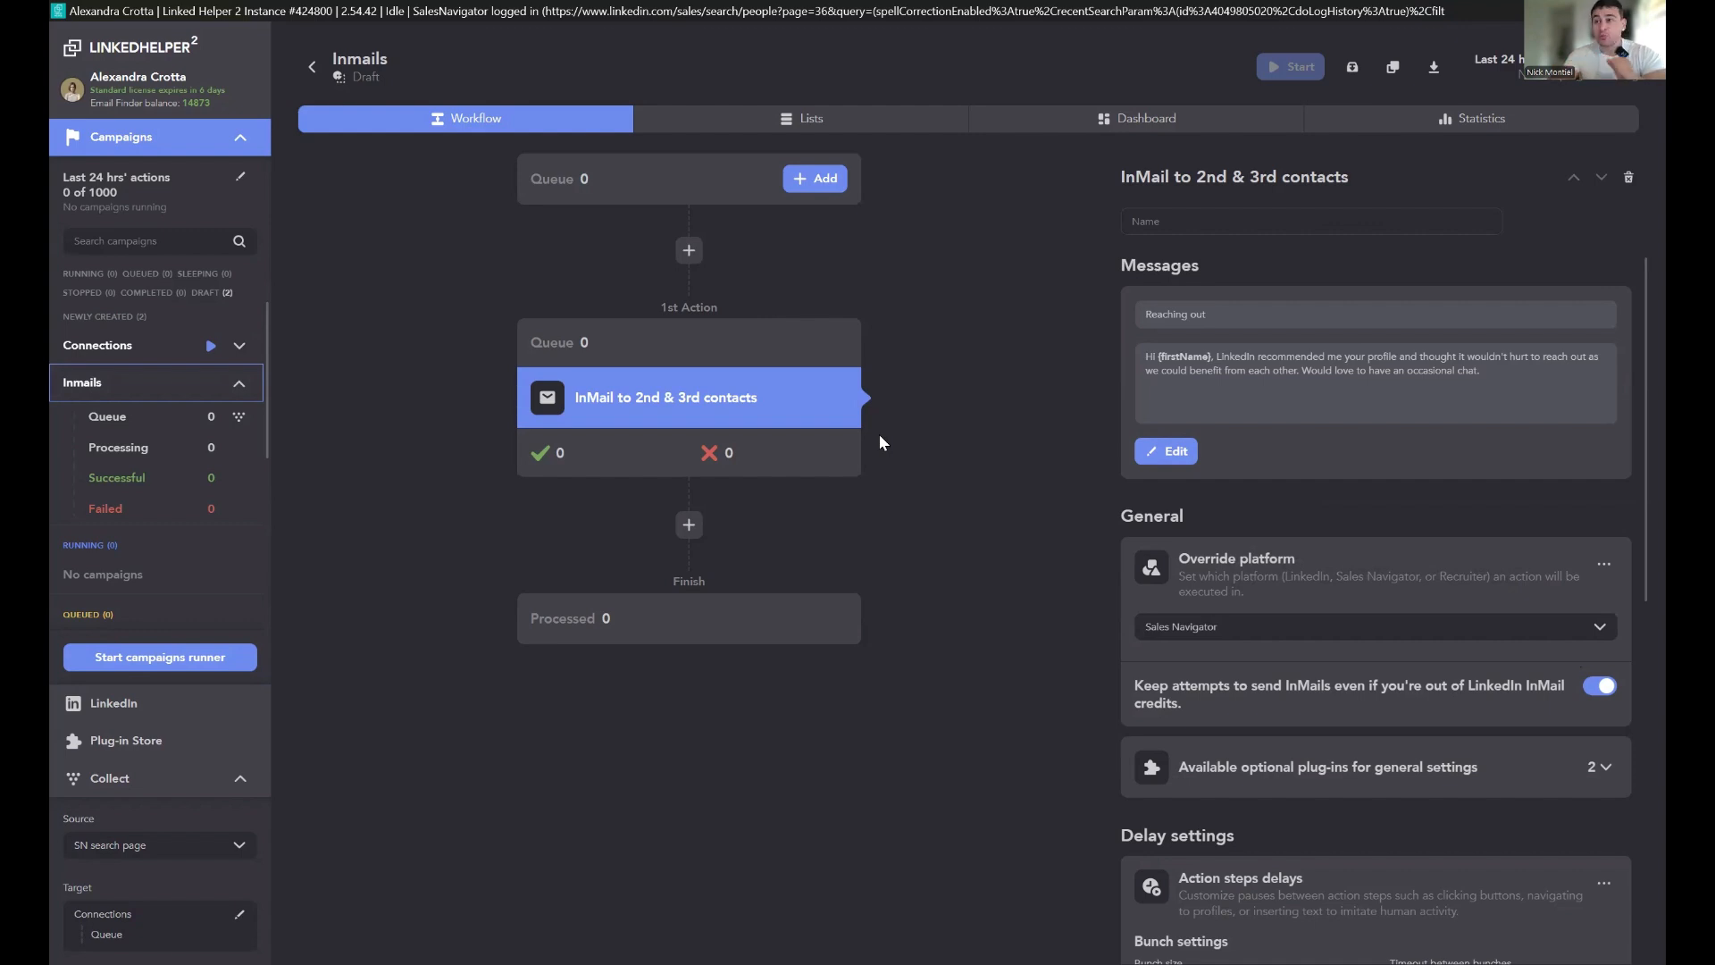
Step: Start the Connections campaign
{"action": "mouse_move", "coordinate": [124, 463]}
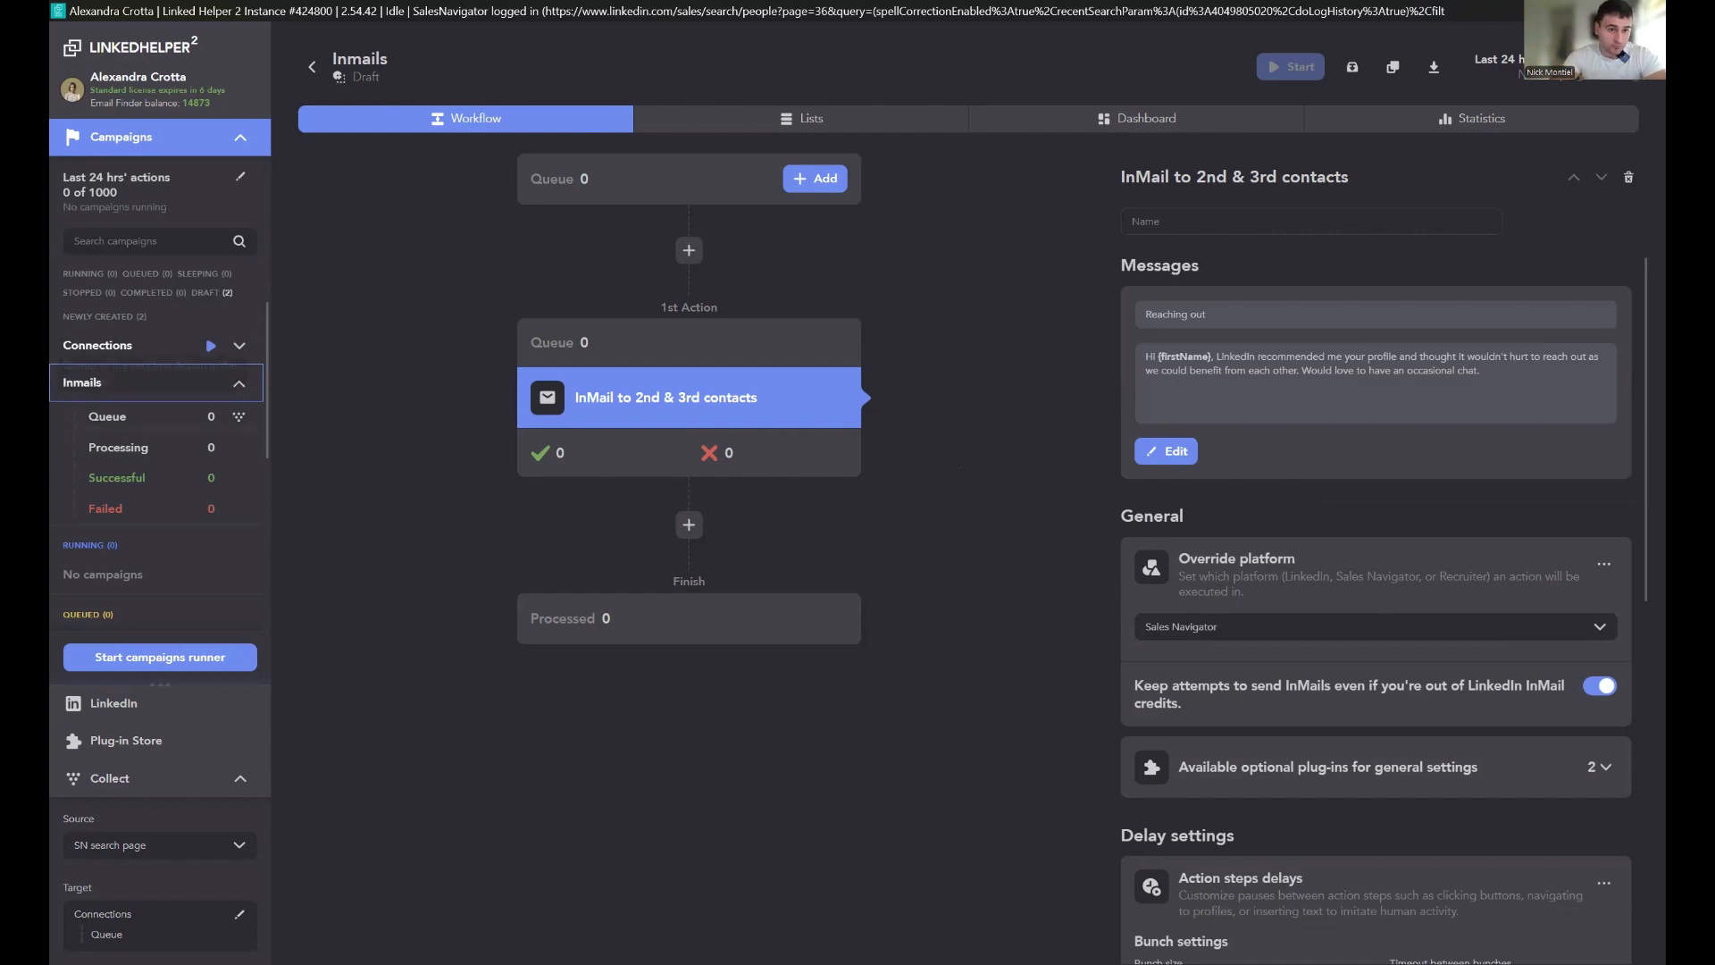
{"action": "left_click", "coordinate": [250, 350]}
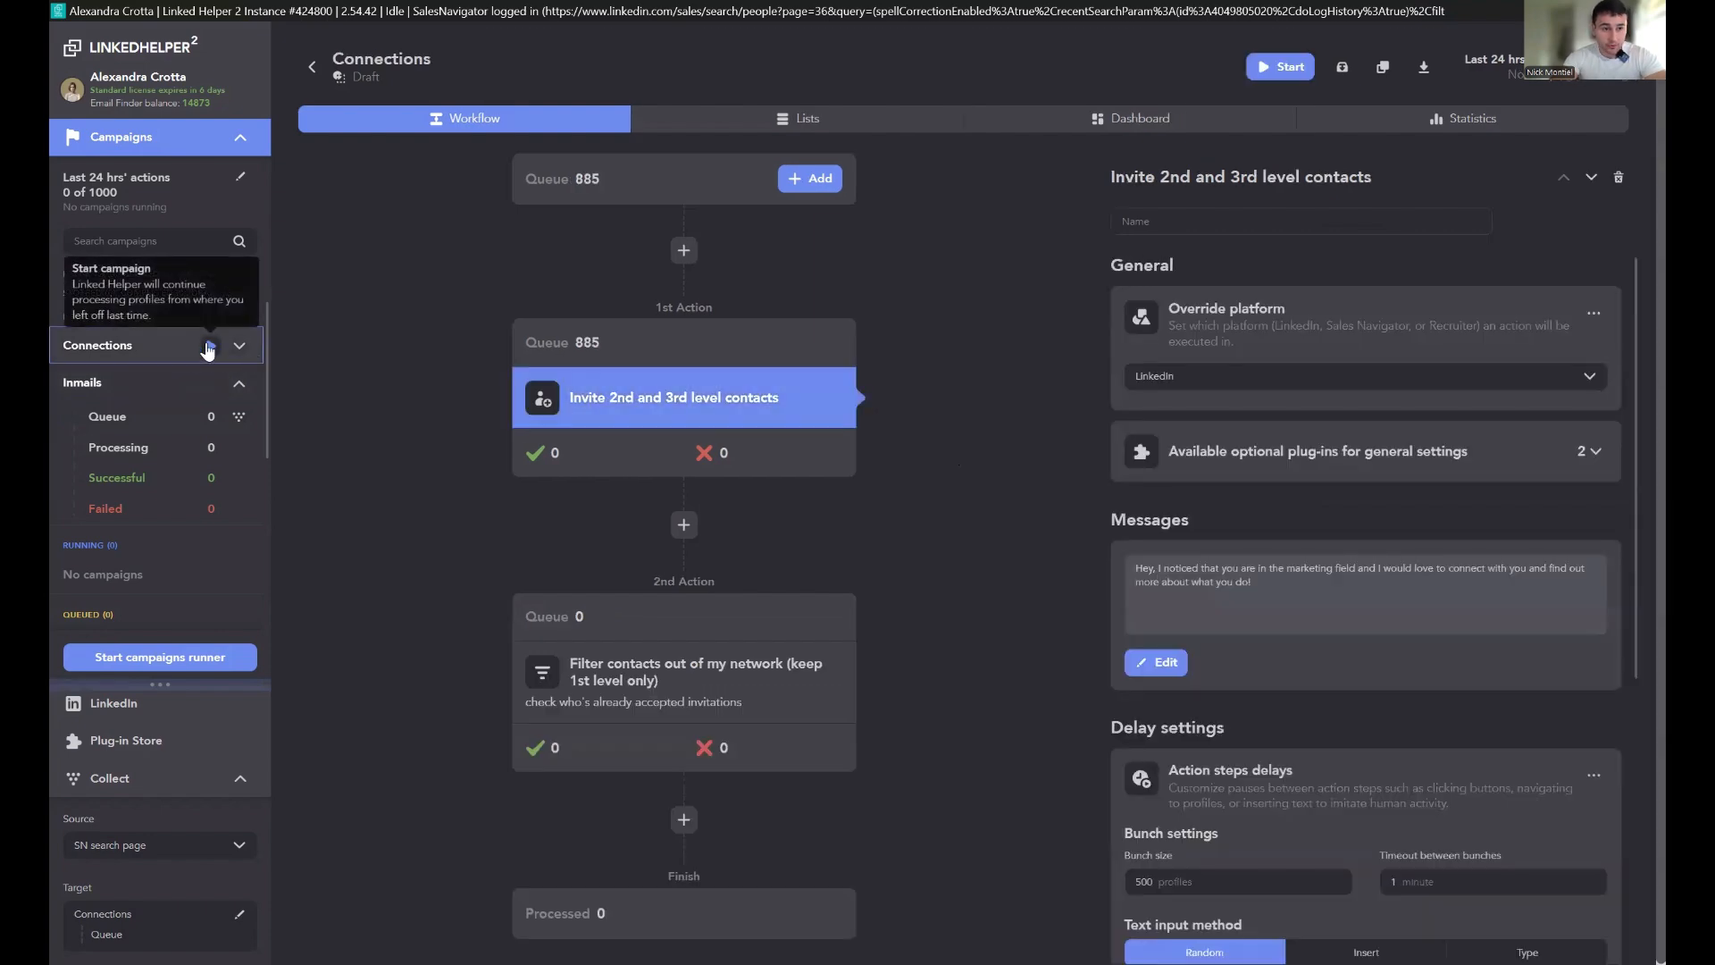
{"action": "left_click", "coordinate": [209, 345]}
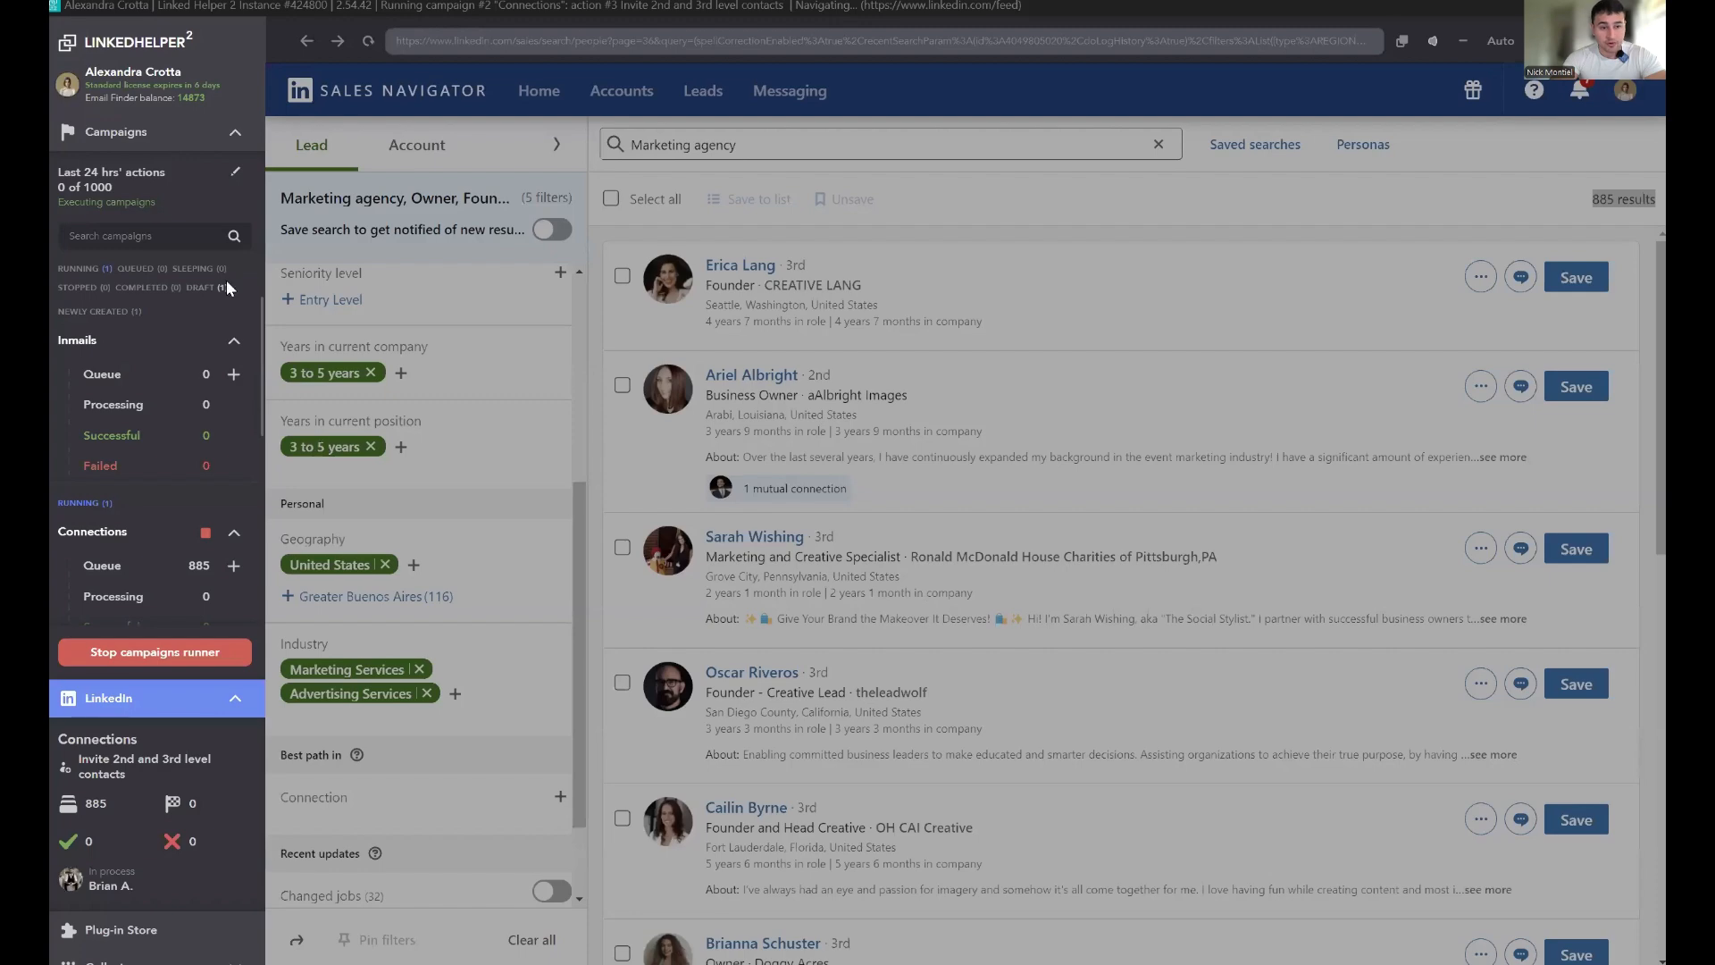
{"action": "scroll", "coordinate": [192, 462], "scroll_direction": "down", "scroll_amount": 2}
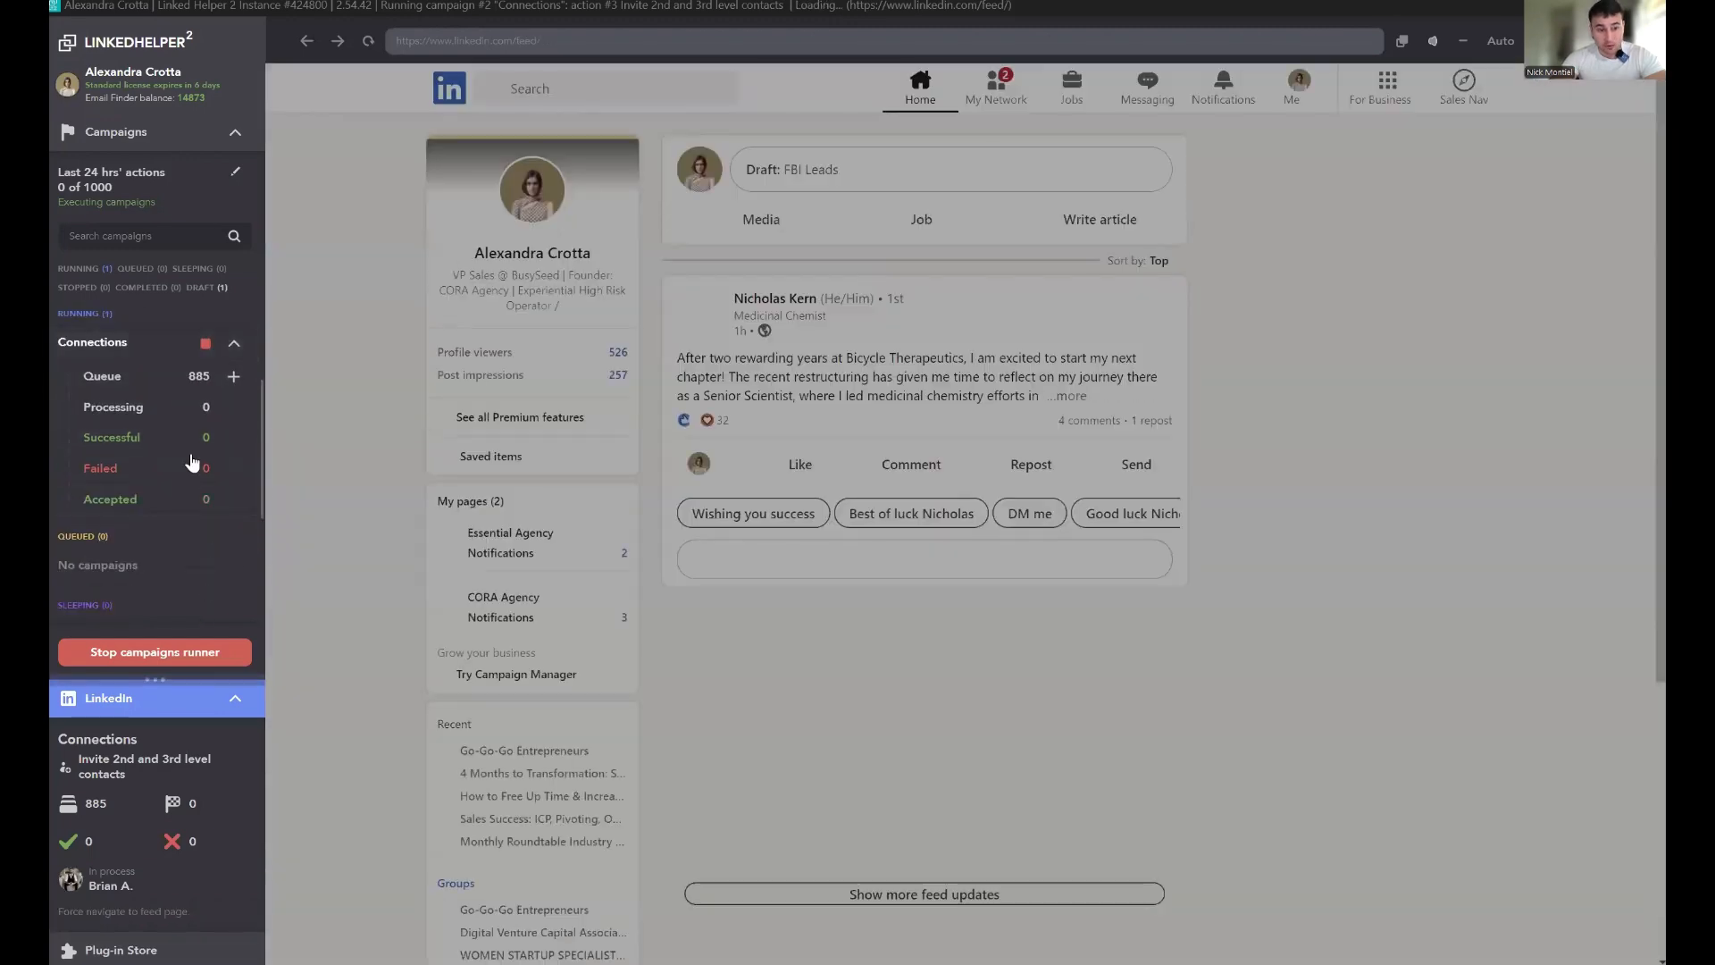
{"action": "mouse_move", "coordinate": [208, 402]}
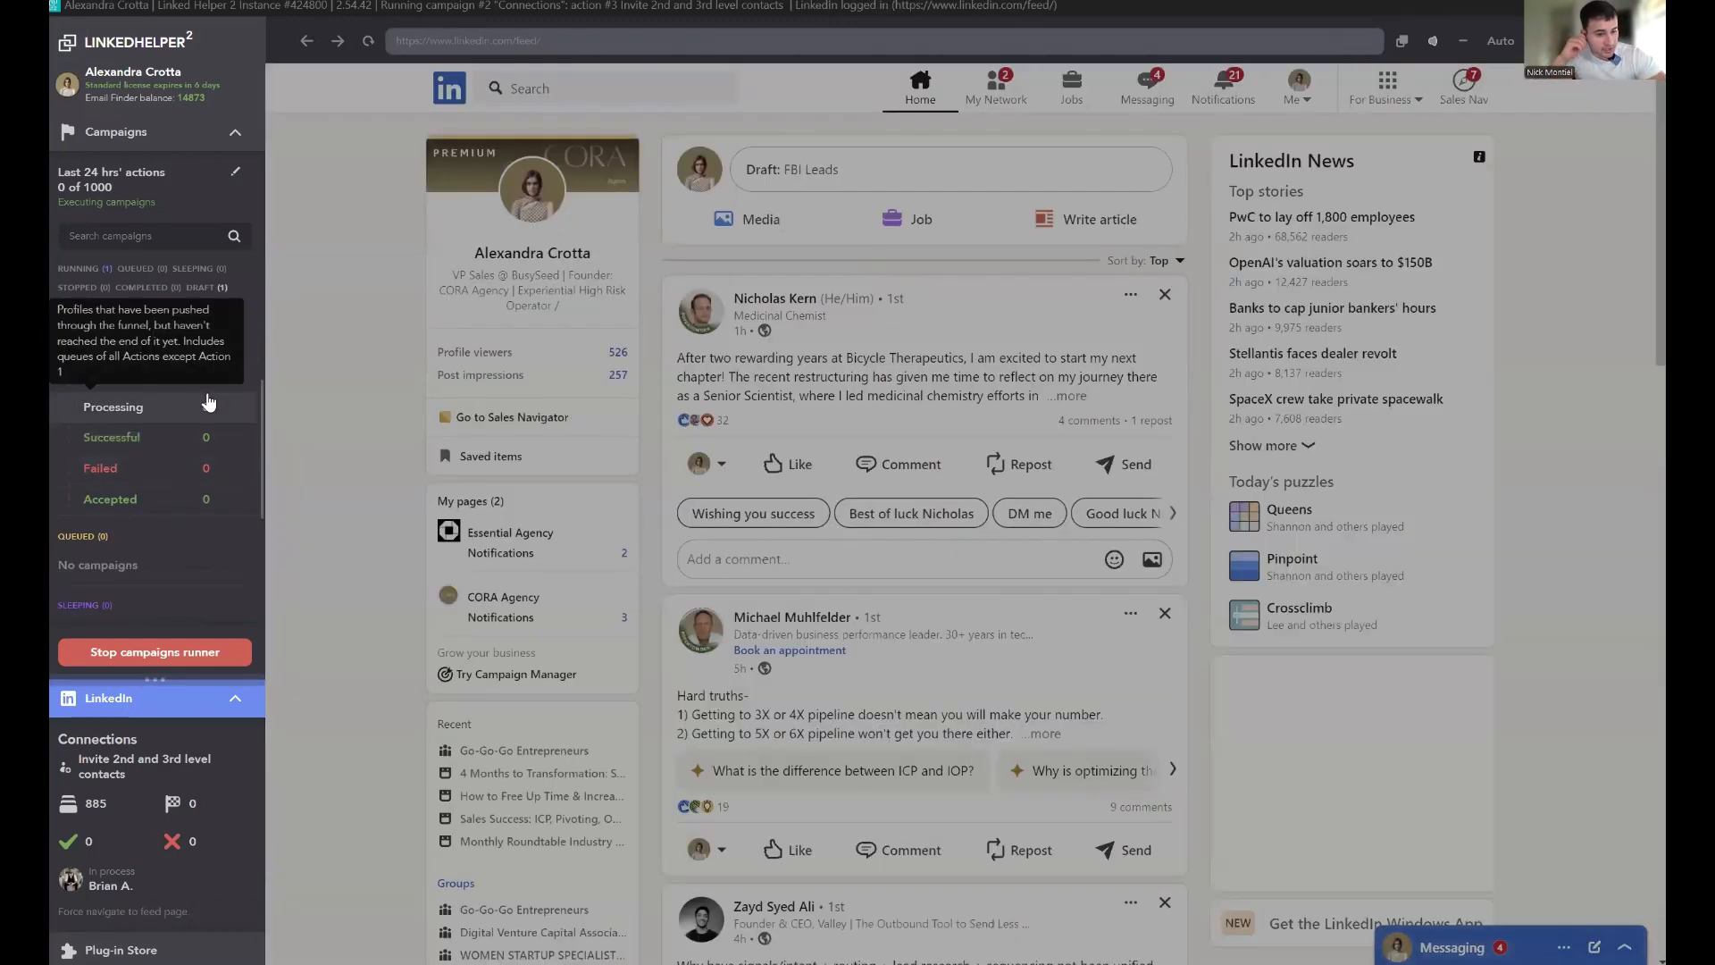